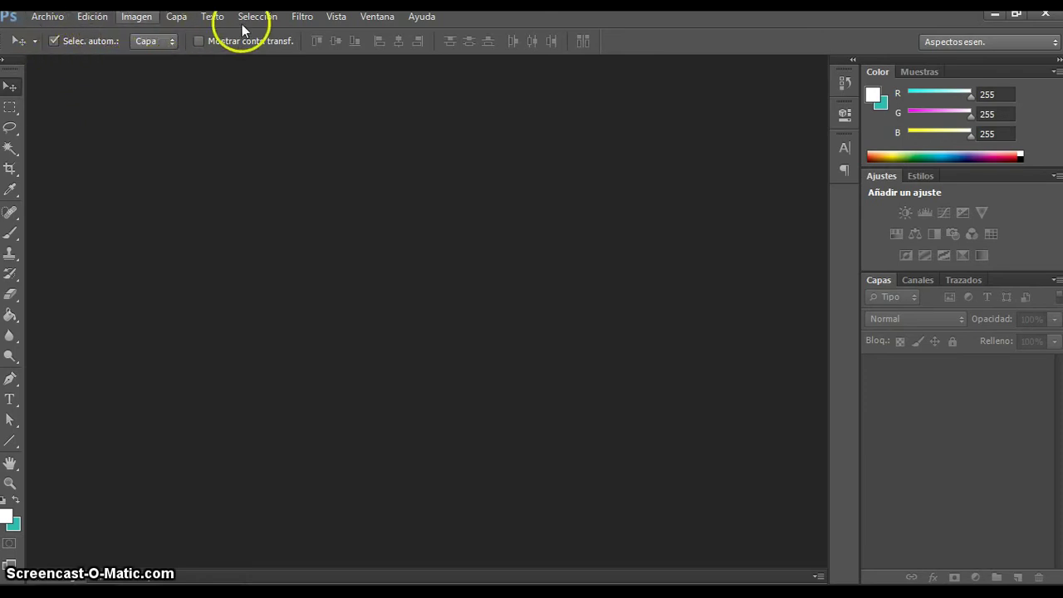
In the units and rulers preferences, set the ruler unit to Píxeles and the text unit to Puntos.
{"action": "left_click", "coordinate": [52, 20]}
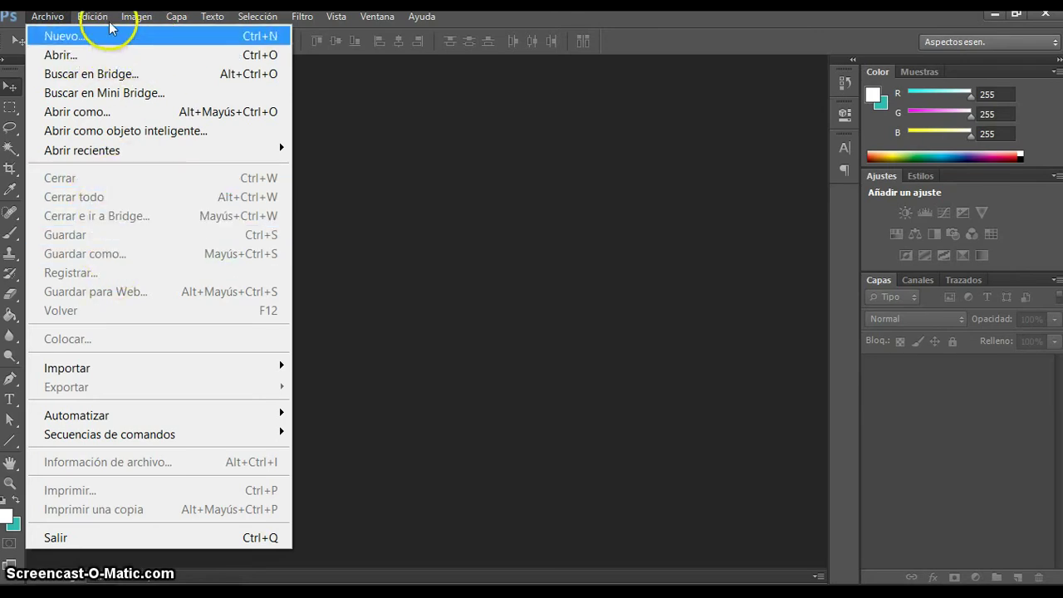
{"action": "mouse_move", "coordinate": [109, 20]}
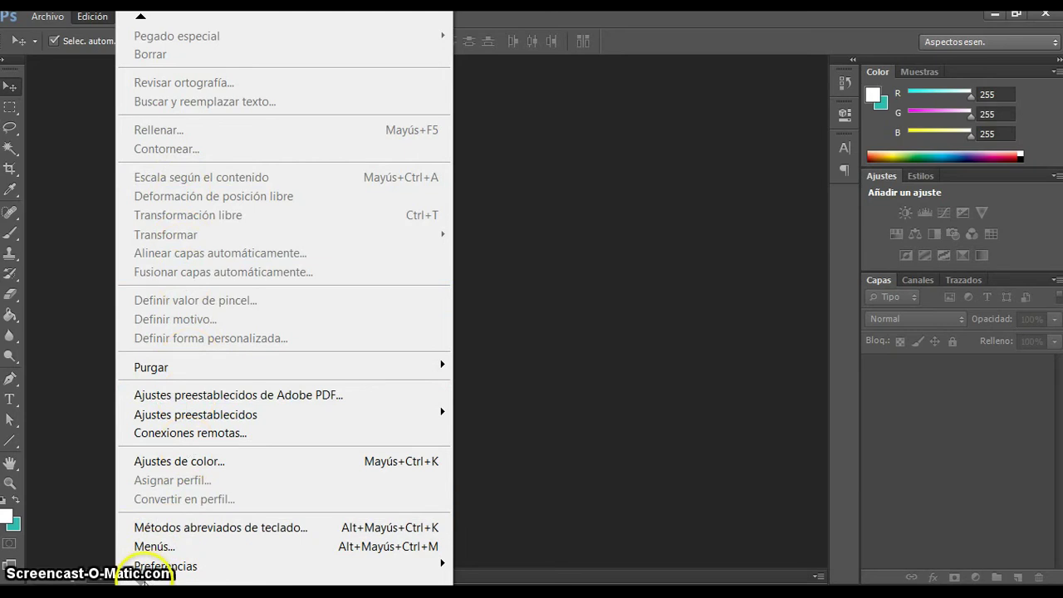
{"action": "mouse_move", "coordinate": [177, 572]}
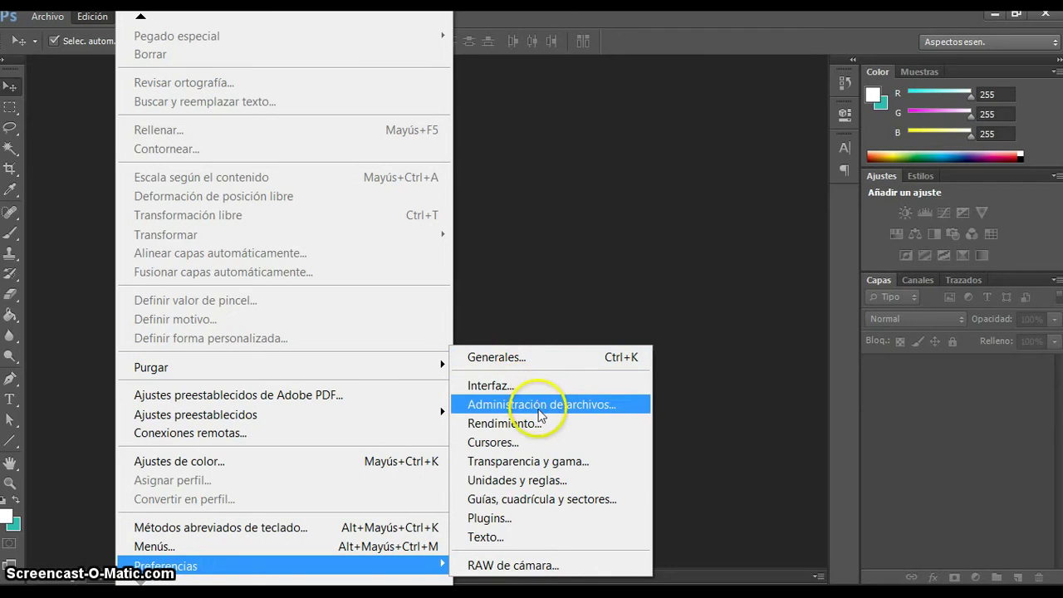
{"action": "left_click", "coordinate": [552, 484]}
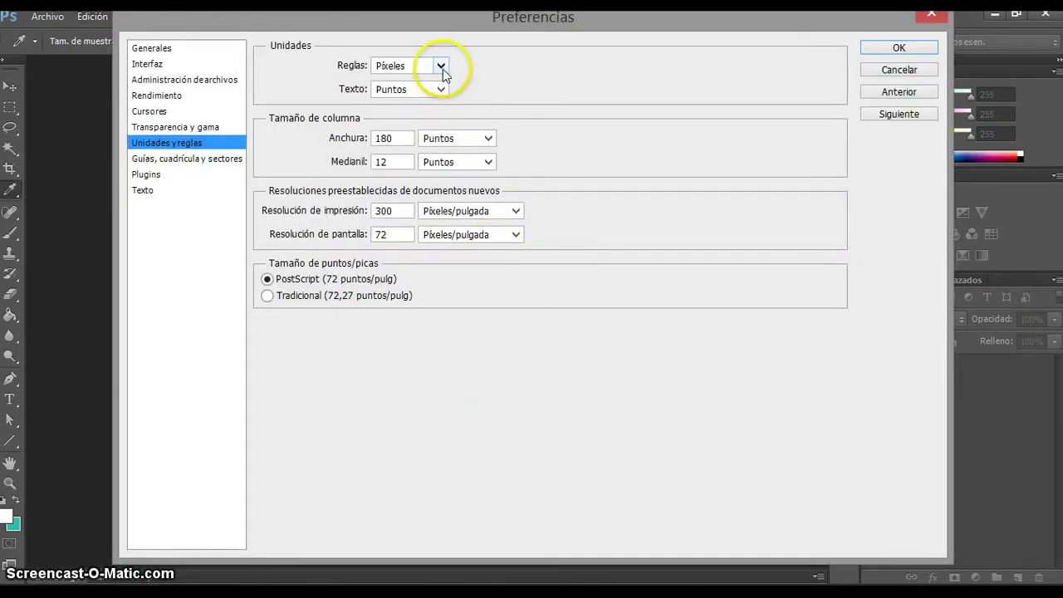
{"action": "left_click_drag", "start_coordinate": [486, 29], "coordinate": [468, 56]}
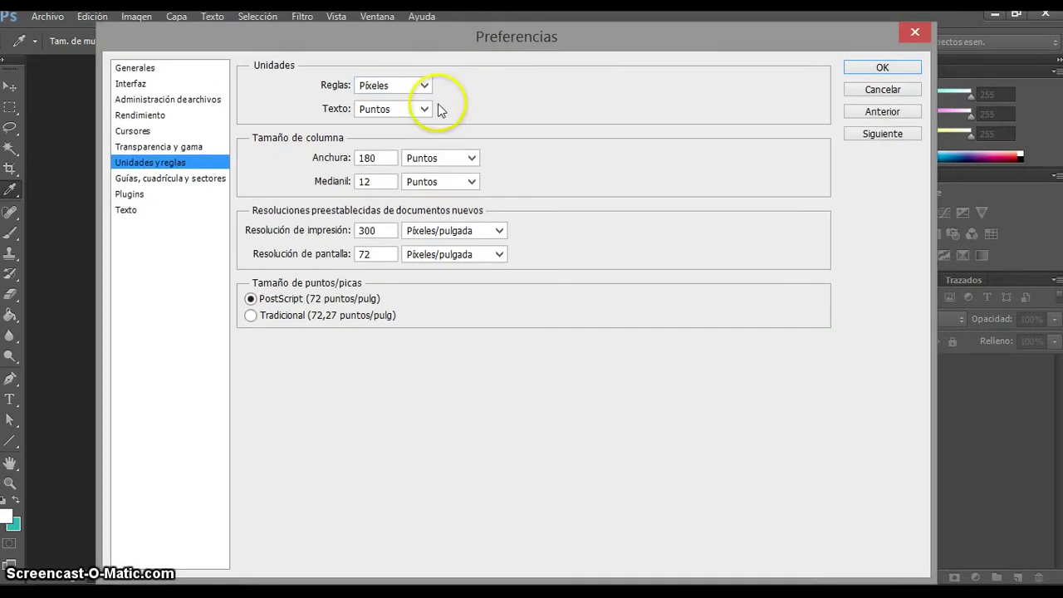
{"action": "left_click", "coordinate": [425, 85]}
{"action": "left_click", "coordinate": [423, 102]}
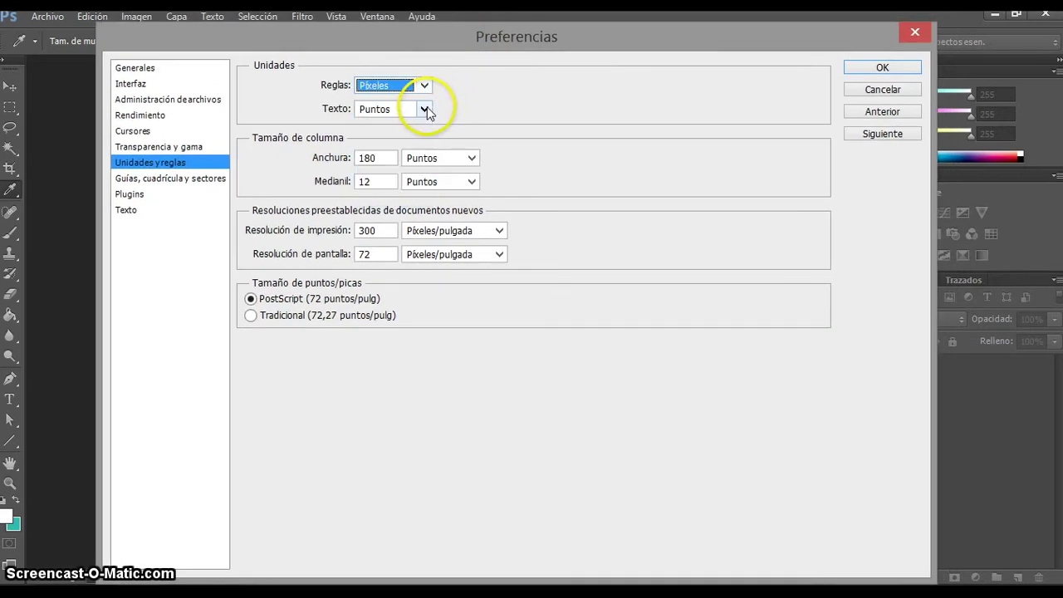
{"action": "left_click", "coordinate": [425, 111]}
{"action": "left_click", "coordinate": [424, 109]}
{"action": "left_click", "coordinate": [423, 87]}
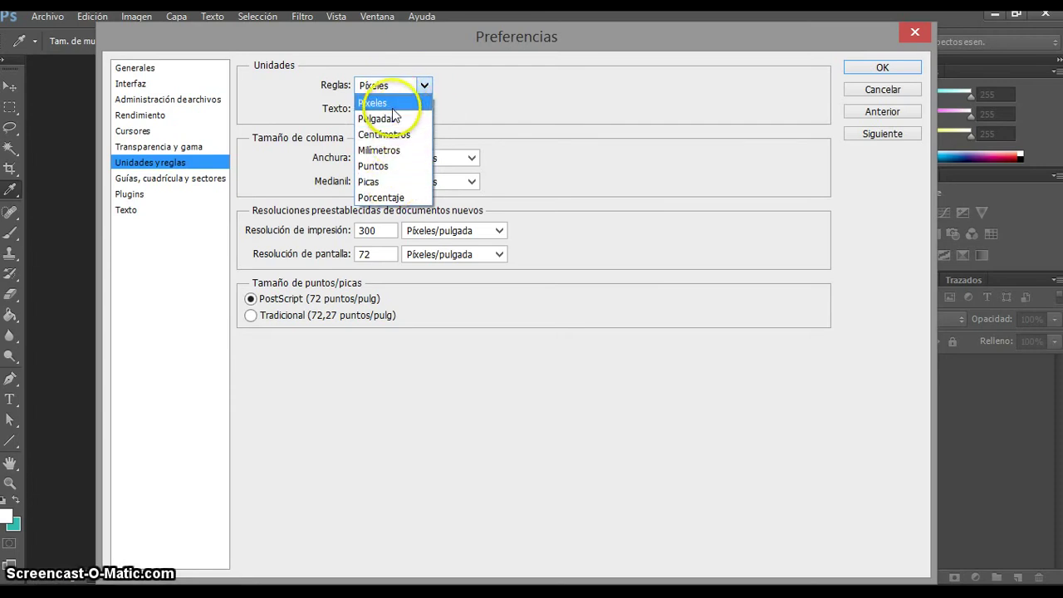
{"action": "left_click", "coordinate": [415, 101]}
{"action": "left_click", "coordinate": [424, 109]}
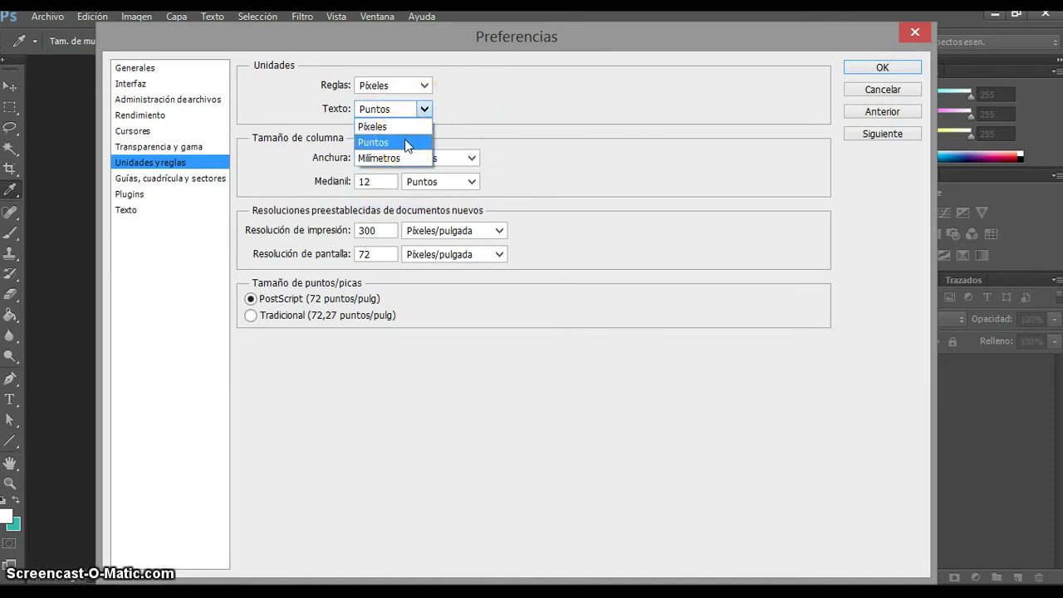
{"action": "left_click", "coordinate": [405, 142]}
{"action": "left_click", "coordinate": [896, 70]}
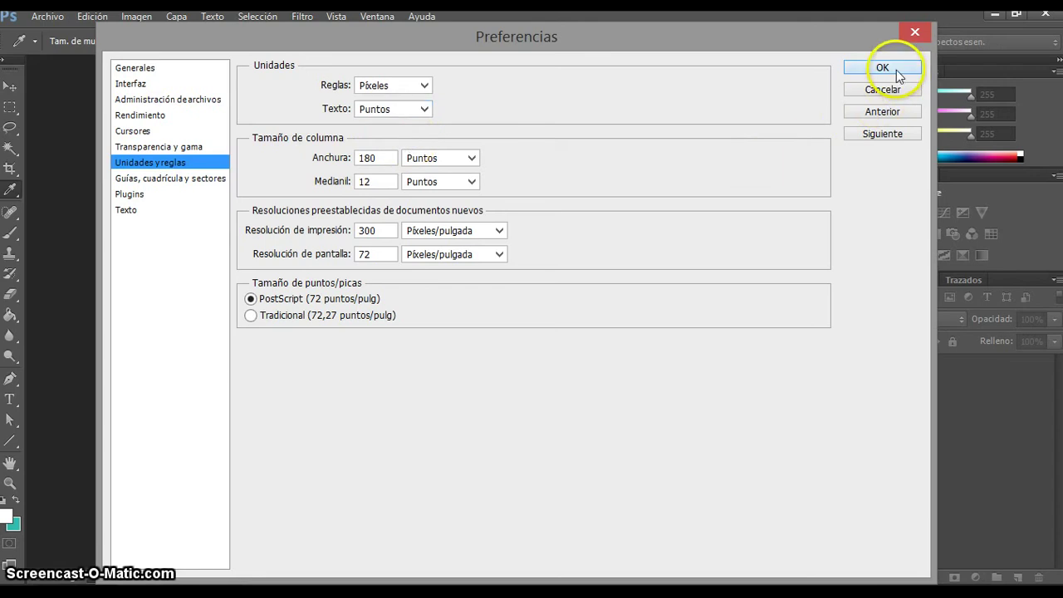
Examine the history states setting in the performance preferences, leaving the preferences without changing anything.
{"action": "left_click", "coordinate": [101, 19]}
{"action": "mouse_move", "coordinate": [401, 572]}
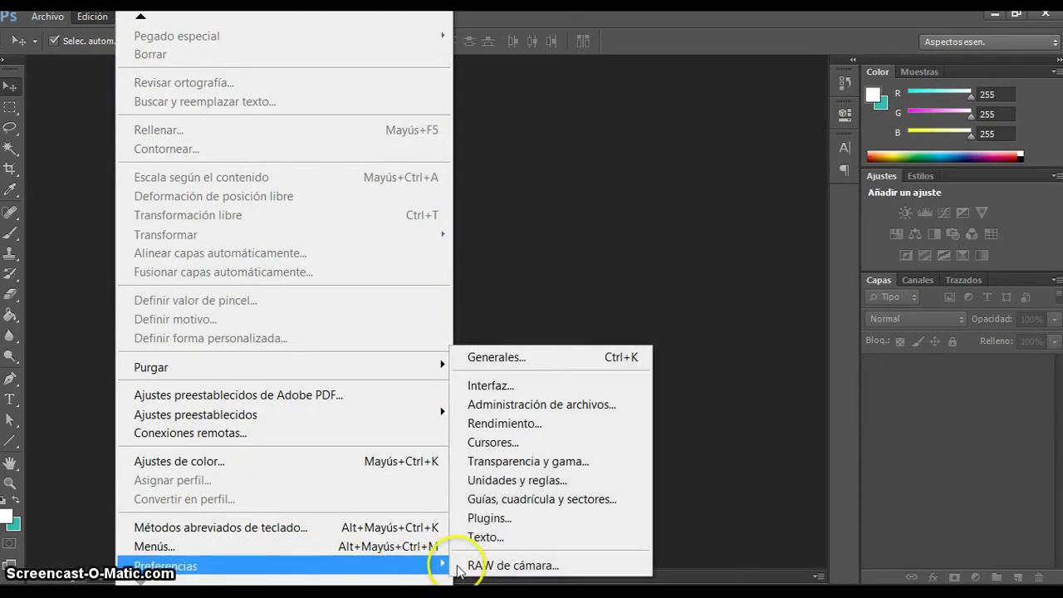
{"action": "left_click", "coordinate": [502, 424]}
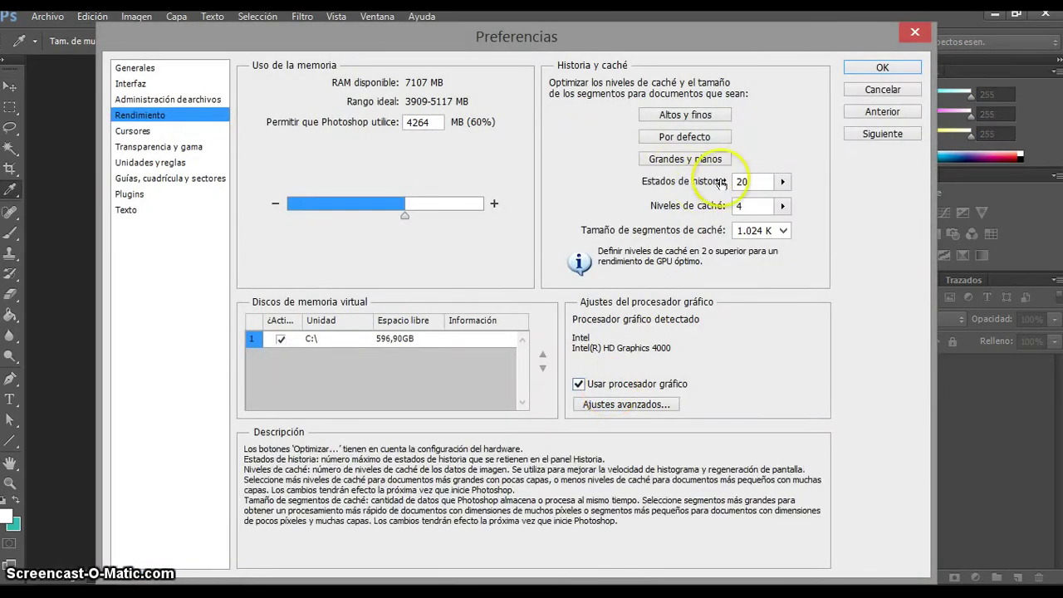
{"action": "left_click", "coordinate": [783, 181]}
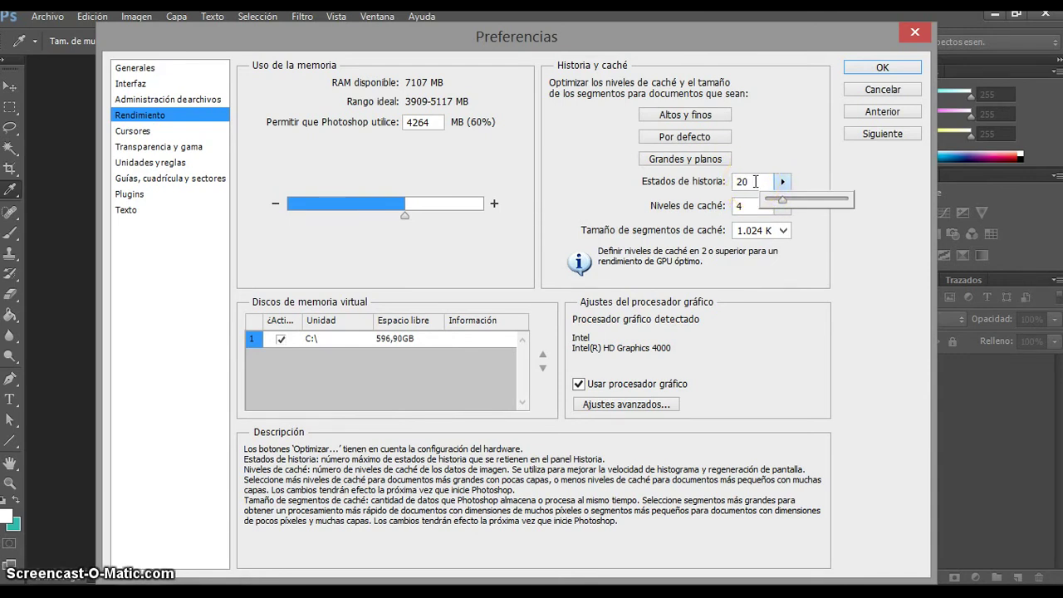
{"action": "left_click", "coordinate": [758, 171]}
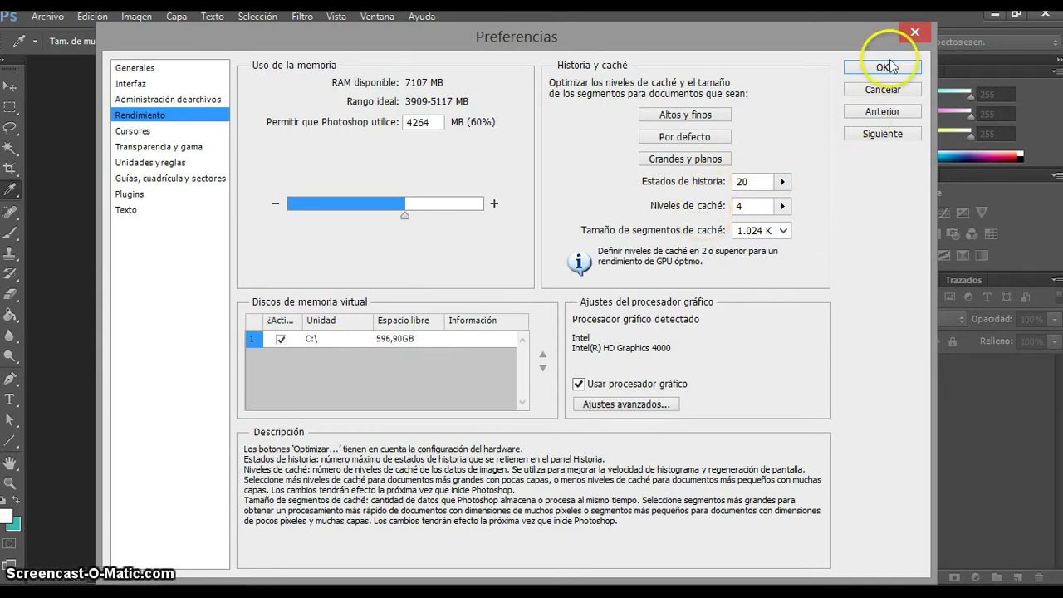
{"action": "left_click", "coordinate": [915, 31]}
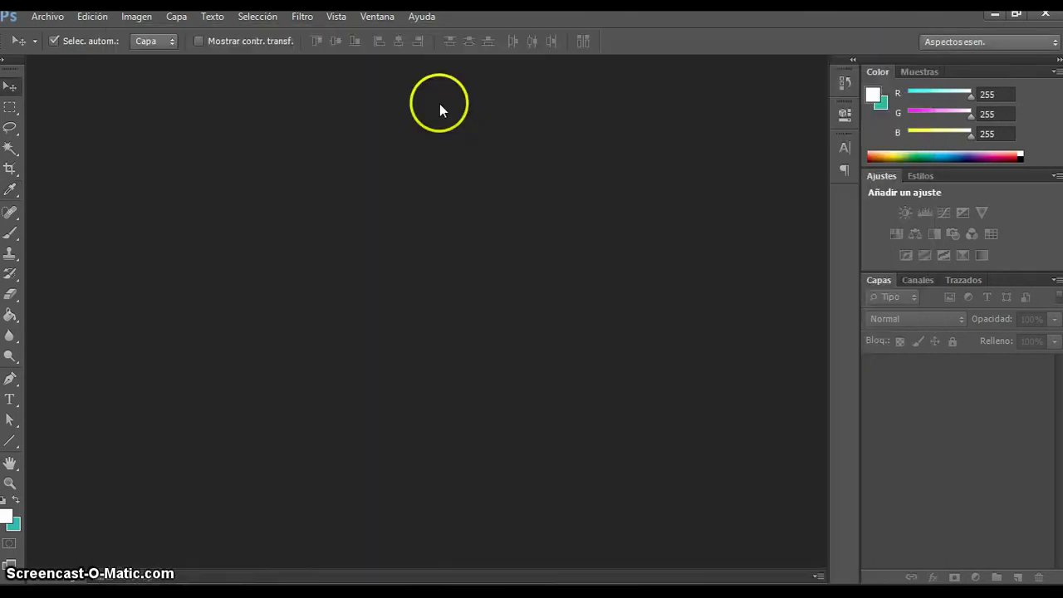
Review the available commands for images, layers, text, selections, filters and view, including the proof setup options.
{"action": "left_click", "coordinate": [146, 24]}
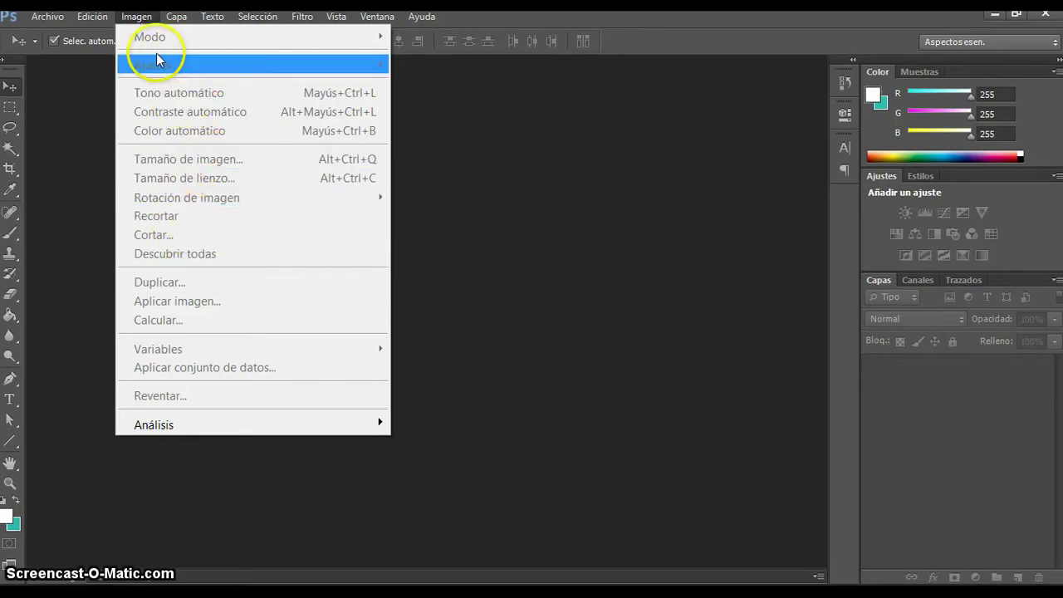
{"action": "mouse_move", "coordinate": [185, 21]}
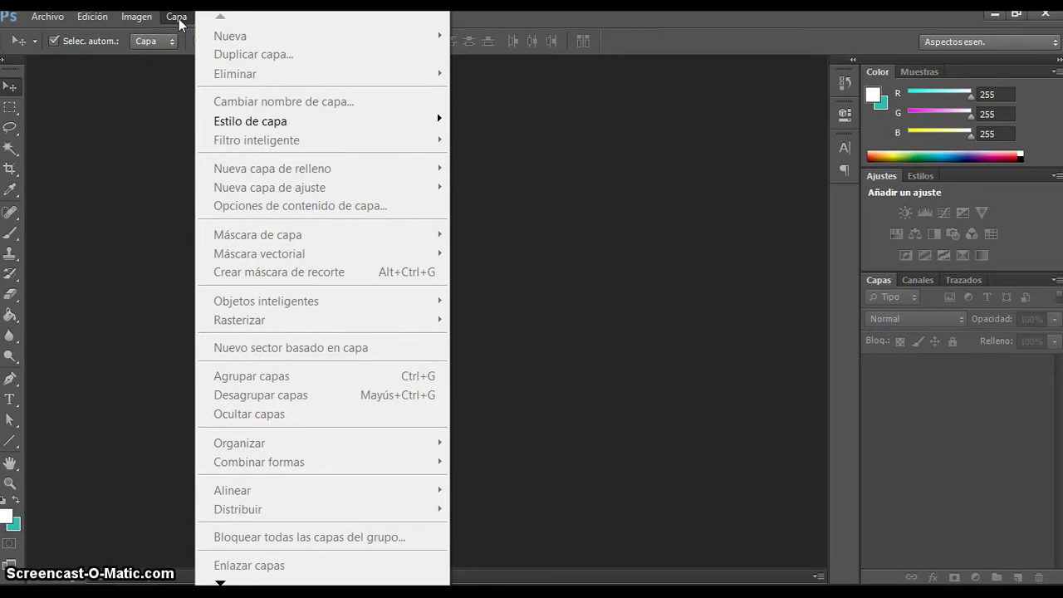
{"action": "left_click", "coordinate": [539, 125]}
{"action": "left_click", "coordinate": [225, 19]}
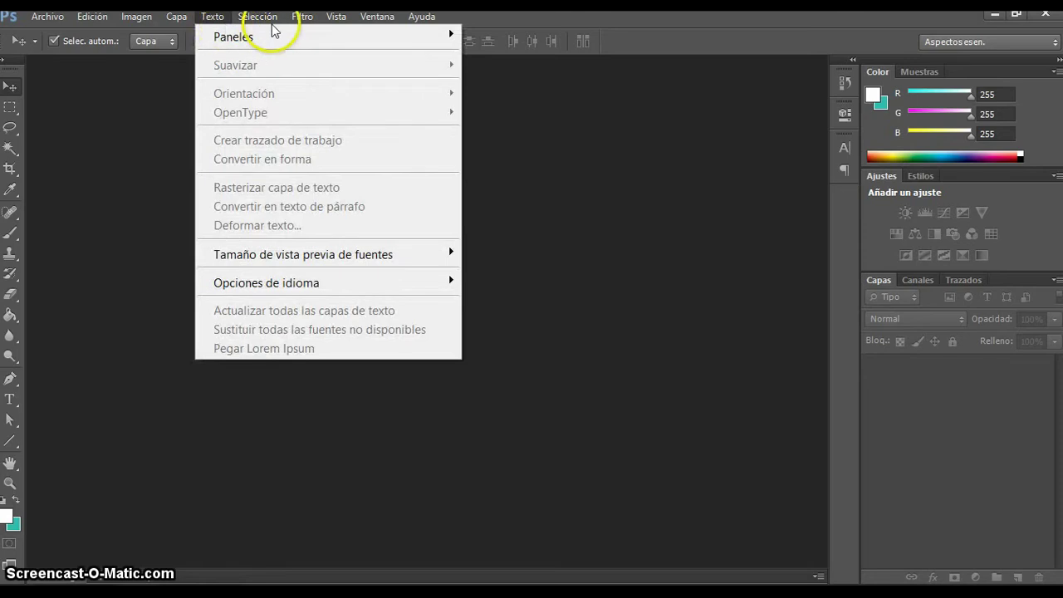
{"action": "mouse_move", "coordinate": [274, 23]}
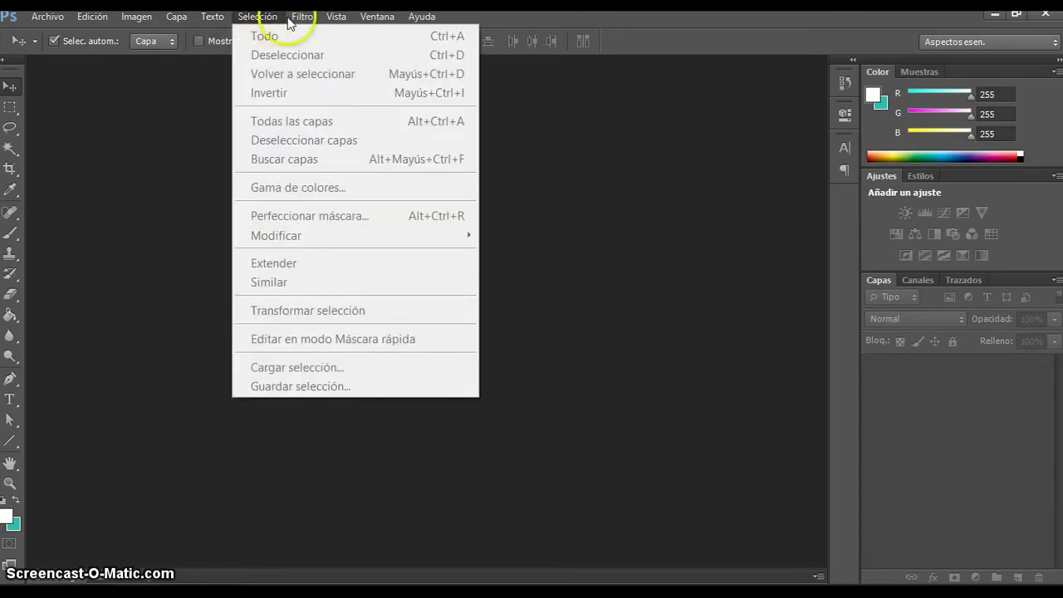
{"action": "mouse_move", "coordinate": [313, 23]}
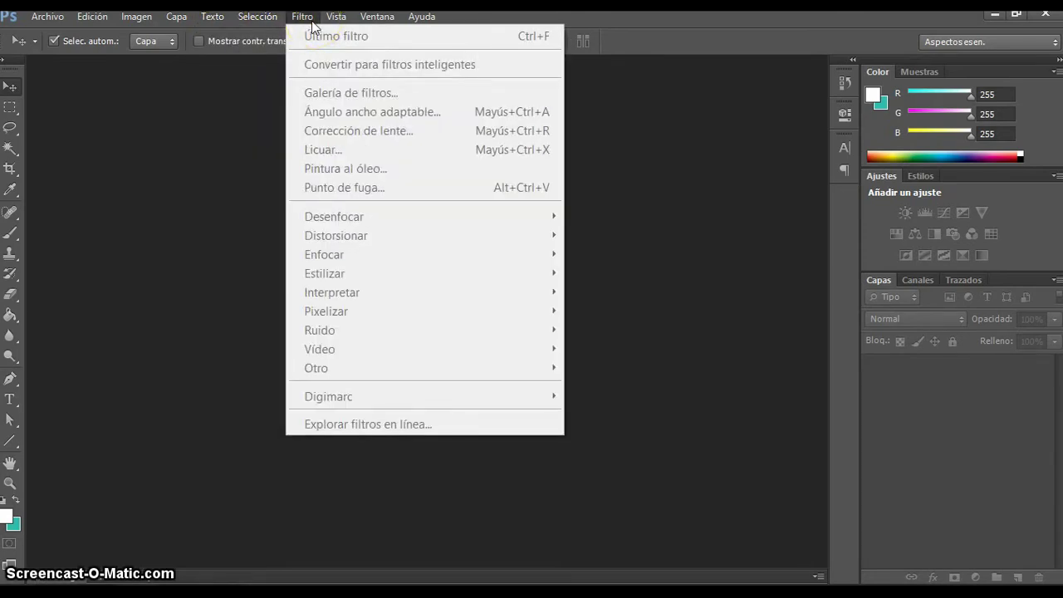
{"action": "left_click", "coordinate": [336, 25]}
{"action": "left_click", "coordinate": [341, 25]}
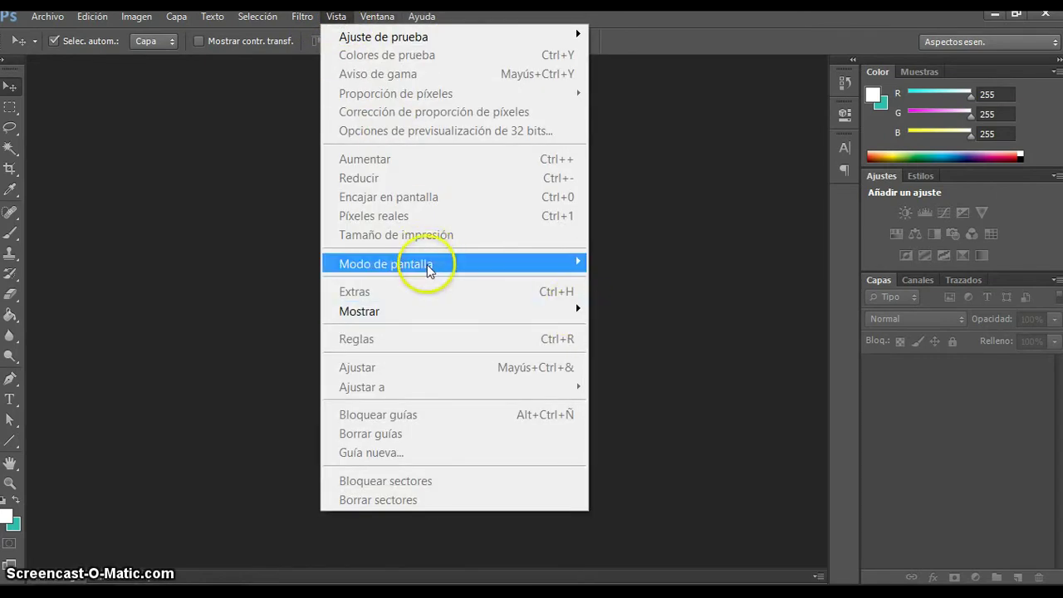
{"action": "mouse_move", "coordinate": [393, 47]}
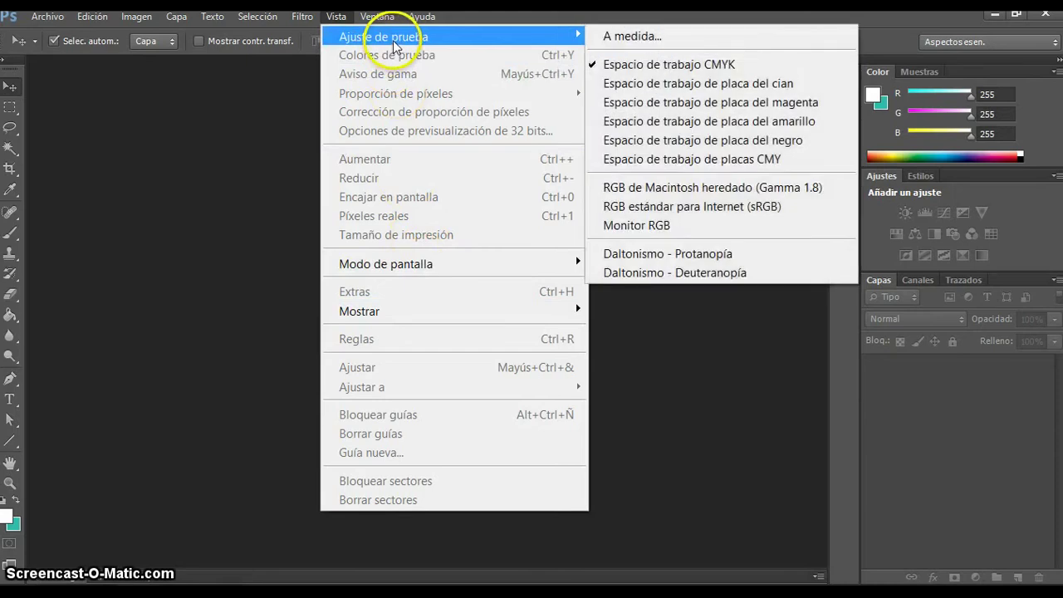
Show the Historia panel and the Información panel in the workspace.
{"action": "mouse_move", "coordinate": [385, 16]}
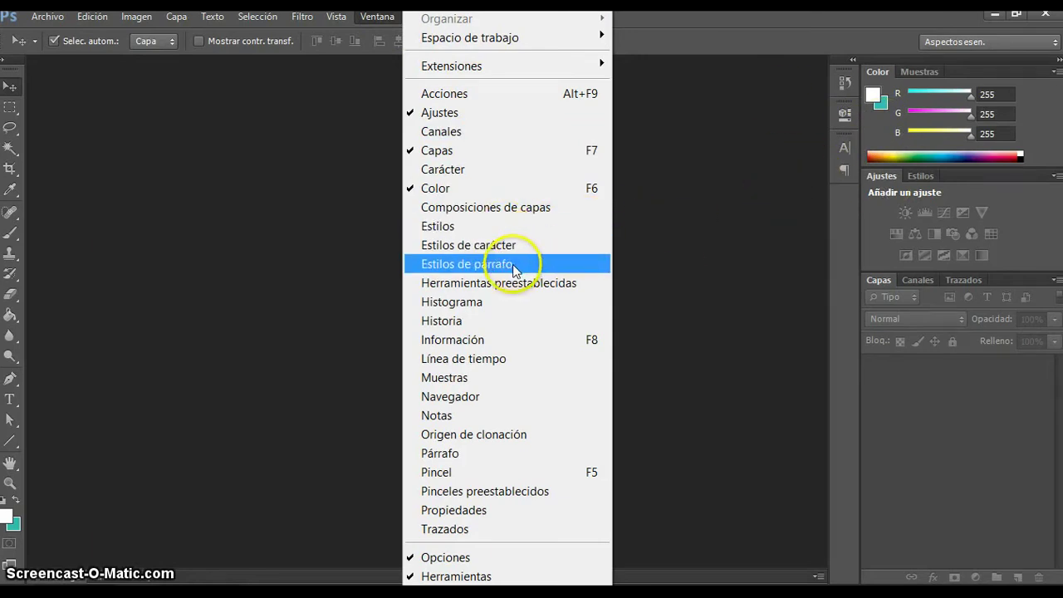
{"action": "left_click", "coordinate": [467, 321]}
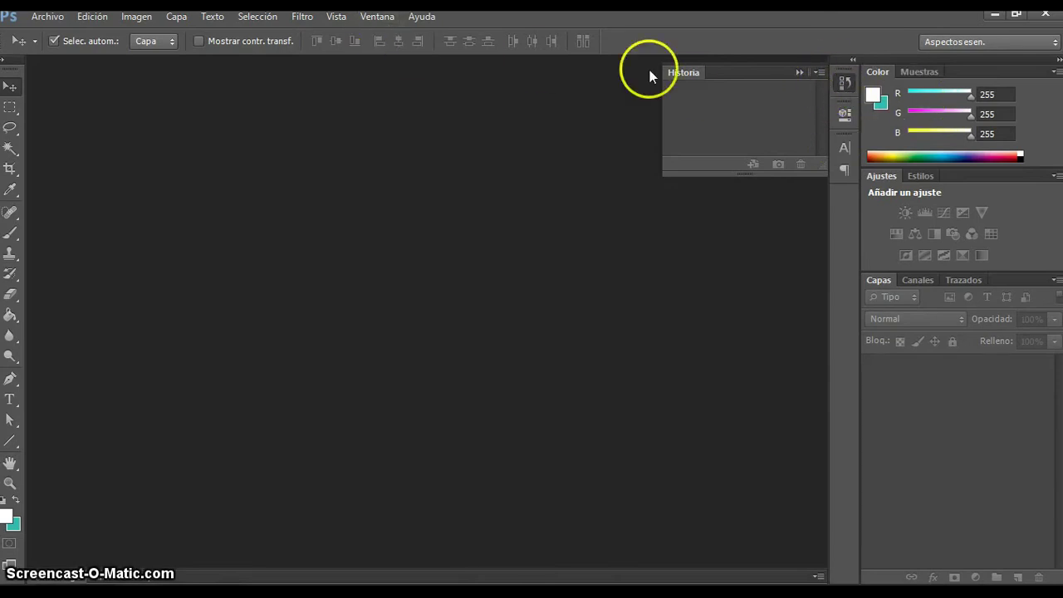
{"action": "left_click", "coordinate": [387, 18]}
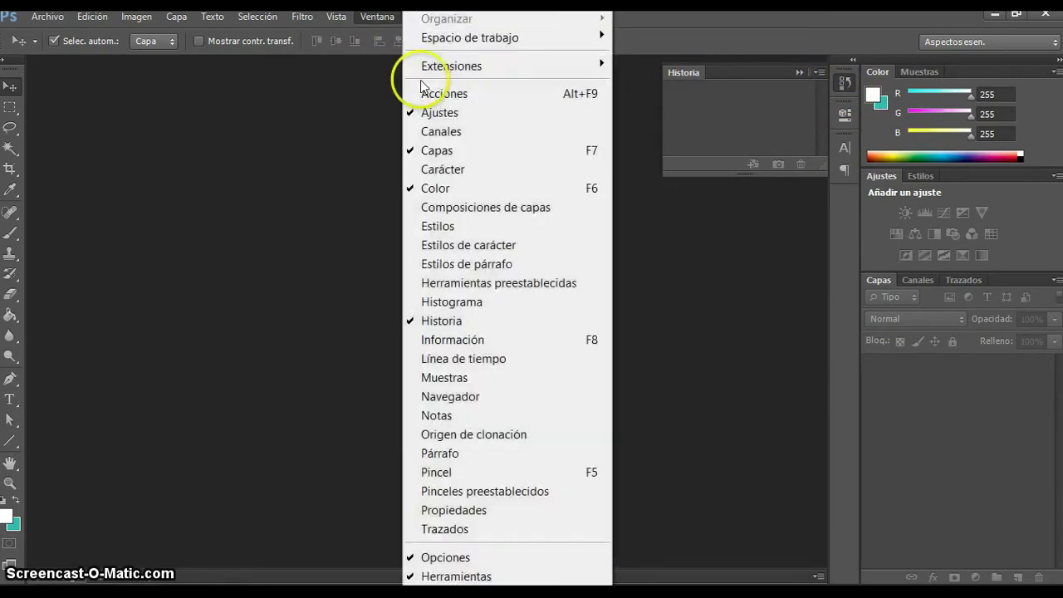
{"action": "left_click", "coordinate": [495, 344]}
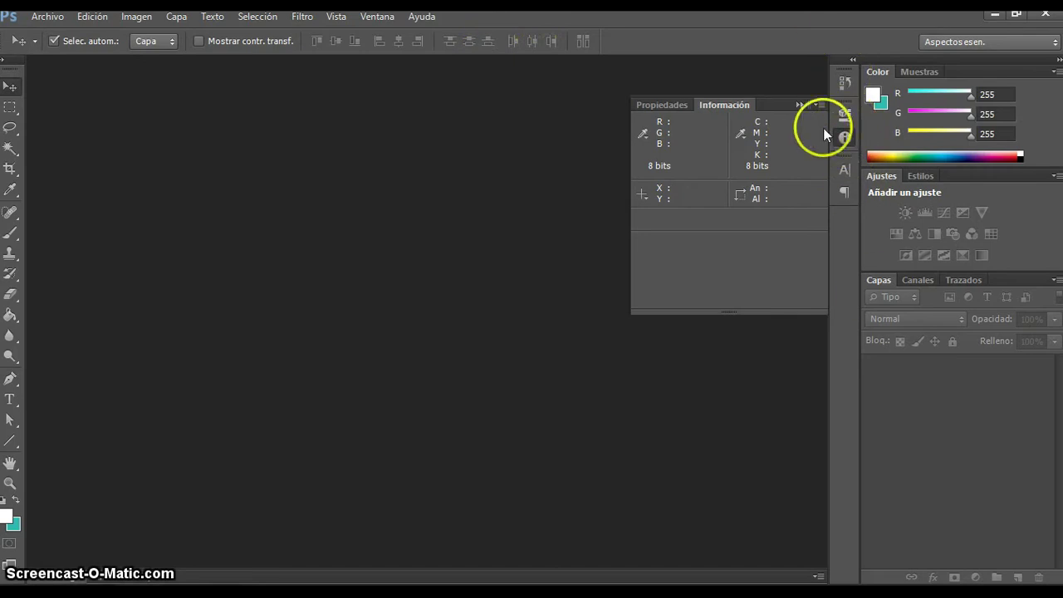
Dock the Información panel in the same group as Color and Muestras, and bring Color to the front.
{"action": "left_click_drag", "start_coordinate": [841, 133], "coordinate": [781, 153]}
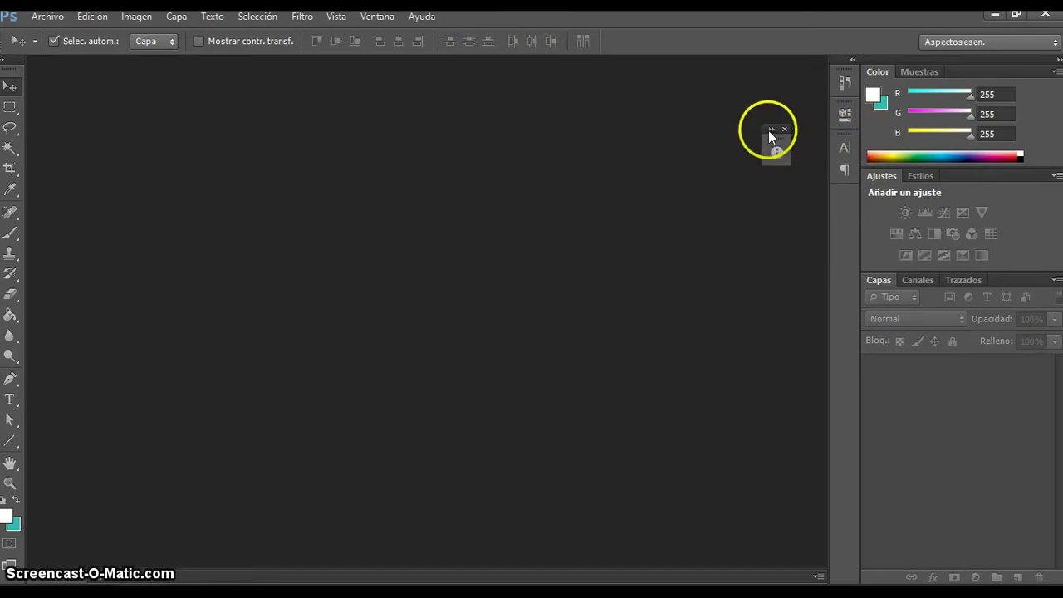
{"action": "left_click", "coordinate": [770, 130]}
{"action": "left_click_drag", "start_coordinate": [800, 138], "coordinate": [968, 75]}
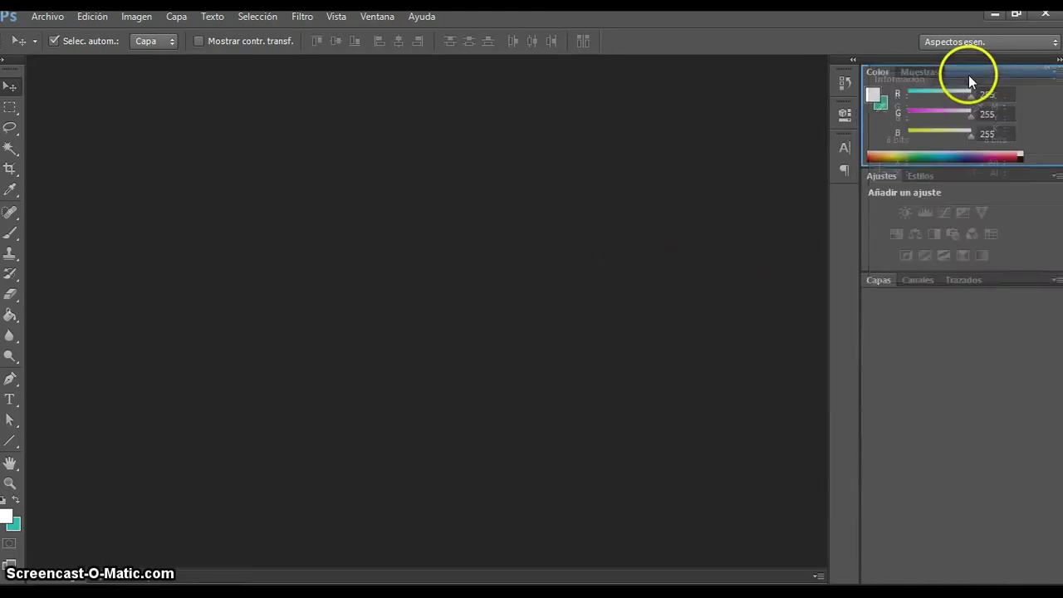
{"action": "left_click", "coordinate": [890, 74]}
{"action": "left_click", "coordinate": [956, 76]}
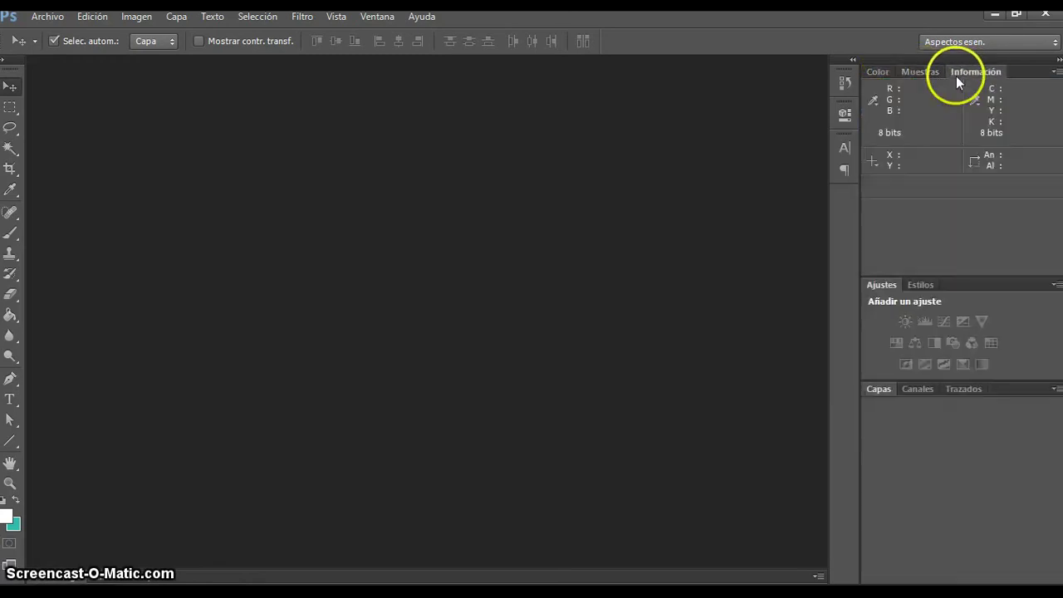
{"action": "left_click", "coordinate": [888, 72]}
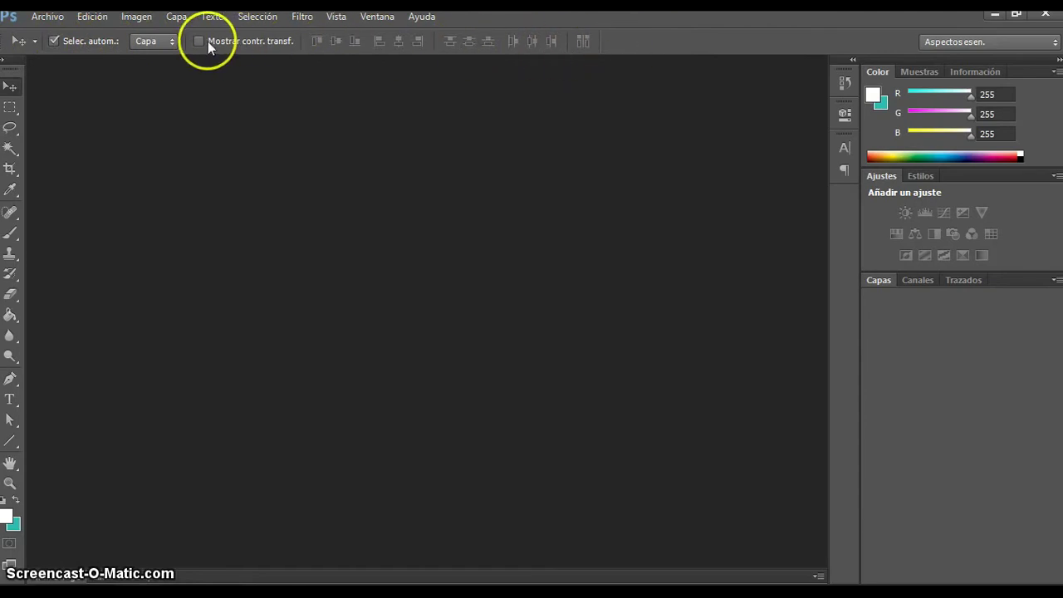
Check the options of the eyedropper, rectangular marquee, lasso, crop and text tools, and briefly view the Historia panel.
{"action": "left_click", "coordinate": [10, 189]}
{"action": "left_click", "coordinate": [10, 107]}
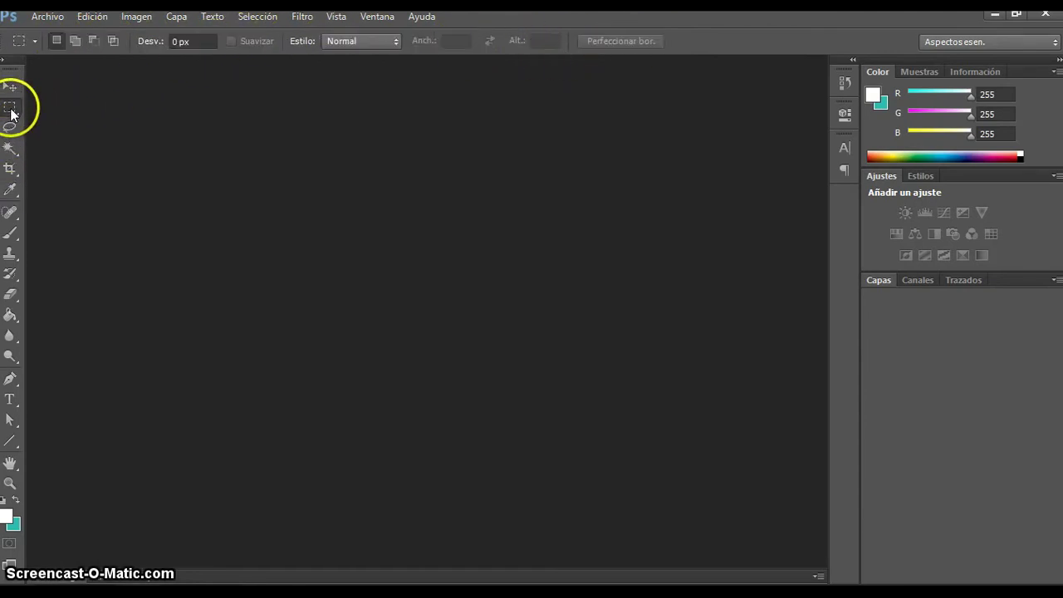
{"action": "left_click", "coordinate": [10, 131]}
{"action": "left_click", "coordinate": [10, 166]}
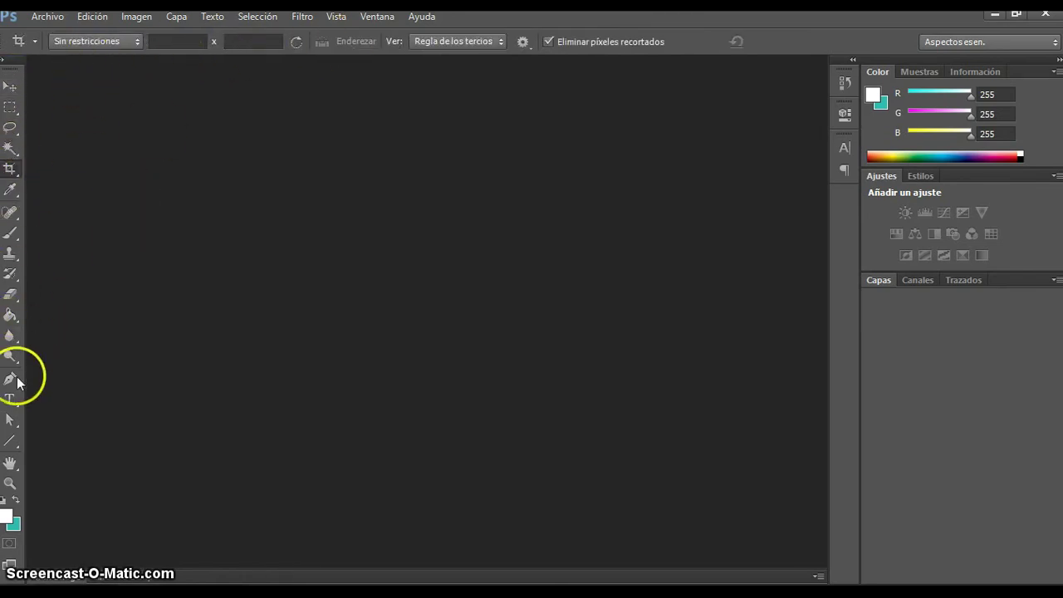
{"action": "left_click", "coordinate": [13, 401]}
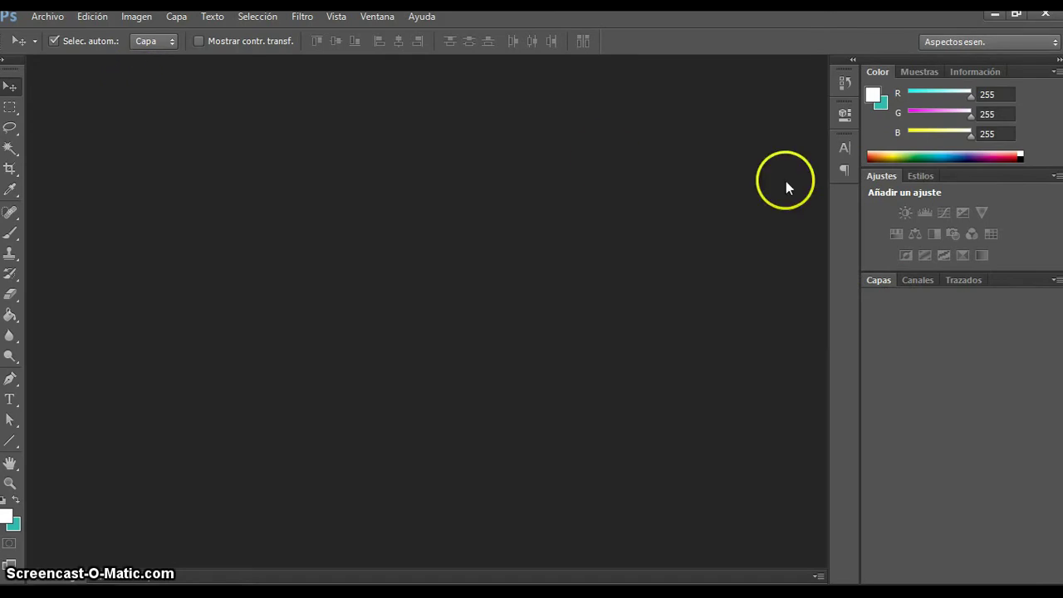
{"action": "left_click", "coordinate": [849, 82]}
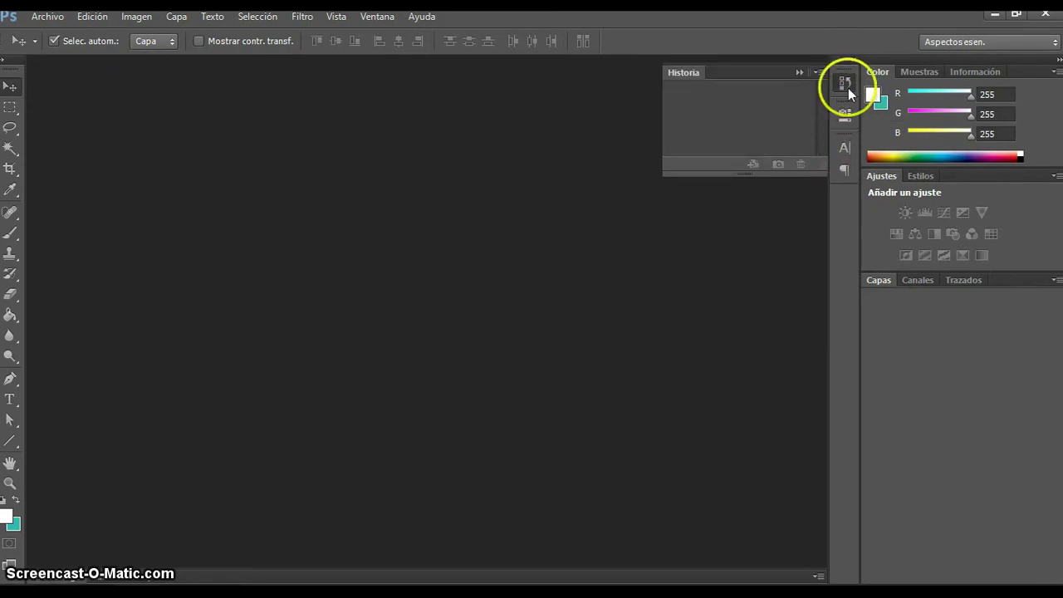
{"action": "left_click", "coordinate": [843, 88]}
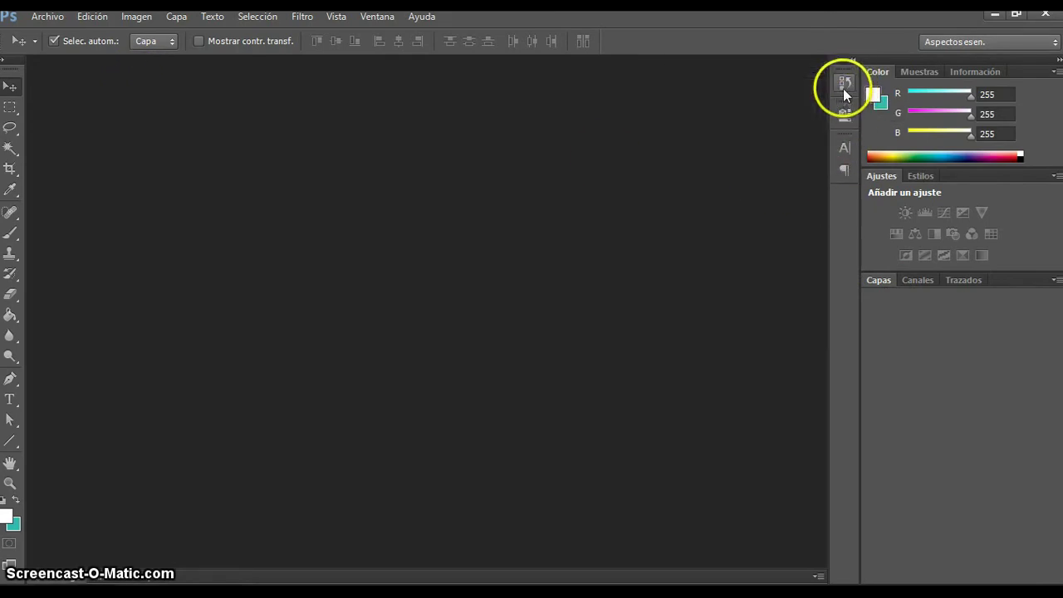
Start a new document and check the pixel units for its width and height.
{"action": "left_click", "coordinate": [48, 17]}
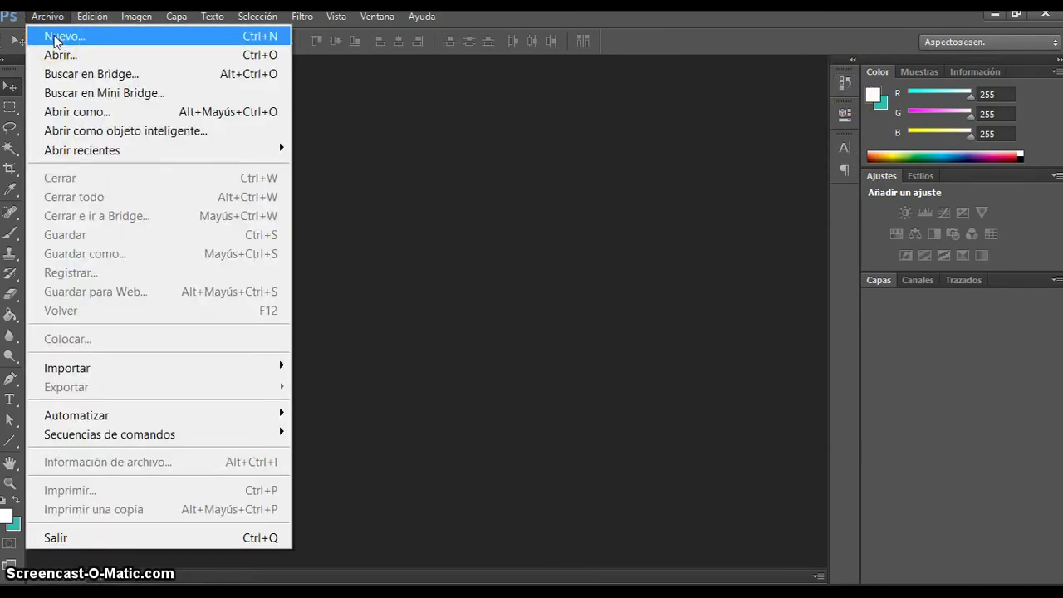
{"action": "left_click", "coordinate": [55, 39]}
{"action": "left_click_drag", "start_coordinate": [529, 112], "coordinate": [420, 113]}
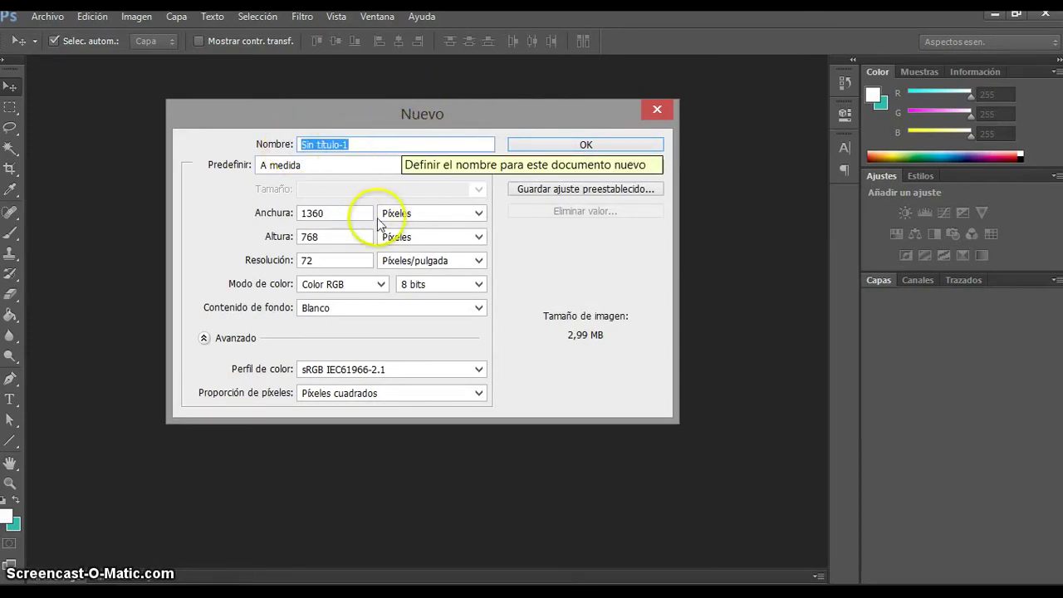
{"action": "left_click", "coordinate": [340, 237]}
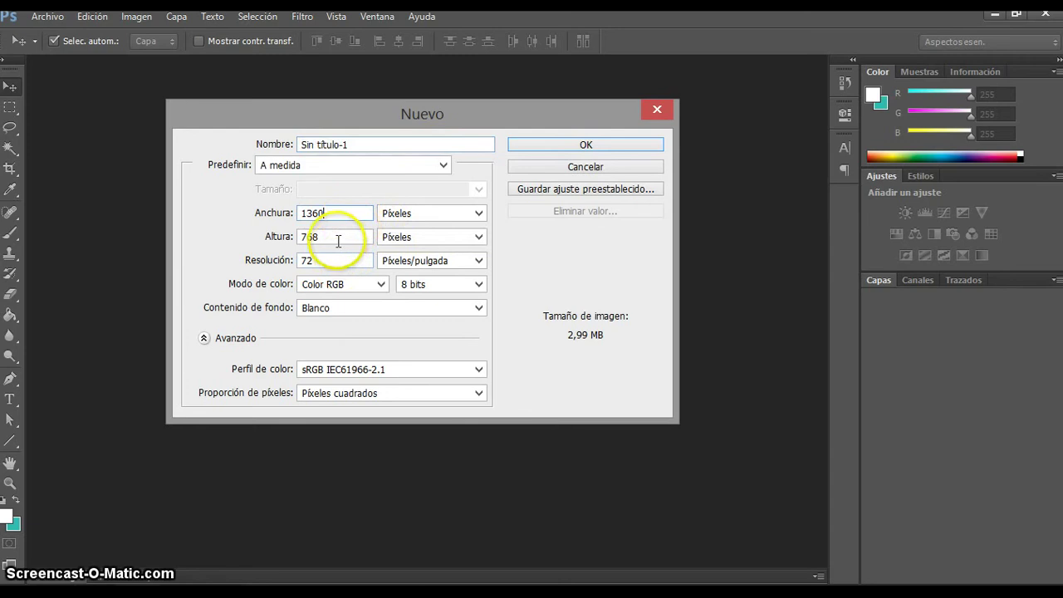
{"action": "left_click", "coordinate": [478, 214]}
{"action": "left_click", "coordinate": [477, 216]}
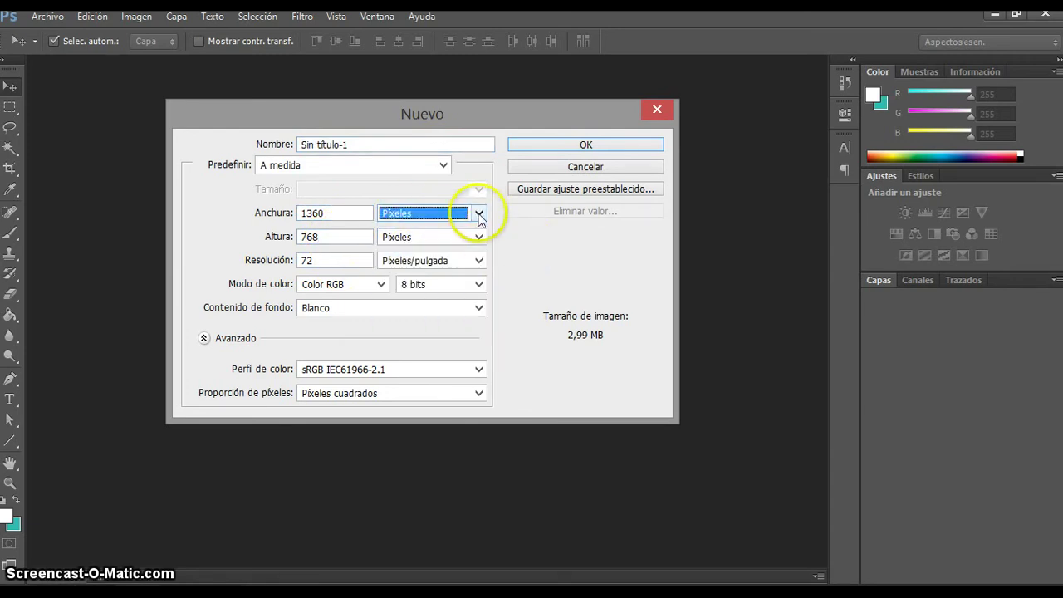
Set the resolution to 300 pixels/inch and create the 1360 × 768 pixel RGB document with a white background.
{"action": "double_click", "coordinate": [305, 260]}
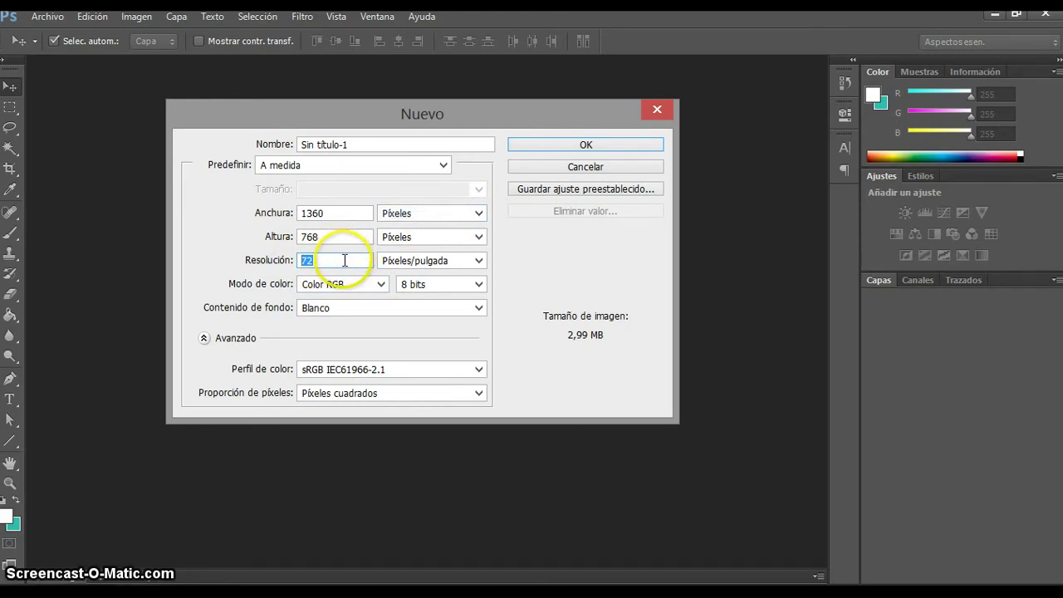
{"action": "left_click_drag", "start_coordinate": [341, 260], "coordinate": [303, 260]}
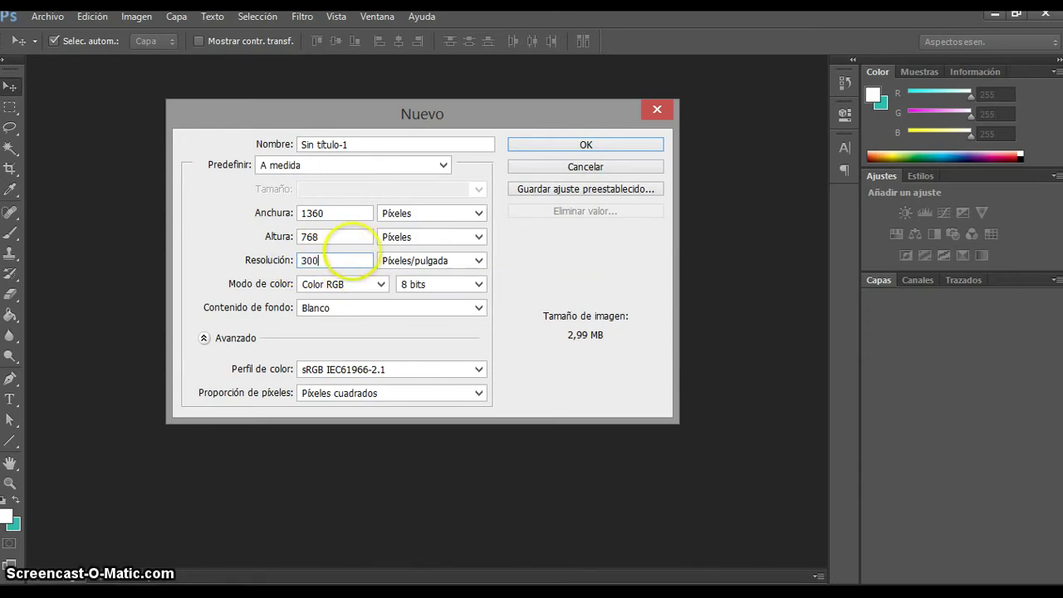
{"action": "left_click_drag", "start_coordinate": [349, 261], "coordinate": [268, 258]}
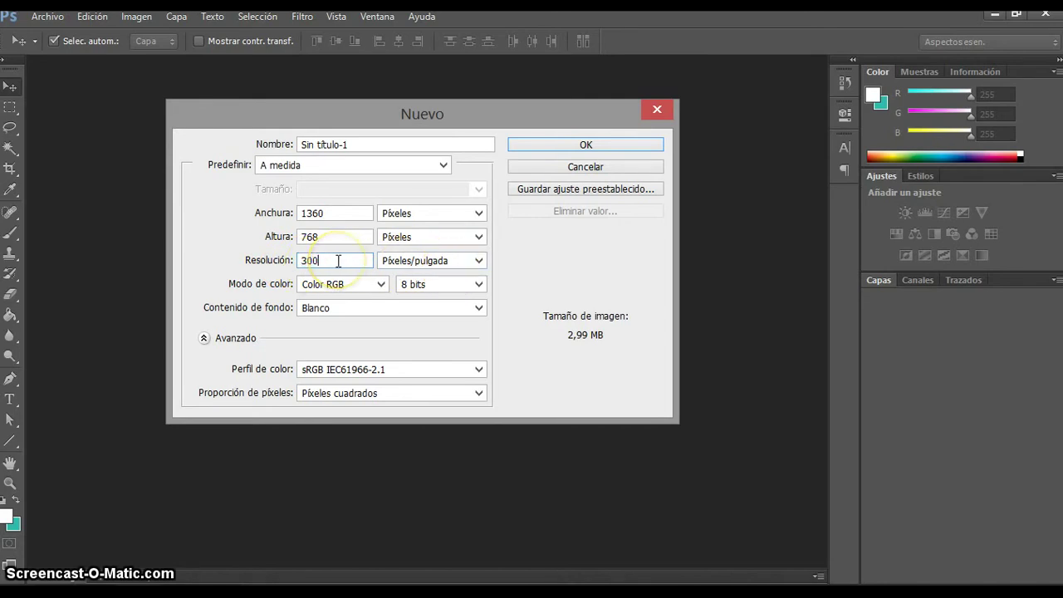
{"action": "left_click_drag", "start_coordinate": [334, 261], "coordinate": [283, 259]}
{"action": "left_click", "coordinate": [337, 262]}
{"action": "left_click", "coordinate": [594, 150]}
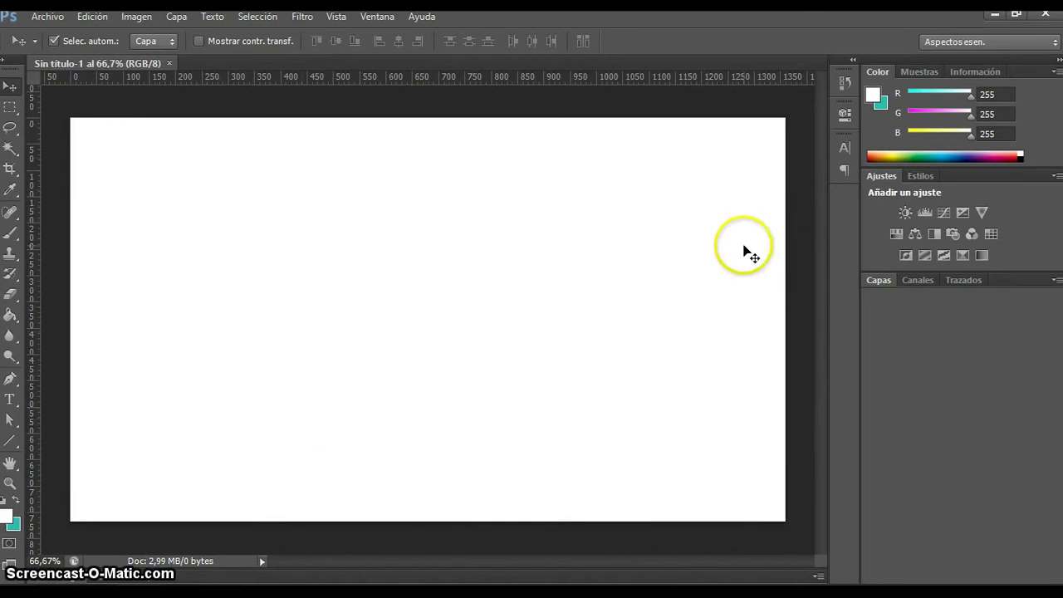
Crop the canvas to about 1009 × 597 pixels with the Crop tool, and return to the Move tool.
{"action": "left_click", "coordinate": [20, 177]}
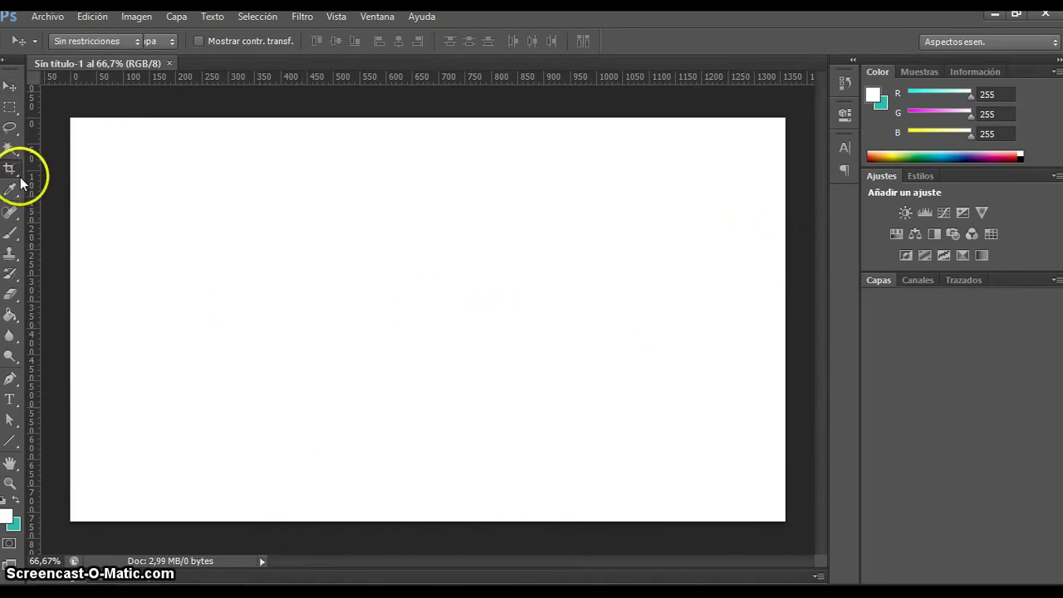
{"action": "mouse_move", "coordinate": [427, 519]}
{"action": "left_mouse_down"}
{"action": "mouse_move", "coordinate": [427, 507]}
{"action": "mouse_move", "coordinate": [427, 520]}
{"action": "left_mouse_up"}
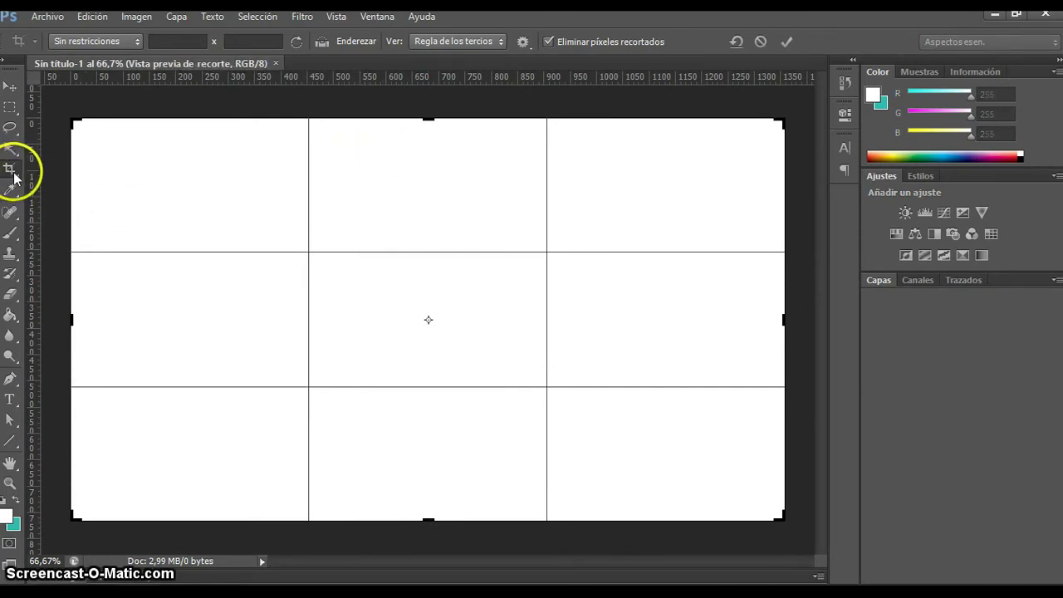
{"action": "left_click_drag", "start_coordinate": [72, 119], "coordinate": [159, 160]}
{"action": "key", "text": "Return"}
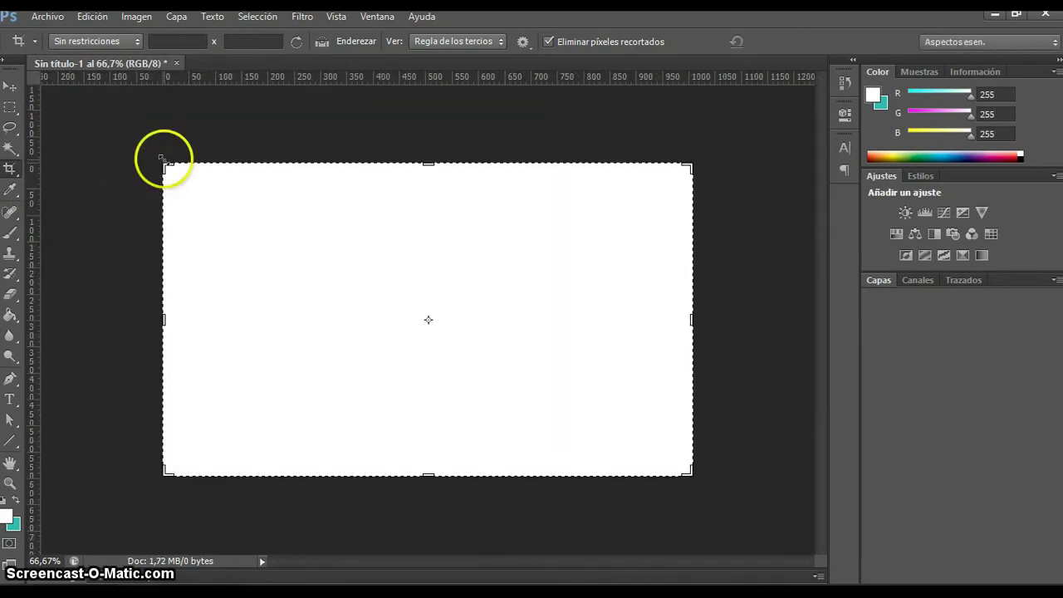
{"action": "left_click", "coordinate": [10, 86]}
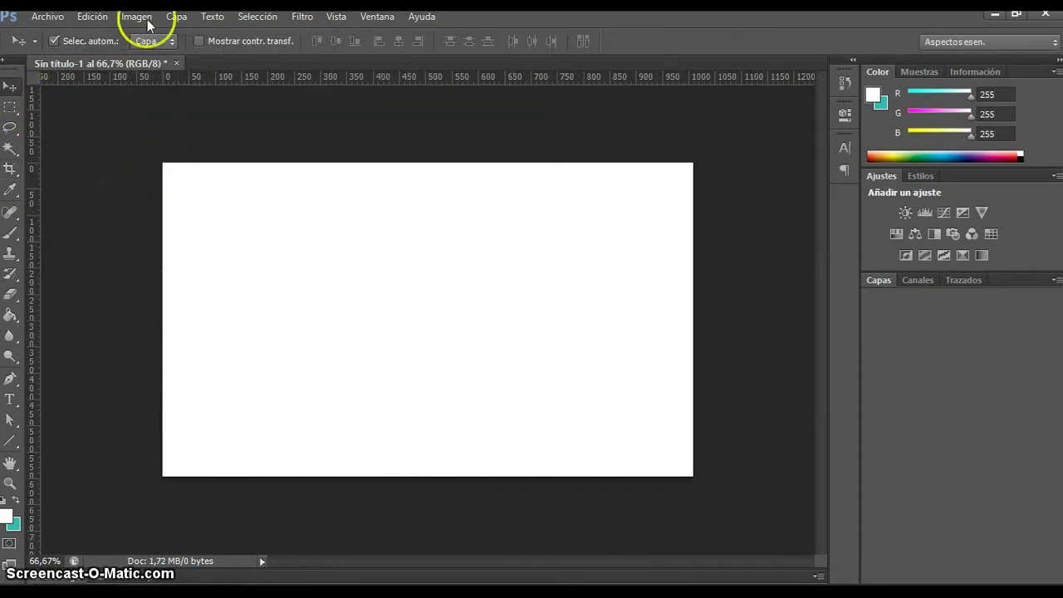
Resize the canvas to 500 × 500 pixels, accepting that the image gets clipped.
{"action": "left_click", "coordinate": [138, 17]}
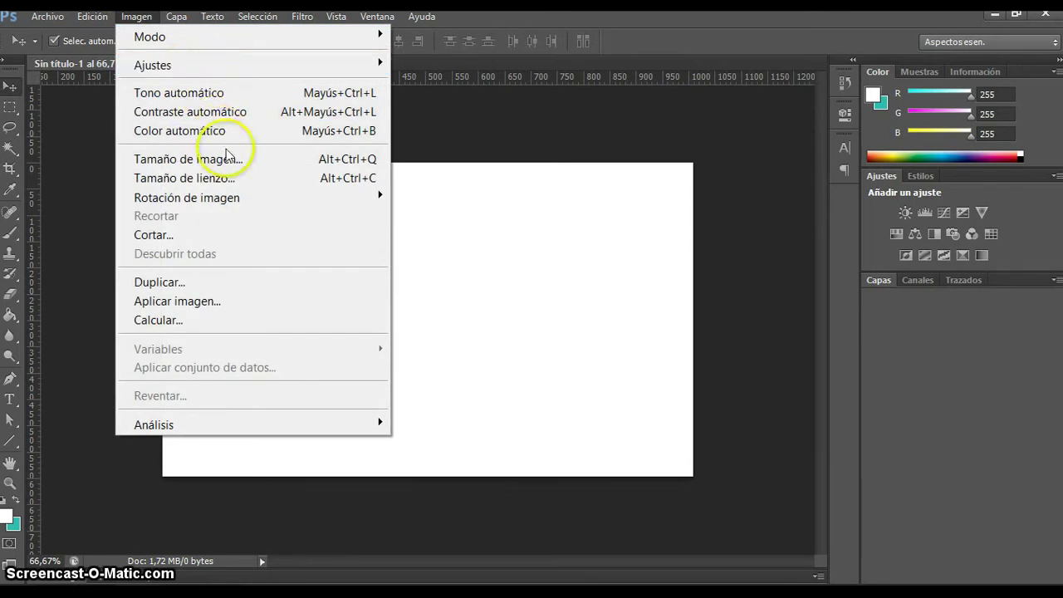
{"action": "left_click", "coordinate": [225, 178]}
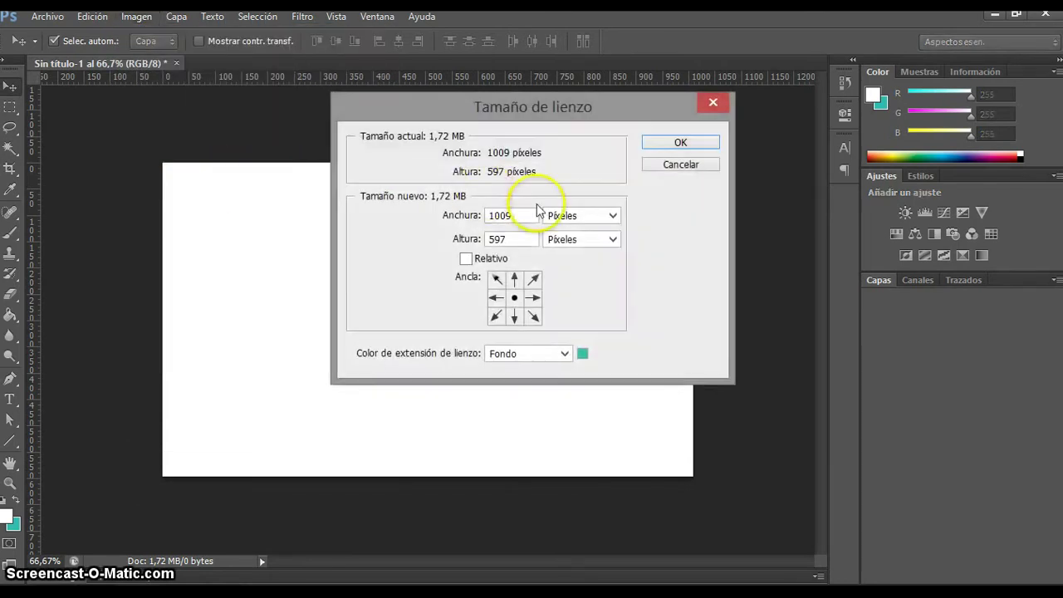
{"action": "double_click", "coordinate": [521, 217]}
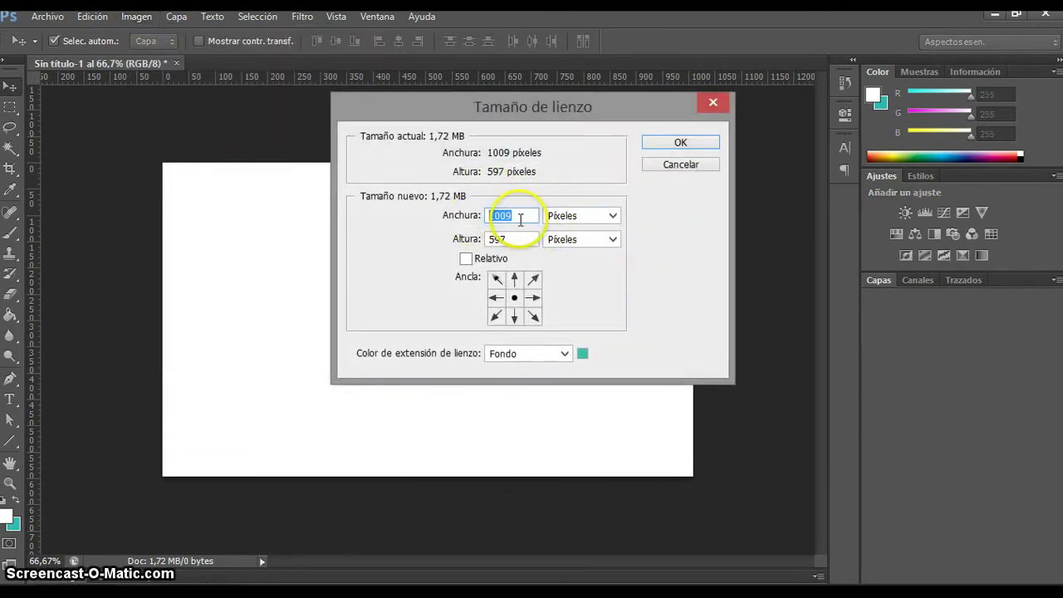
{"action": "type", "text": "600"}
{"action": "key", "text": "Tab"}
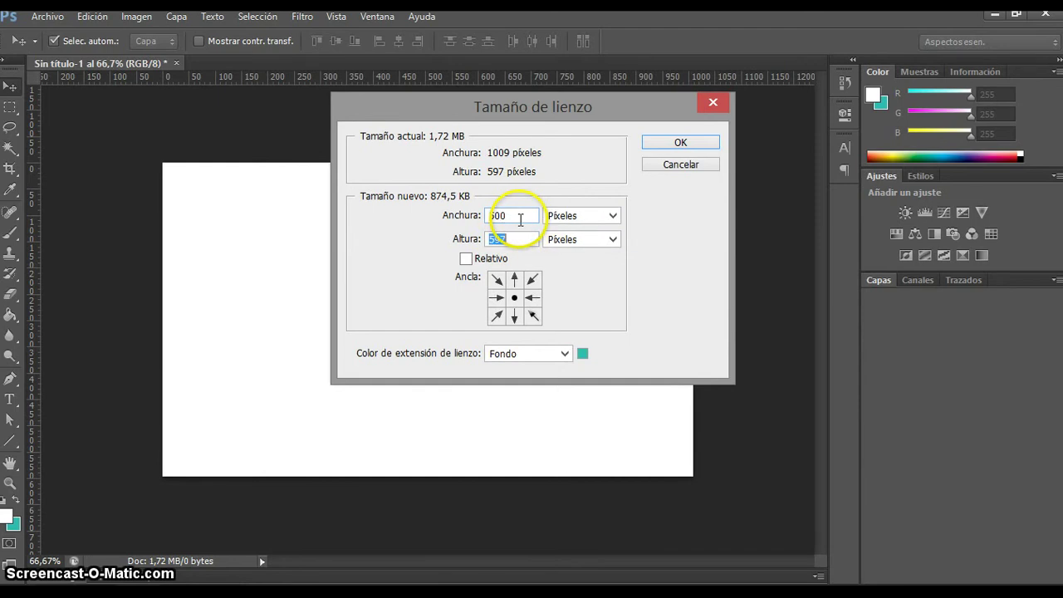
{"action": "type", "text": "500"}
{"action": "key", "text": "Return"}
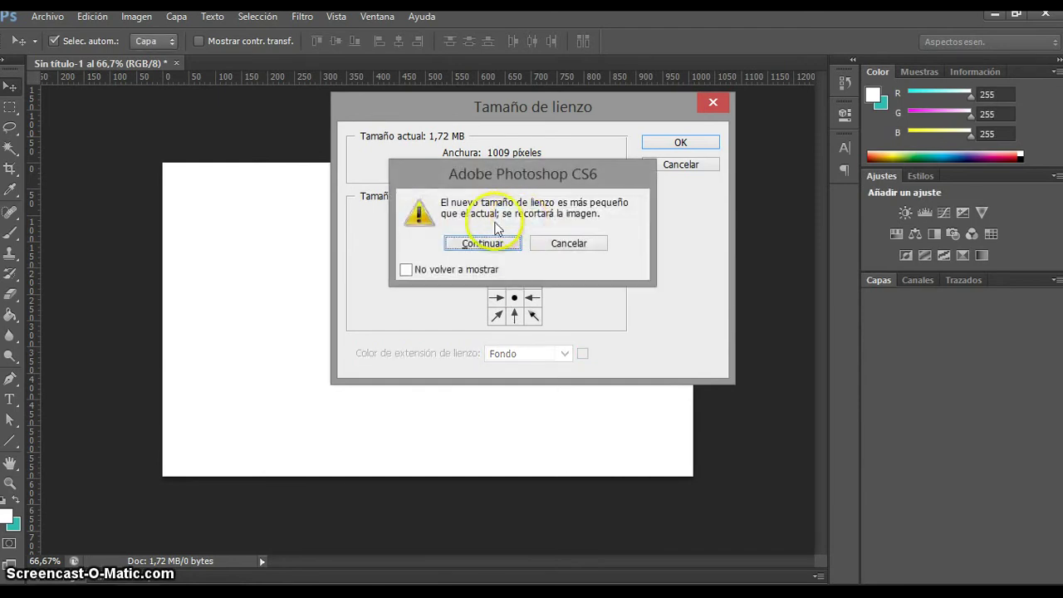
{"action": "left_click", "coordinate": [470, 243]}
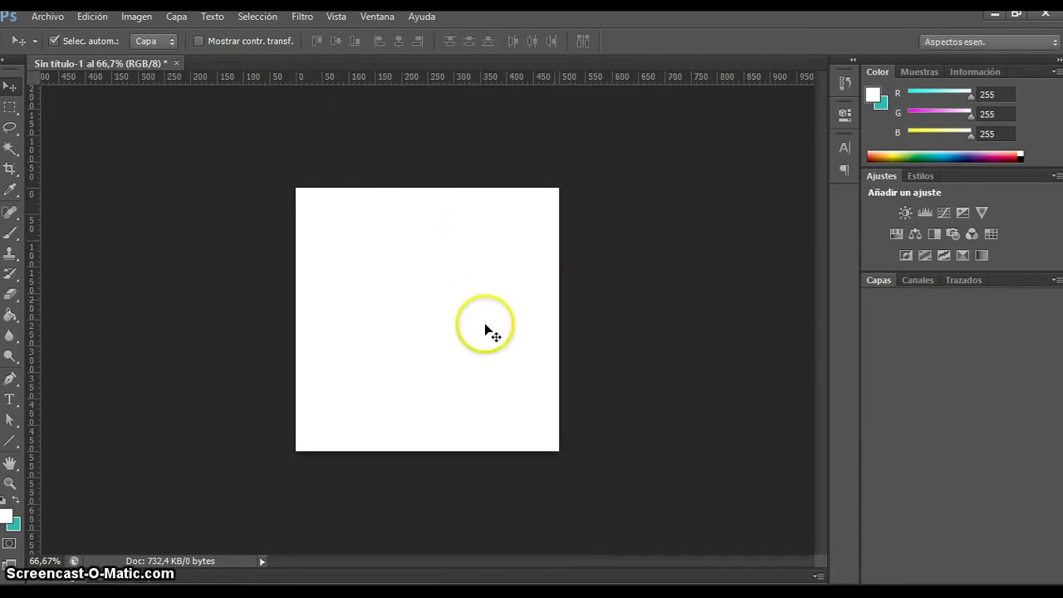
Extend the canvas beyond its lower-right corner with the Crop tool to about 620 × 580 pixels, using the teal background color.
{"action": "left_click", "coordinate": [12, 169]}
{"action": "left_click_drag", "start_coordinate": [557, 449], "coordinate": [590, 462]}
{"action": "key", "text": "Return"}
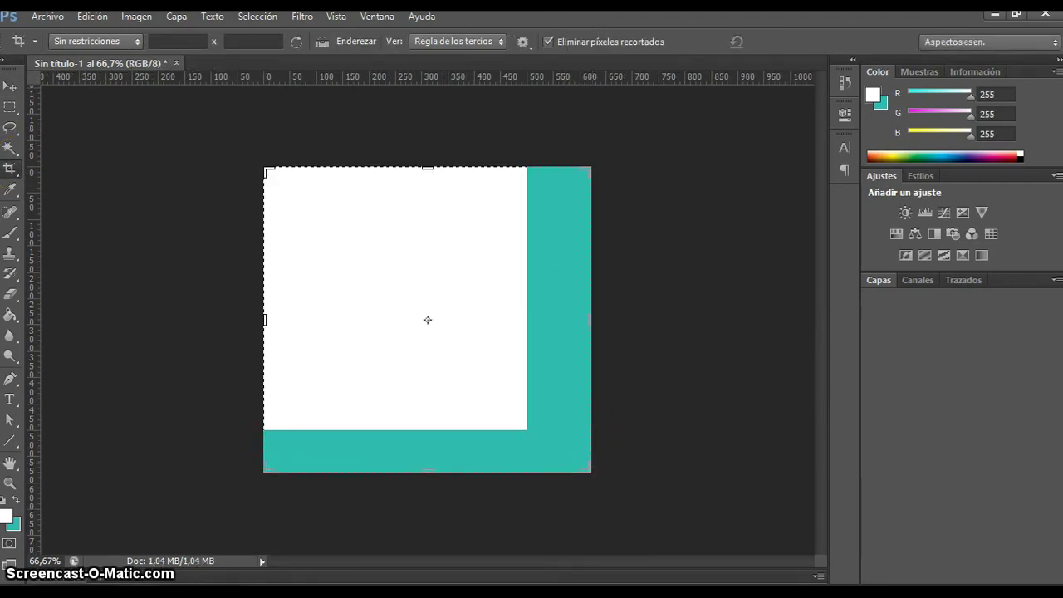
{"action": "left_click", "coordinate": [10, 84]}
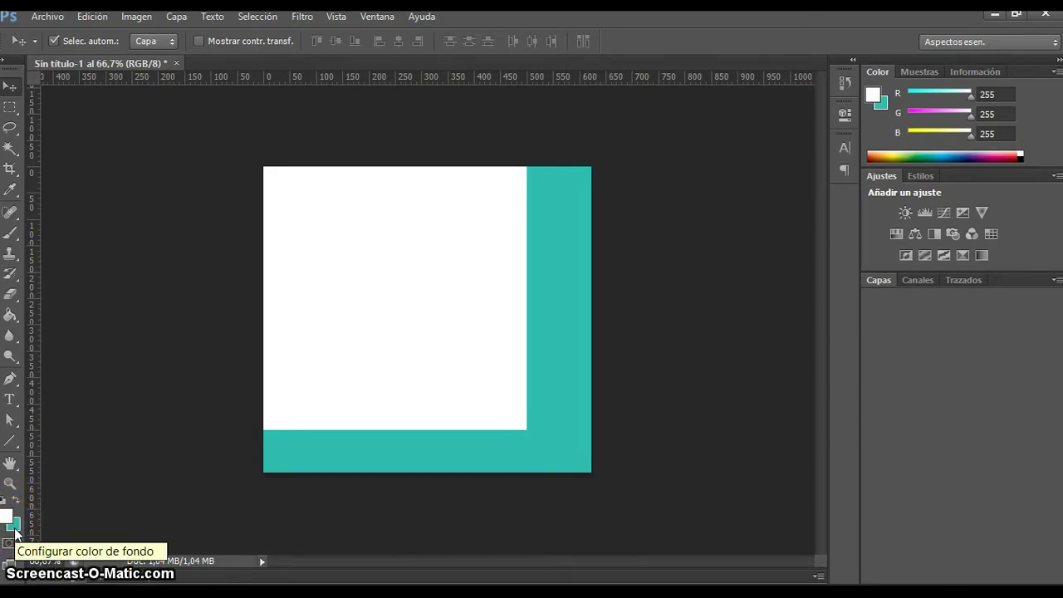
Swap the foreground and background colors, ending with teal as foreground and white as background.
{"action": "left_click", "coordinate": [17, 500]}
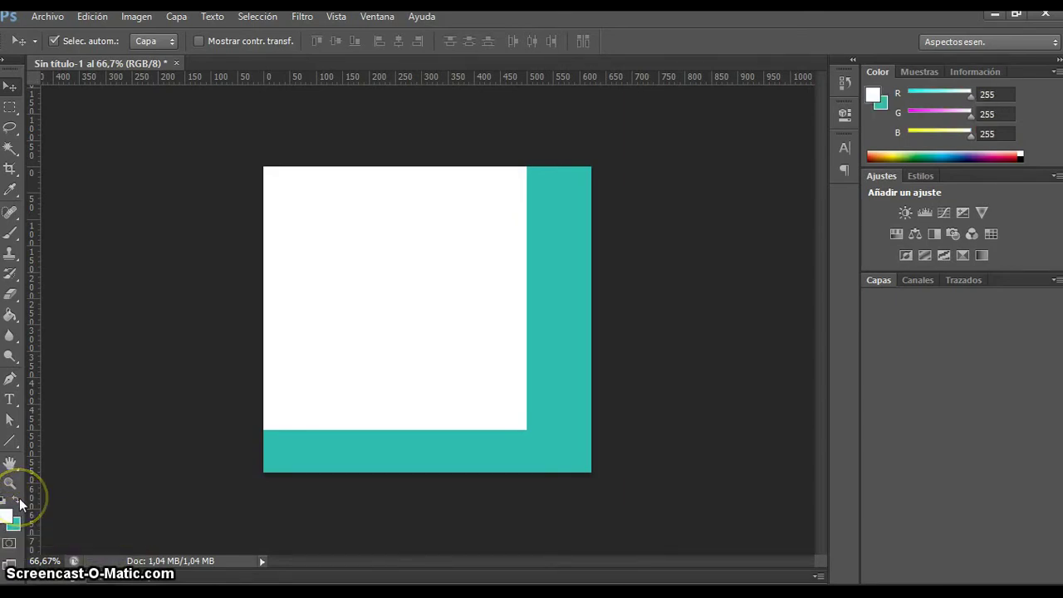
{"action": "left_click", "coordinate": [20, 499]}
{"action": "left_click", "coordinate": [20, 500]}
{"action": "left_click", "coordinate": [17, 502]}
{"action": "left_click", "coordinate": [16, 500]}
Extend the canvas again beyond its lower-right corner to about 745 × 665 pixels, using the white background color.
{"action": "left_click", "coordinate": [10, 169]}
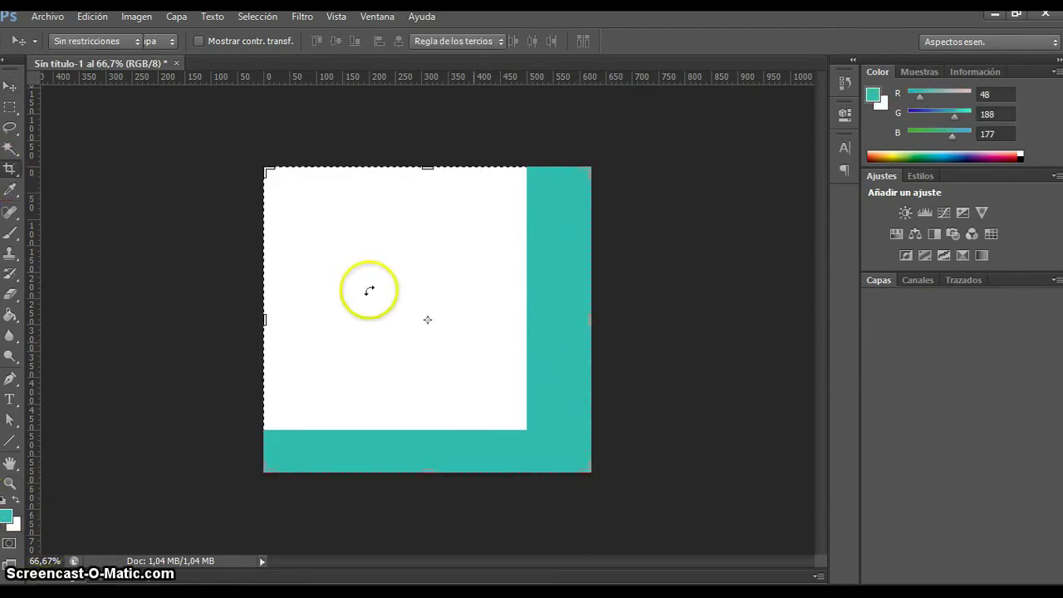
{"action": "left_click_drag", "start_coordinate": [584, 462], "coordinate": [623, 484]}
{"action": "key", "text": "Return"}
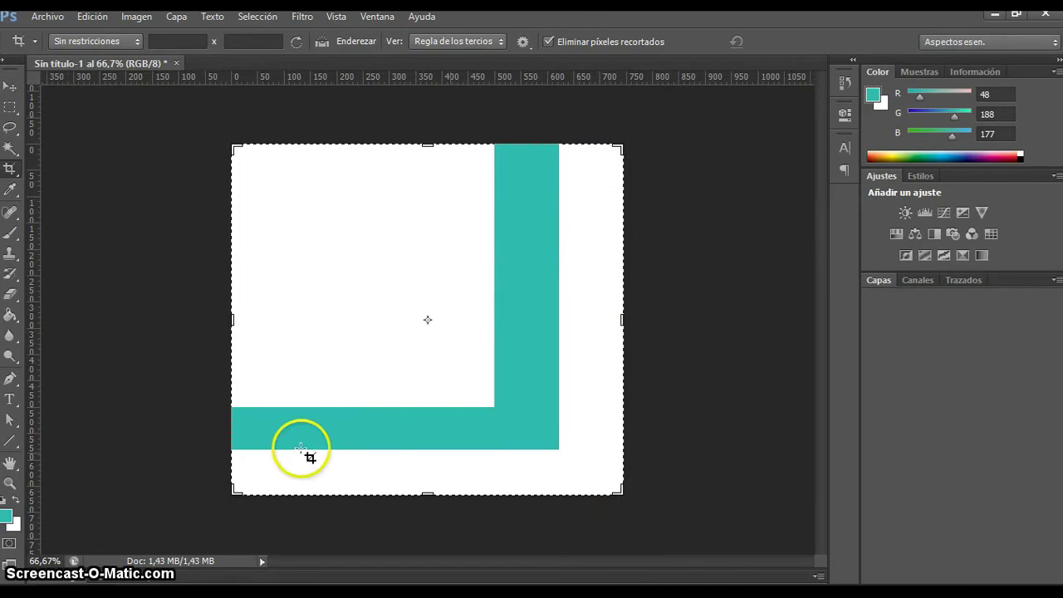
{"action": "left_click", "coordinate": [17, 90]}
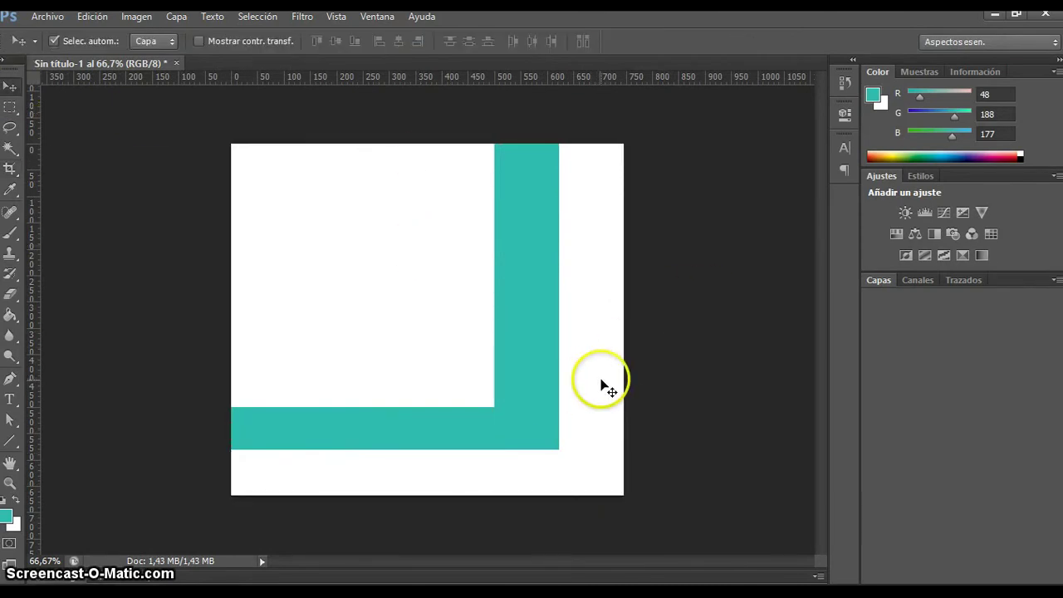
Show the Capas panel and convert the locked Fondo layer into a normal layer named Capa 0.
{"action": "left_click", "coordinate": [880, 281]}
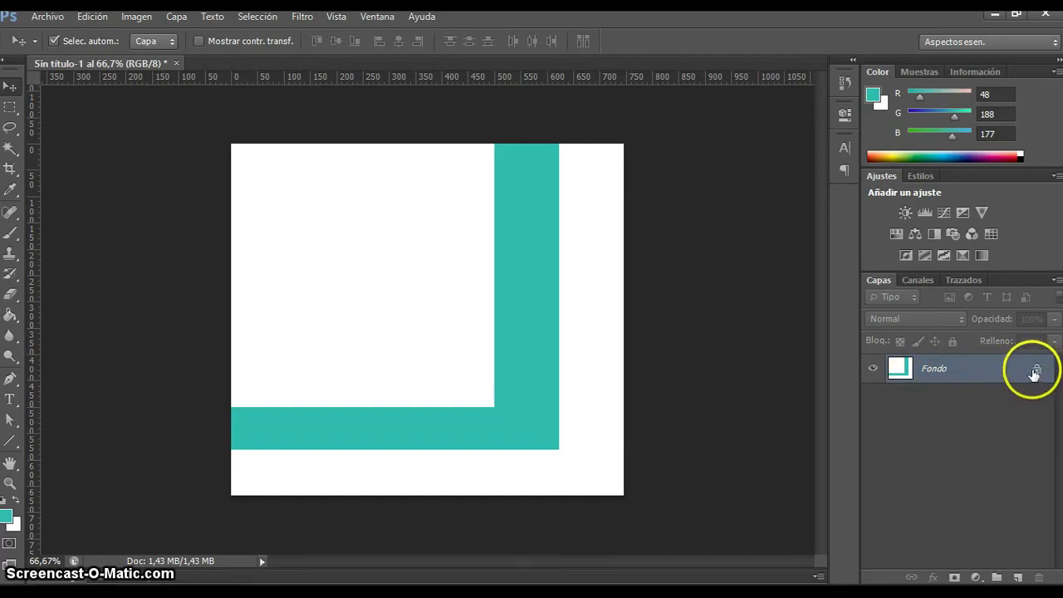
{"action": "double_click", "coordinate": [1037, 375]}
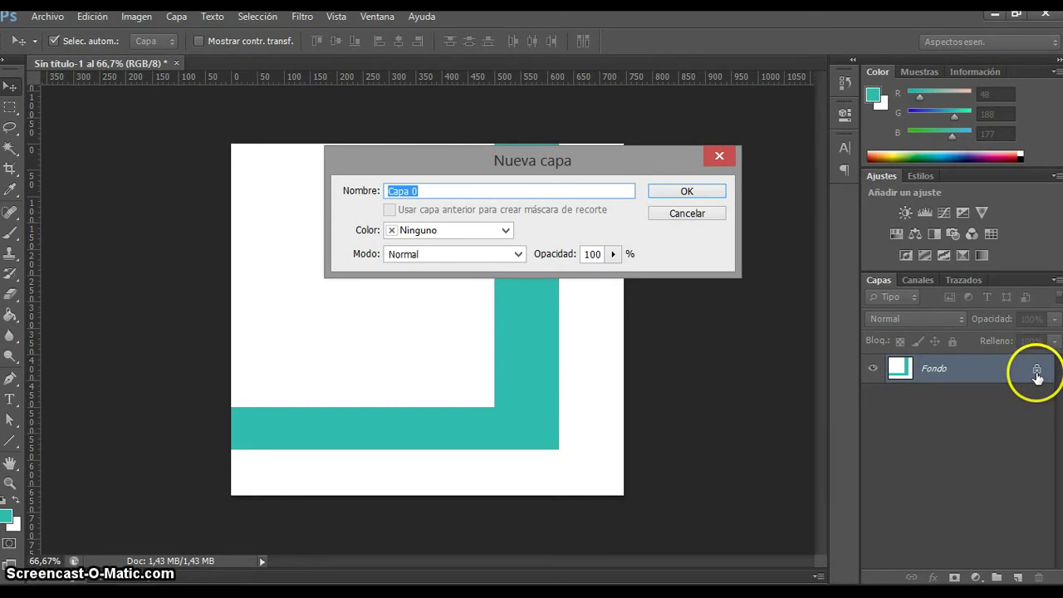
{"action": "left_click", "coordinate": [687, 193]}
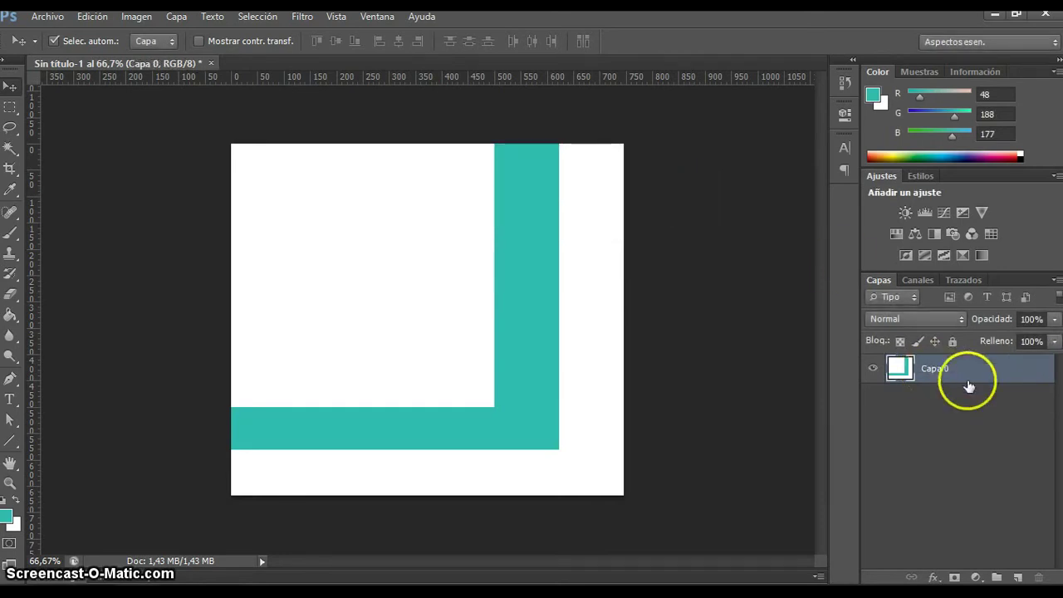
Hide and show Capa 0 twice, leaving the layer visible.
{"action": "left_click", "coordinate": [873, 368]}
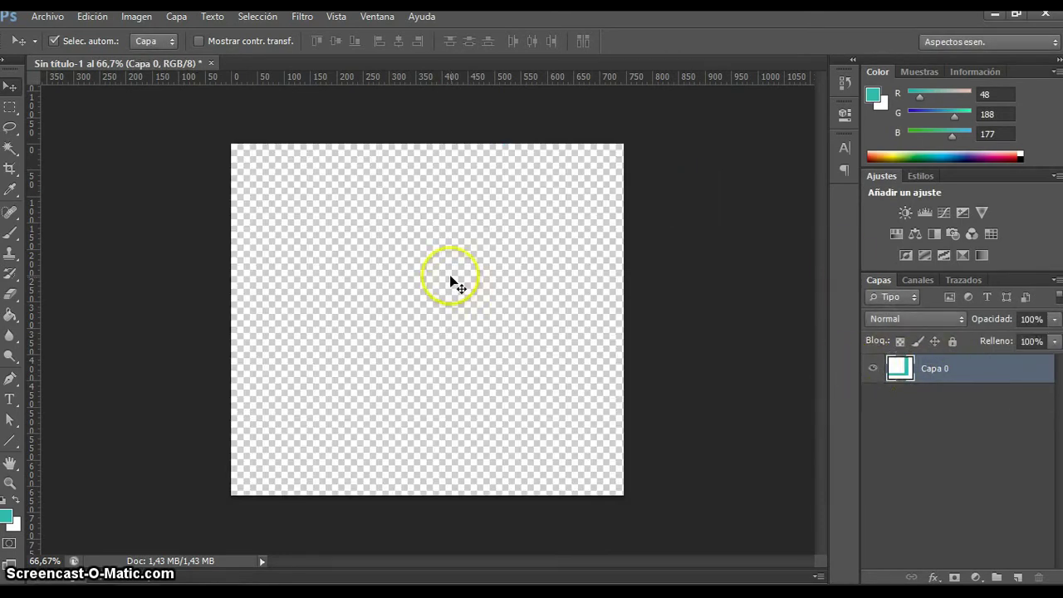
{"action": "left_click", "coordinate": [872, 371]}
{"action": "left_click", "coordinate": [874, 373]}
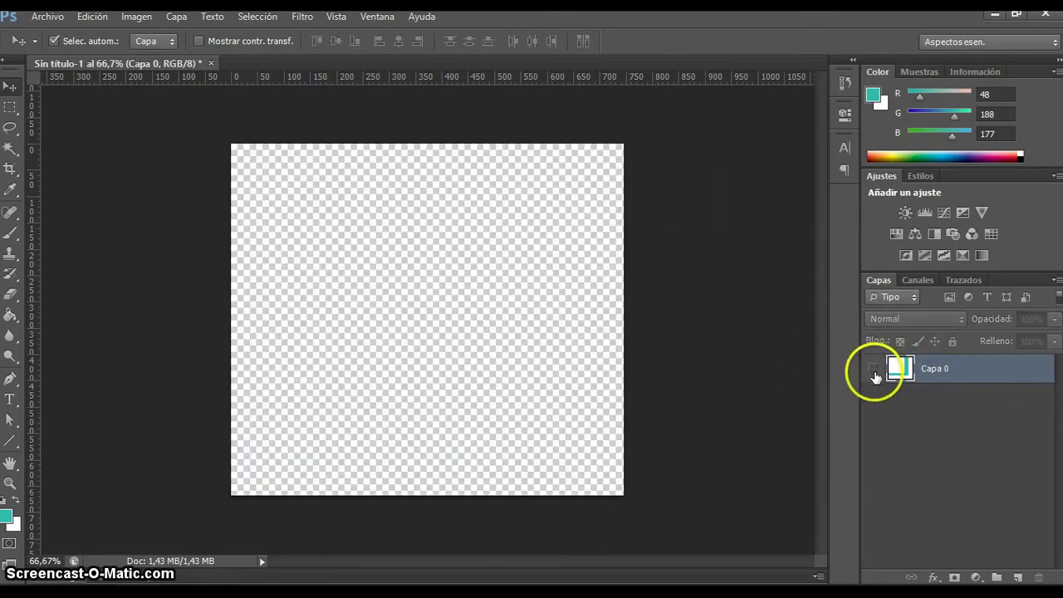
{"action": "left_click", "coordinate": [874, 372]}
Try moving Capa 0 without and with its full lock, and leave the layer unlocked.
{"action": "mouse_move", "coordinate": [368, 263]}
{"action": "left_mouse_down"}
{"action": "mouse_move", "coordinate": [513, 362]}
{"action": "mouse_move", "coordinate": [316, 277]}
{"action": "mouse_move", "coordinate": [429, 261]}
{"action": "mouse_move", "coordinate": [367, 262]}
{"action": "left_mouse_up"}
{"action": "left_click", "coordinate": [953, 341]}
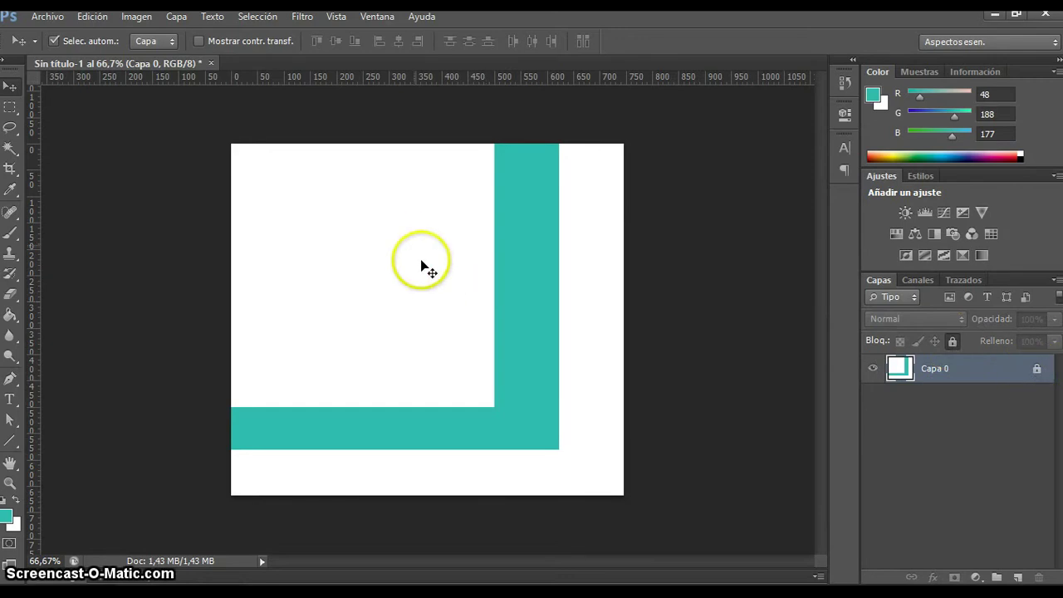
{"action": "mouse_move", "coordinate": [454, 335]}
{"action": "left_mouse_down"}
{"action": "mouse_move", "coordinate": [457, 353]}
{"action": "mouse_move", "coordinate": [391, 267]}
{"action": "mouse_move", "coordinate": [455, 336]}
{"action": "left_mouse_up"}
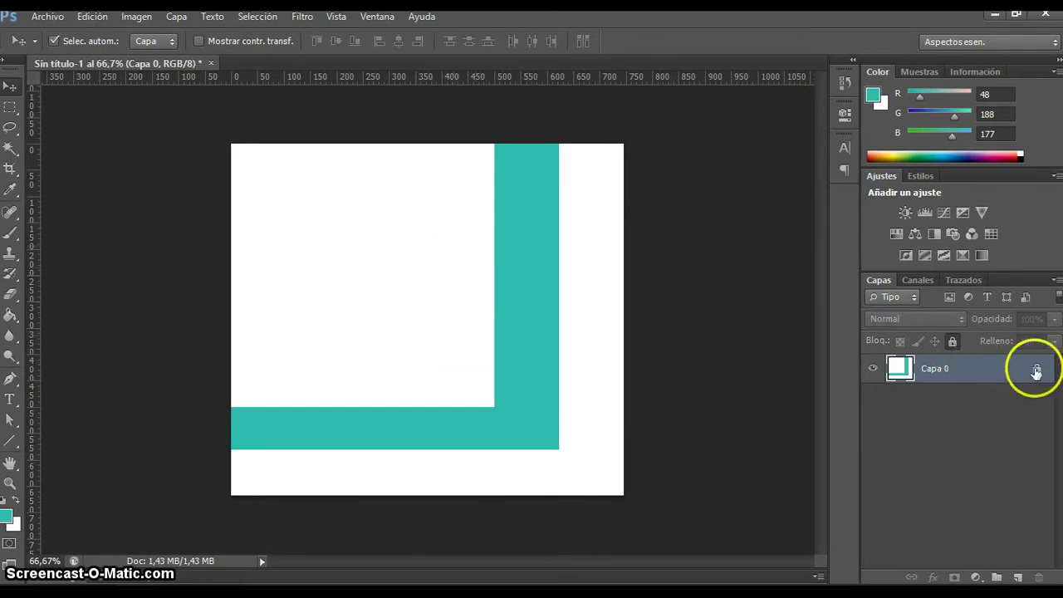
{"action": "left_click", "coordinate": [1039, 374]}
{"action": "double_click", "coordinate": [1039, 372]}
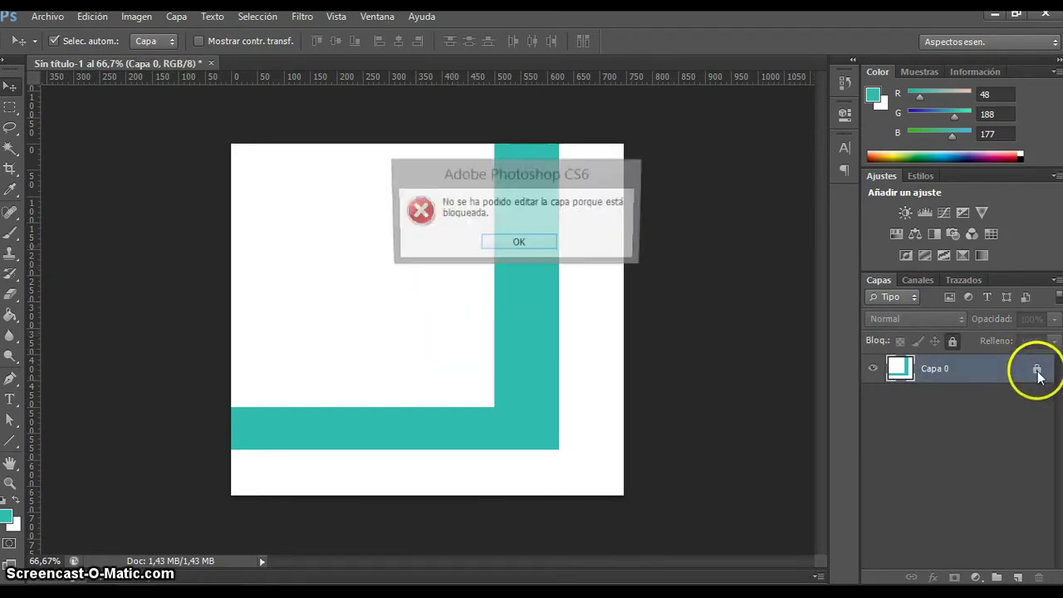
{"action": "left_click", "coordinate": [515, 242]}
{"action": "left_click", "coordinate": [953, 342]}
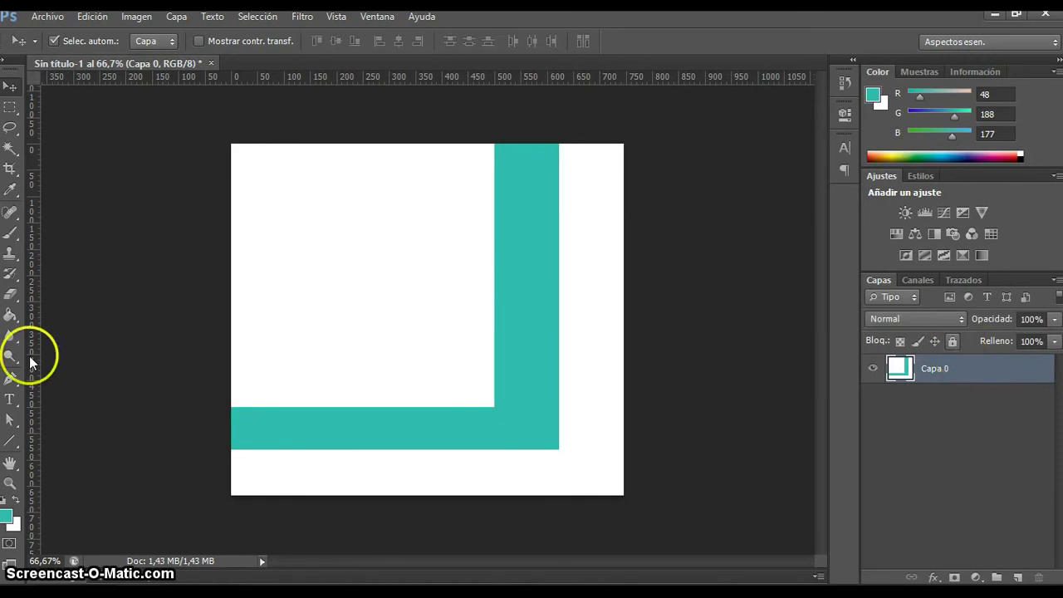
Fill both white areas of Capa 0 with teal using the Paint Bucket, and swap the foreground and background colors.
{"action": "left_click", "coordinate": [10, 315]}
{"action": "left_click", "coordinate": [380, 290]}
{"action": "left_click", "coordinate": [582, 319]}
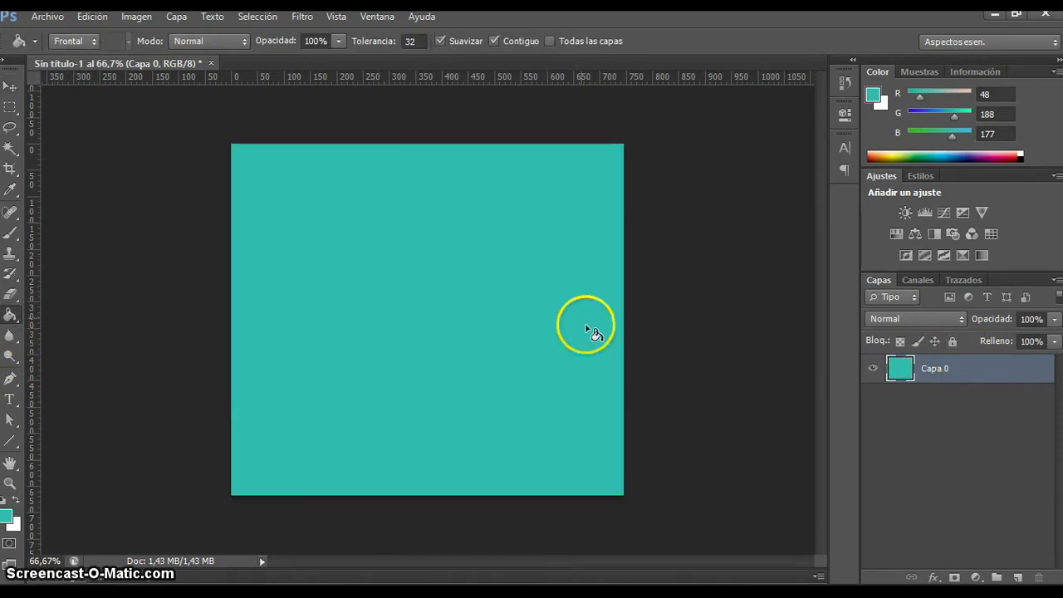
{"action": "left_click", "coordinate": [16, 500]}
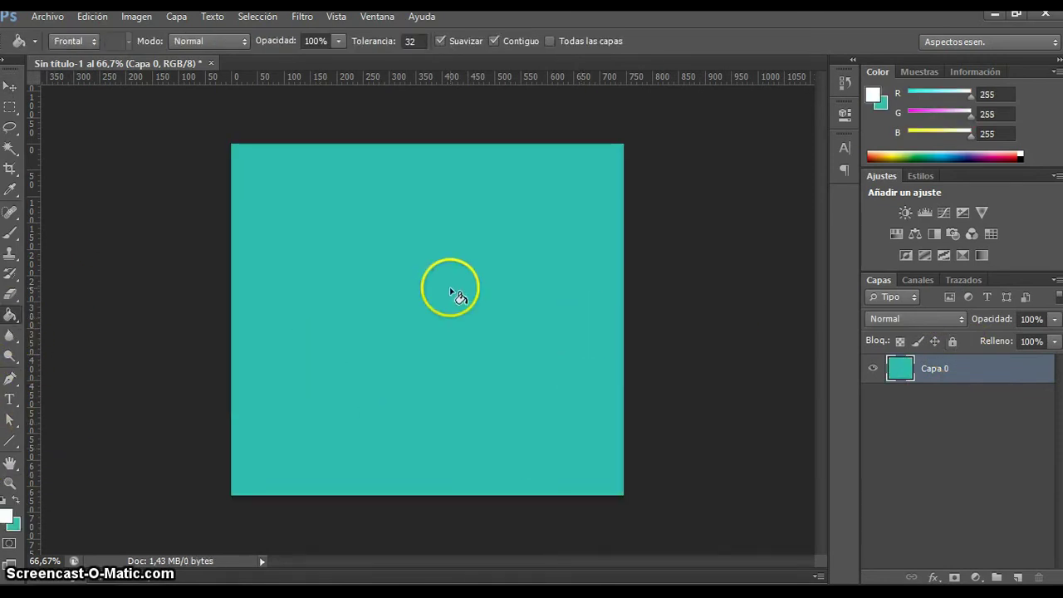
Fill Capa 0 with white using the Paint Bucket and make teal the foreground color again.
{"action": "left_click", "coordinate": [451, 289]}
{"action": "left_click", "coordinate": [15, 88]}
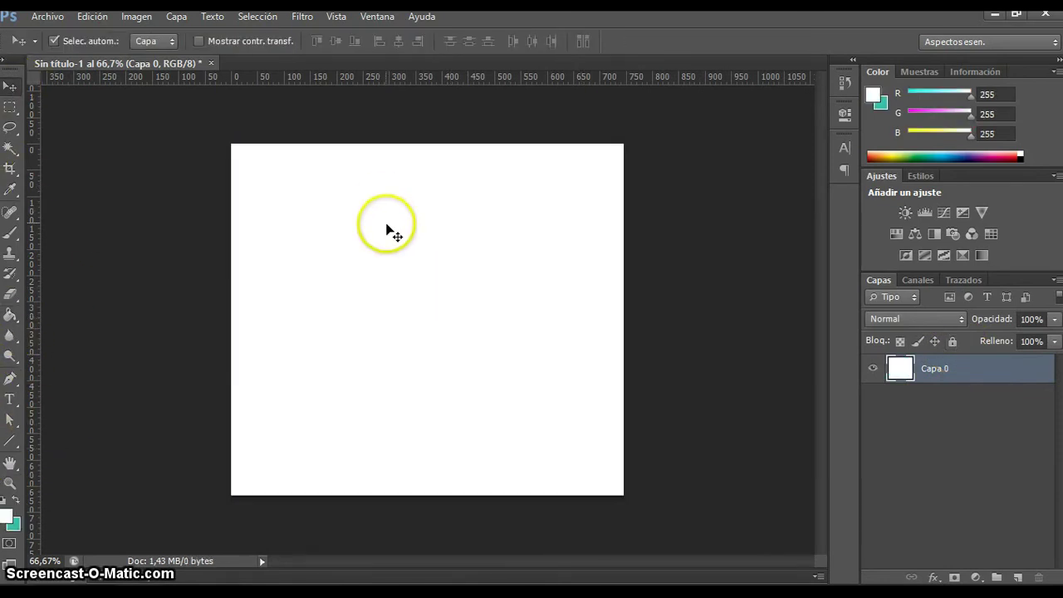
{"action": "left_click", "coordinate": [17, 320]}
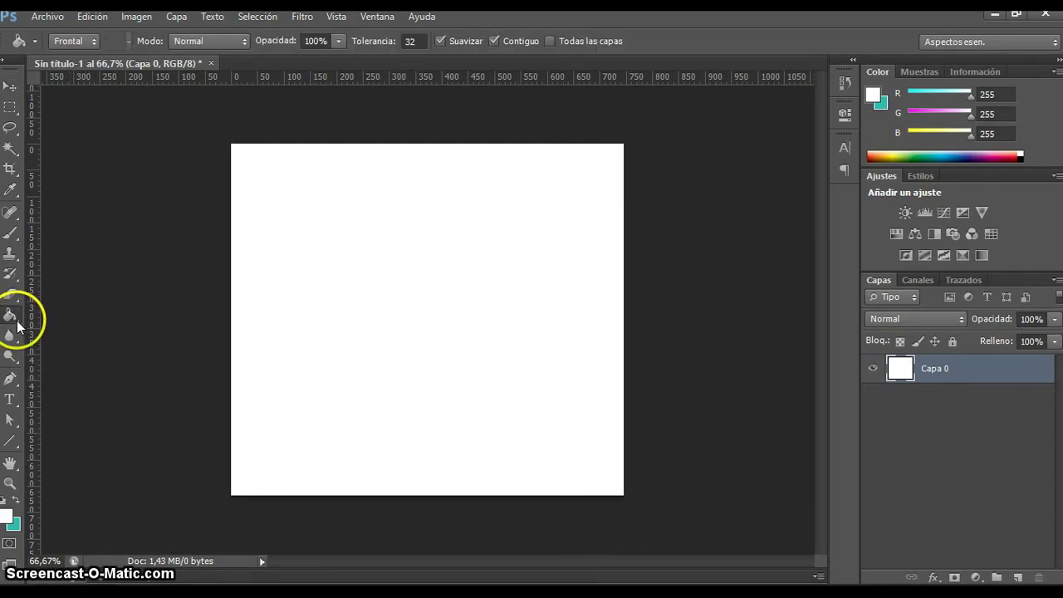
{"action": "left_click", "coordinate": [17, 500]}
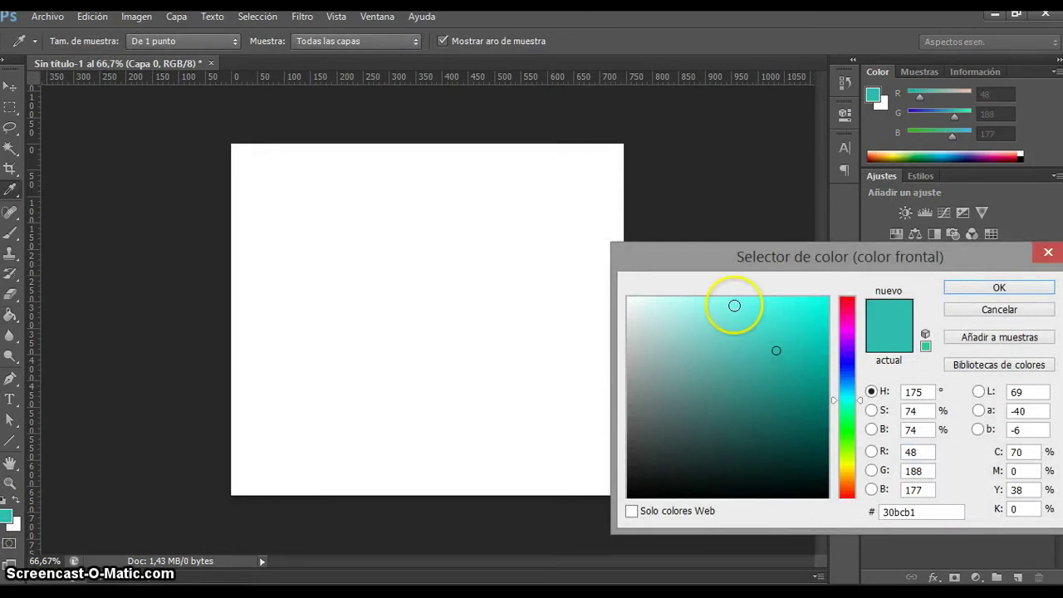
Try brighter teal shades in the foreground Color Picker and replace each with its suggested printable color.
{"action": "left_click_drag", "start_coordinate": [745, 262], "coordinate": [361, 172]}
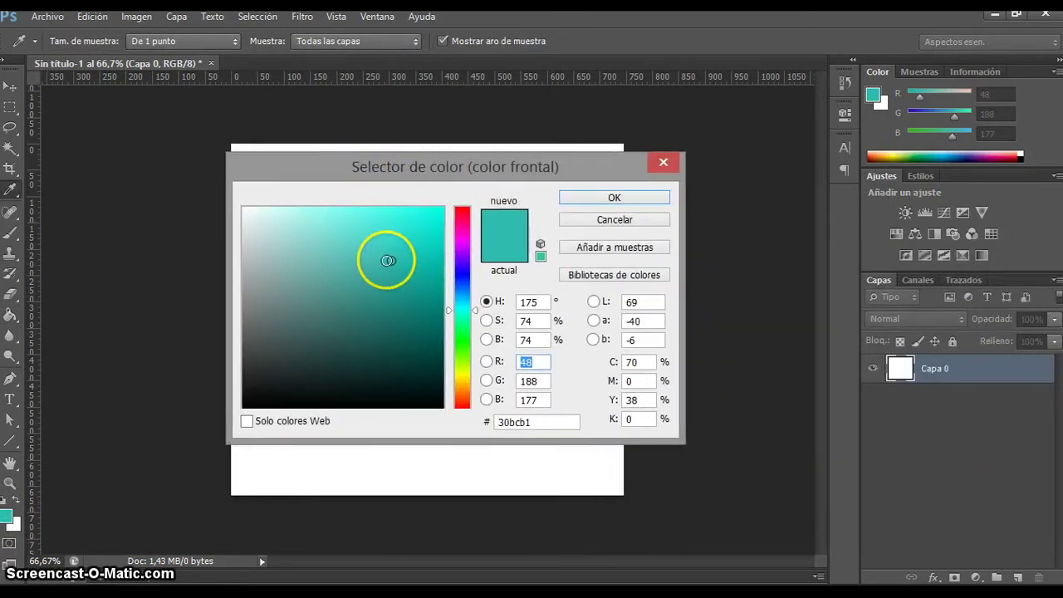
{"action": "mouse_move", "coordinate": [399, 335]}
{"action": "left_mouse_down"}
{"action": "mouse_move", "coordinate": [292, 266]}
{"action": "mouse_move", "coordinate": [270, 236]}
{"action": "mouse_move", "coordinate": [400, 229]}
{"action": "left_mouse_up"}
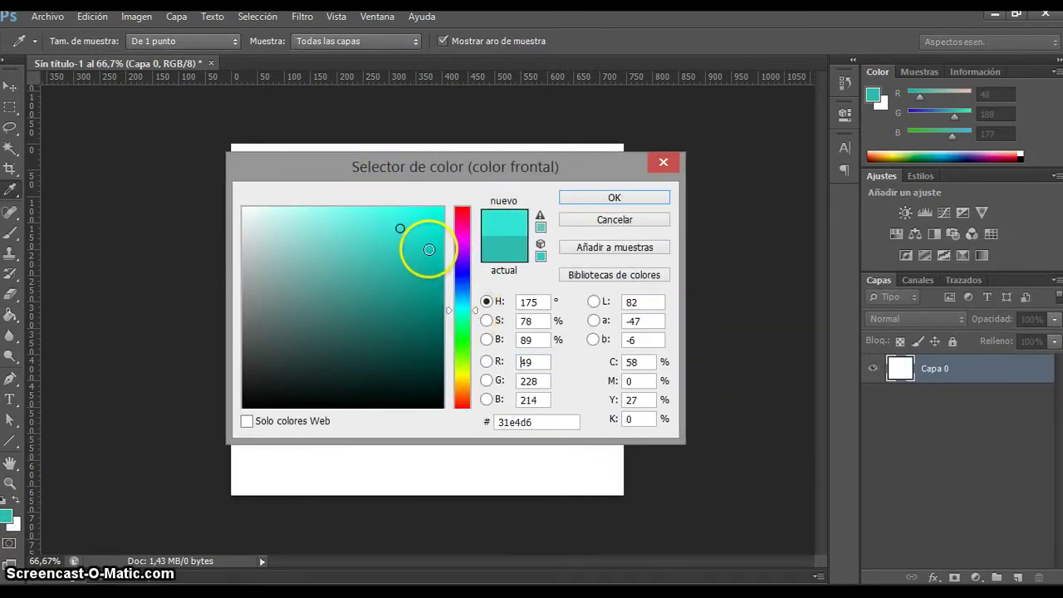
{"action": "left_click", "coordinate": [539, 227]}
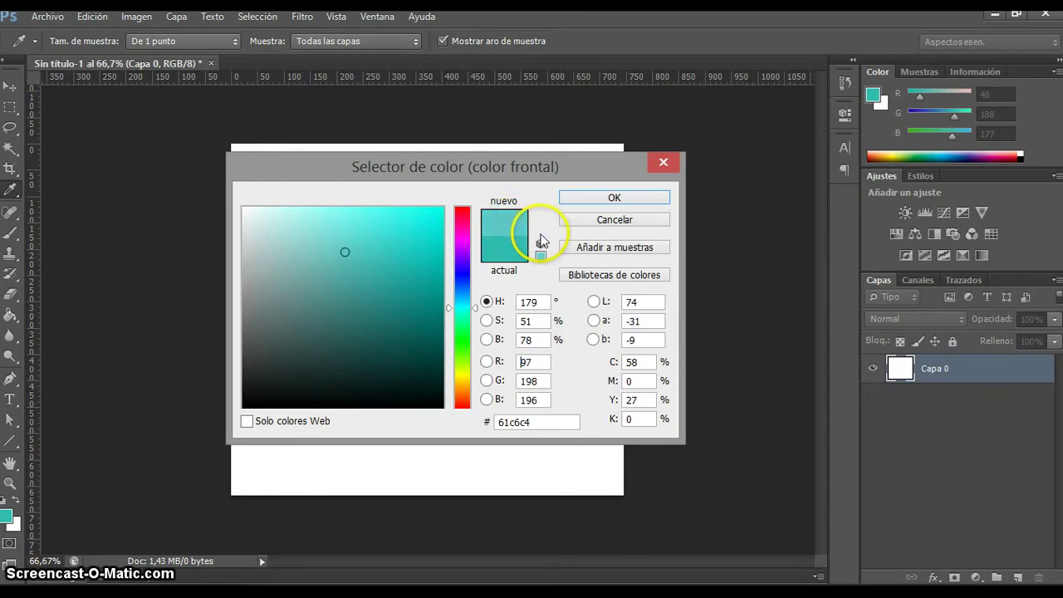
{"action": "left_click", "coordinate": [396, 225]}
{"action": "left_click", "coordinate": [540, 226]}
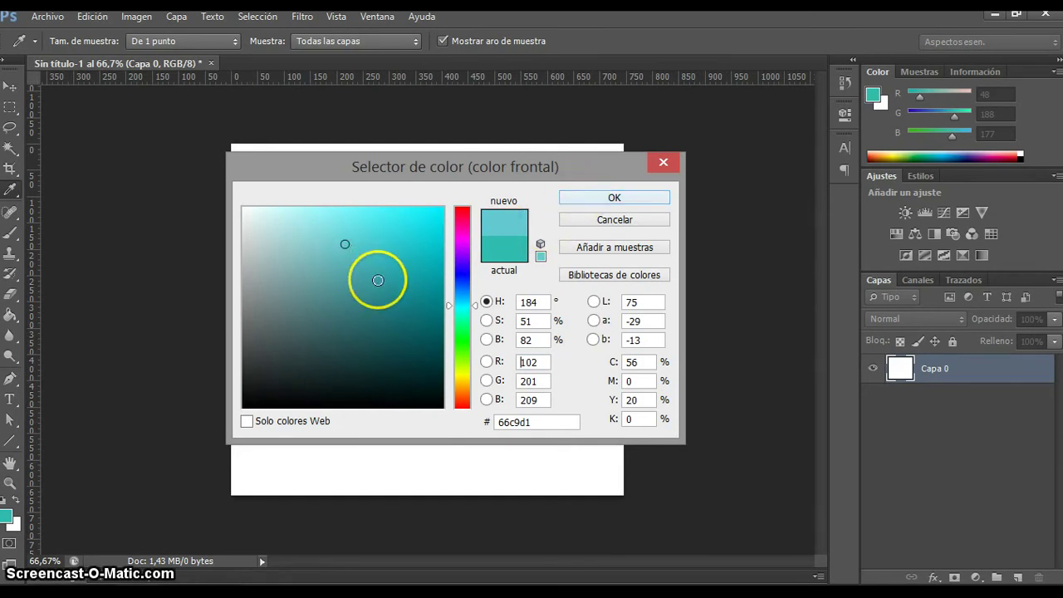
Try a green hue with its suggested printable color for the foreground, and discard the color change.
{"action": "left_click_drag", "start_coordinate": [474, 307], "coordinate": [474, 354]}
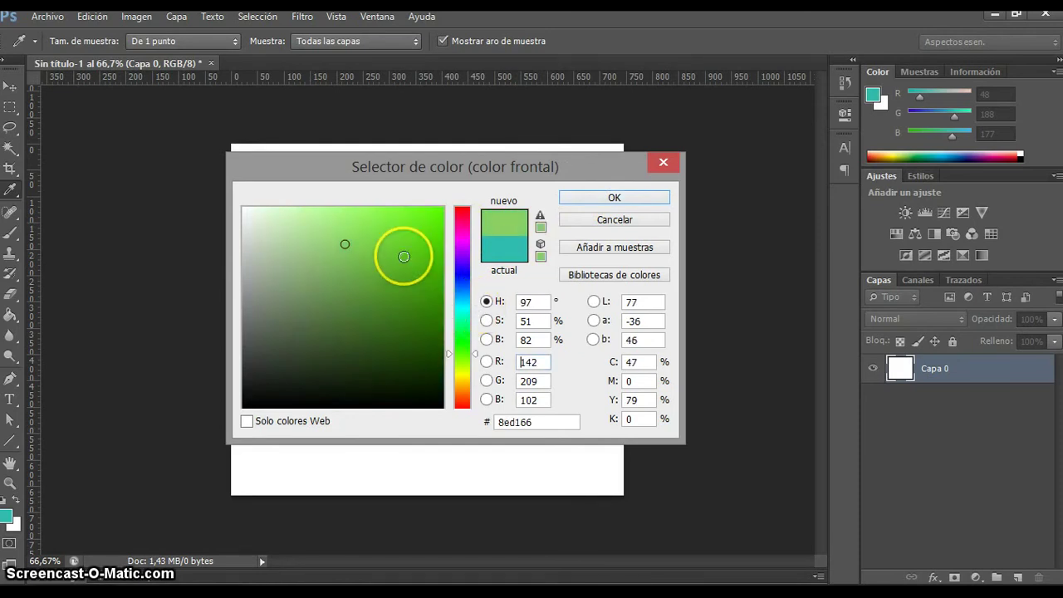
{"action": "left_click", "coordinate": [403, 255]}
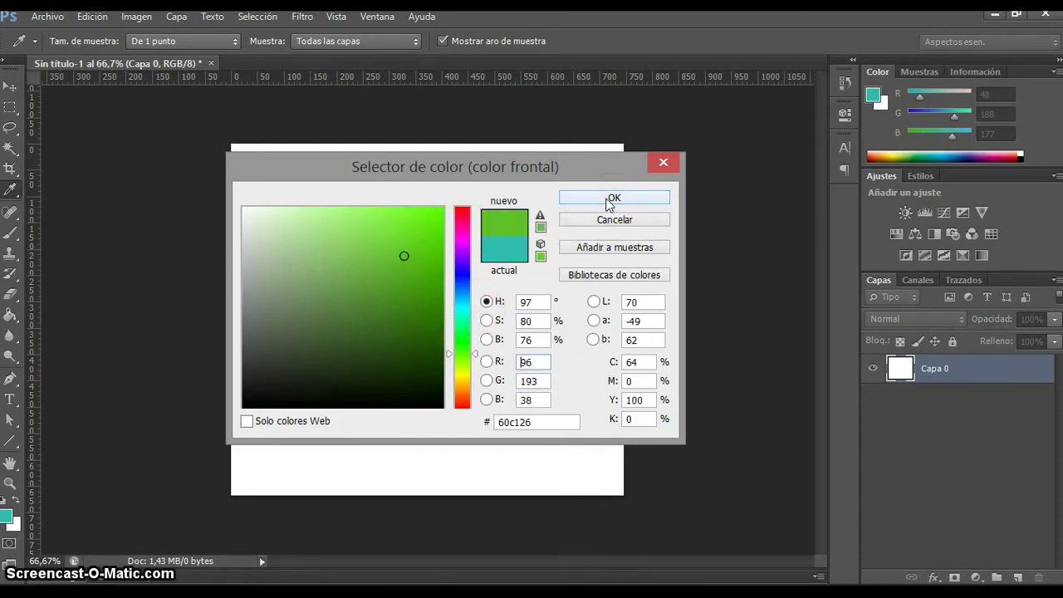
{"action": "left_click", "coordinate": [540, 218]}
{"action": "left_click", "coordinate": [664, 162]}
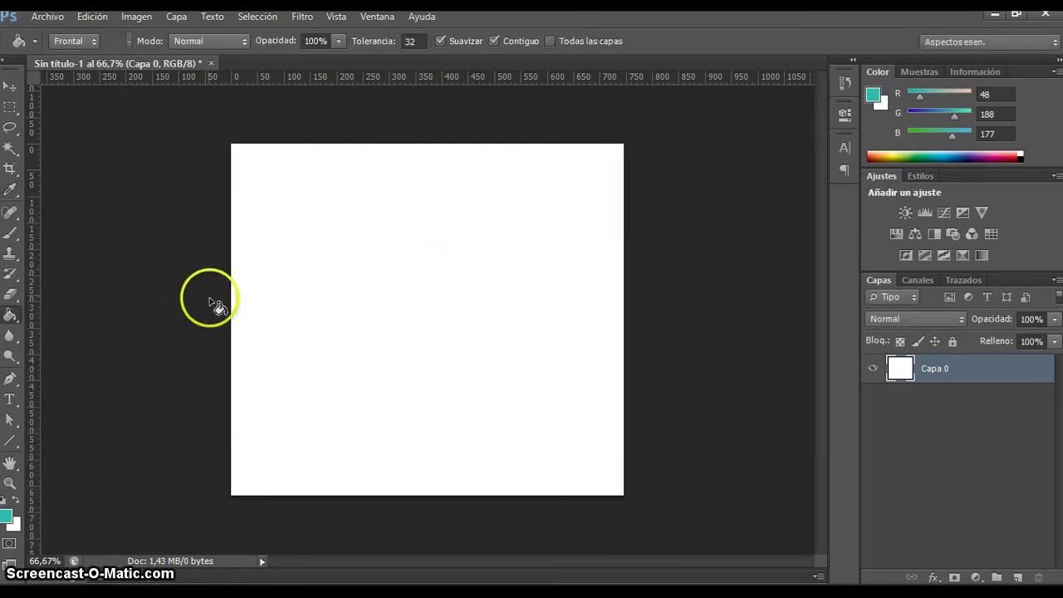
Activate the Move tool and deselect Capa 0.
{"action": "left_click", "coordinate": [10, 86]}
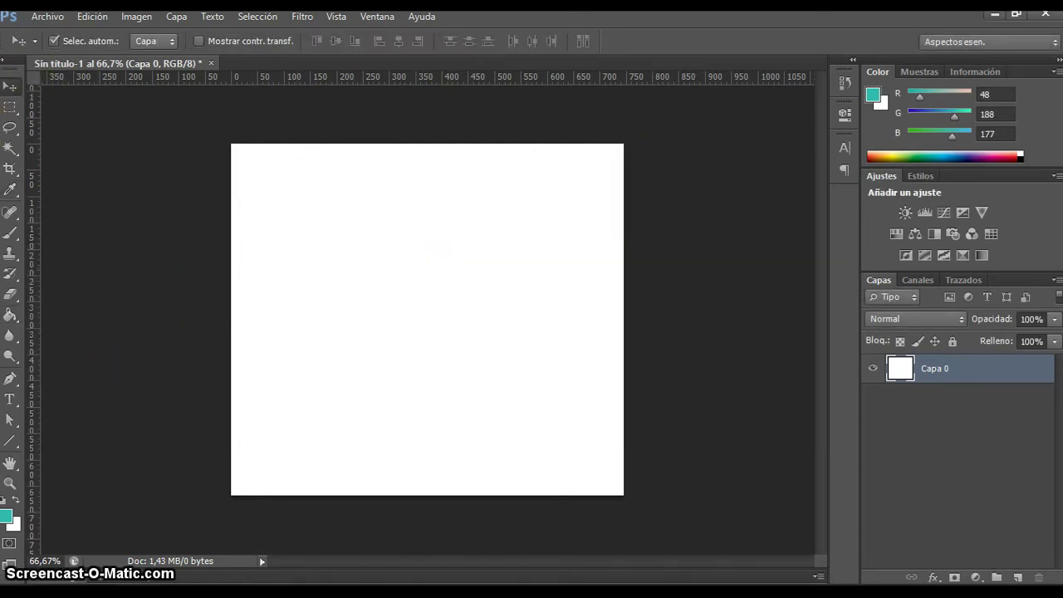
{"action": "left_click", "coordinate": [180, 549]}
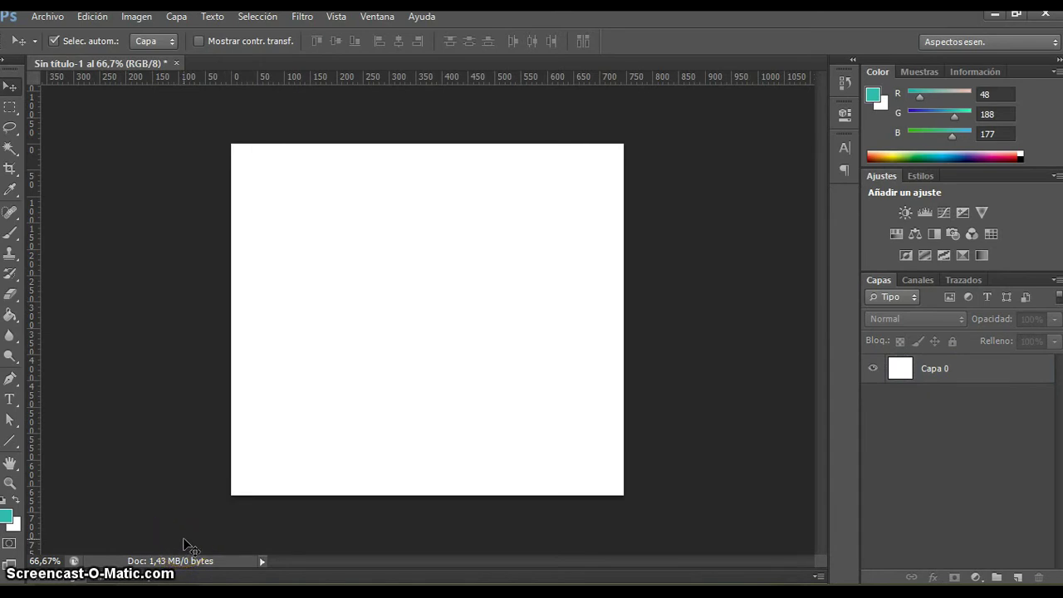
{"action": "left_click", "coordinate": [185, 528]}
Switch to the browser and review Facebook's help page on profile and cover photo dimensions, including the example diagram.
{"action": "key", "text": "alt+Tab"}
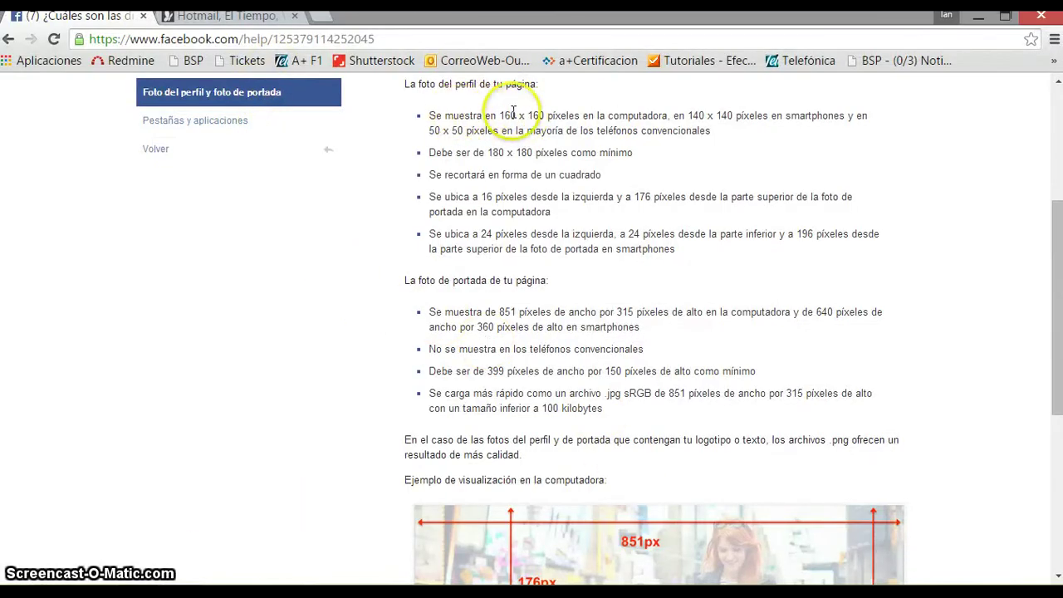
{"action": "scroll", "coordinate": [619, 374], "scroll_direction": "down", "scroll_amount": 5}
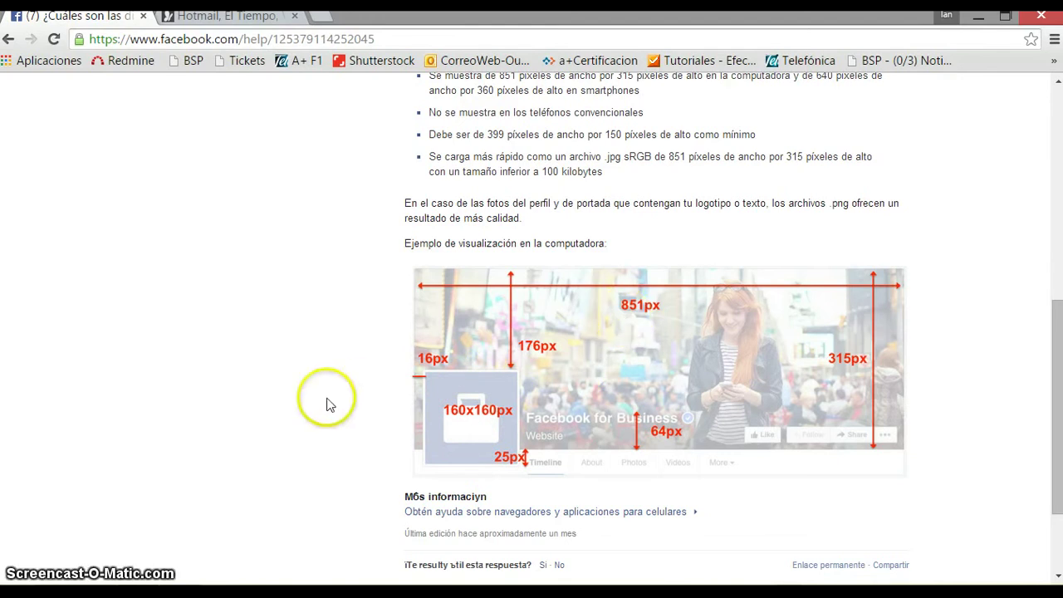
{"action": "scroll", "coordinate": [489, 439], "scroll_direction": "up", "scroll_amount": 1}
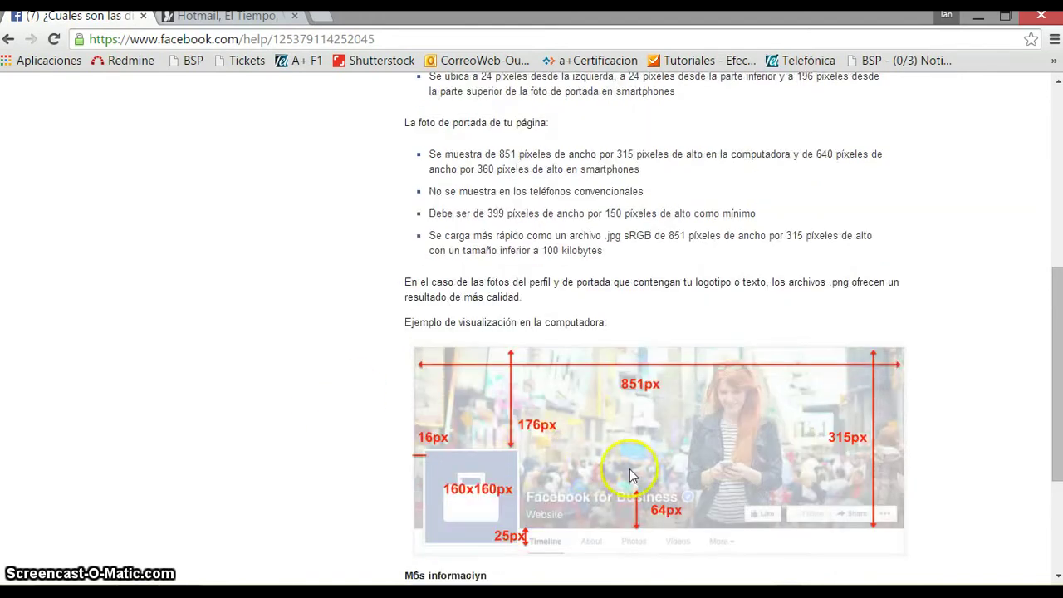
{"action": "scroll", "coordinate": [623, 465], "scroll_direction": "up", "scroll_amount": 2}
{"action": "scroll", "coordinate": [628, 481], "scroll_direction": "up", "scroll_amount": 1}
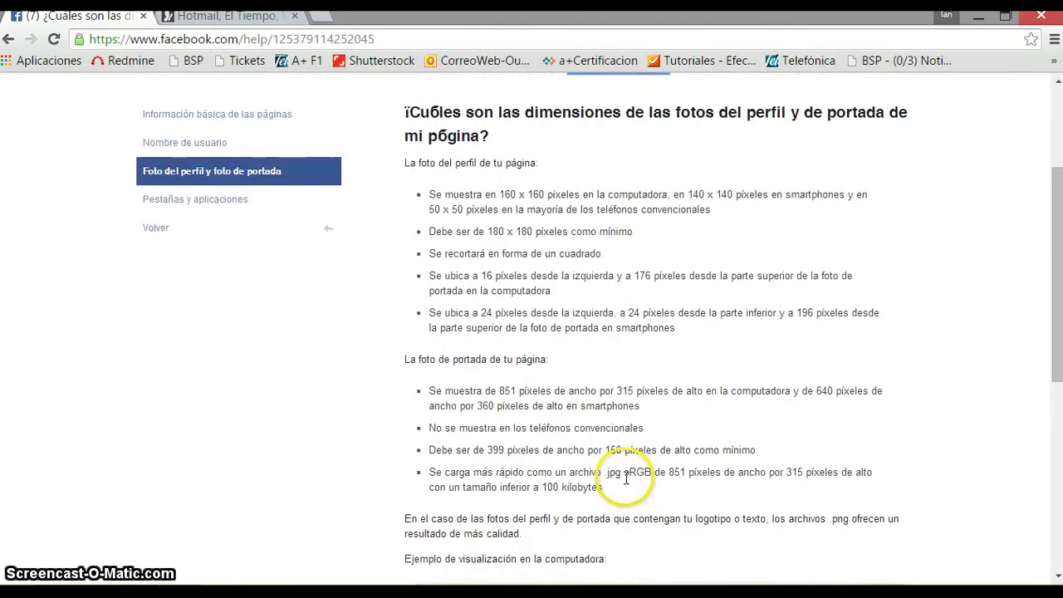
{"action": "scroll", "coordinate": [626, 478], "scroll_direction": "down", "scroll_amount": 1}
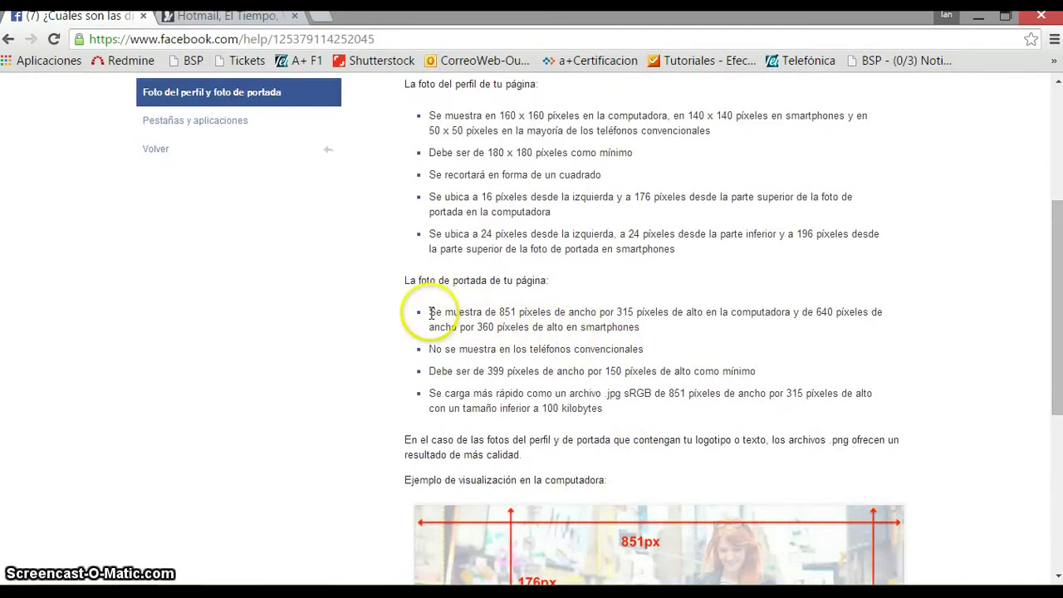
Examine the cover photo's required width and height for computers and smartphones in the Facebook help text.
{"action": "left_click_drag", "start_coordinate": [499, 312], "coordinate": [512, 312]}
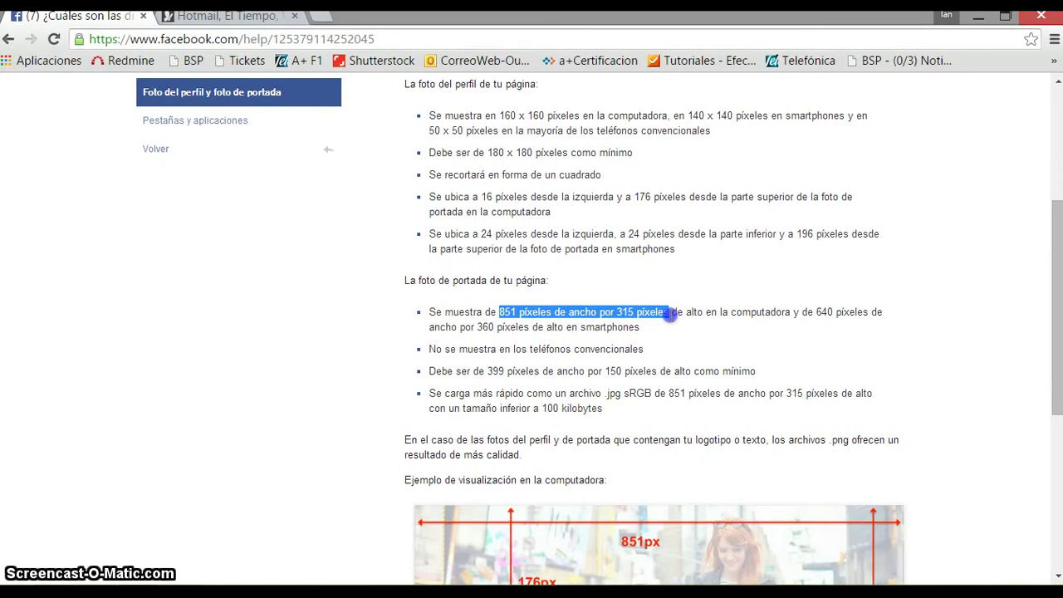
{"action": "left_click", "coordinate": [670, 330]}
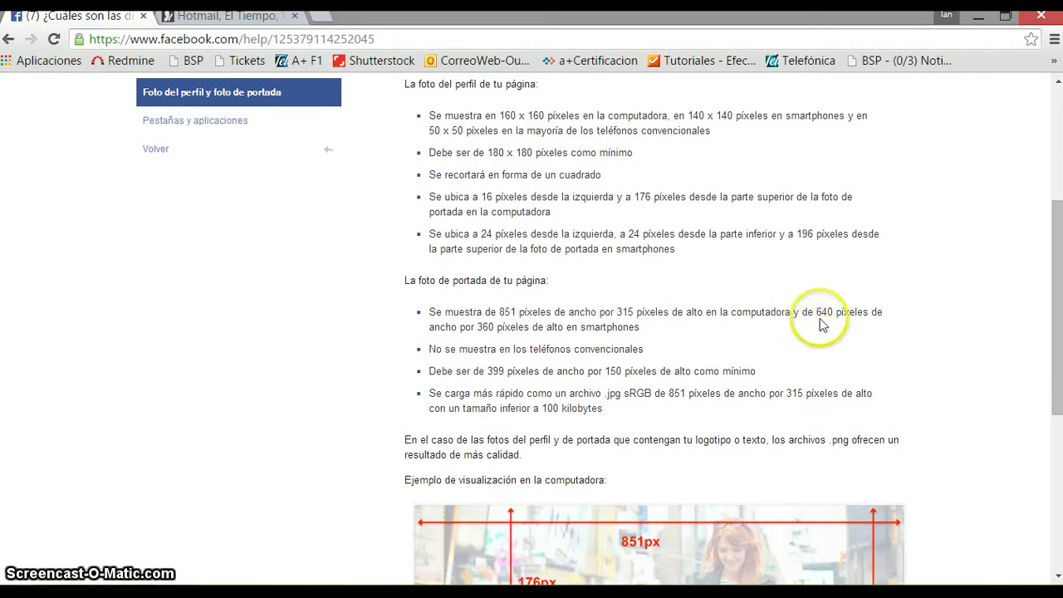
{"action": "left_click_drag", "start_coordinate": [836, 312], "coordinate": [854, 311]}
{"action": "left_click", "coordinate": [850, 320]}
{"action": "left_click", "coordinate": [490, 332]}
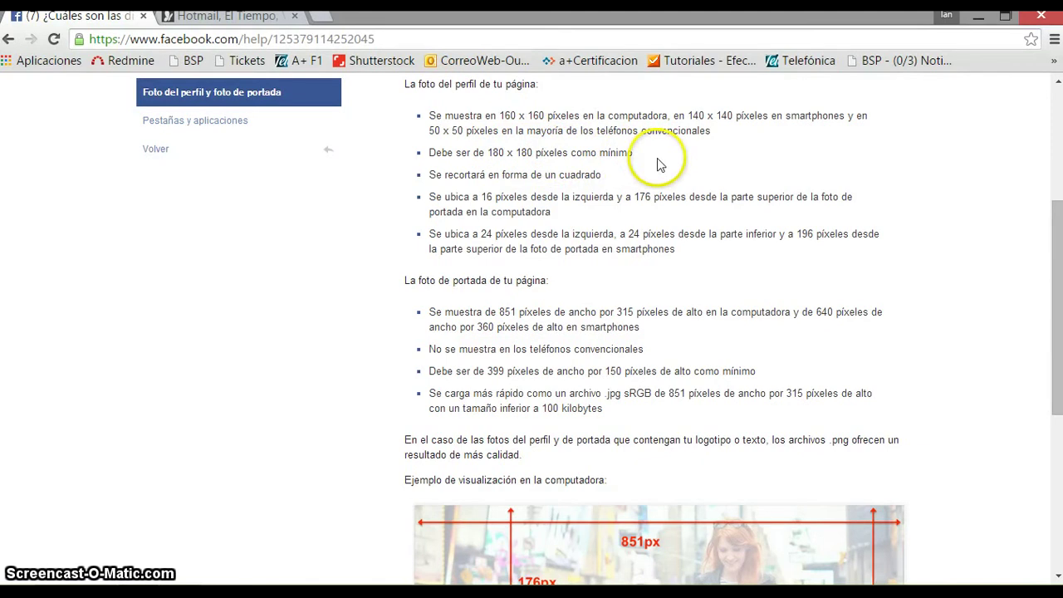
Examine the profile photo's minimum size and its placement over the cover photo in the example diagram.
{"action": "scroll", "coordinate": [670, 199], "scroll_direction": "down", "scroll_amount": 1}
{"action": "scroll", "coordinate": [646, 202], "scroll_direction": "up", "scroll_amount": 1}
{"action": "scroll", "coordinate": [663, 210], "scroll_direction": "down", "scroll_amount": 1}
{"action": "scroll", "coordinate": [659, 213], "scroll_direction": "up", "scroll_amount": 1}
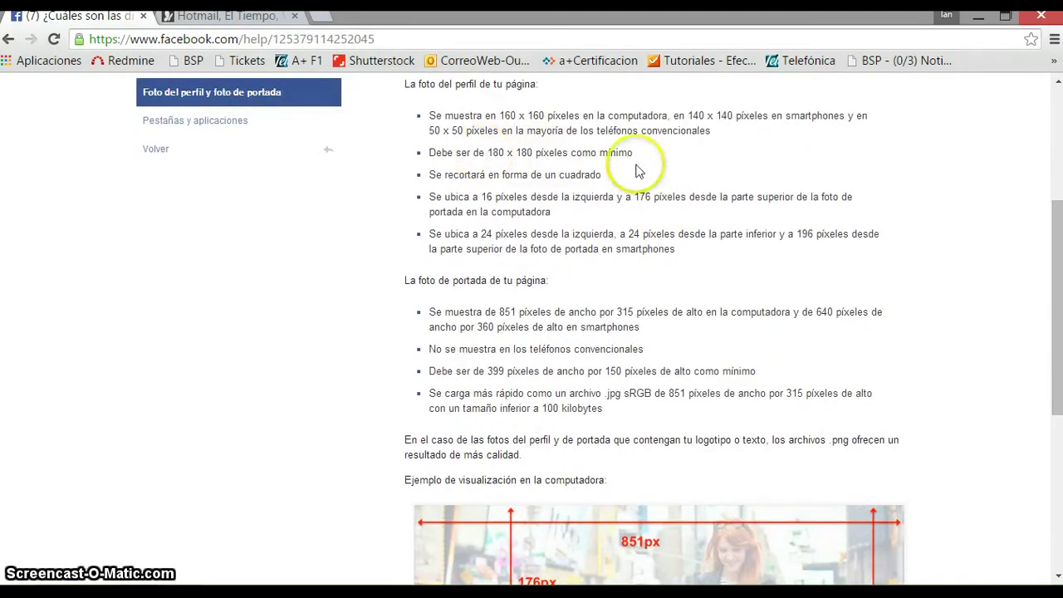
{"action": "scroll", "coordinate": [687, 182], "scroll_direction": "down", "scroll_amount": 1}
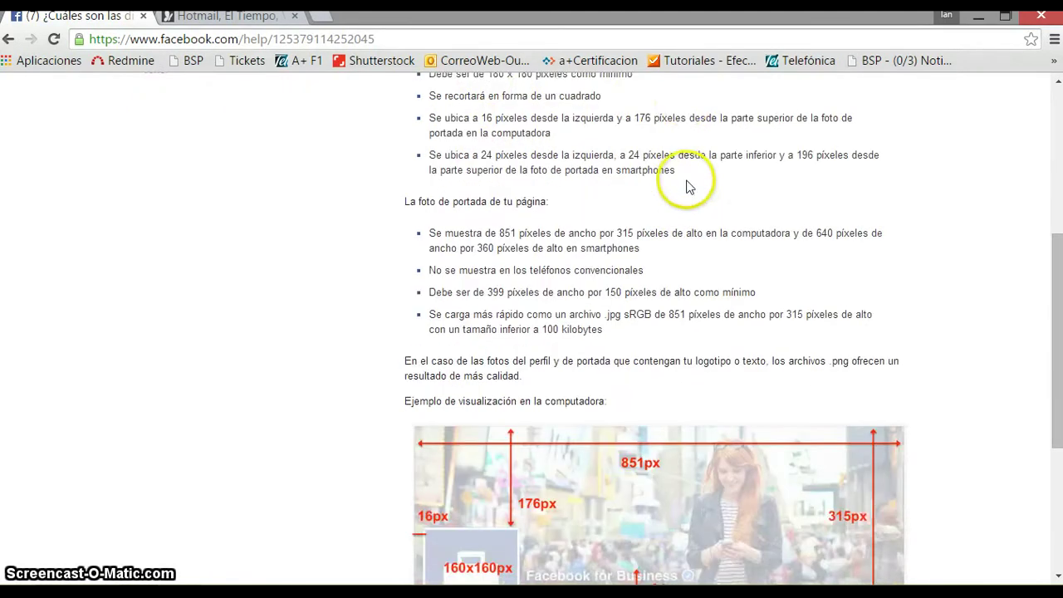
{"action": "scroll", "coordinate": [688, 183], "scroll_direction": "down", "scroll_amount": 2}
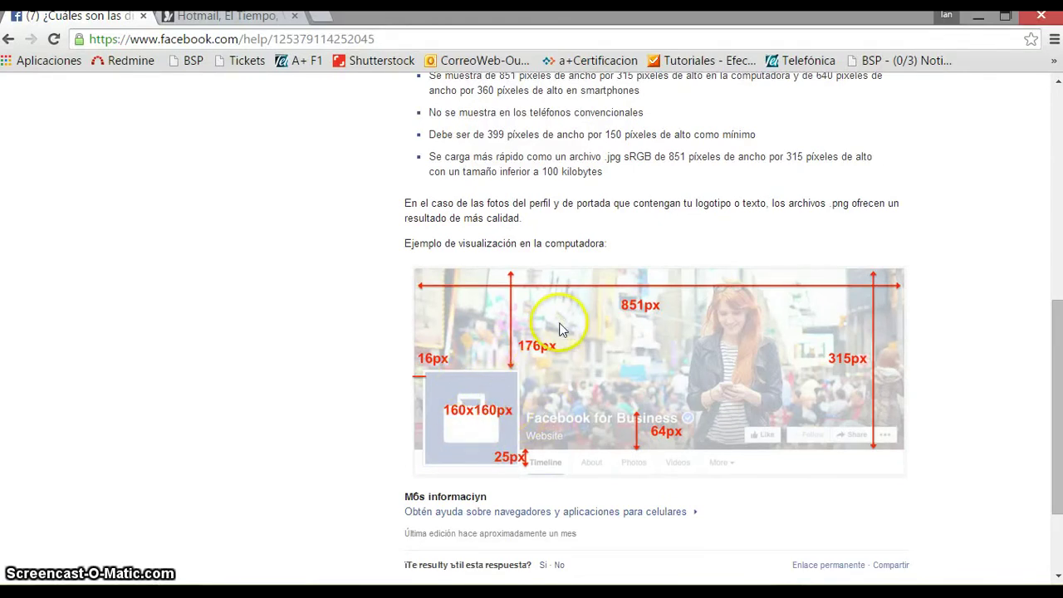
{"action": "scroll", "coordinate": [486, 344], "scroll_direction": "up", "scroll_amount": 1}
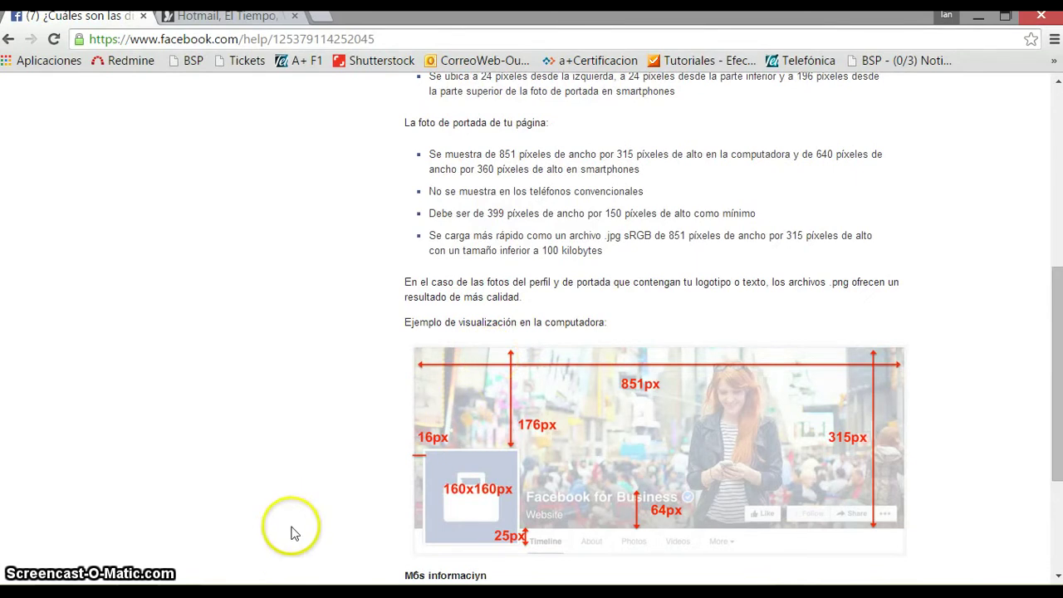
Switch back to Photoshop and close the Sin título-1 document without saving it.
{"action": "key", "text": "alt+Tab"}
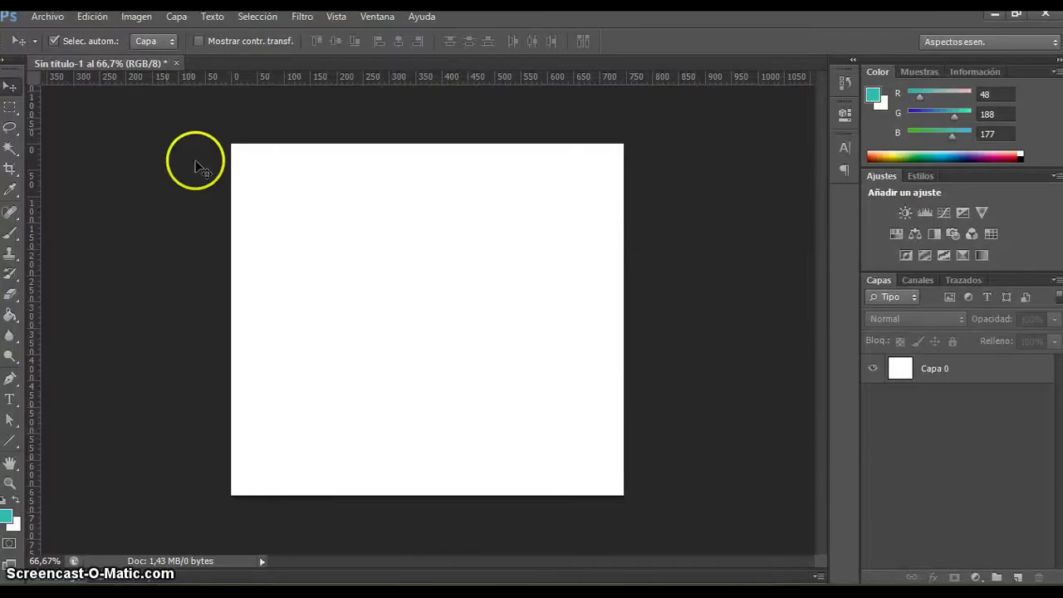
{"action": "left_click", "coordinate": [175, 63]}
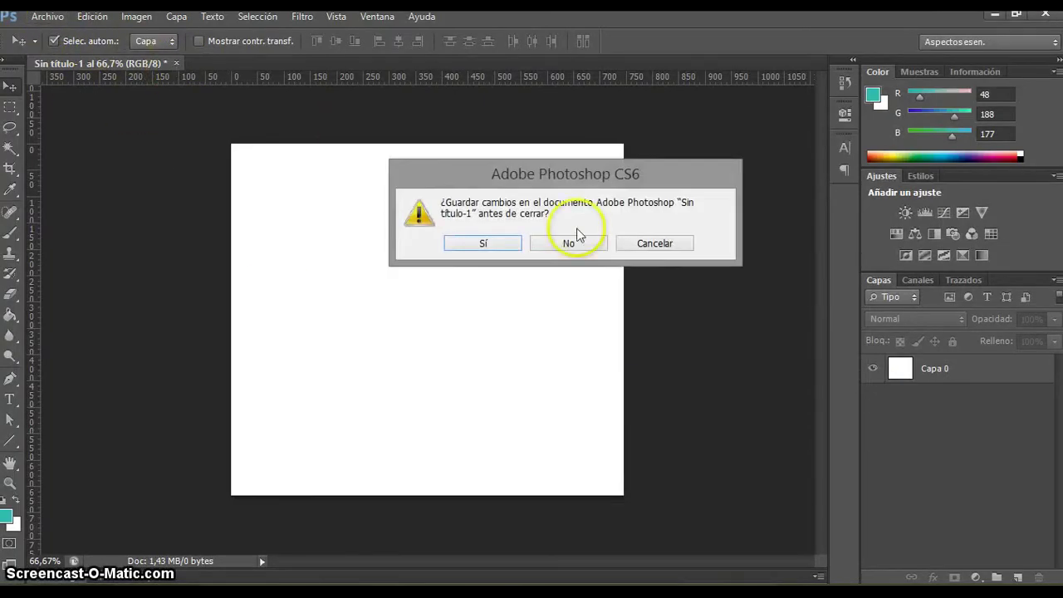
{"action": "left_click", "coordinate": [588, 245]}
Create a new document 180 pixels wide by 180 pixels high.
{"action": "left_click", "coordinate": [47, 16]}
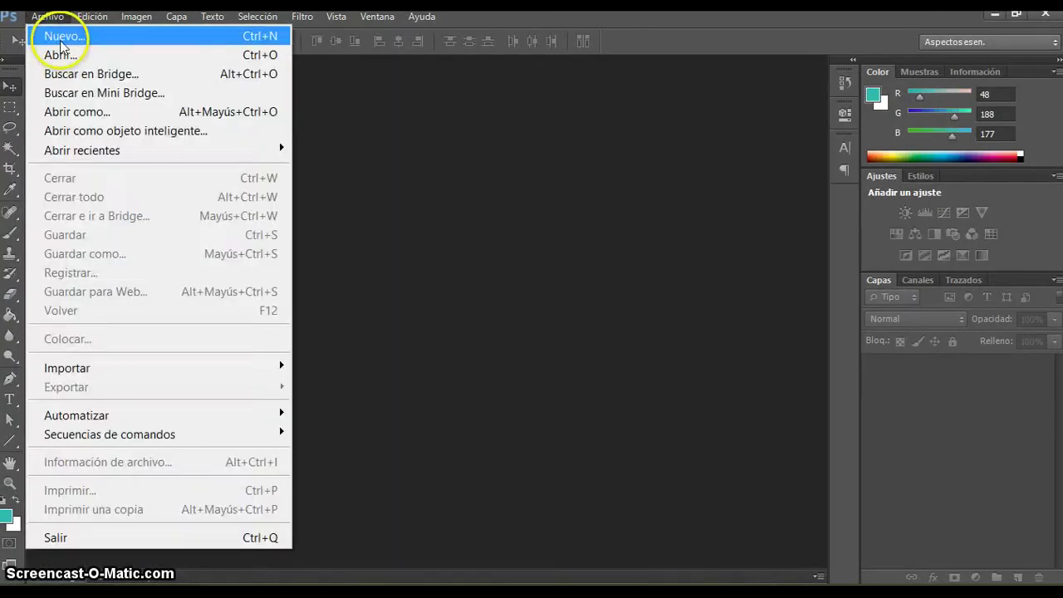
{"action": "left_click", "coordinate": [60, 38]}
{"action": "double_click", "coordinate": [319, 212]}
{"action": "type", "text": "180"}
{"action": "key", "text": "Tab"}
{"action": "type", "text": "180"}
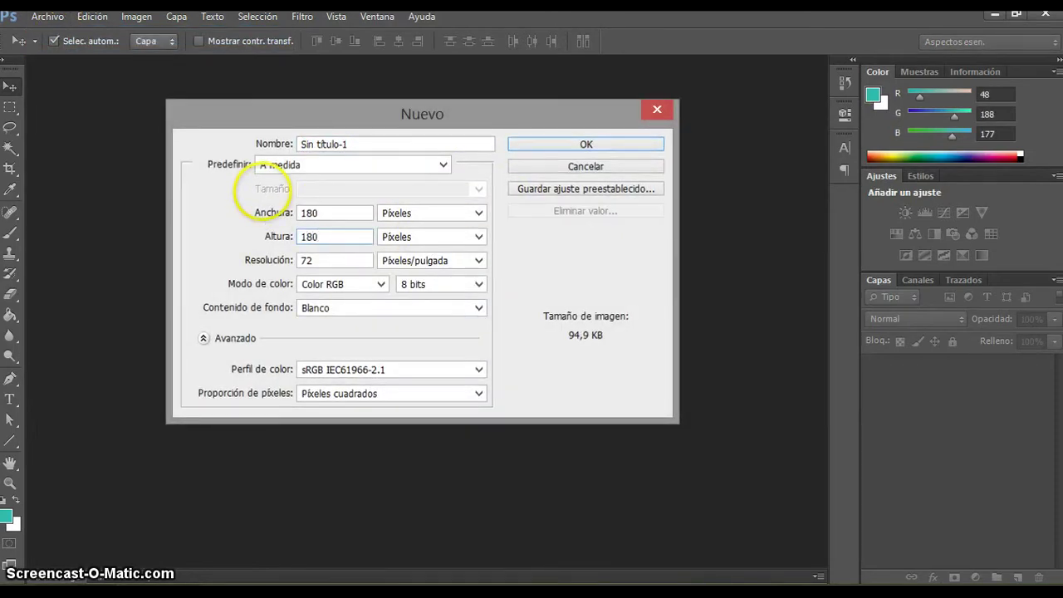
{"action": "key", "text": "Return"}
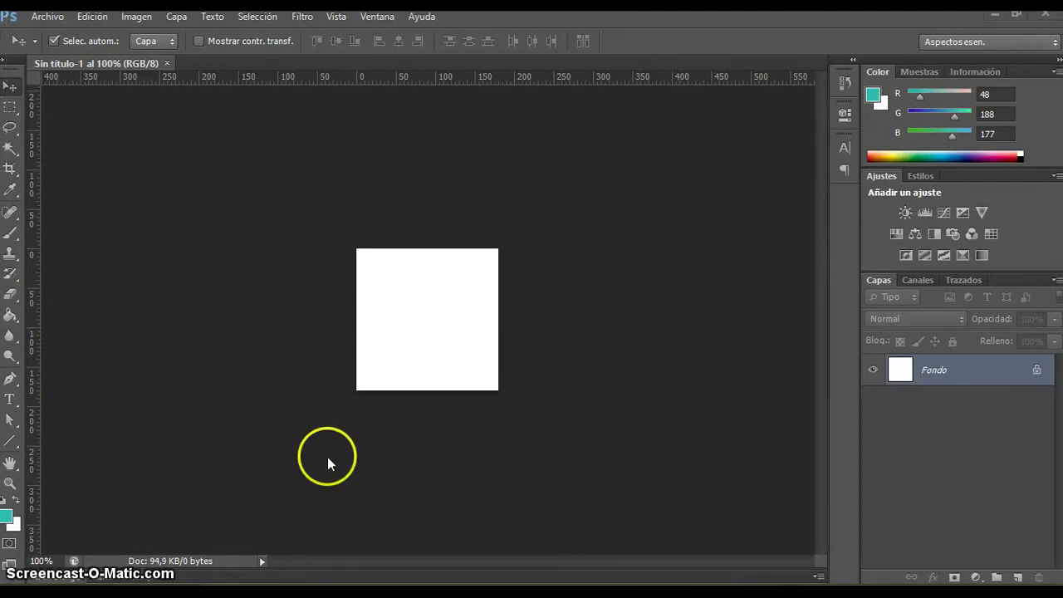
Open the photo IMG_5262.JPG from the Escritorio folder.
{"action": "left_click", "coordinate": [62, 20]}
{"action": "left_click", "coordinate": [72, 49]}
{"action": "left_click", "coordinate": [293, 166]}
{"action": "left_click_drag", "start_coordinate": [823, 171], "coordinate": [826, 332]}
{"action": "left_click", "coordinate": [619, 299]}
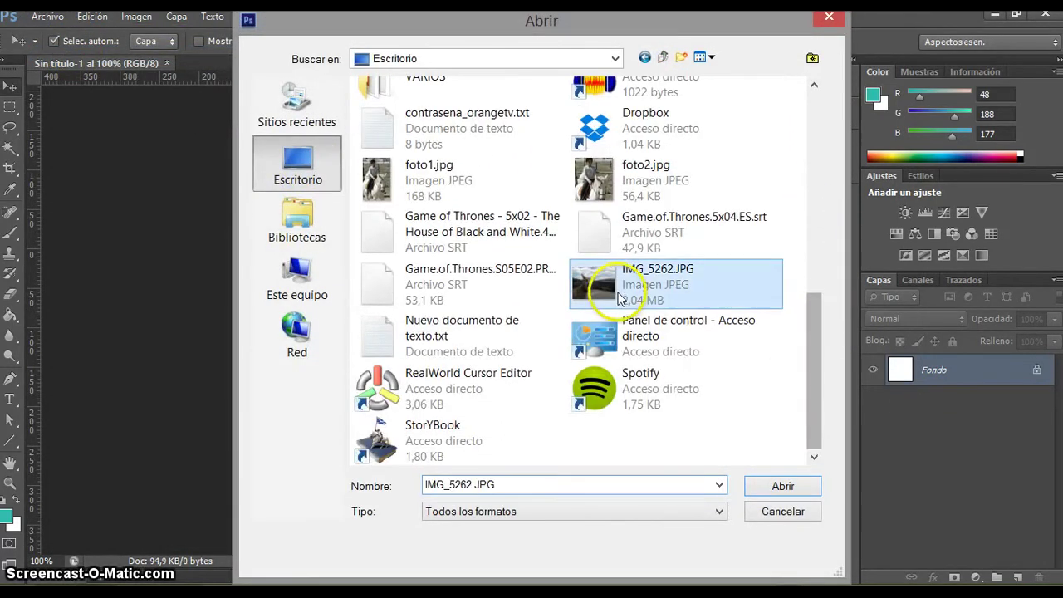
{"action": "left_click", "coordinate": [800, 488]}
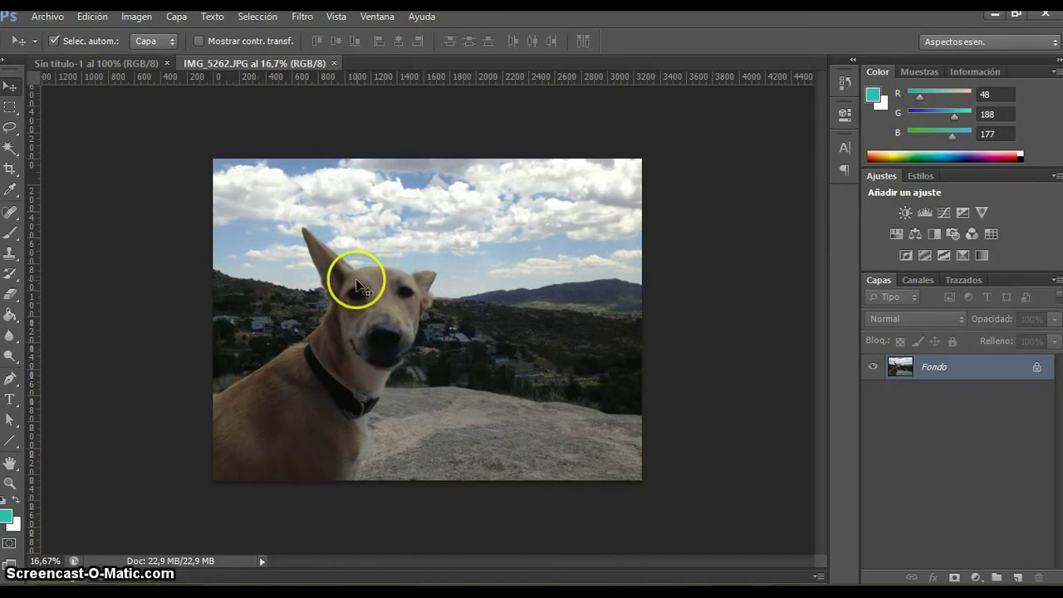
Convert the photo's locked Fondo layer into the normal layer Capa 0 and copy it into the Sin título-1 document with the Move tool.
{"action": "left_click_drag", "start_coordinate": [374, 298], "coordinate": [285, 232]}
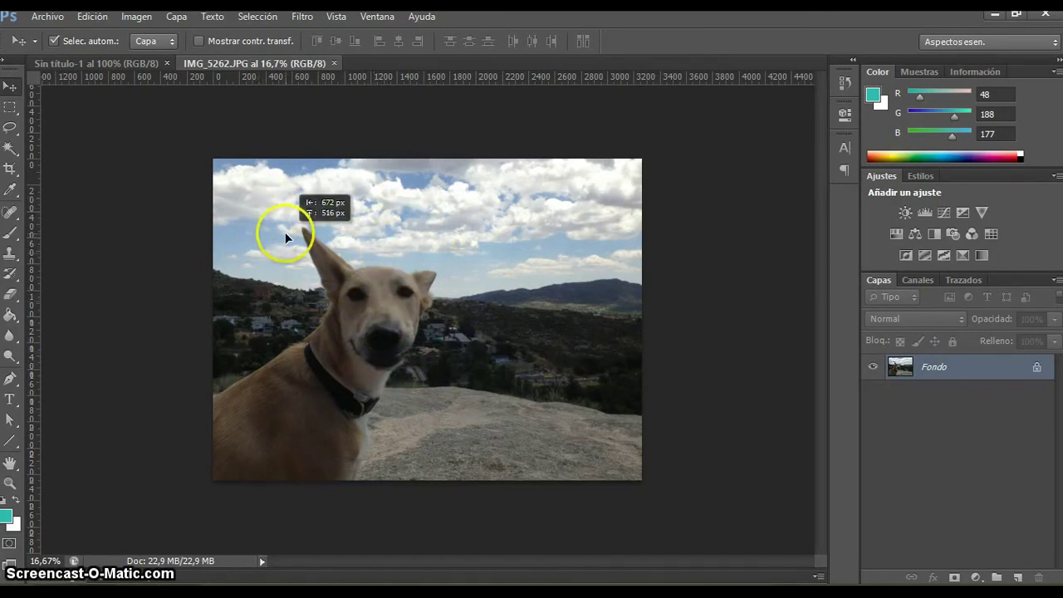
{"action": "key", "text": "Return"}
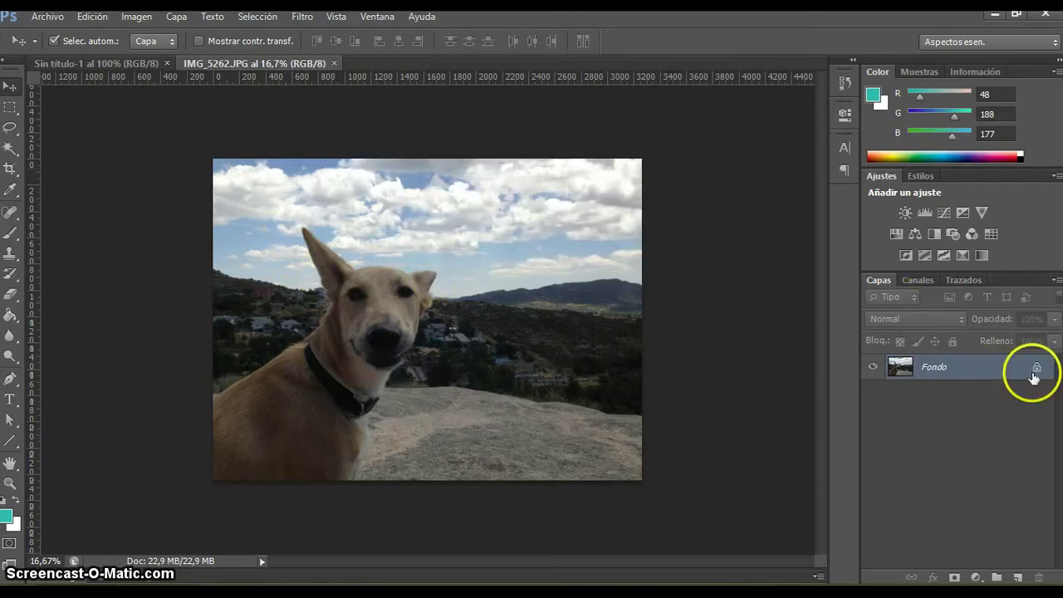
{"action": "double_click", "coordinate": [999, 378]}
{"action": "left_click", "coordinate": [684, 190]}
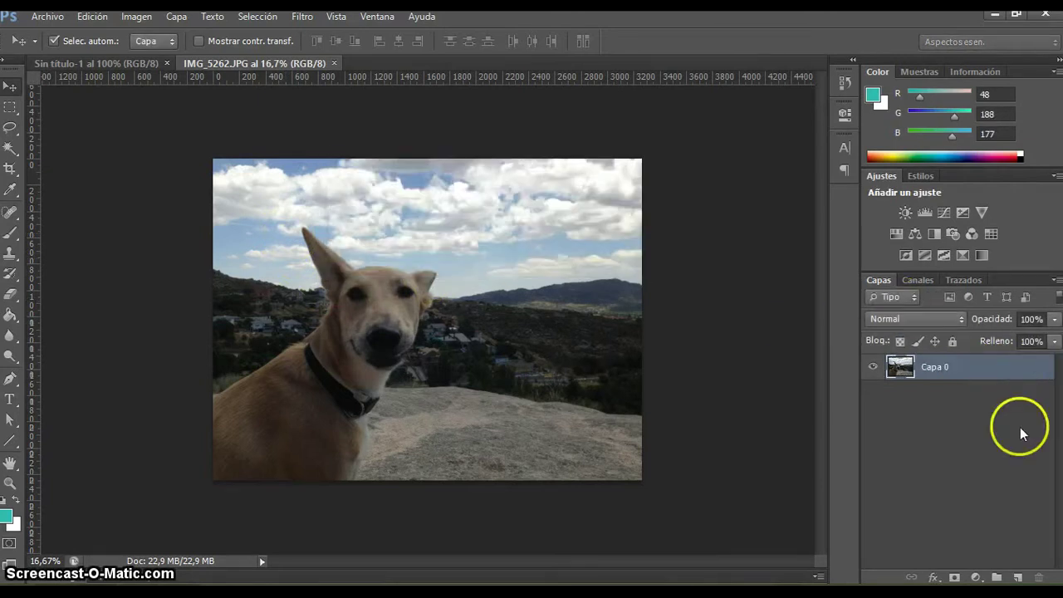
{"action": "left_click_drag", "start_coordinate": [378, 262], "coordinate": [593, 308]}
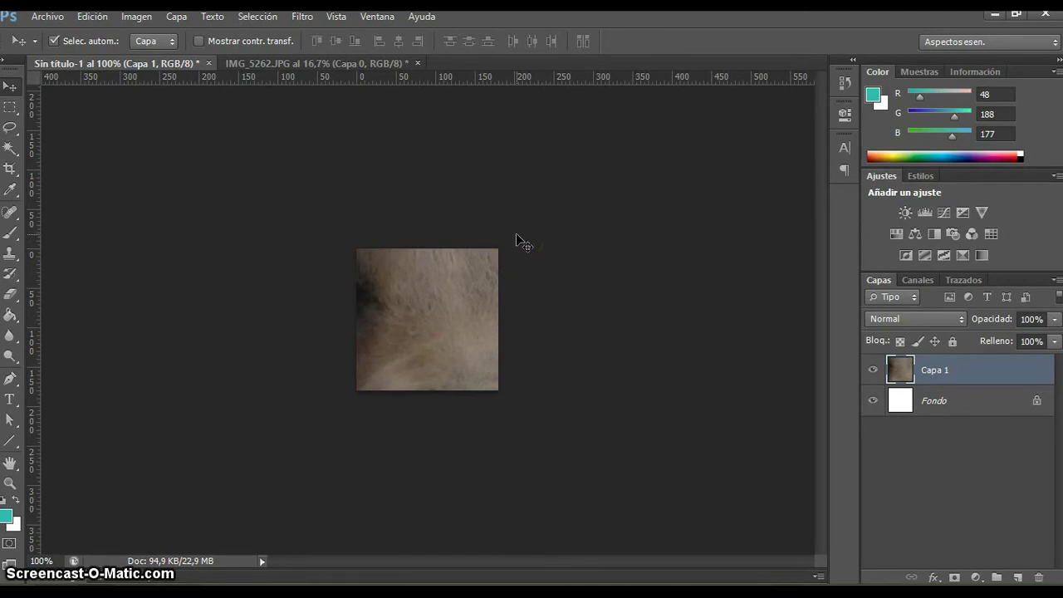
Free-transform the Capa 1 photo layer, linking its width and height and scaling it to 30%.
{"action": "key", "text": "ctrl+t"}
{"action": "left_click_drag", "start_coordinate": [449, 272], "coordinate": [435, 308]}
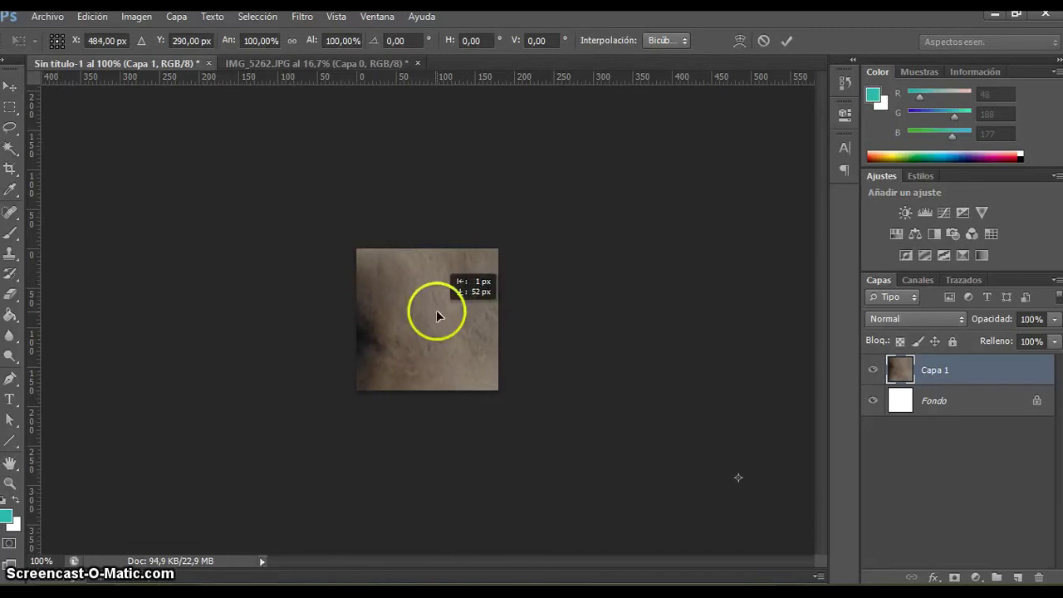
{"action": "left_click", "coordinate": [294, 43]}
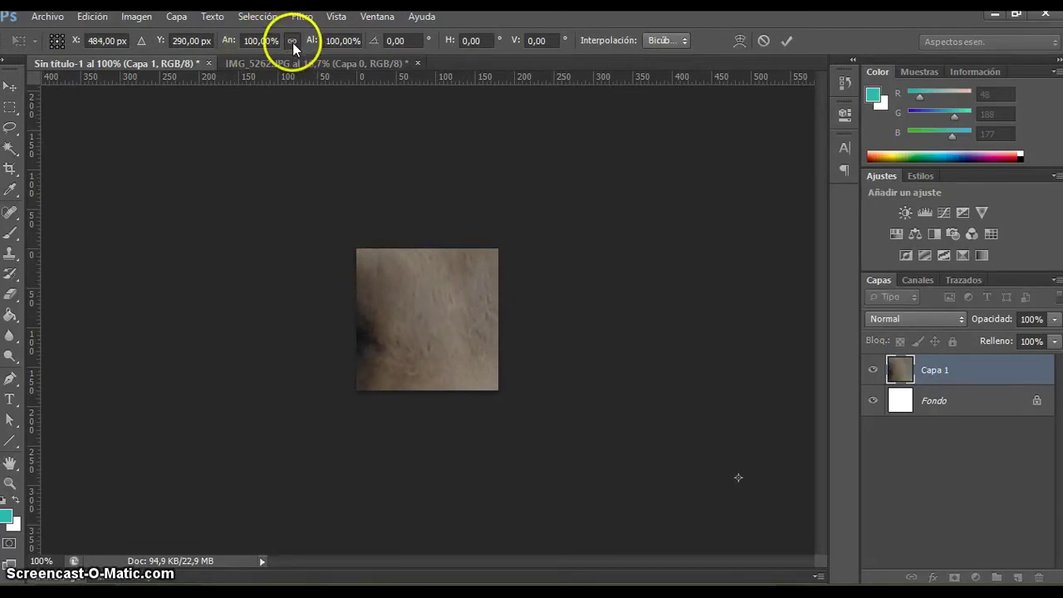
{"action": "left_click", "coordinate": [344, 42]}
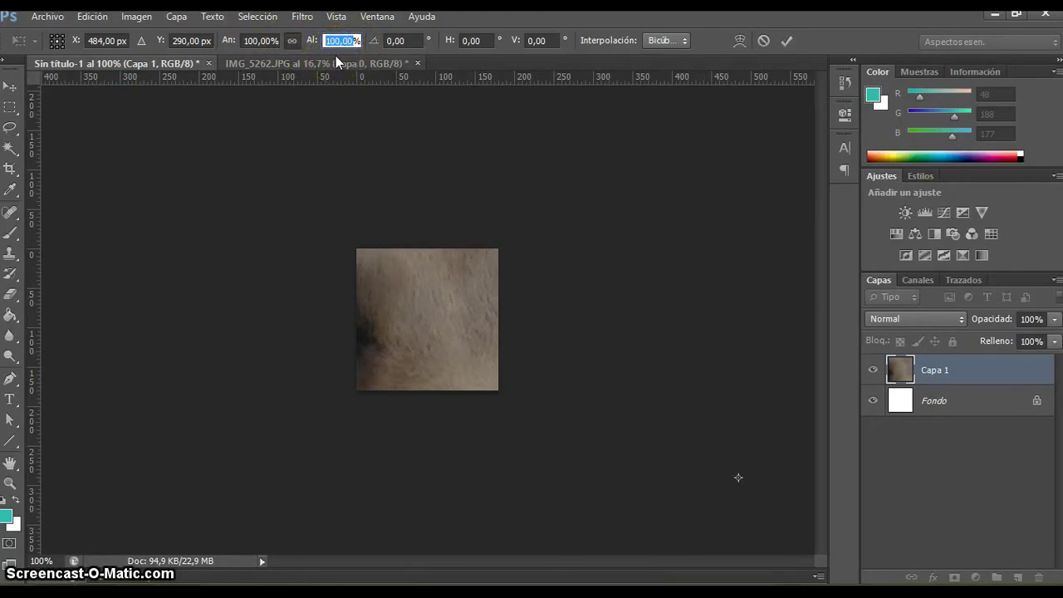
{"action": "type", "text": "50"}
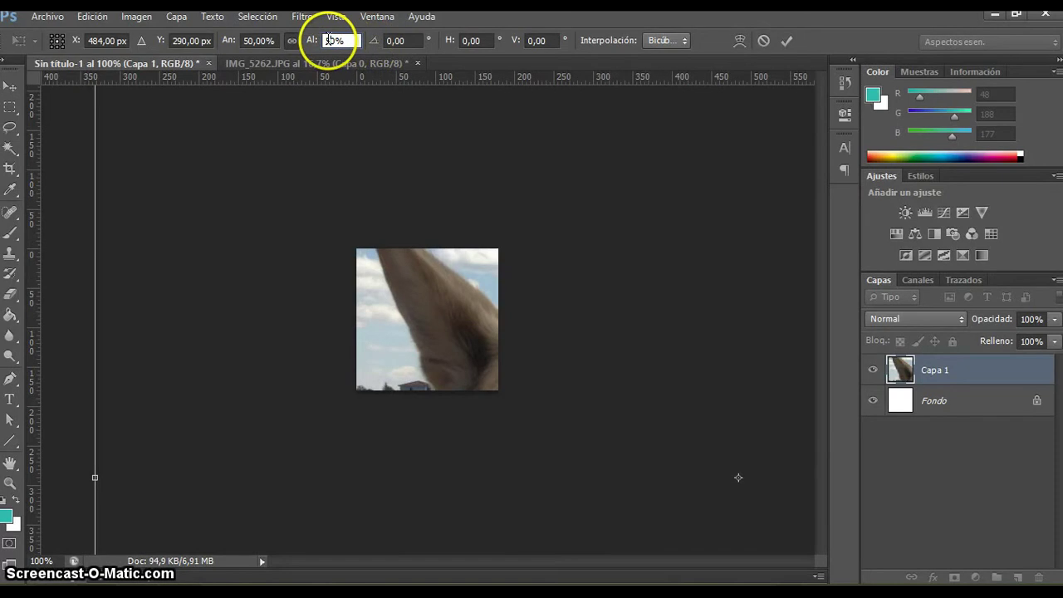
{"action": "type", "text": "30"}
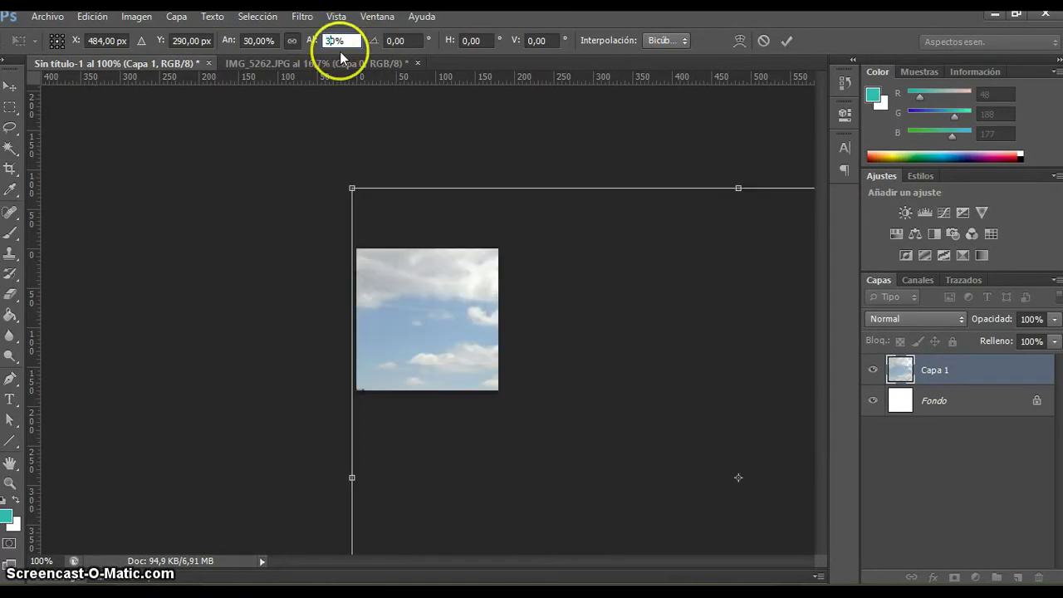
Reposition the photo, shrink it proportionally to about 19%, apply the transform and move the dog's face into the canvas.
{"action": "left_click_drag", "start_coordinate": [467, 393], "coordinate": [239, 217]}
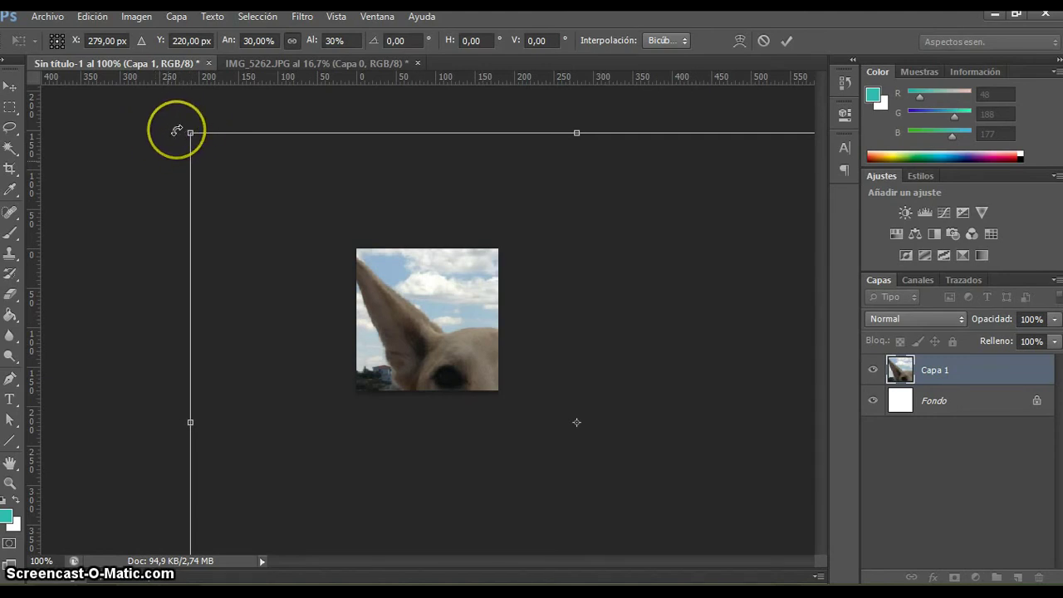
{"action": "left_click_drag", "start_coordinate": [159, 193], "coordinate": [175, 117]}
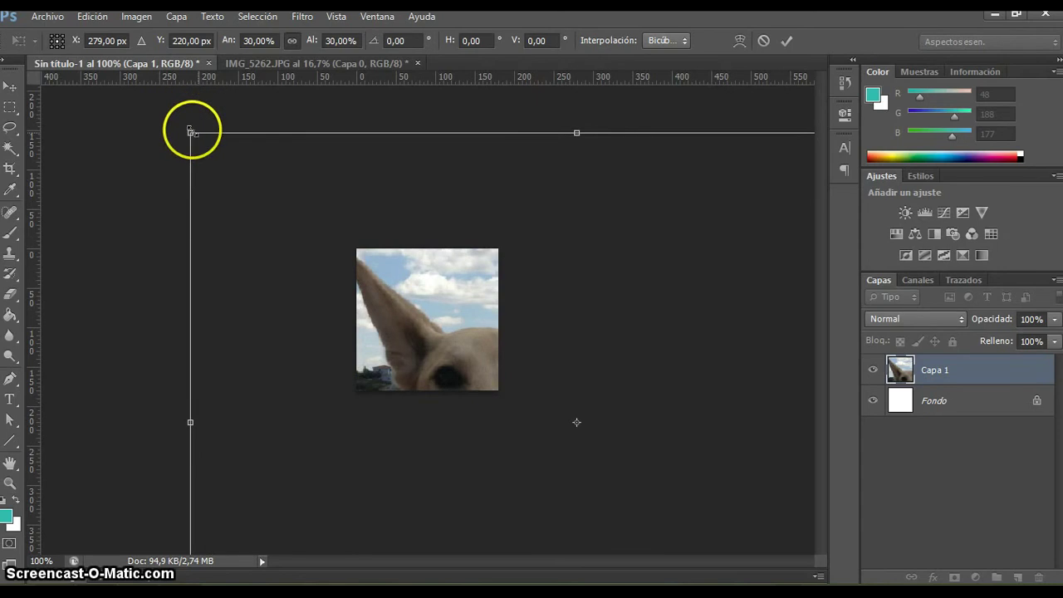
{"action": "left_click_drag", "start_coordinate": [192, 133], "coordinate": [232, 170]}
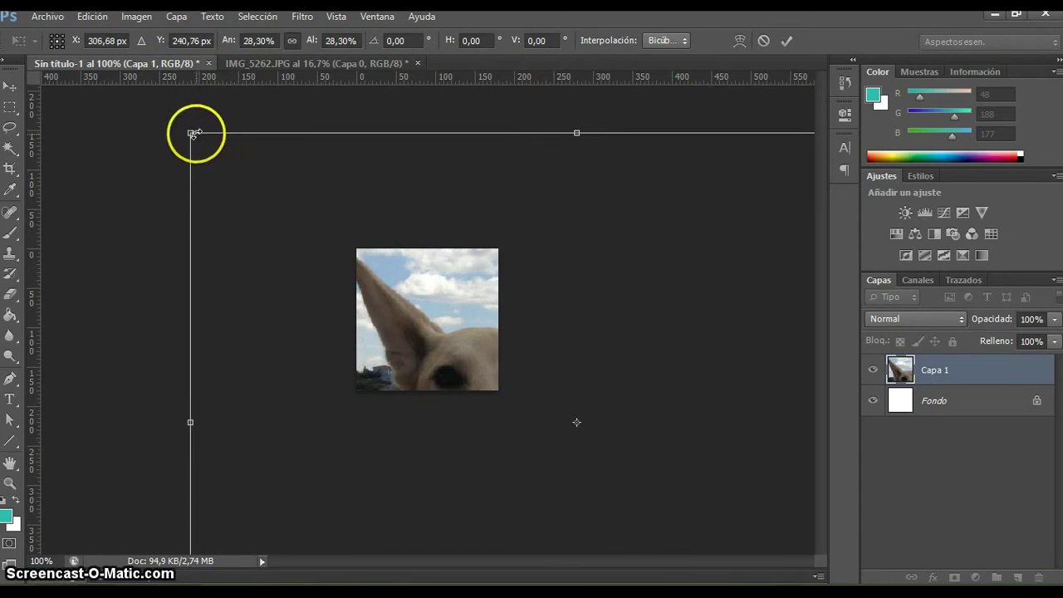
{"action": "left_click_drag", "start_coordinate": [196, 133], "coordinate": [199, 133]}
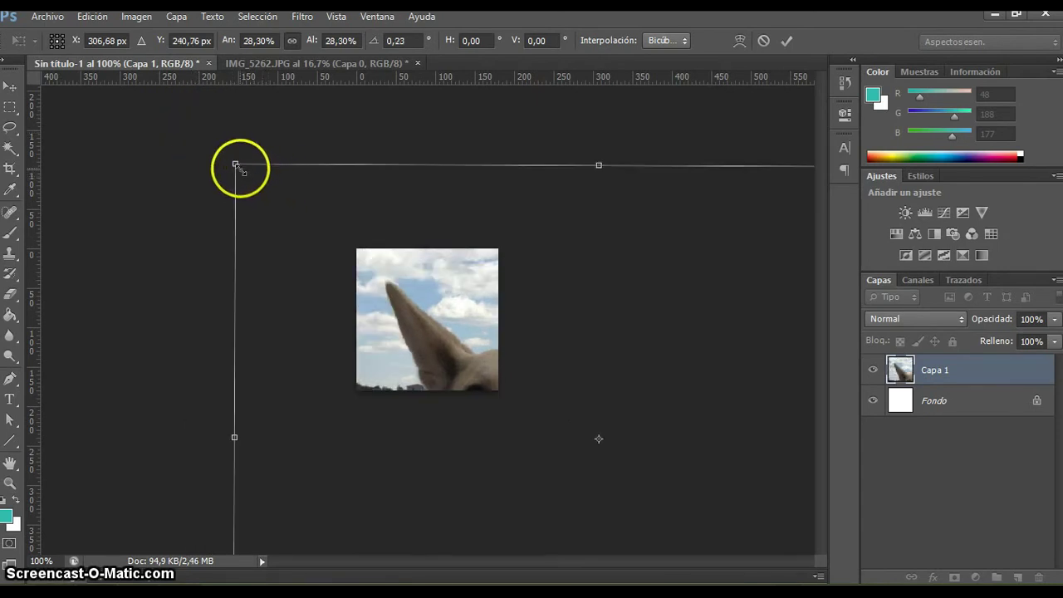
{"action": "left_click_drag", "start_coordinate": [236, 163], "coordinate": [239, 164]}
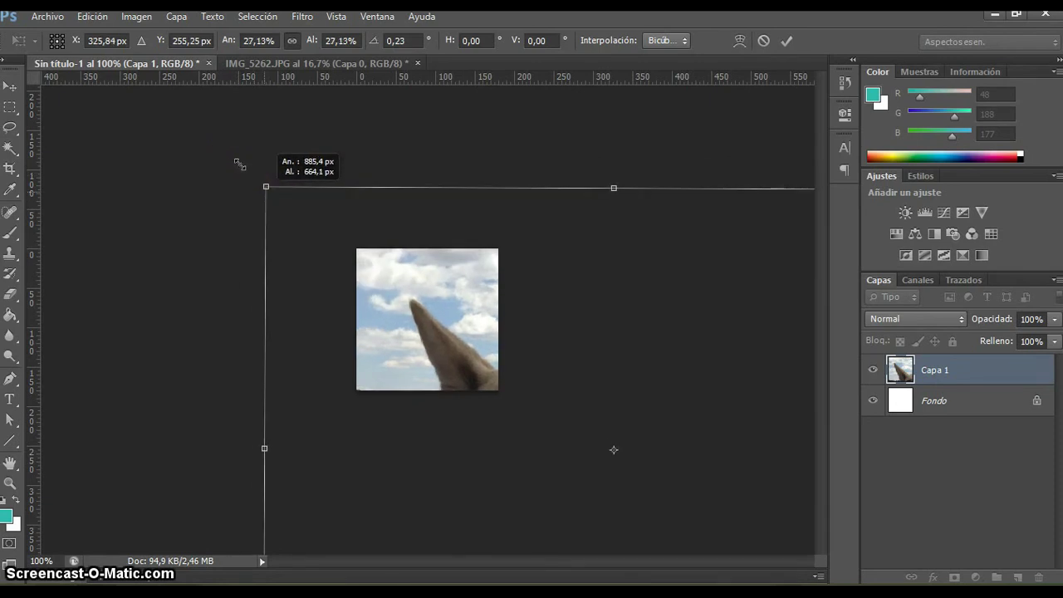
{"action": "left_click_drag", "start_coordinate": [239, 164], "coordinate": [461, 363]}
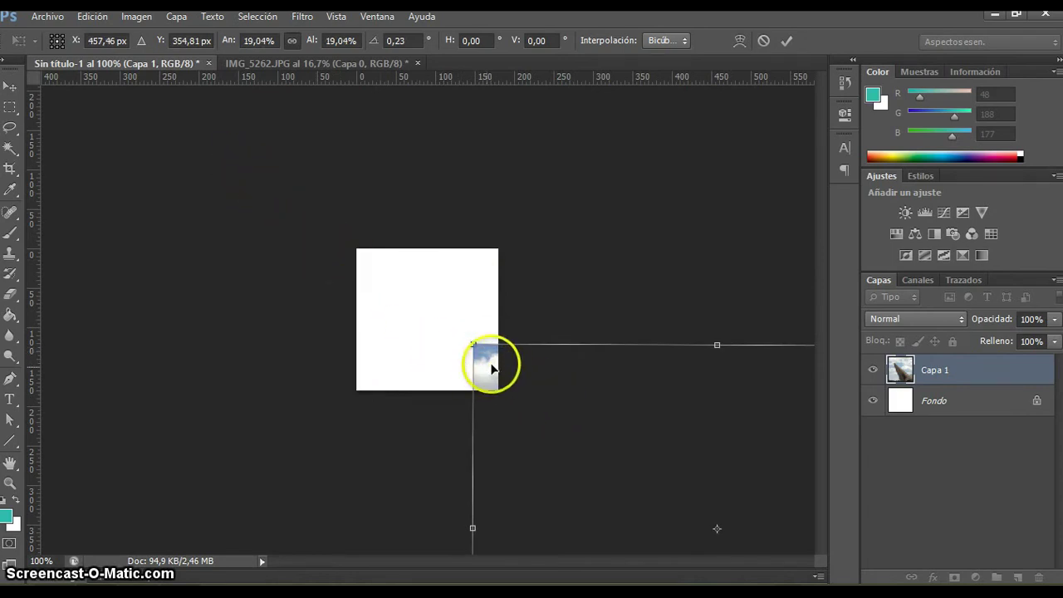
{"action": "left_click_drag", "start_coordinate": [492, 365], "coordinate": [379, 300]}
{"action": "key", "text": "Return"}
{"action": "left_click_drag", "start_coordinate": [458, 338], "coordinate": [328, 220]}
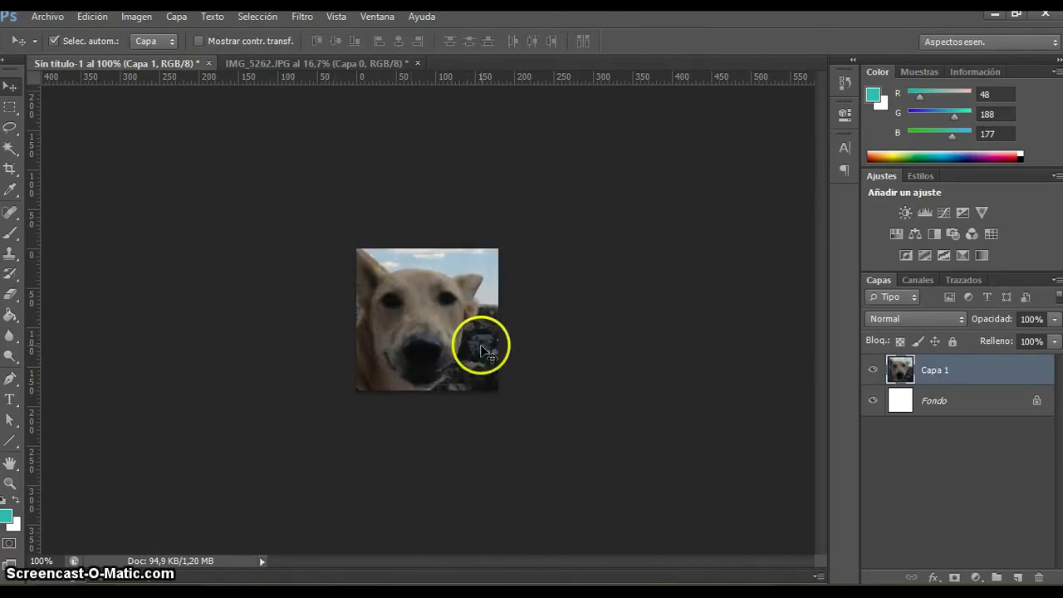
Scale the Capa 1 layer down further with Free Transform and position it so the dog's head and ears fit the canvas.
{"action": "key", "text": "ctrl+t"}
{"action": "left_click_drag", "start_coordinate": [221, 138], "coordinate": [292, 195]}
{"action": "mouse_move", "coordinate": [436, 330]}
{"action": "left_mouse_down"}
{"action": "mouse_move", "coordinate": [408, 304]}
{"action": "mouse_move", "coordinate": [426, 333]}
{"action": "left_mouse_up"}
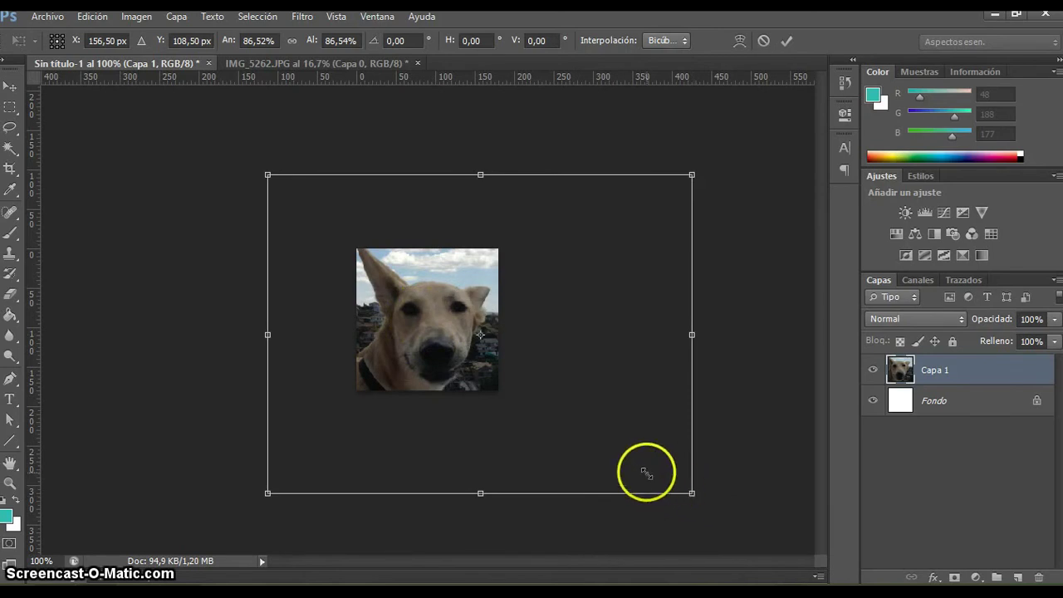
{"action": "left_click_drag", "start_coordinate": [641, 474], "coordinate": [641, 466]}
{"action": "key", "text": "Return"}
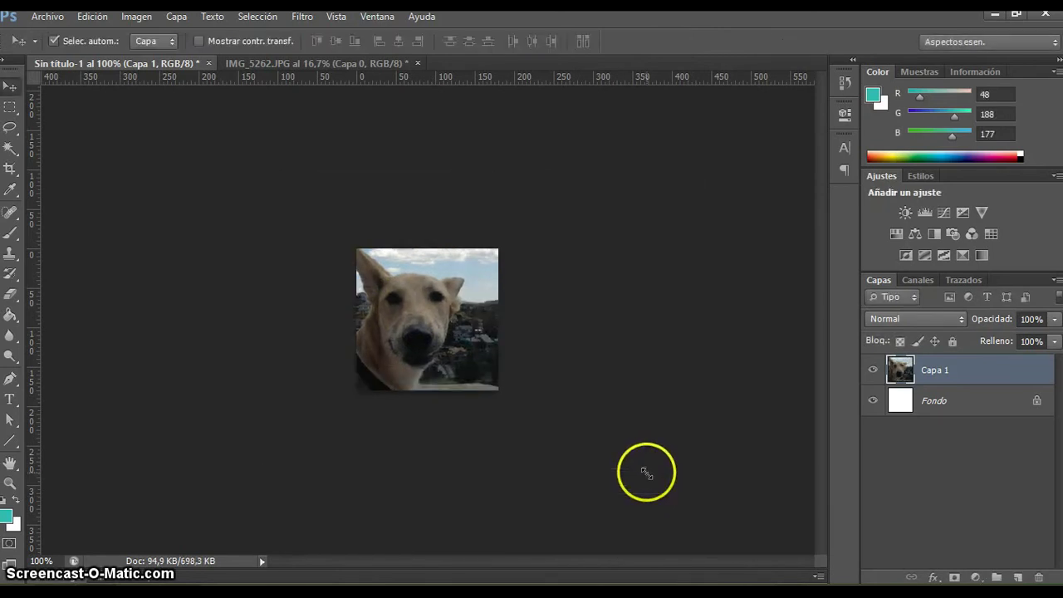
{"action": "mouse_move", "coordinate": [457, 335]}
{"action": "left_mouse_down"}
{"action": "mouse_move", "coordinate": [446, 334]}
{"action": "mouse_move", "coordinate": [459, 347]}
{"action": "left_mouse_up"}
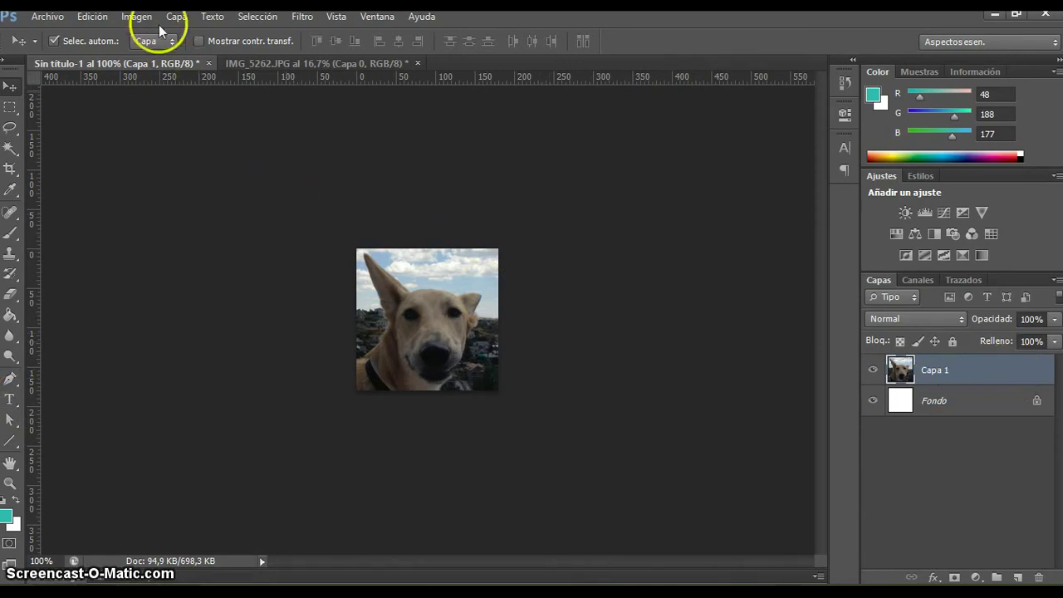
Apply a Brightness/Contrast adjustment to Capa 1 with brightness 45 and contrast 38.
{"action": "left_click", "coordinate": [138, 18]}
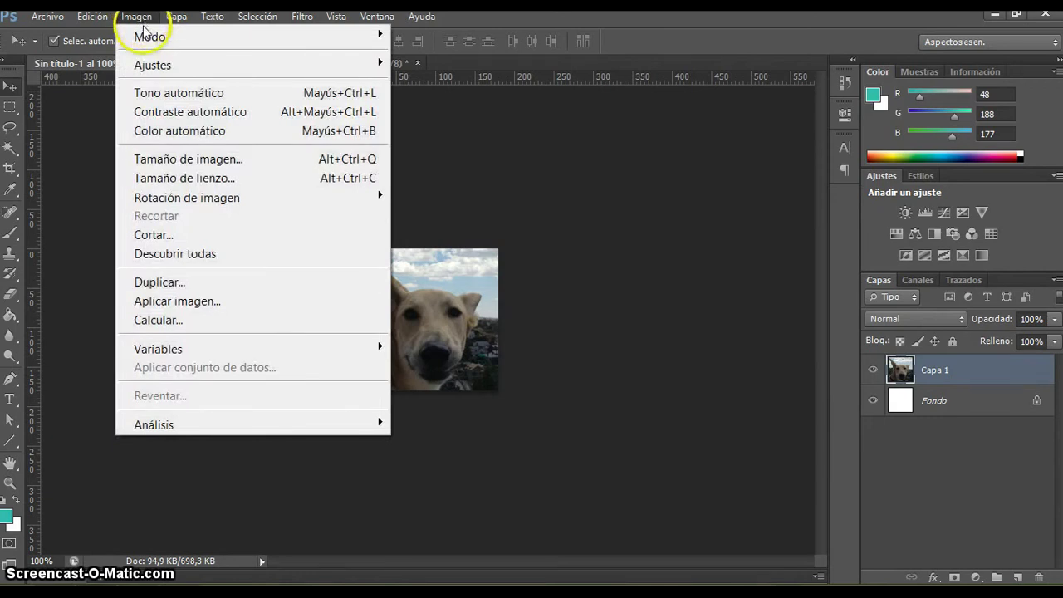
{"action": "mouse_move", "coordinate": [226, 66]}
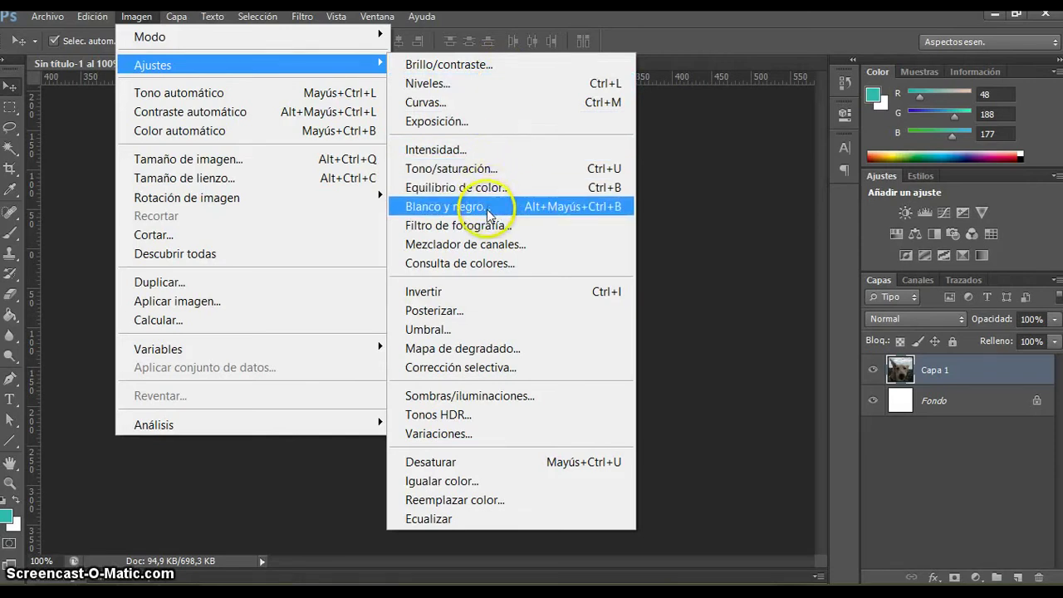
{"action": "left_click", "coordinate": [478, 66]}
{"action": "left_click_drag", "start_coordinate": [729, 170], "coordinate": [703, 206]}
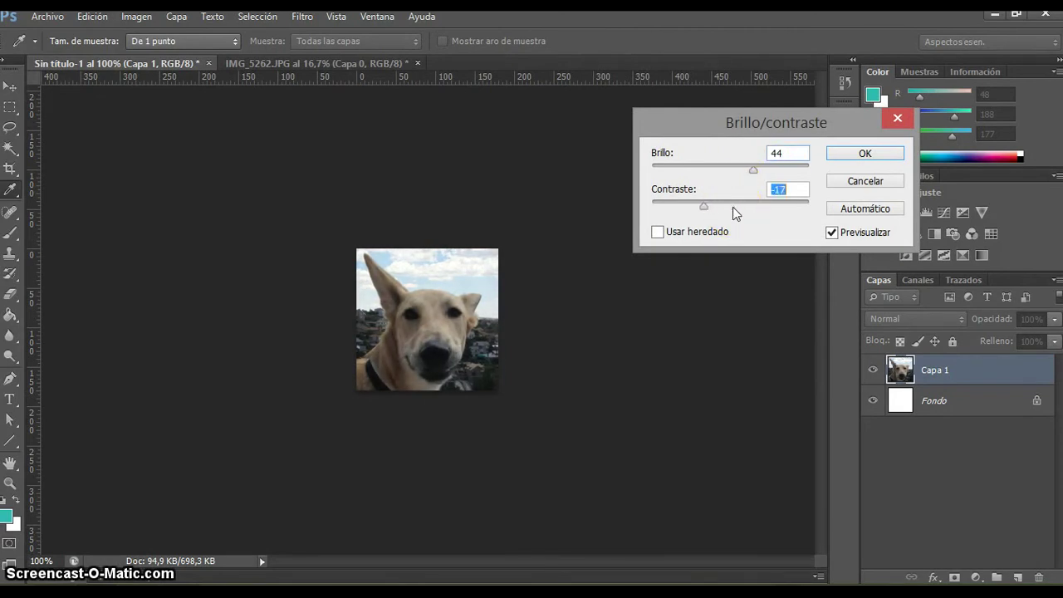
{"action": "key", "text": "Up"}
{"action": "key", "text": "Up"}
{"action": "key", "text": "Up"}
{"action": "key", "text": "Up"}
{"action": "key", "text": "Up"}
{"action": "key", "text": "Up"}
{"action": "key", "text": "Up"}
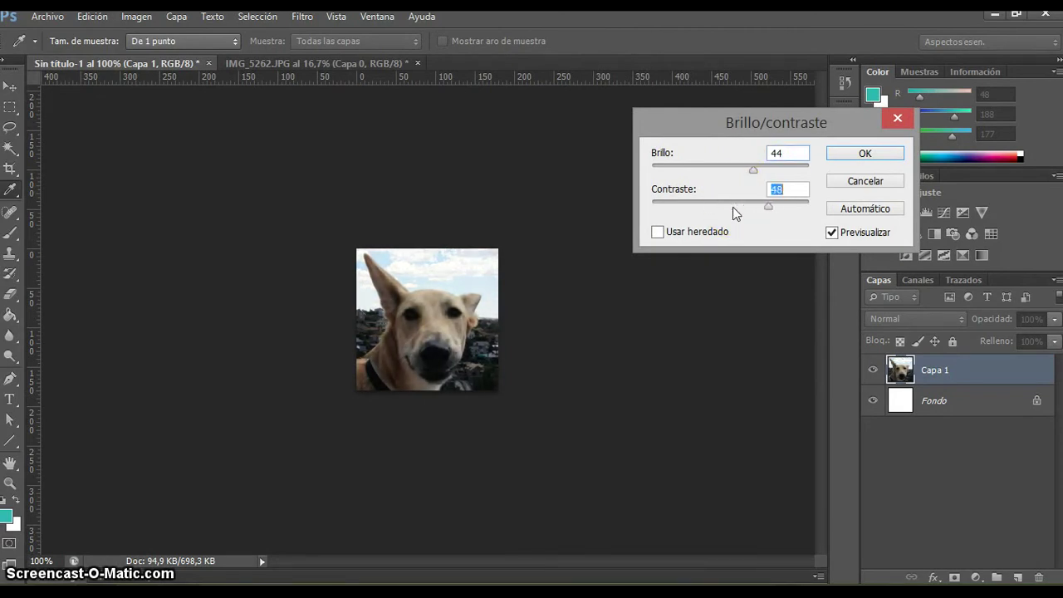
{"action": "left_click_drag", "start_coordinate": [773, 207], "coordinate": [726, 210]}
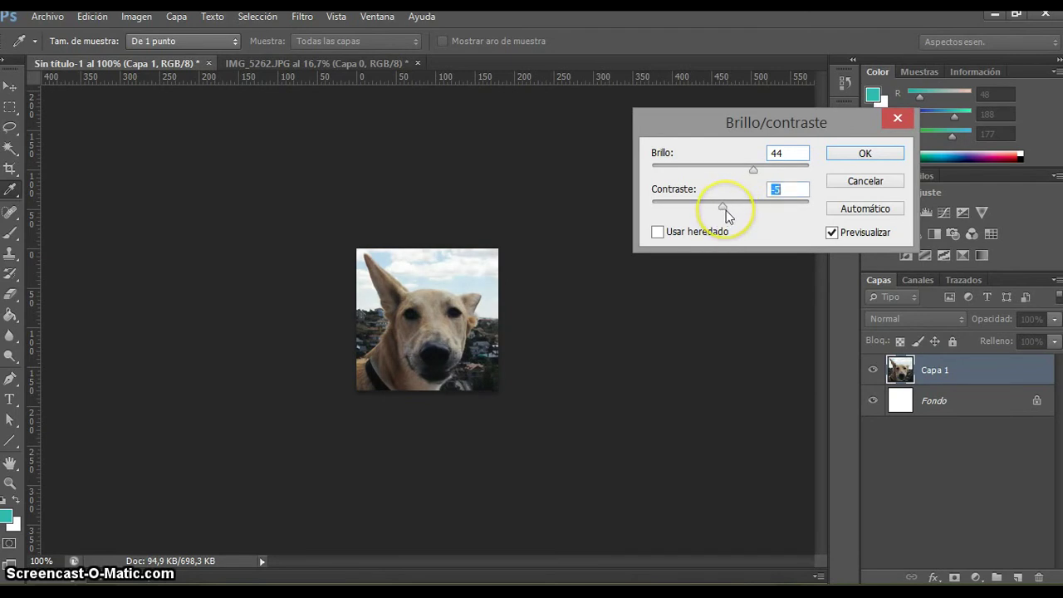
{"action": "type", "text": "38"}
{"action": "left_click", "coordinate": [752, 171]}
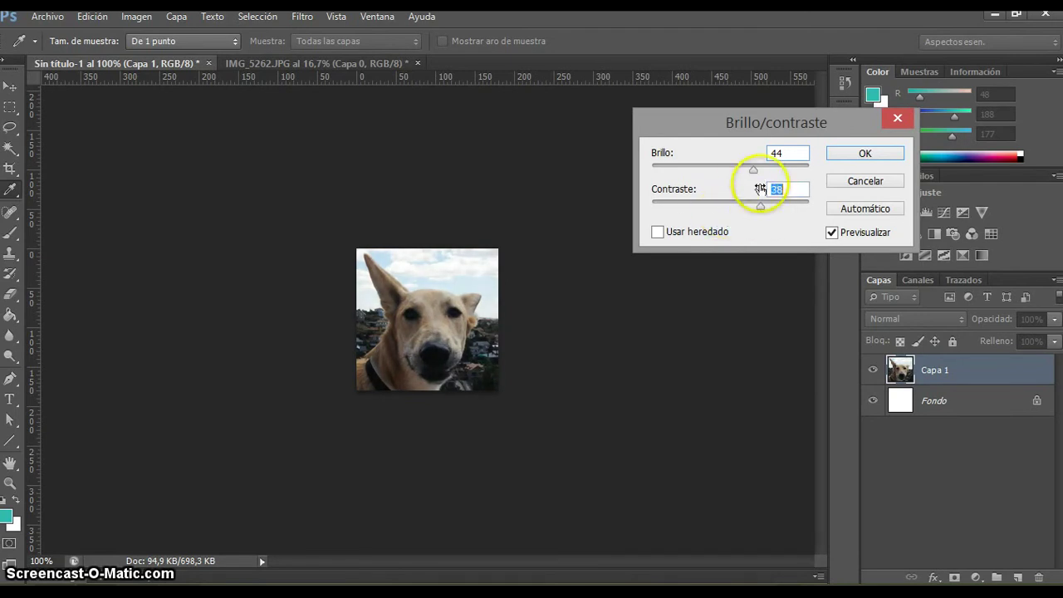
{"action": "left_click_drag", "start_coordinate": [755, 171], "coordinate": [763, 188]}
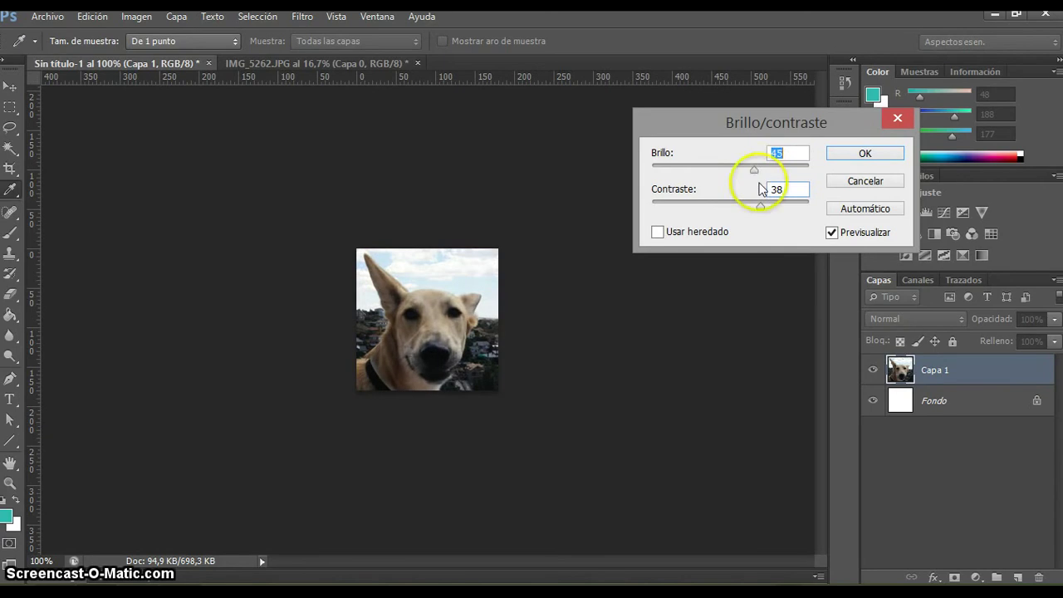
{"action": "left_click", "coordinate": [849, 155]}
Compare the Mover and Brillo/contraste history states and revert the image to the Mover state.
{"action": "left_click", "coordinate": [844, 83]}
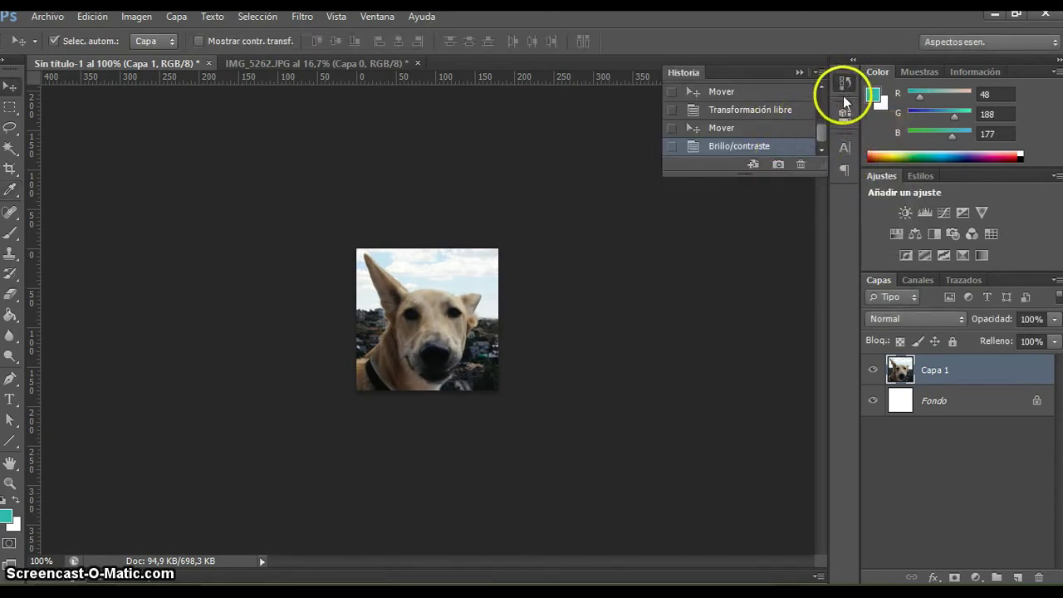
{"action": "left_click", "coordinate": [764, 133]}
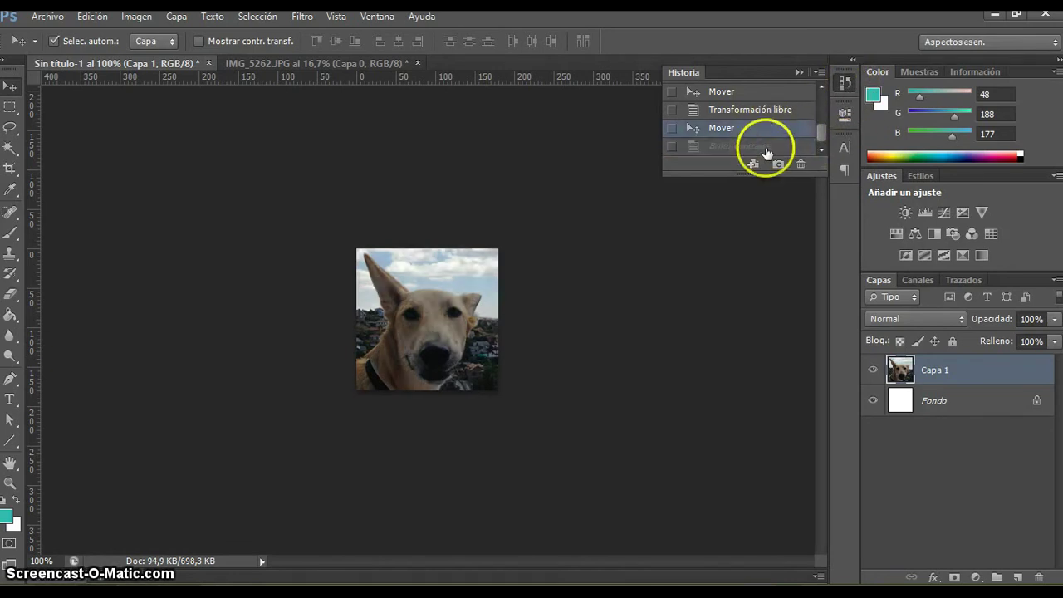
{"action": "left_click", "coordinate": [765, 147]}
{"action": "left_click", "coordinate": [759, 130]}
{"action": "left_click", "coordinate": [752, 148]}
{"action": "left_click", "coordinate": [750, 131]}
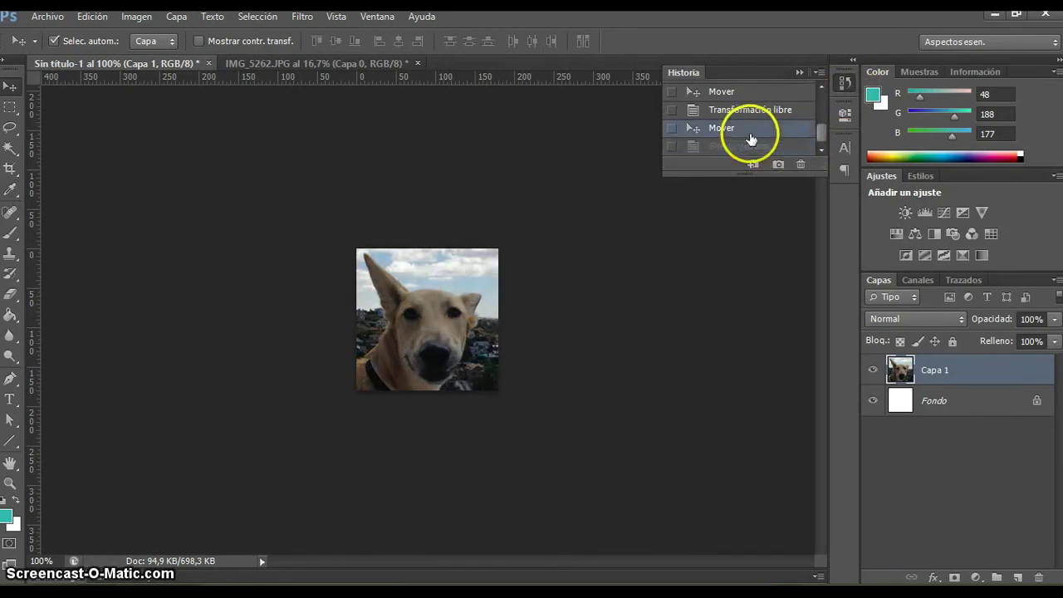
{"action": "left_click", "coordinate": [744, 147]}
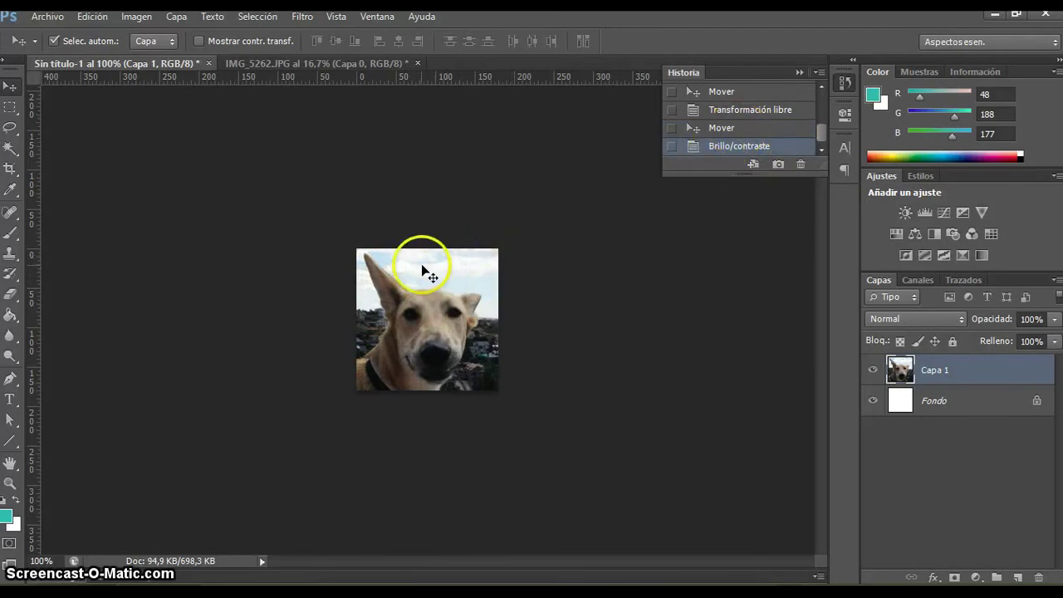
{"action": "left_click", "coordinate": [745, 130]}
Try a Color Balance adjustment on the midtones of Capa 1 with levels -5, -54 and -64, and discard it.
{"action": "left_click", "coordinate": [137, 17]}
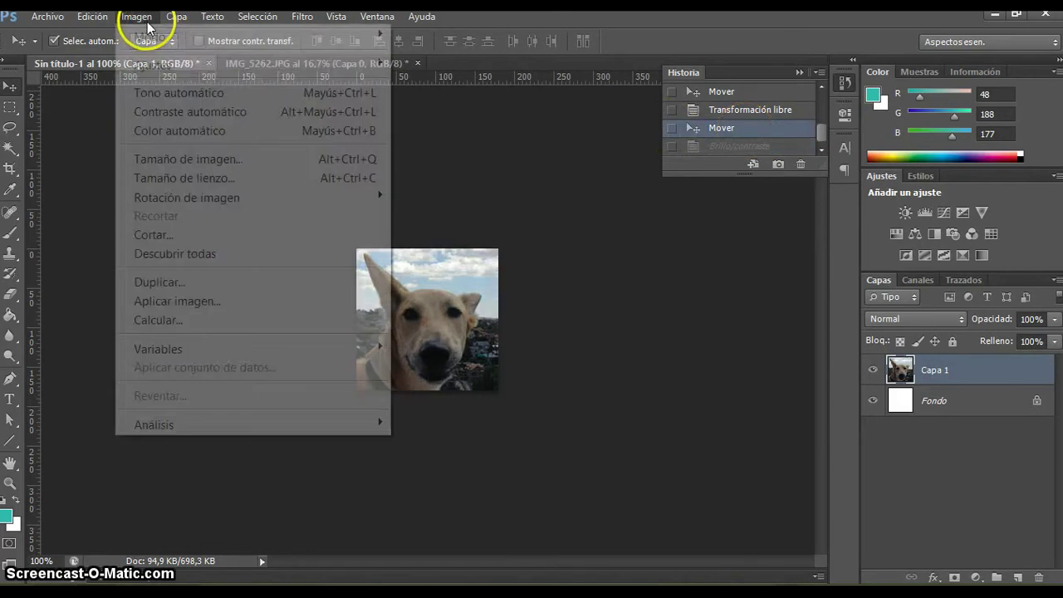
{"action": "mouse_move", "coordinate": [185, 70]}
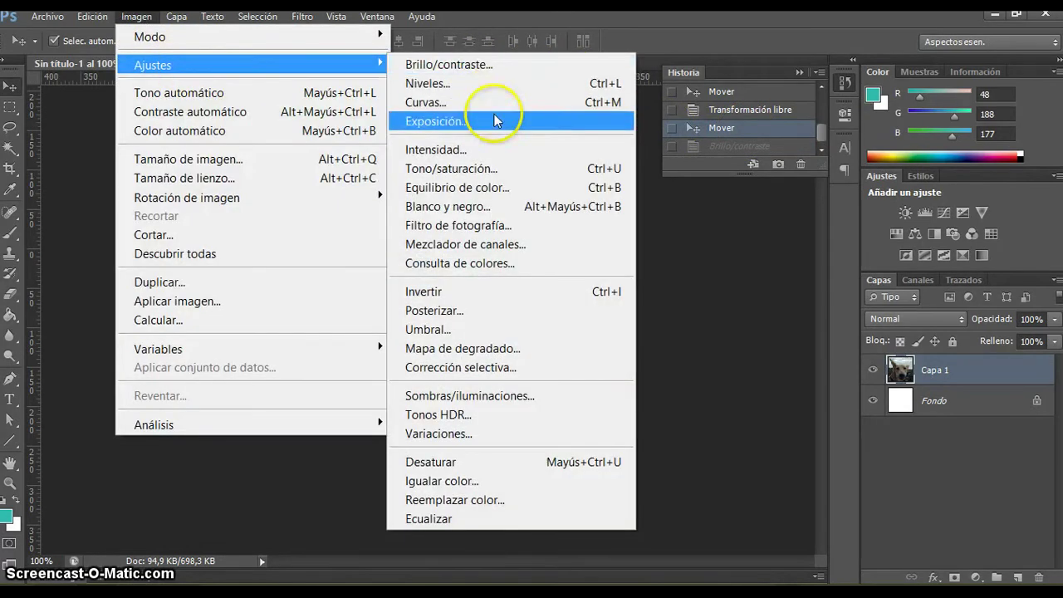
{"action": "left_click", "coordinate": [491, 187]}
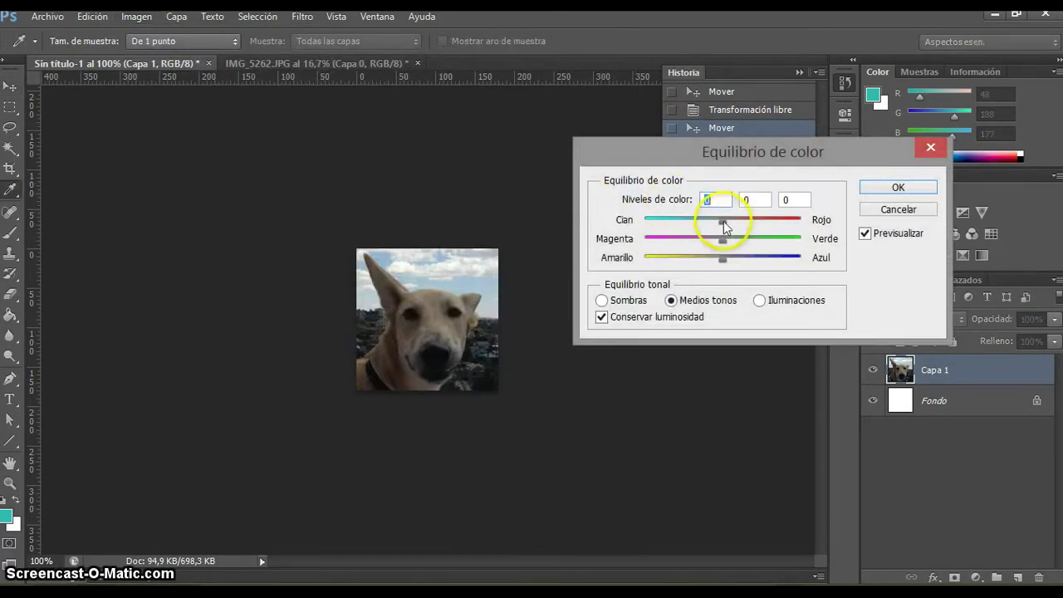
{"action": "mouse_move", "coordinate": [723, 220]}
{"action": "left_mouse_down"}
{"action": "mouse_move", "coordinate": [773, 221]}
{"action": "mouse_move", "coordinate": [678, 222]}
{"action": "mouse_move", "coordinate": [756, 244]}
{"action": "mouse_move", "coordinate": [689, 243]}
{"action": "mouse_move", "coordinate": [727, 259]}
{"action": "mouse_move", "coordinate": [708, 259]}
{"action": "left_mouse_up"}
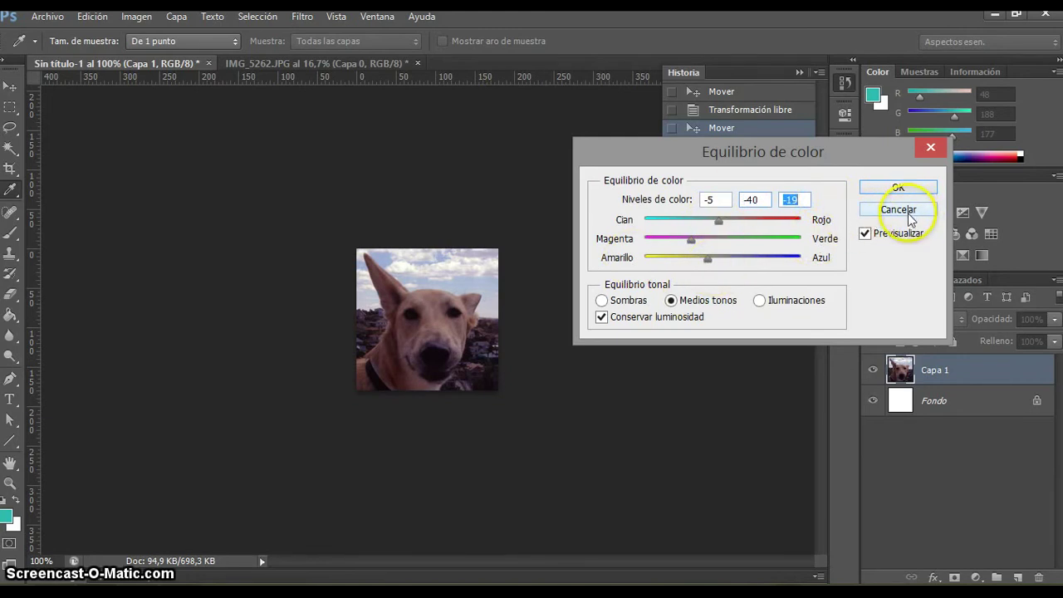
{"action": "left_click_drag", "start_coordinate": [711, 258], "coordinate": [682, 241]}
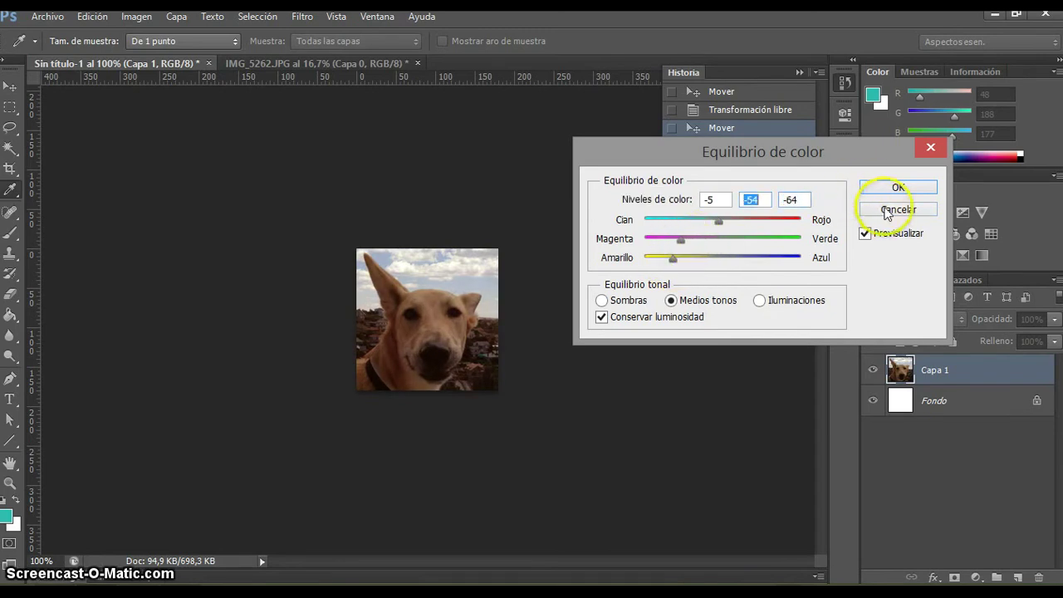
{"action": "left_click", "coordinate": [889, 211]}
Try a Curves adjustment on the RGB channel of Capa 1, reshaping the curve with a shadow point and a highlight point, and discard it.
{"action": "left_click", "coordinate": [138, 18]}
{"action": "mouse_move", "coordinate": [184, 68]}
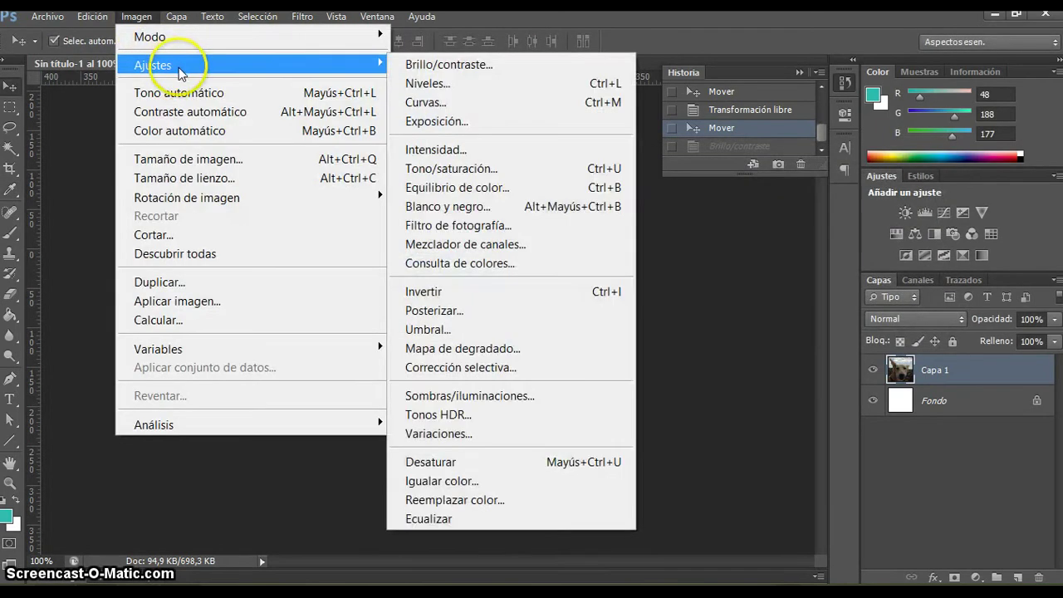
{"action": "left_click", "coordinate": [454, 101]}
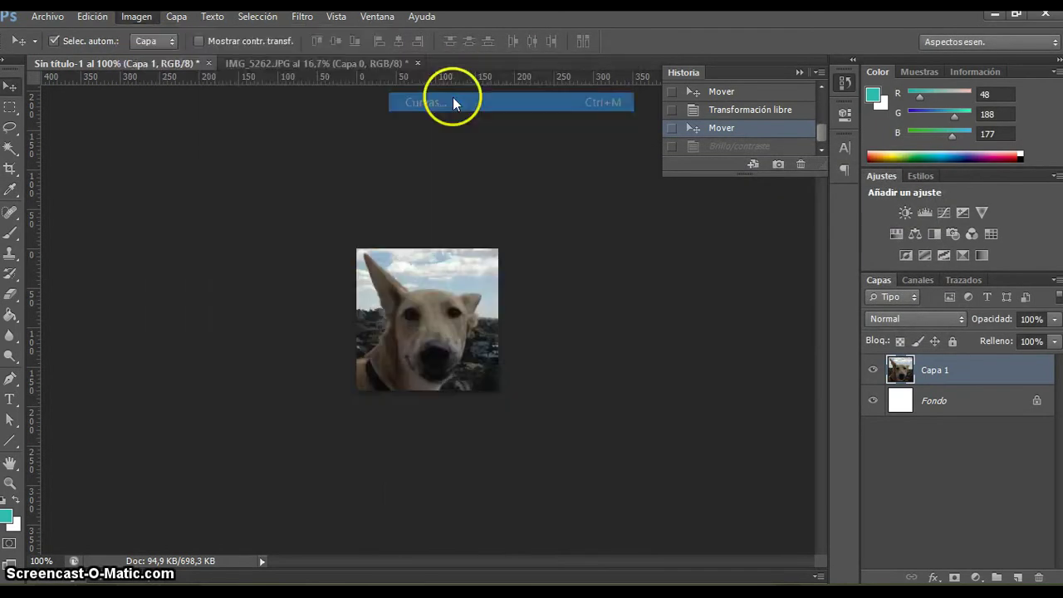
{"action": "mouse_move", "coordinate": [744, 297]}
{"action": "left_mouse_down"}
{"action": "mouse_move", "coordinate": [744, 312]}
{"action": "mouse_move", "coordinate": [734, 285]}
{"action": "left_mouse_up"}
{"action": "mouse_move", "coordinate": [836, 189]}
{"action": "left_mouse_down"}
{"action": "mouse_move", "coordinate": [841, 217]}
{"action": "mouse_move", "coordinate": [833, 199]}
{"action": "left_mouse_up"}
{"action": "left_click_drag", "start_coordinate": [734, 285], "coordinate": [749, 308]}
{"action": "left_click_drag", "start_coordinate": [832, 186], "coordinate": [833, 200]}
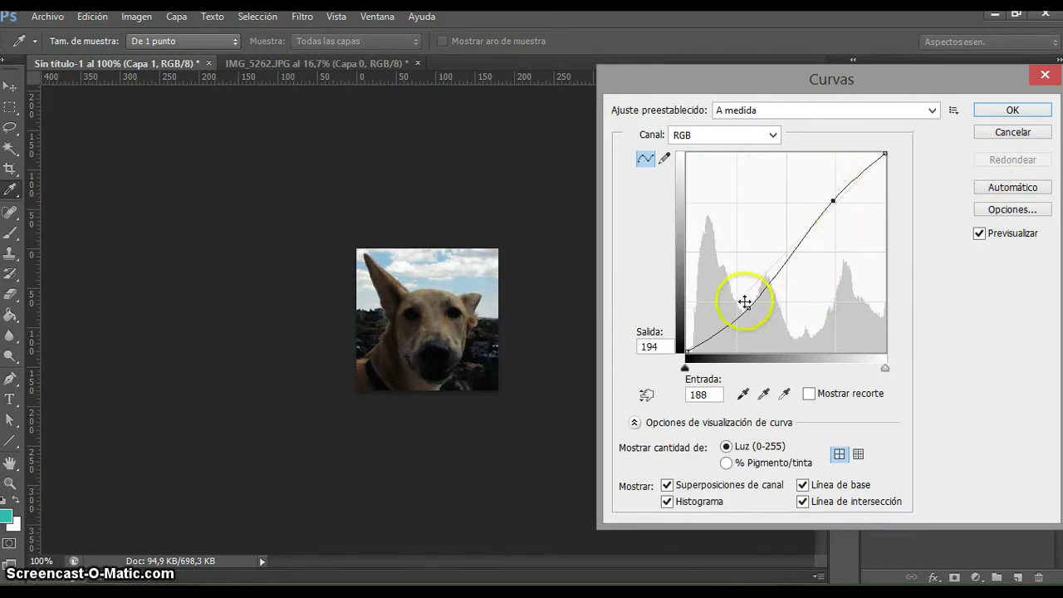
{"action": "left_click_drag", "start_coordinate": [748, 305], "coordinate": [735, 298]}
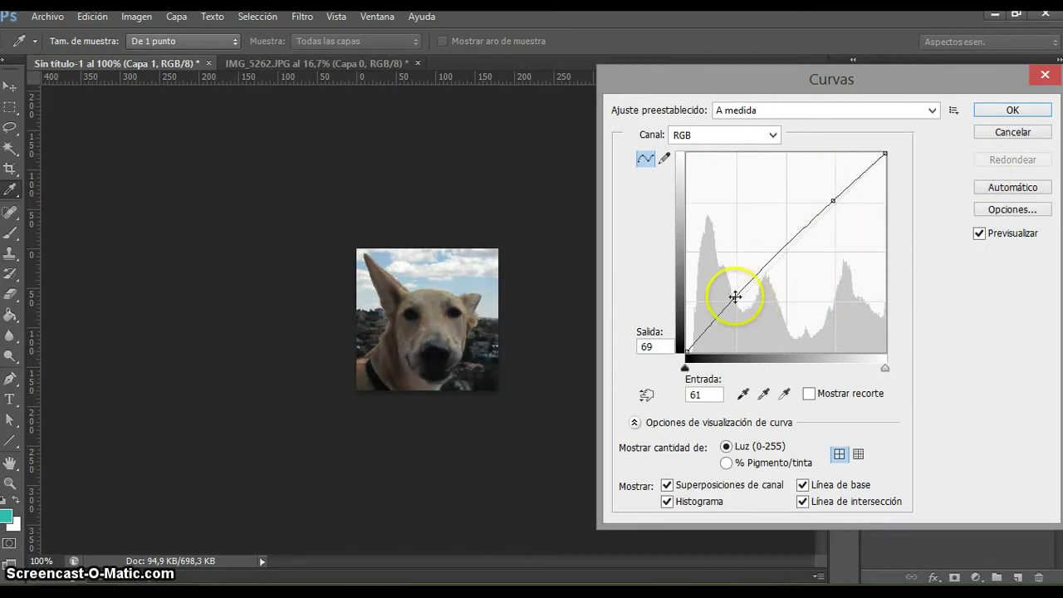
{"action": "left_click_drag", "start_coordinate": [833, 200], "coordinate": [834, 210]}
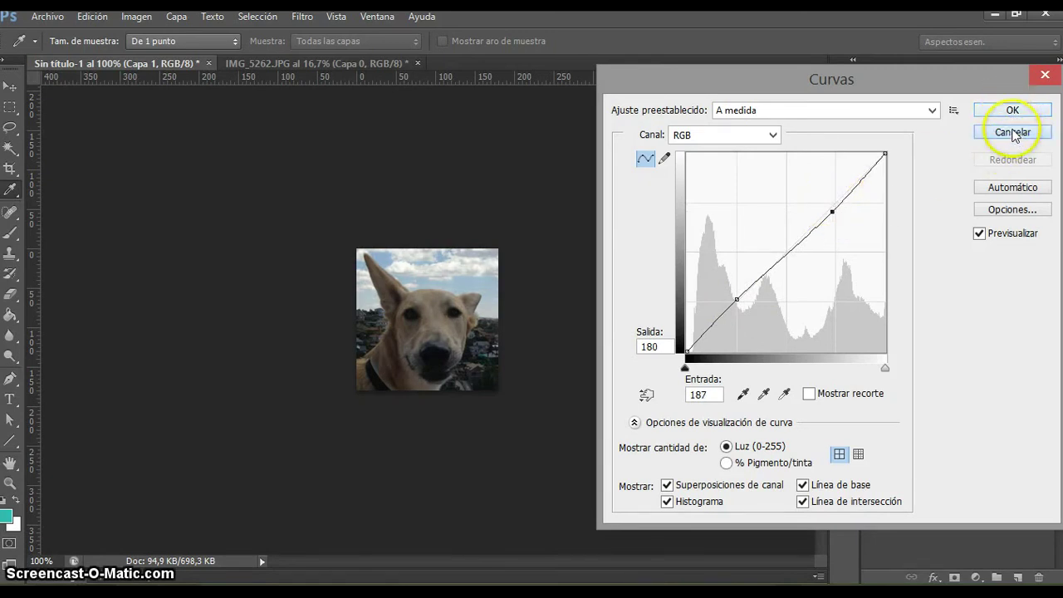
{"action": "left_click", "coordinate": [1014, 136]}
Try a Levels adjustment on the RGB channel of Capa 1 with the midtone input at 0,94, and discard it.
{"action": "left_click", "coordinate": [136, 17]}
{"action": "mouse_move", "coordinate": [209, 71]}
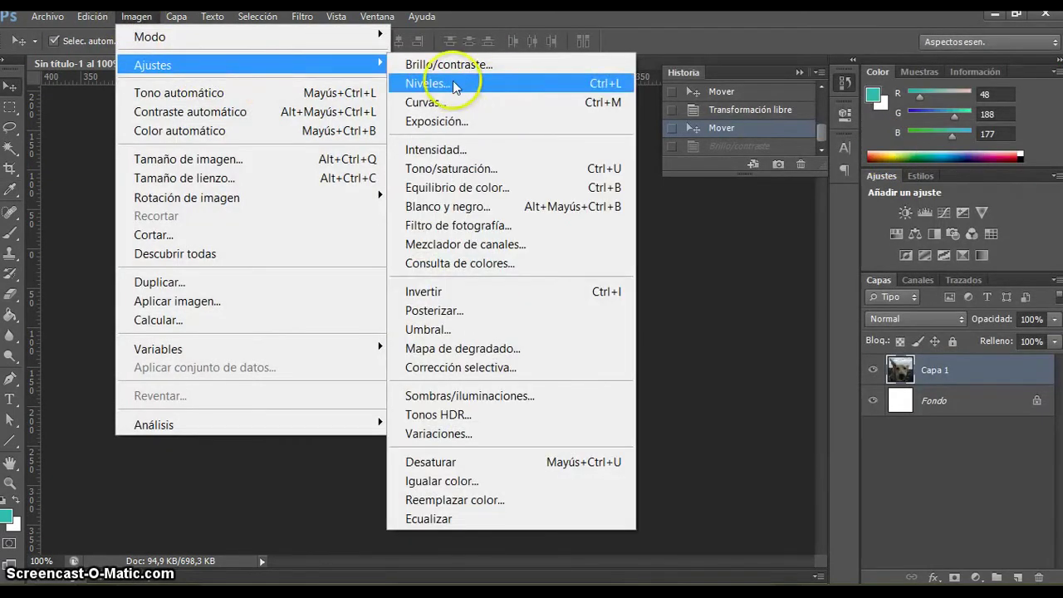
{"action": "left_click", "coordinate": [462, 84]}
{"action": "mouse_move", "coordinate": [689, 282]}
{"action": "left_mouse_down"}
{"action": "mouse_move", "coordinate": [699, 281]}
{"action": "mouse_move", "coordinate": [673, 281]}
{"action": "mouse_move", "coordinate": [698, 281]}
{"action": "left_mouse_up"}
{"action": "mouse_move", "coordinate": [795, 279]}
{"action": "left_mouse_down"}
{"action": "mouse_move", "coordinate": [760, 278]}
{"action": "mouse_move", "coordinate": [795, 278]}
{"action": "left_mouse_up"}
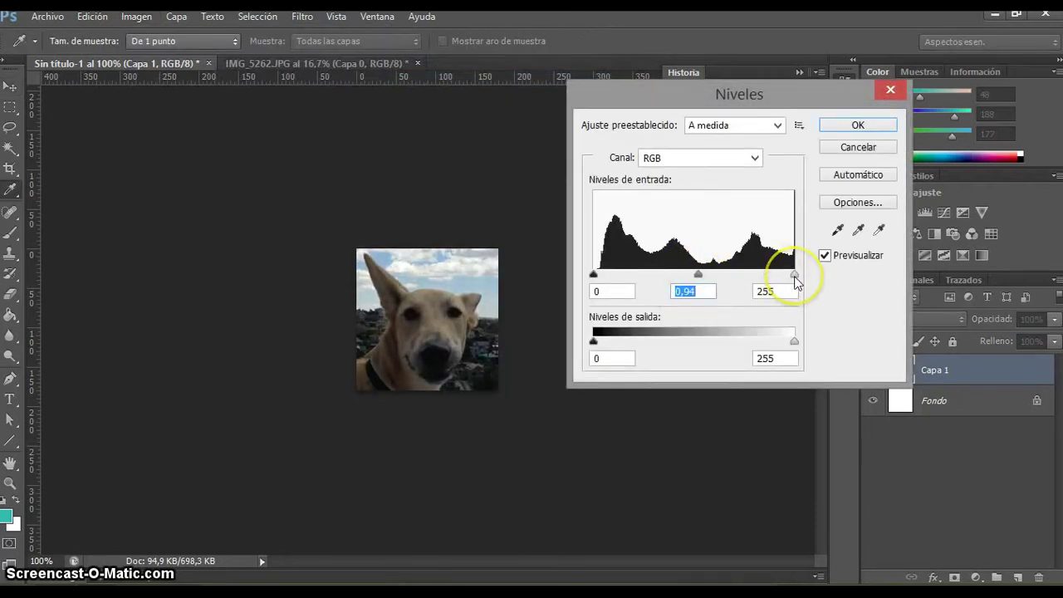
{"action": "left_click", "coordinate": [781, 123]}
{"action": "left_click", "coordinate": [781, 123]}
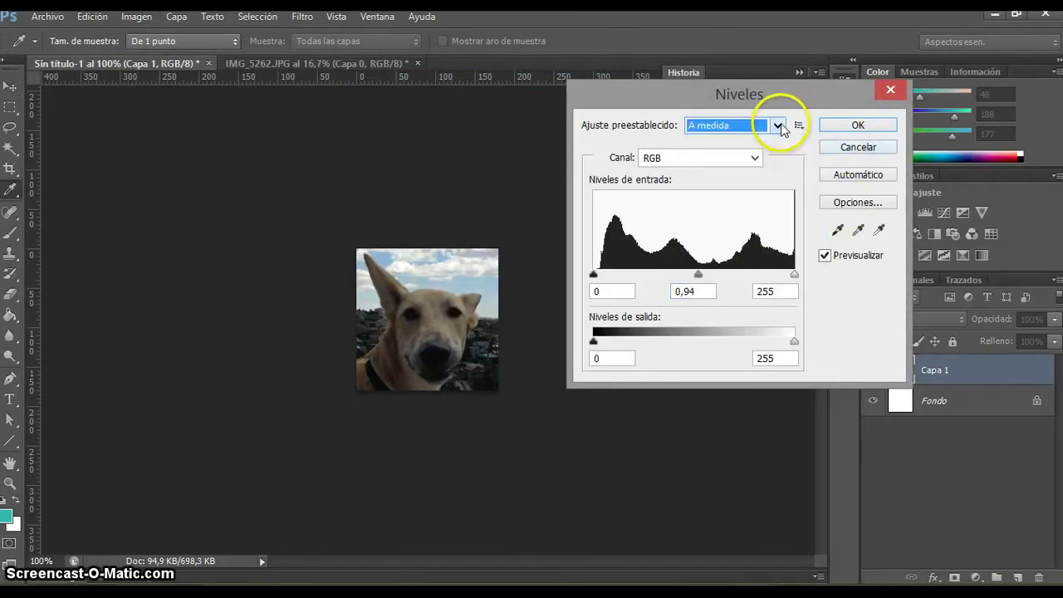
{"action": "left_click", "coordinate": [891, 89]}
Apply a Brightness/Contrast adjustment to Capa 1 with brightness 36 and a slightly increased contrast.
{"action": "left_click", "coordinate": [137, 17]}
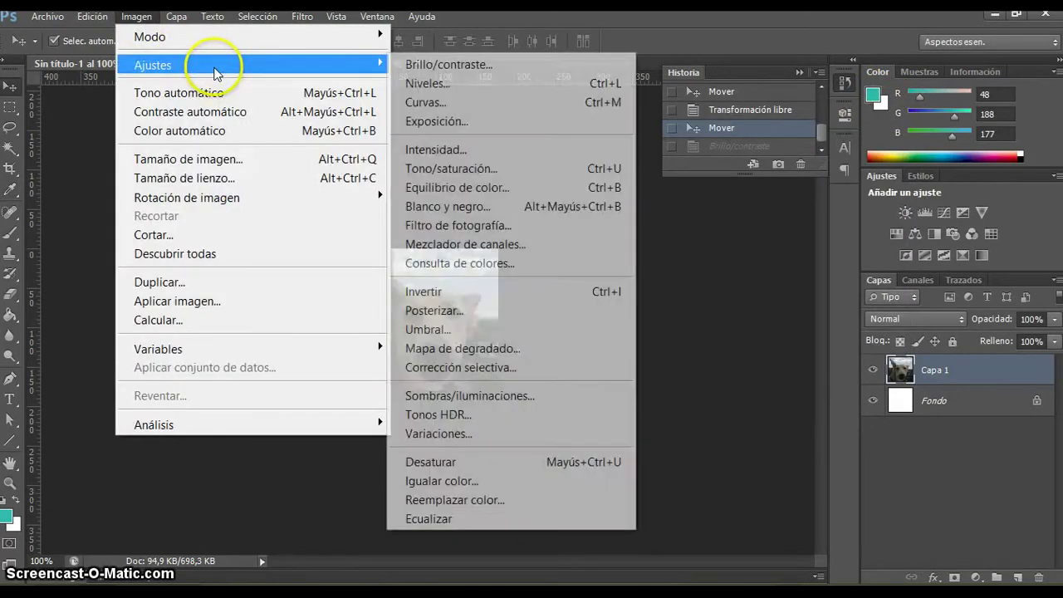
{"action": "mouse_move", "coordinate": [382, 63]}
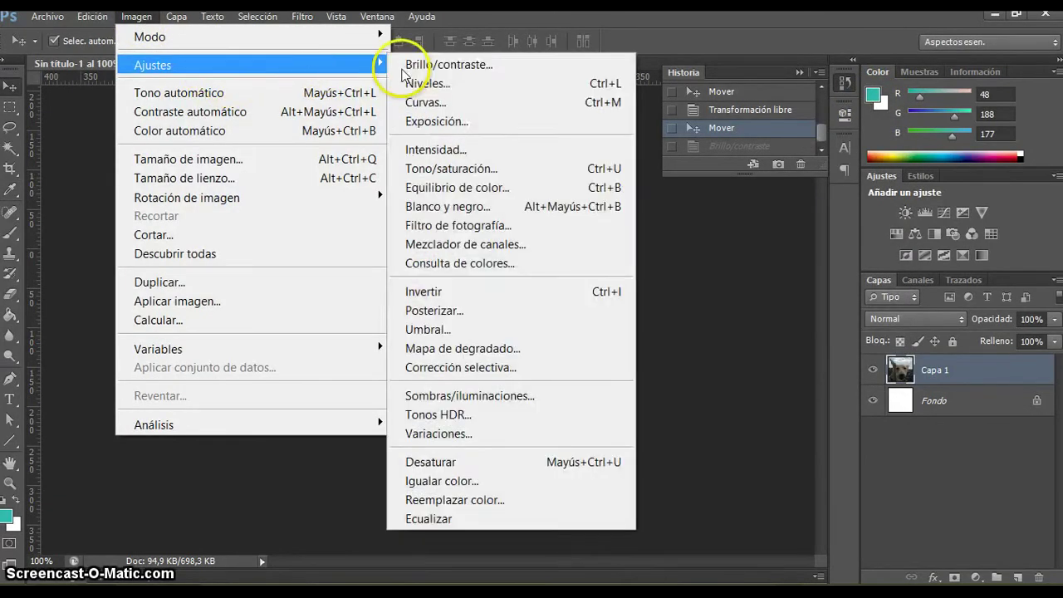
{"action": "left_click", "coordinate": [458, 64]}
{"action": "left_click_drag", "start_coordinate": [732, 171], "coordinate": [749, 171]}
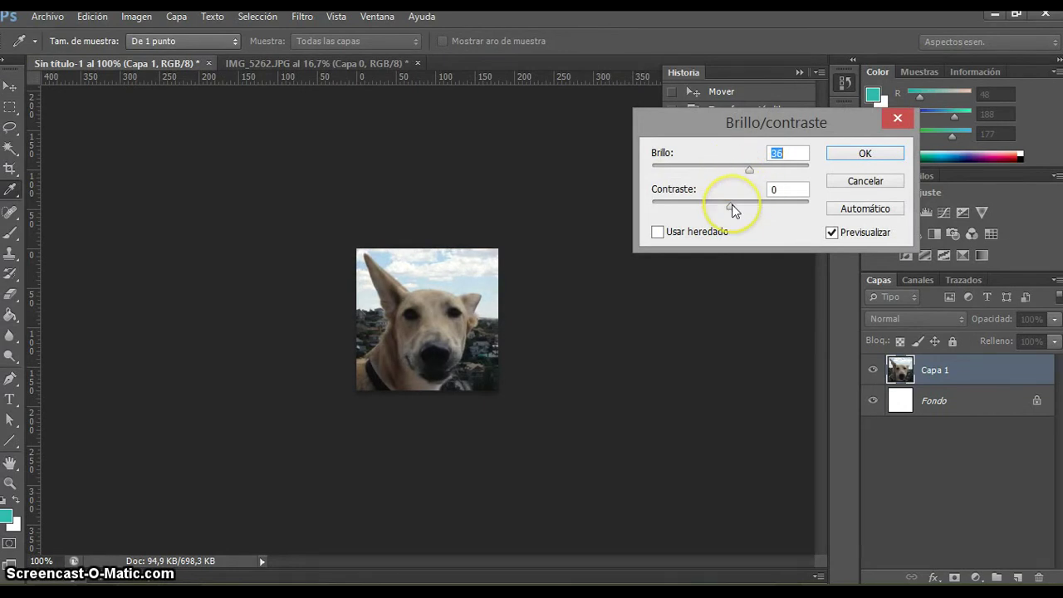
{"action": "left_click_drag", "start_coordinate": [733, 208], "coordinate": [746, 208]}
{"action": "left_click", "coordinate": [873, 160]}
Open the Filter Gallery for Capa 1 and preview the Artístico filters Color diluido, Cuarteado, Espátula, Esponja, Fresco and Película granulada.
{"action": "left_click", "coordinate": [302, 17]}
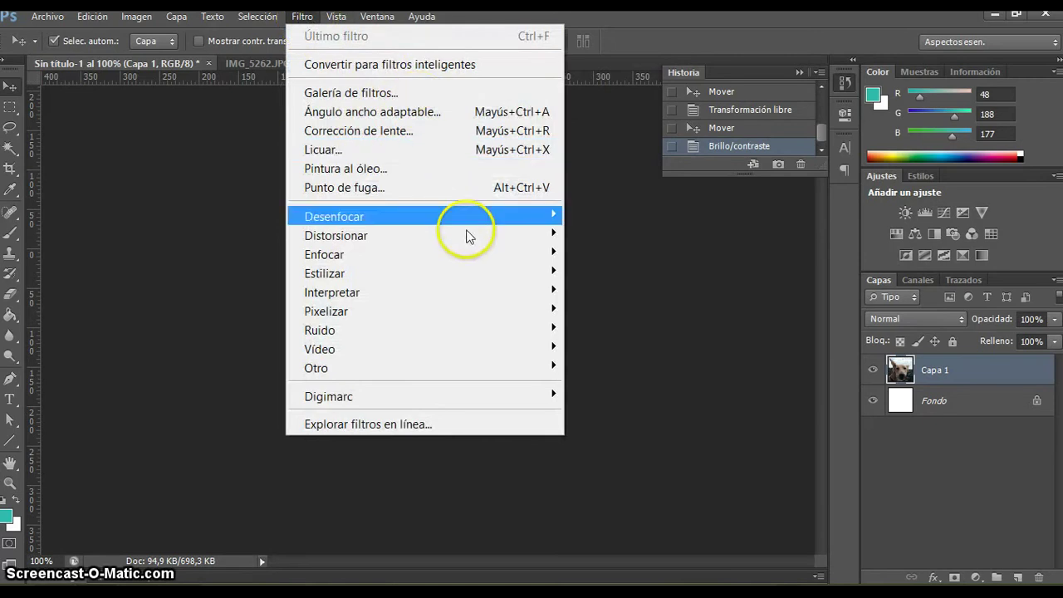
{"action": "left_click", "coordinate": [437, 93]}
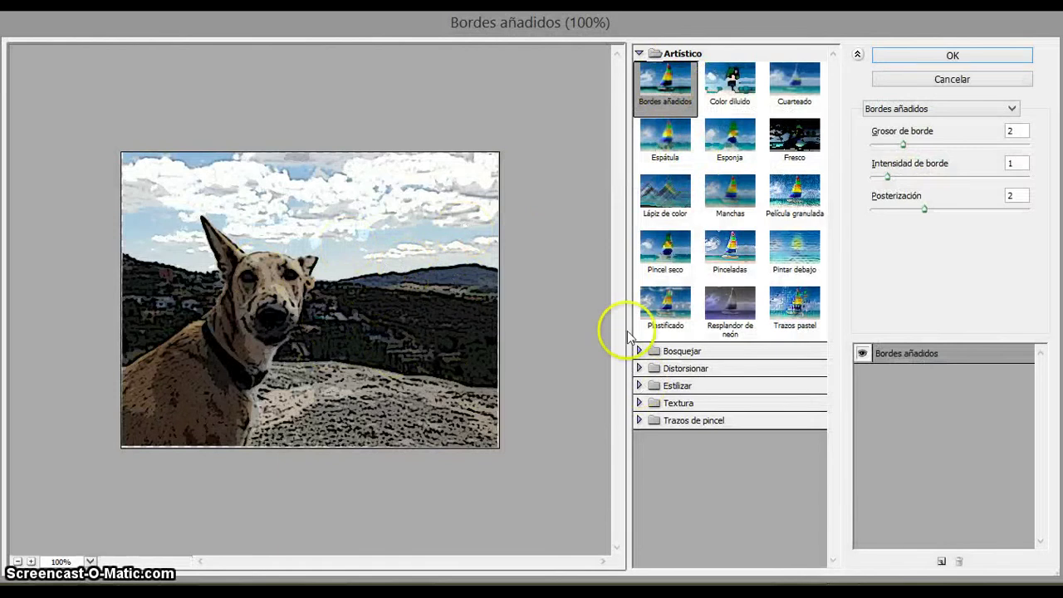
{"action": "left_click", "coordinate": [728, 91]}
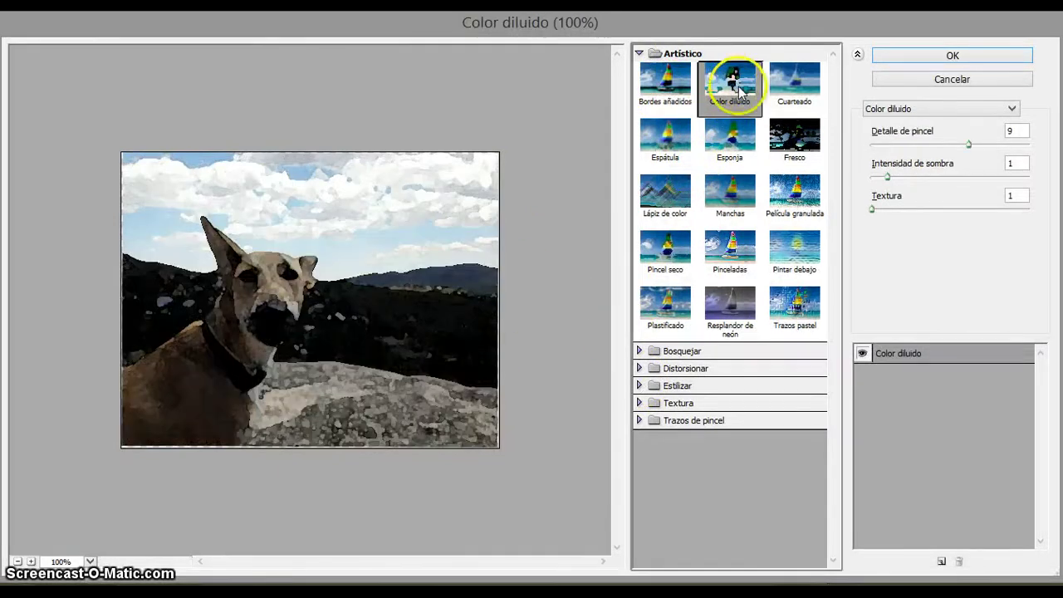
{"action": "left_click", "coordinate": [804, 99]}
{"action": "left_click", "coordinate": [675, 143]}
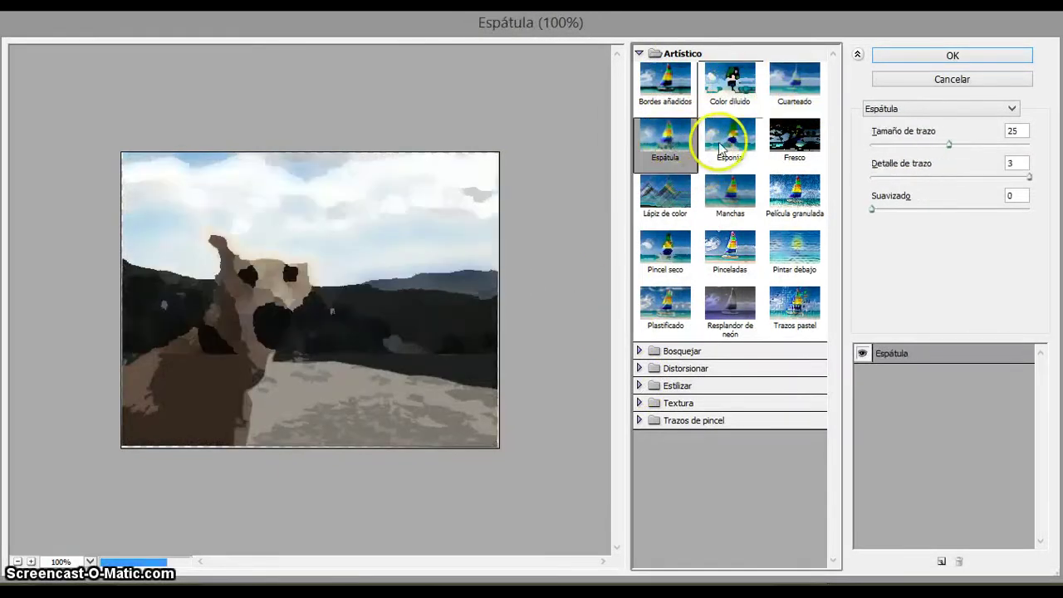
{"action": "left_click", "coordinate": [733, 146]}
{"action": "left_click", "coordinate": [795, 148]}
{"action": "left_click", "coordinate": [795, 198]}
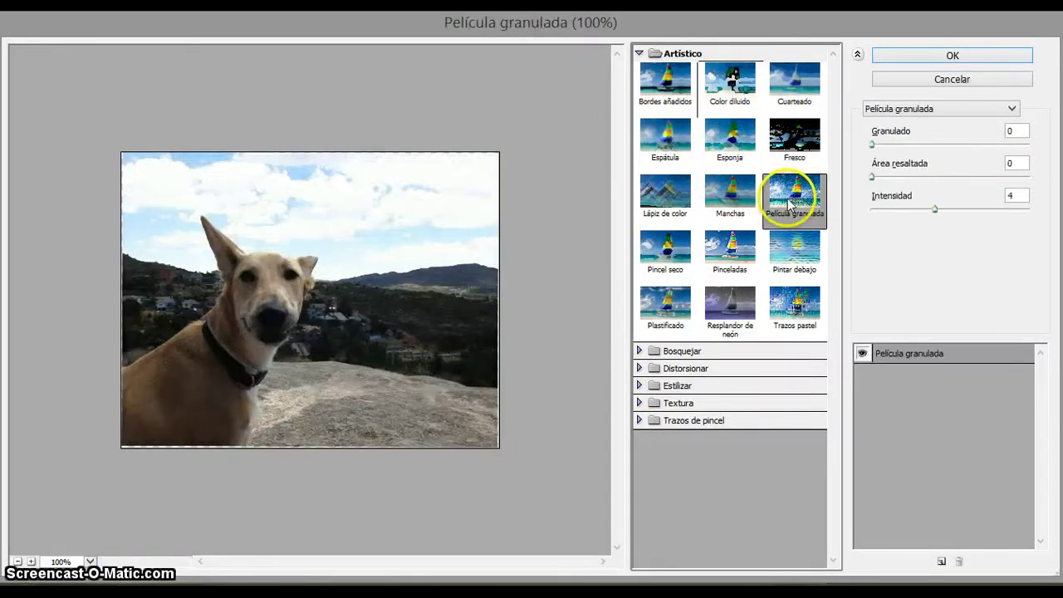
Preview the Artístico filters Lápiz de color, Pincel seco, Pinceladas, Pintar debajo, Trazos pastel, Resplandor de neón, and Plastificado with intensity 9.
{"action": "left_click", "coordinate": [669, 204]}
{"action": "left_click", "coordinate": [663, 245]}
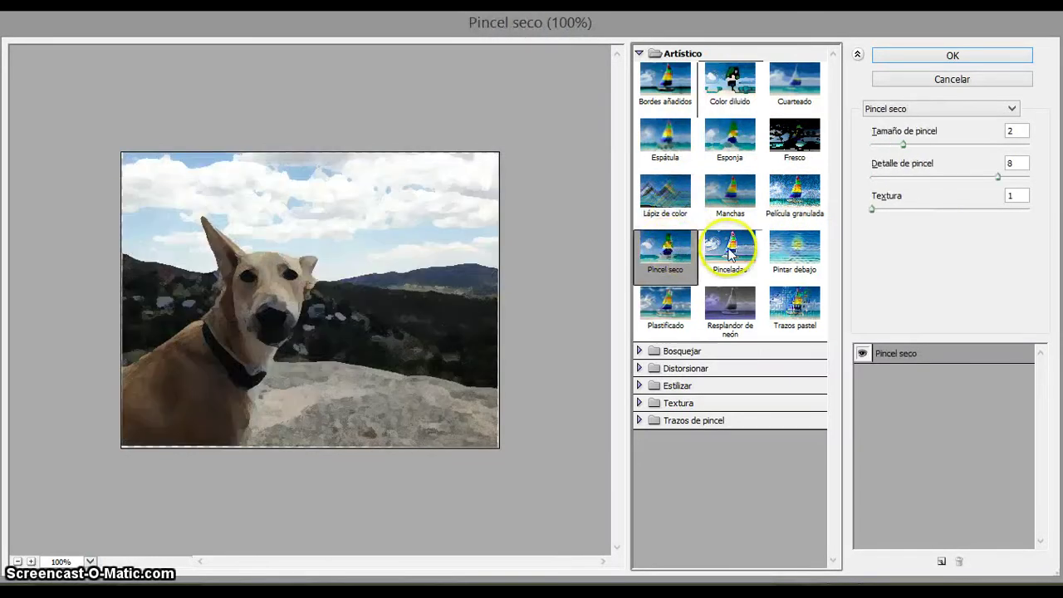
{"action": "left_click", "coordinate": [730, 251]}
{"action": "left_click", "coordinate": [798, 245]}
{"action": "left_click", "coordinate": [799, 322]}
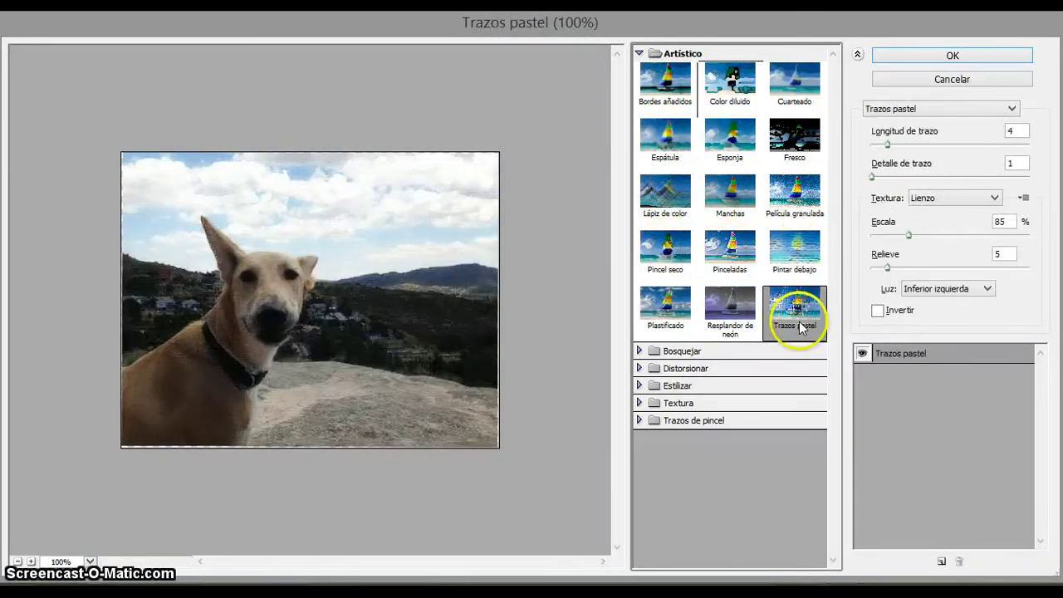
{"action": "left_click", "coordinate": [736, 333]}
{"action": "left_click", "coordinate": [645, 309]}
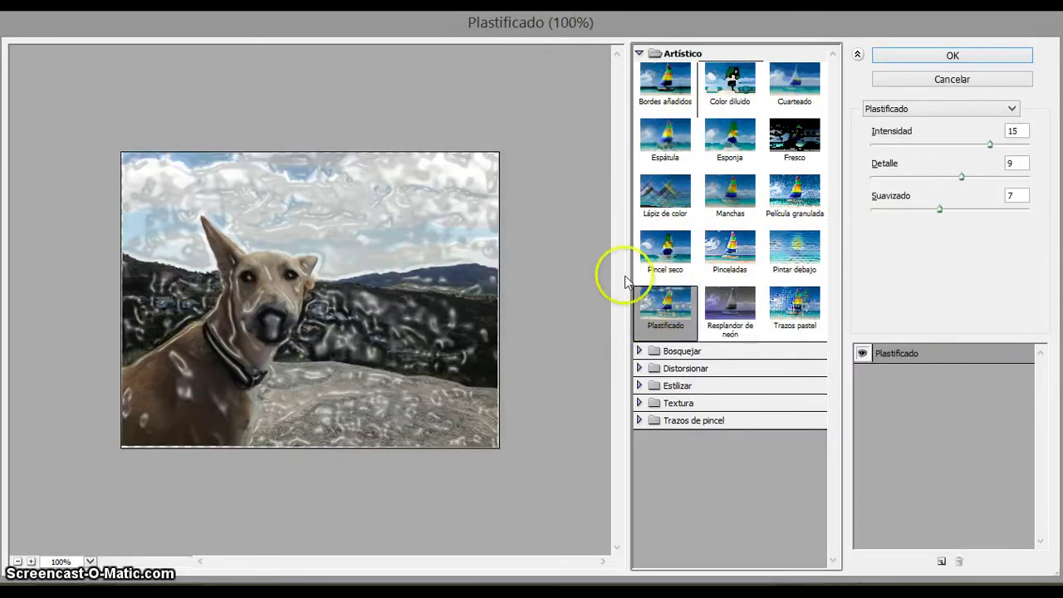
{"action": "left_click_drag", "start_coordinate": [986, 145], "coordinate": [940, 147]}
Preview the Bosquejar filters Bajorrelieve, Bordes rasgados, Carboncillo, Cromo and Conté Crayon on the dog photo.
{"action": "left_click", "coordinate": [660, 353]}
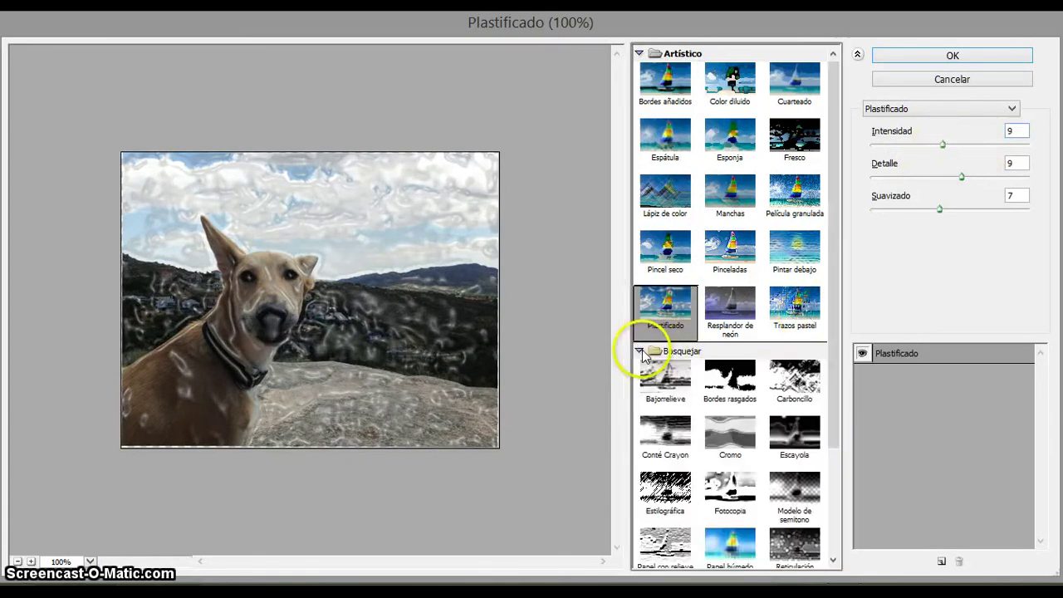
{"action": "left_click", "coordinate": [652, 384]}
{"action": "left_click", "coordinate": [731, 378]}
{"action": "left_click", "coordinate": [803, 394]}
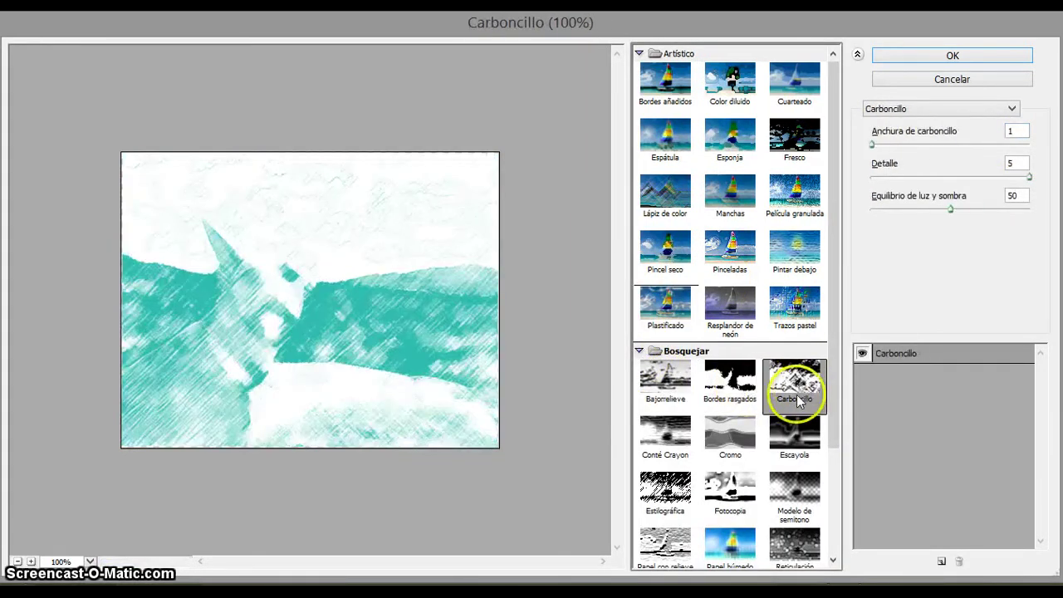
{"action": "scroll", "coordinate": [790, 420], "scroll_direction": "down", "scroll_amount": 1}
{"action": "left_click", "coordinate": [724, 412]}
{"action": "left_click", "coordinate": [671, 411]}
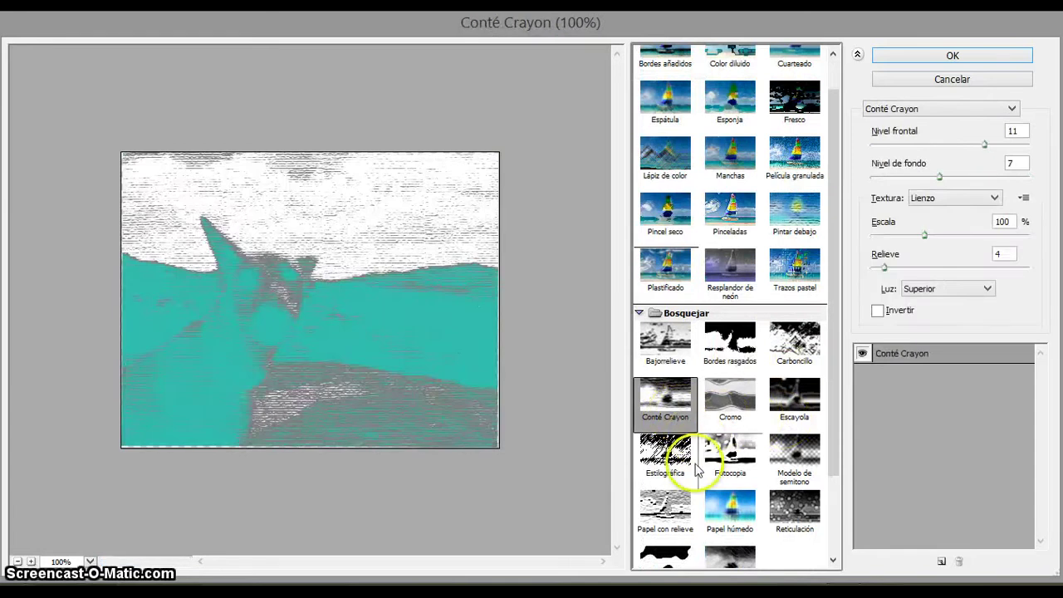
Preview the Bosquejar filters Estilográfica, Fotocopia, Modelo de semitono, Papel húmedo and Tiza y carboncillo, and collapse that category.
{"action": "left_click", "coordinate": [668, 452]}
{"action": "left_click", "coordinate": [730, 453]}
{"action": "left_click", "coordinate": [794, 465]}
{"action": "scroll", "coordinate": [748, 498], "scroll_direction": "down", "scroll_amount": 1}
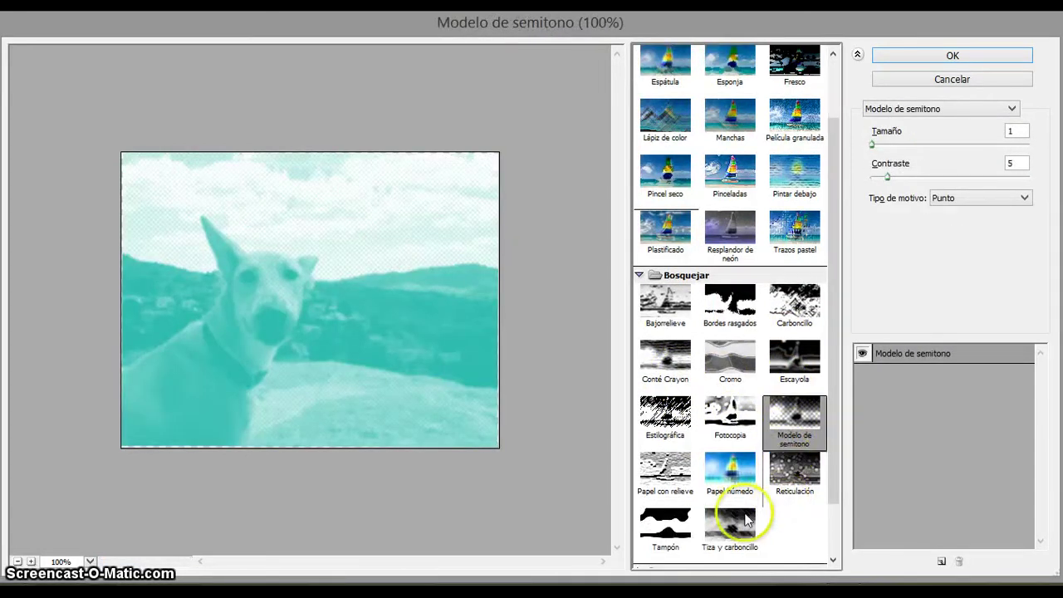
{"action": "left_click", "coordinate": [730, 482]}
{"action": "left_click", "coordinate": [730, 532]}
{"action": "scroll", "coordinate": [727, 425], "scroll_direction": "down", "scroll_amount": 1}
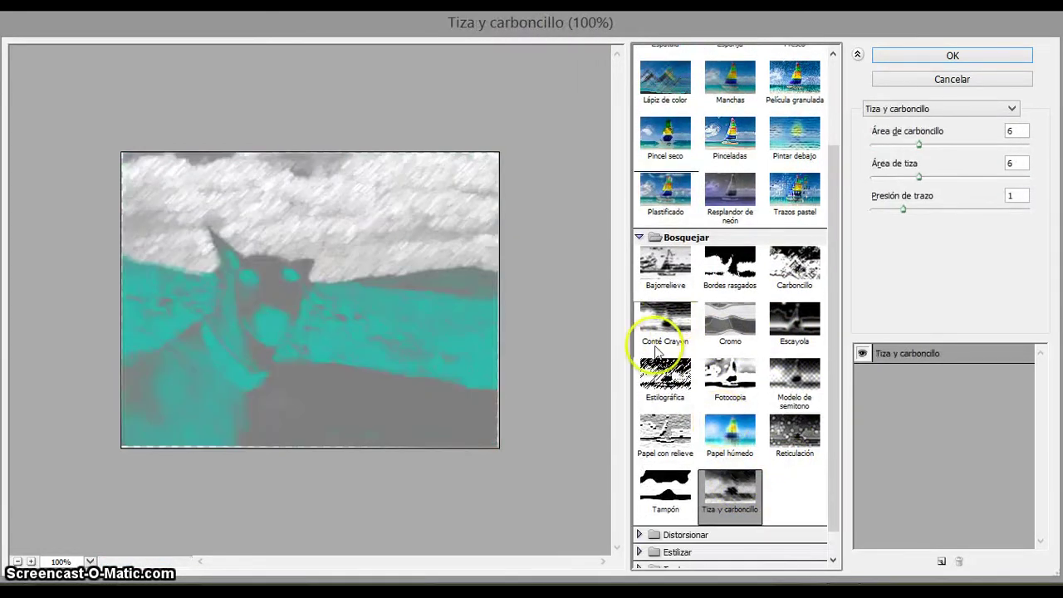
{"action": "left_click", "coordinate": [638, 236]}
Preview the Distorsionar filters Cristal, Ondas marinas and Resplandor difuso, and the Estilizar filter Bordes resplandecientes.
{"action": "left_click", "coordinate": [645, 370]}
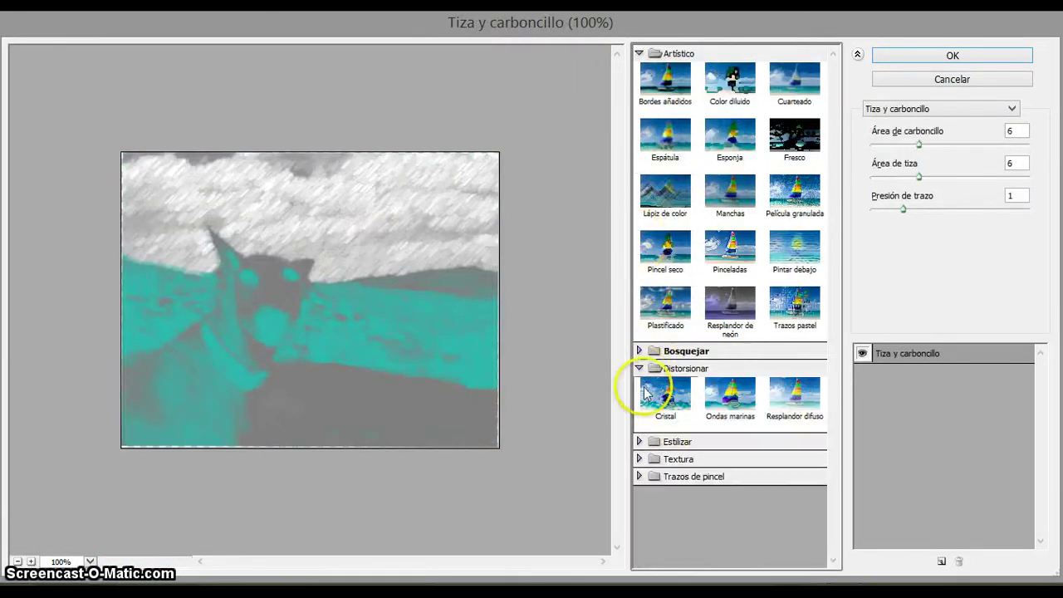
{"action": "left_click", "coordinate": [665, 394]}
{"action": "left_click", "coordinate": [727, 395]}
{"action": "left_click", "coordinate": [796, 400]}
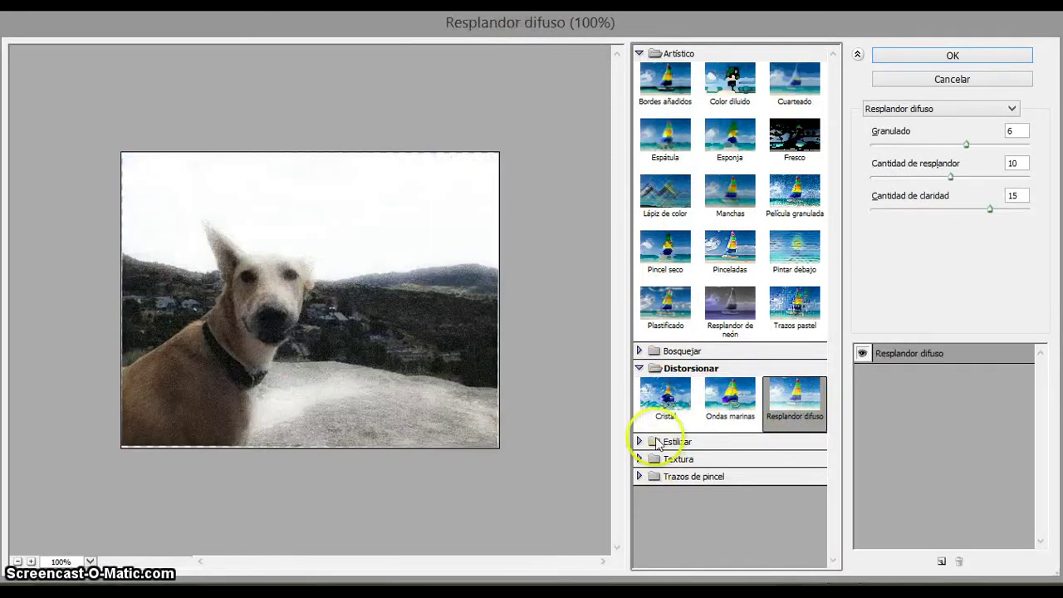
{"action": "left_click", "coordinate": [641, 442]}
{"action": "left_click", "coordinate": [656, 465]}
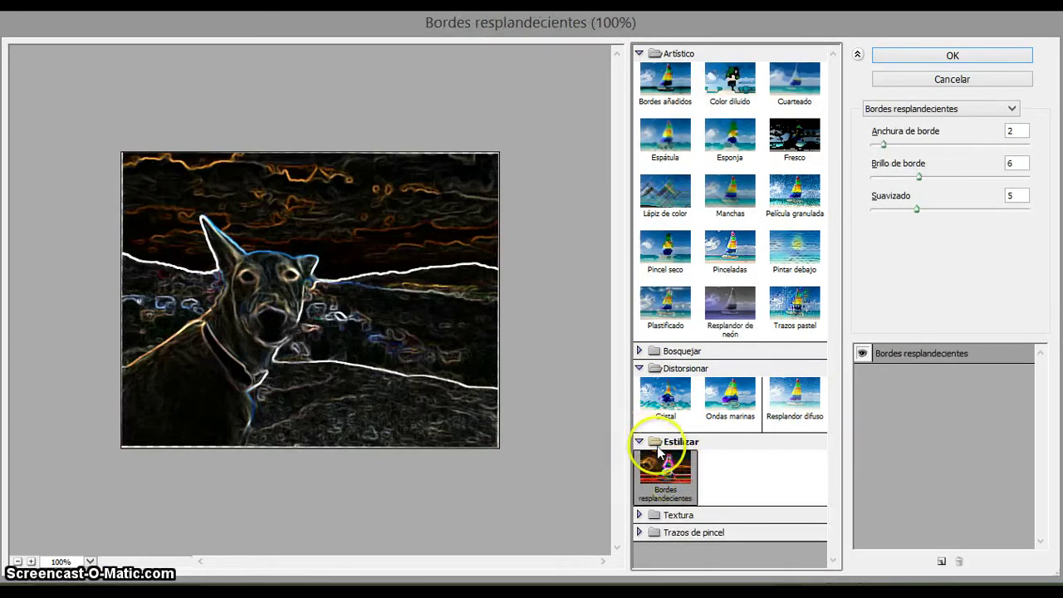
Preview the Textura filters Azulejo de mosaico, Granulado, Grietas, Texturizar and Vidriera, and collapse that category.
{"action": "left_click", "coordinate": [660, 516]}
{"action": "left_click", "coordinate": [665, 538]}
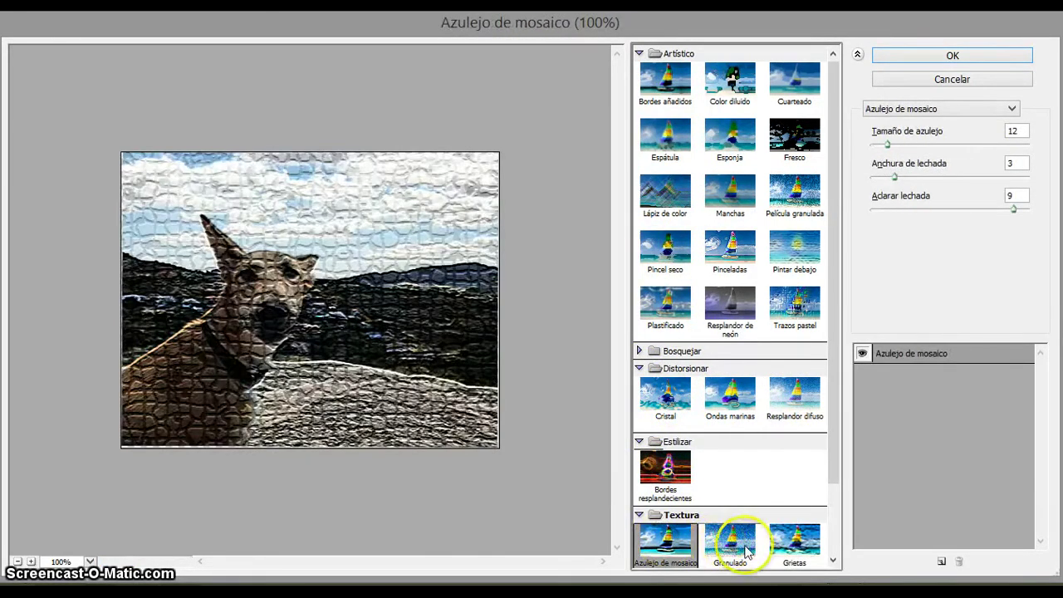
{"action": "left_click", "coordinate": [733, 545]}
{"action": "left_click", "coordinate": [795, 540]}
{"action": "scroll", "coordinate": [795, 540], "scroll_direction": "down", "scroll_amount": 2}
{"action": "left_click", "coordinate": [722, 517]}
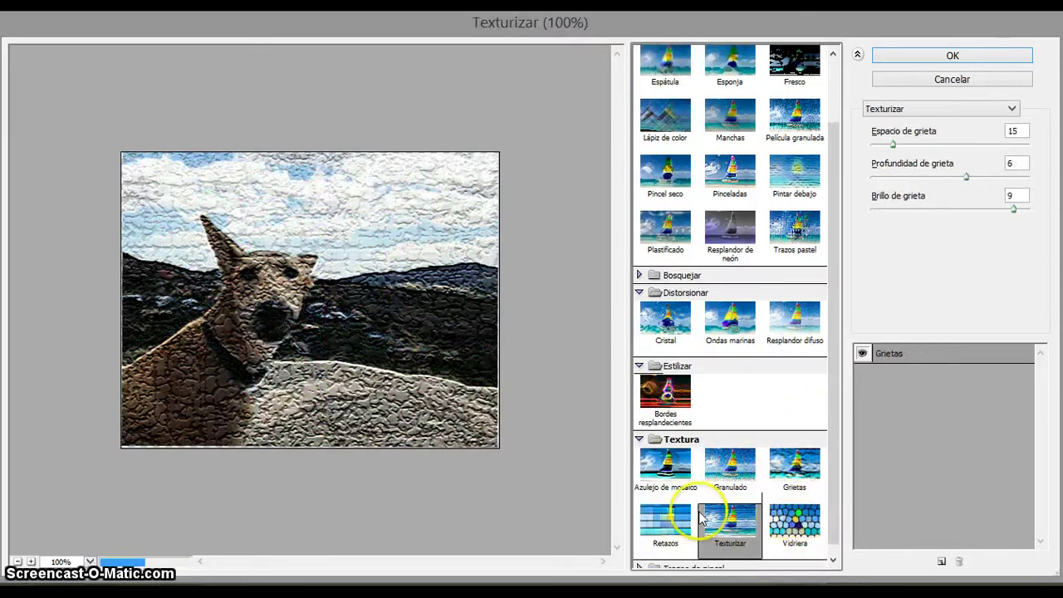
{"action": "left_click", "coordinate": [792, 525]}
{"action": "scroll", "coordinate": [724, 499], "scroll_direction": "down", "scroll_amount": 1}
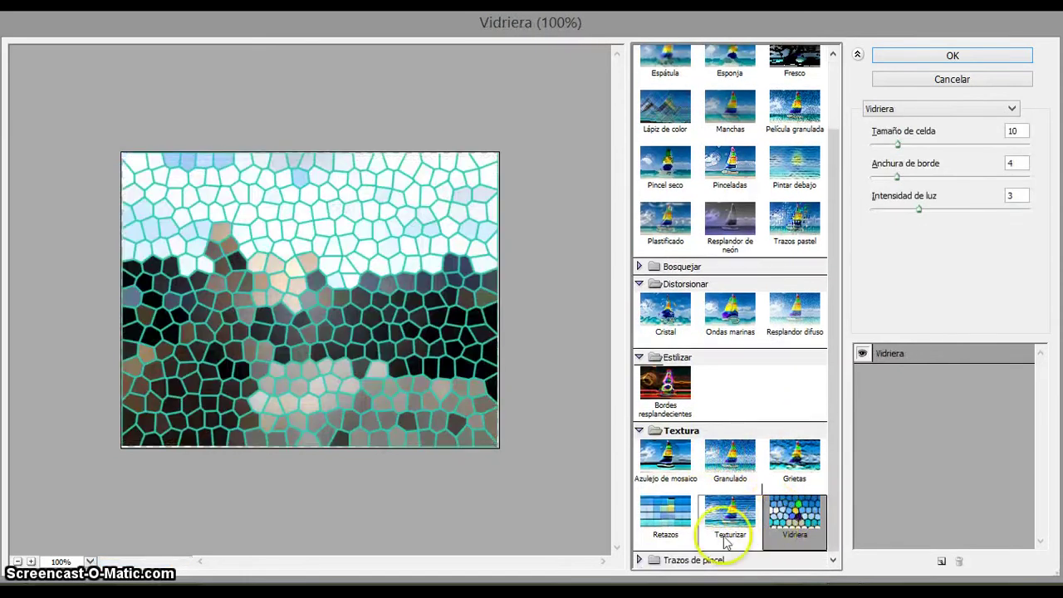
{"action": "left_click", "coordinate": [652, 430]}
Preview the Artístico filter Bordes añadidos with Grosor de borde 0, Intensidad de borde 0 and Posterización 3.
{"action": "left_click", "coordinate": [658, 79]}
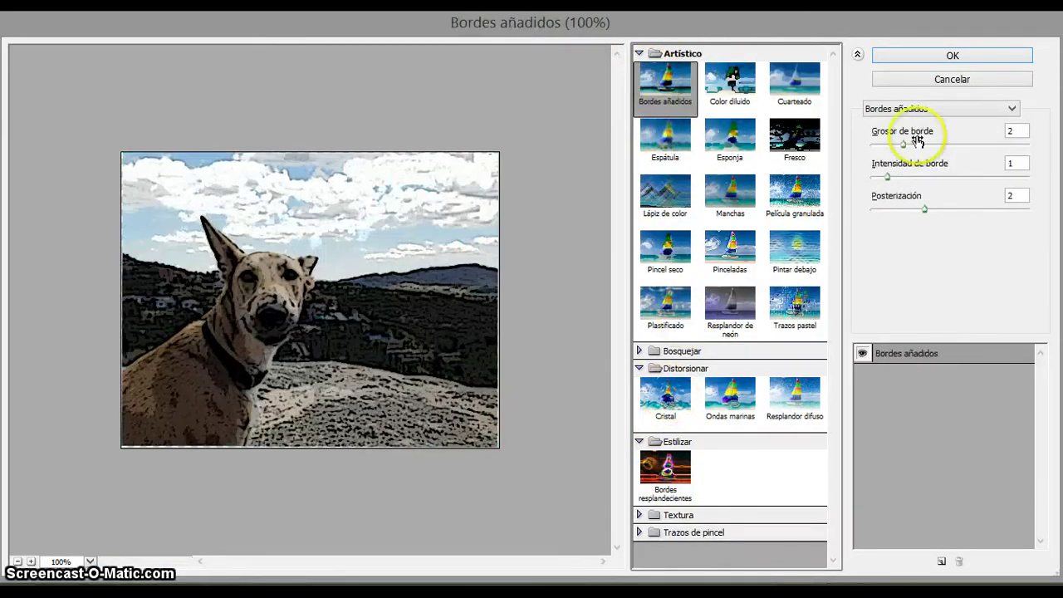
{"action": "left_click_drag", "start_coordinate": [903, 146], "coordinate": [889, 147]}
{"action": "left_click_drag", "start_coordinate": [924, 208], "coordinate": [951, 216]}
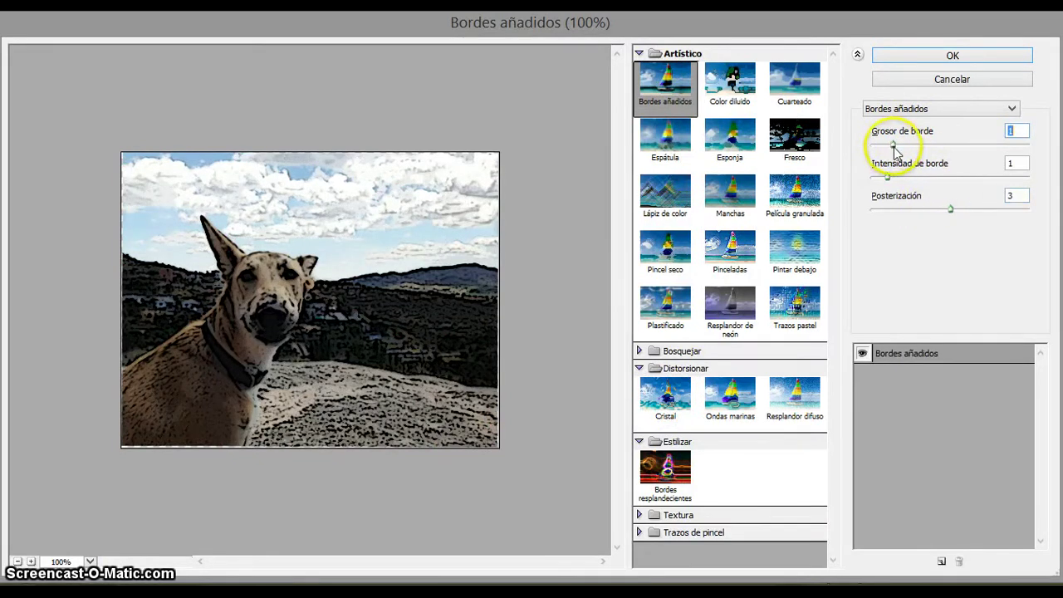
{"action": "mouse_move", "coordinate": [886, 178]}
{"action": "left_mouse_down"}
{"action": "mouse_move", "coordinate": [935, 183]}
{"action": "mouse_move", "coordinate": [878, 183]}
{"action": "left_mouse_up"}
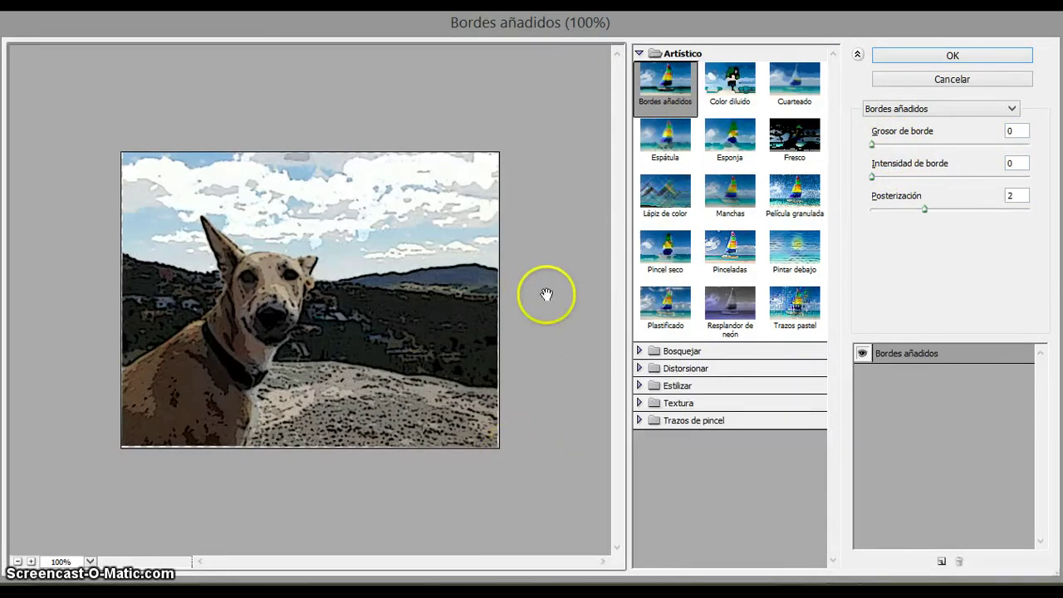
{"action": "left_click", "coordinate": [926, 211]}
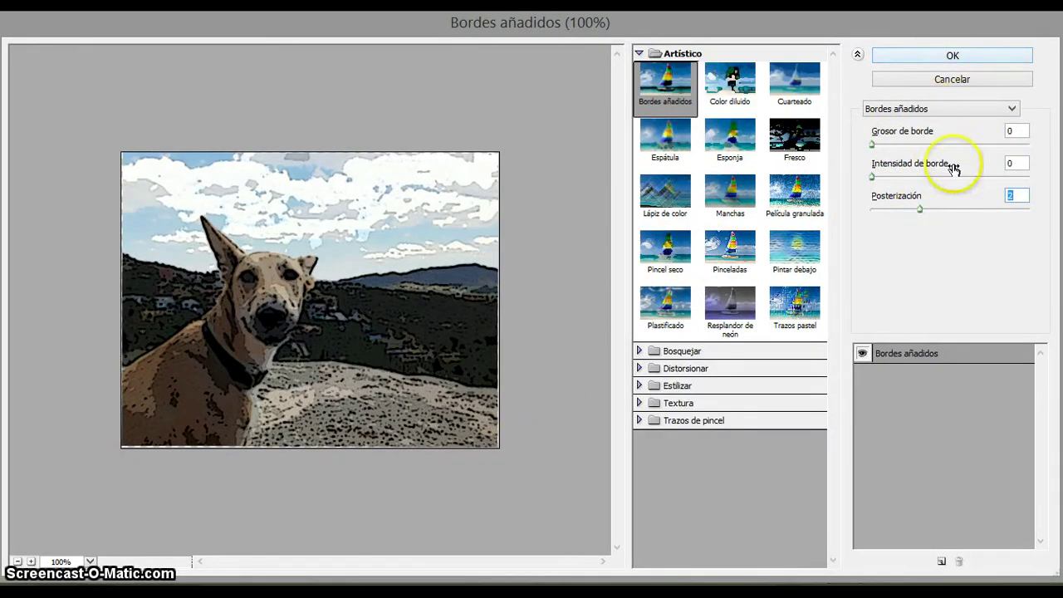
{"action": "left_click_drag", "start_coordinate": [921, 210], "coordinate": [951, 216]}
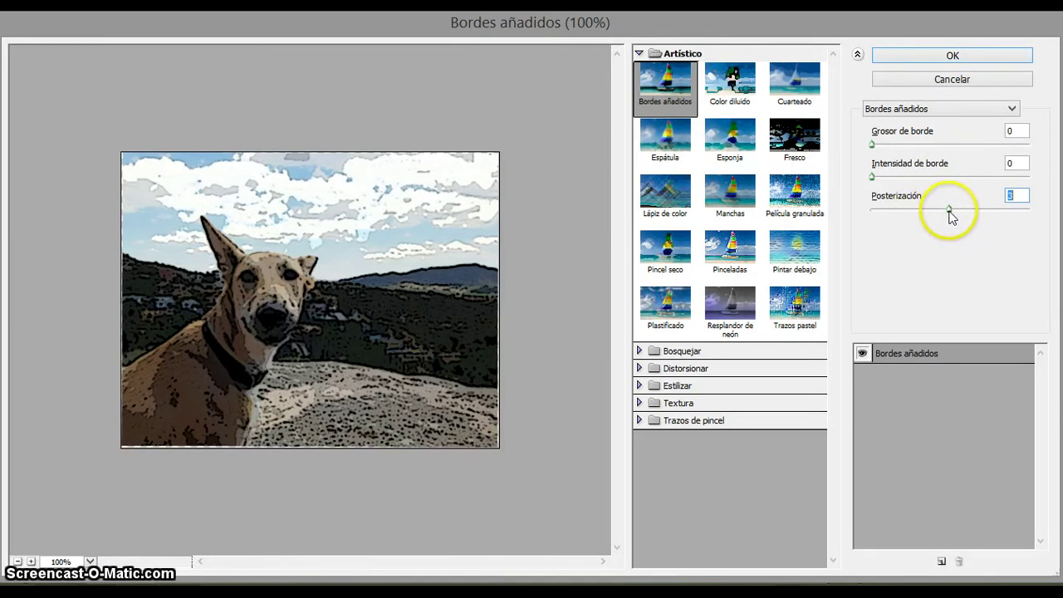
Apply Bordes añadidos with Grosor de borde 0, Intensidad de borde 0 and Posterización 2, and revert the history to the last Mover state.
{"action": "left_click_drag", "start_coordinate": [880, 177], "coordinate": [897, 178]}
{"action": "left_click_drag", "start_coordinate": [872, 145], "coordinate": [878, 178]}
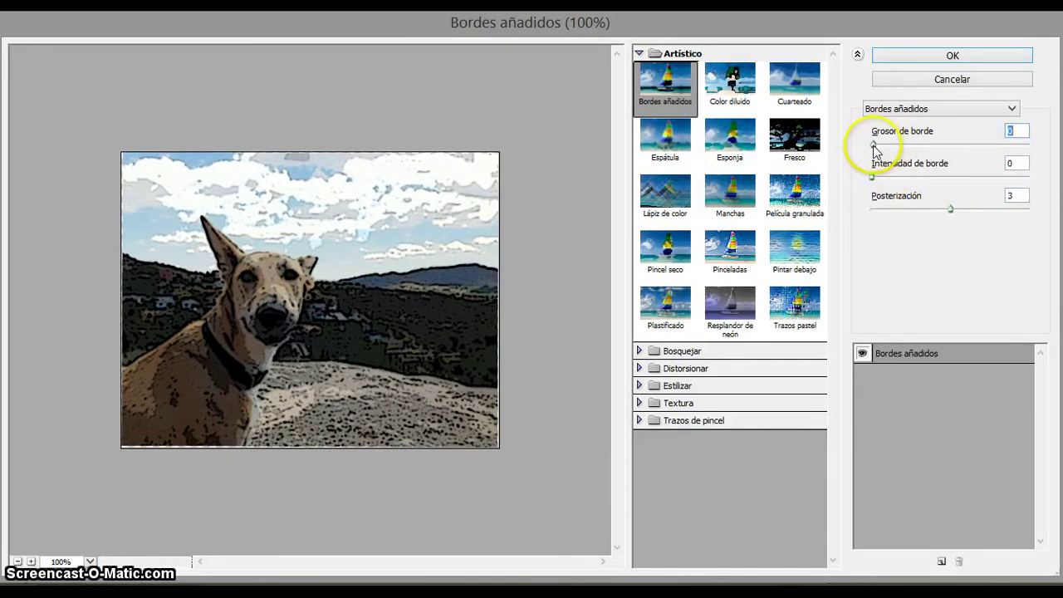
{"action": "left_click", "coordinate": [874, 180]}
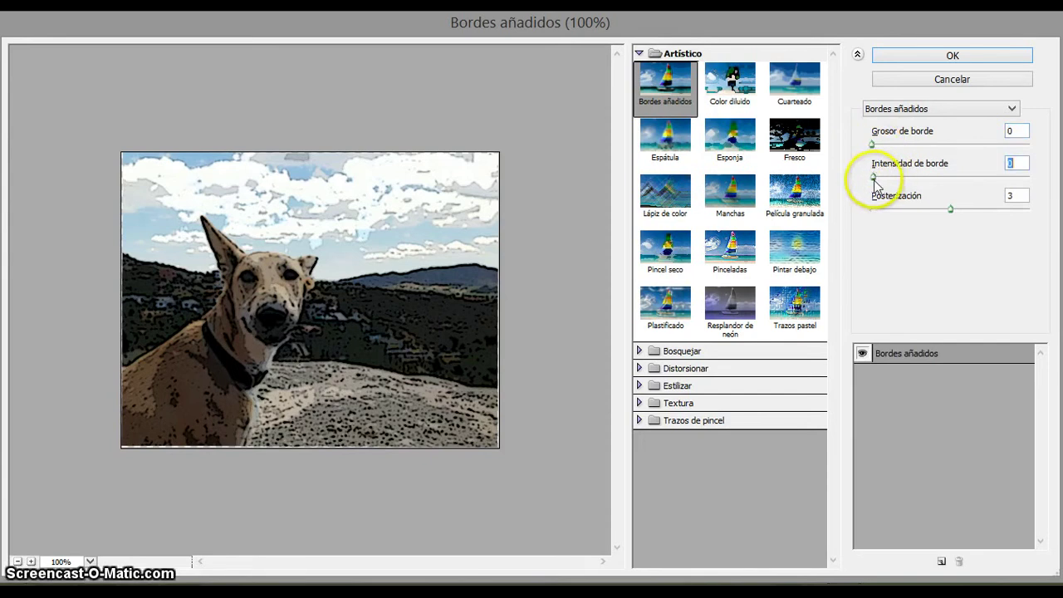
{"action": "left_click", "coordinate": [950, 209]}
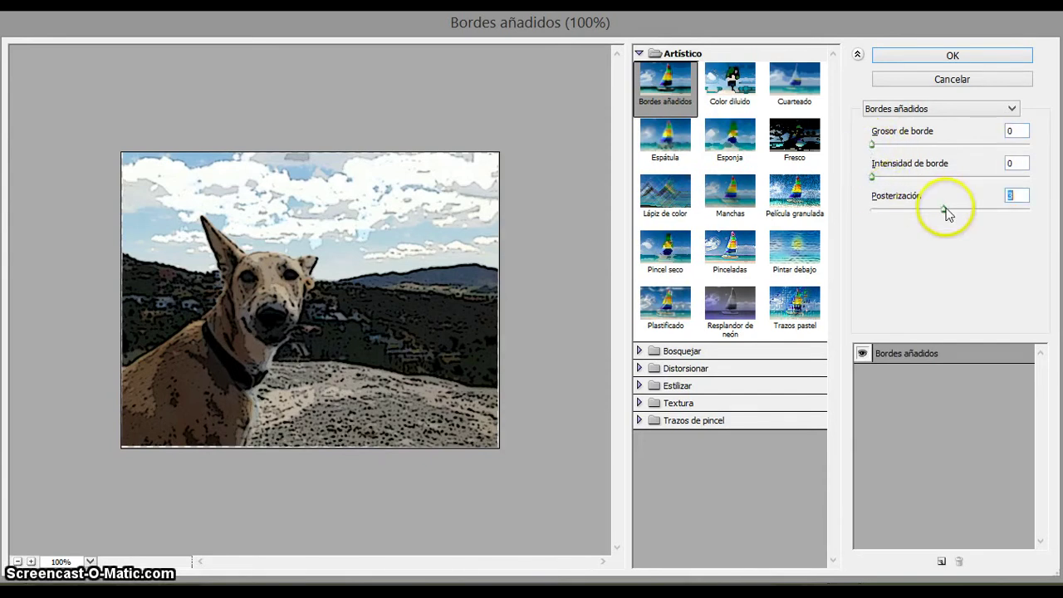
{"action": "left_click_drag", "start_coordinate": [941, 212], "coordinate": [918, 213]}
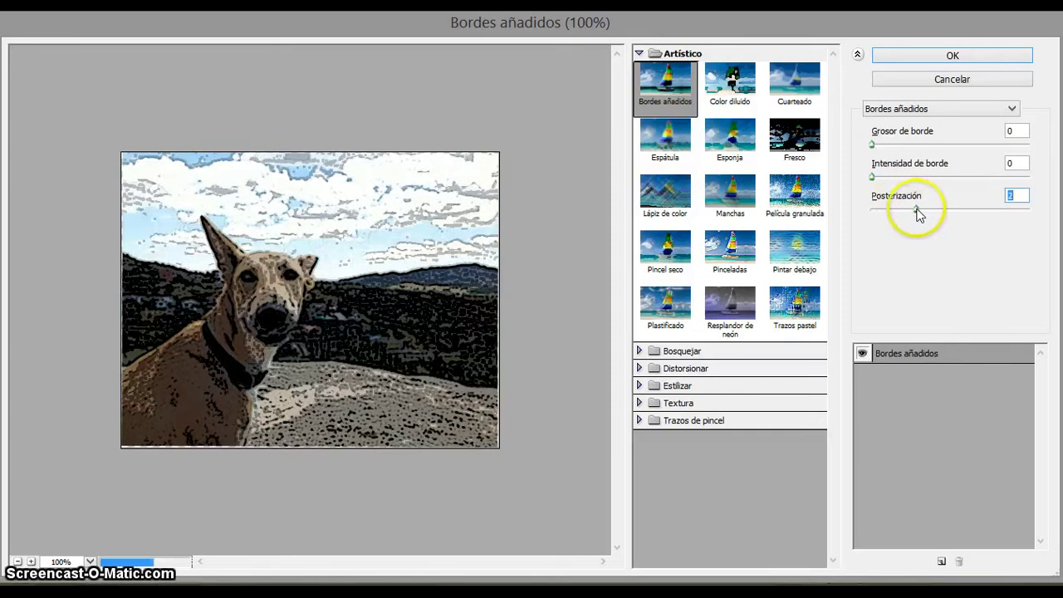
{"action": "left_click", "coordinate": [953, 56]}
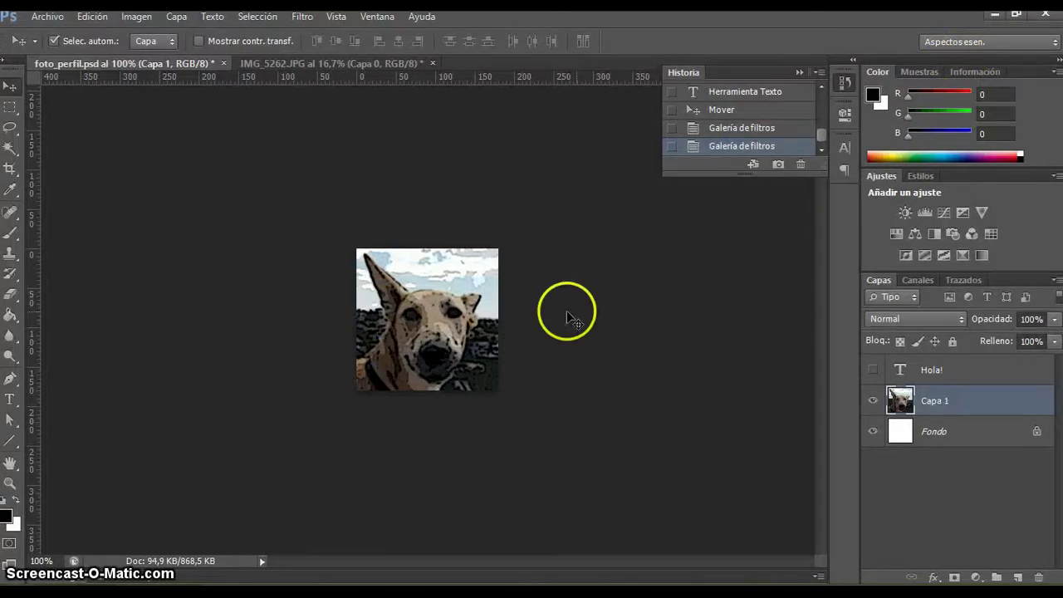
{"action": "left_click", "coordinate": [749, 111]}
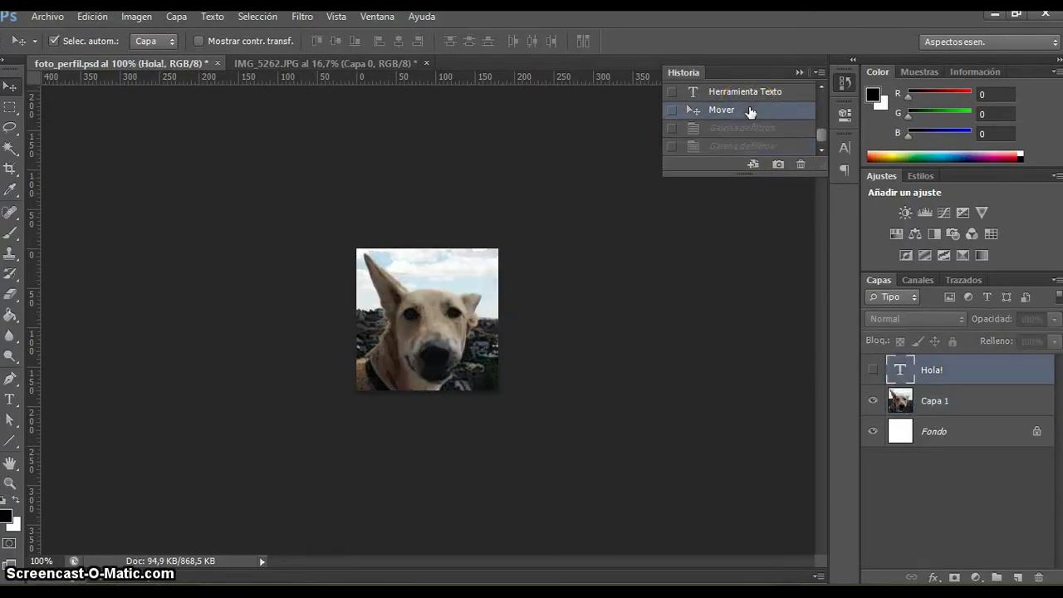
Add the text "Hola" in 24 pt Poiret One and move it over the sky beside the dog's ear.
{"action": "left_click", "coordinate": [13, 401]}
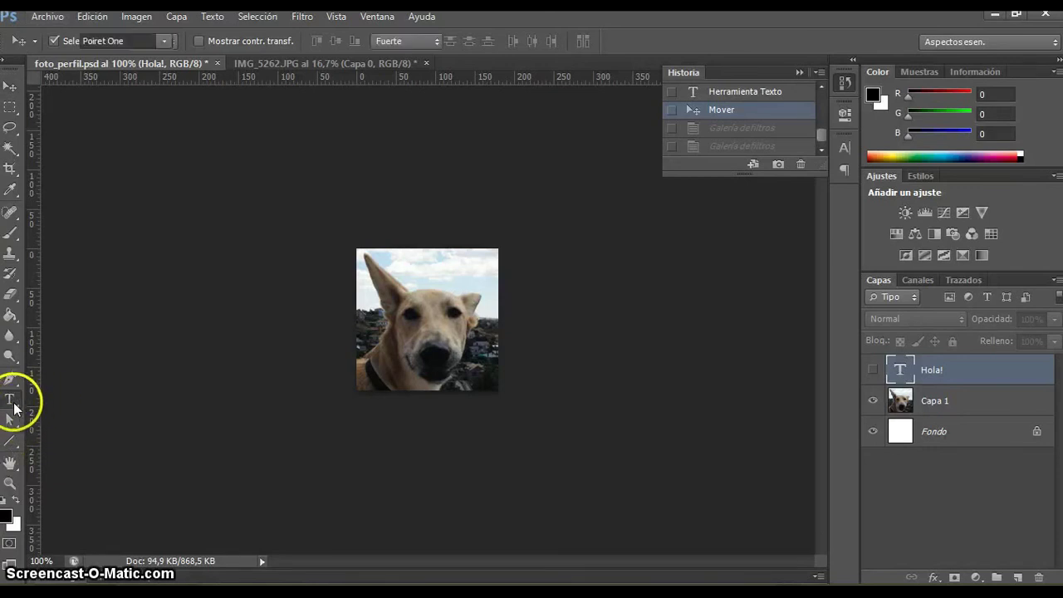
{"action": "left_click", "coordinate": [409, 253]}
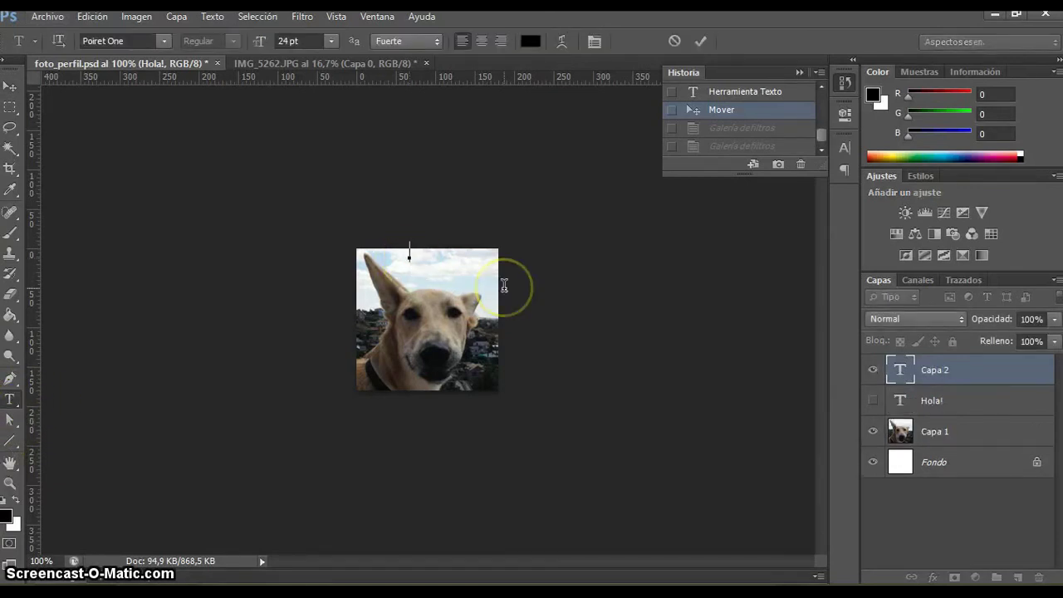
{"action": "type", "text": "Hola"}
{"action": "left_click", "coordinate": [10, 86]}
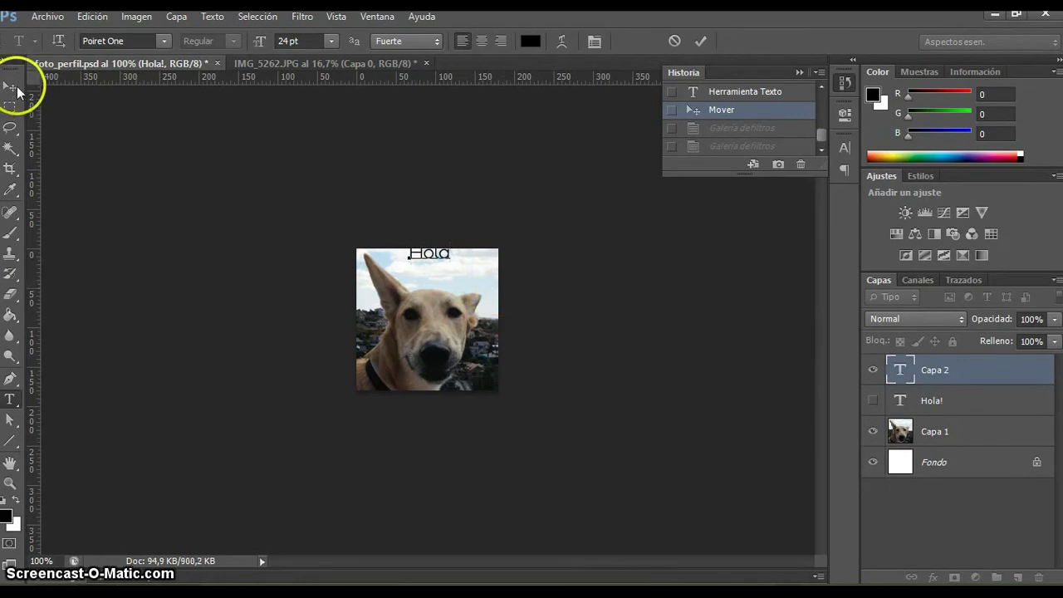
{"action": "mouse_move", "coordinate": [473, 277]}
{"action": "left_mouse_down"}
{"action": "mouse_move", "coordinate": [487, 260]}
{"action": "mouse_move", "coordinate": [478, 366]}
{"action": "mouse_move", "coordinate": [439, 380]}
{"action": "mouse_move", "coordinate": [473, 277]}
{"action": "left_mouse_up"}
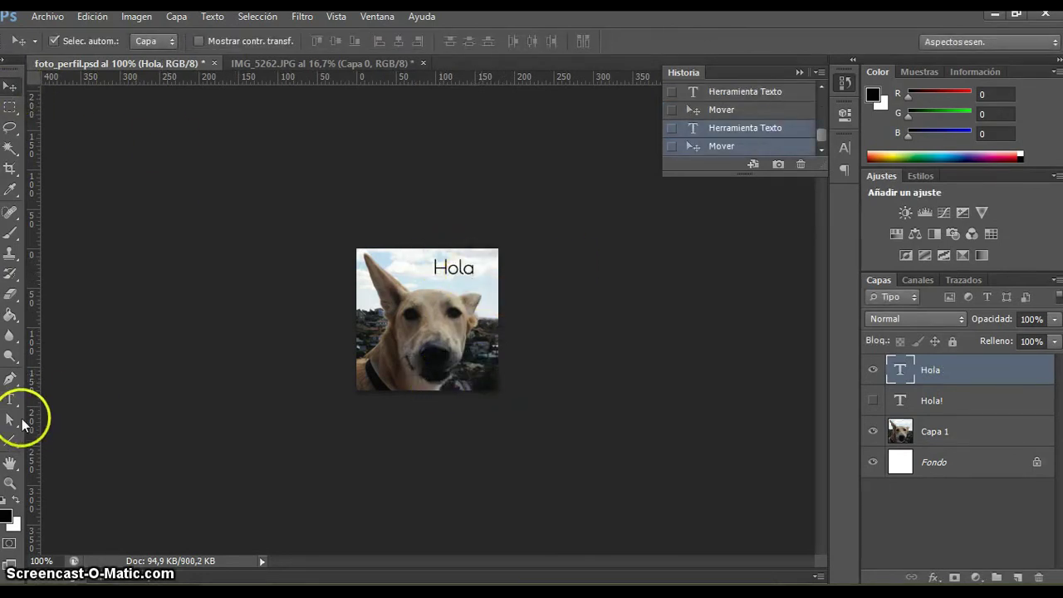
Change the color of the "Hola" text to red.
{"action": "left_click", "coordinate": [10, 399]}
{"action": "double_click", "coordinate": [442, 261]}
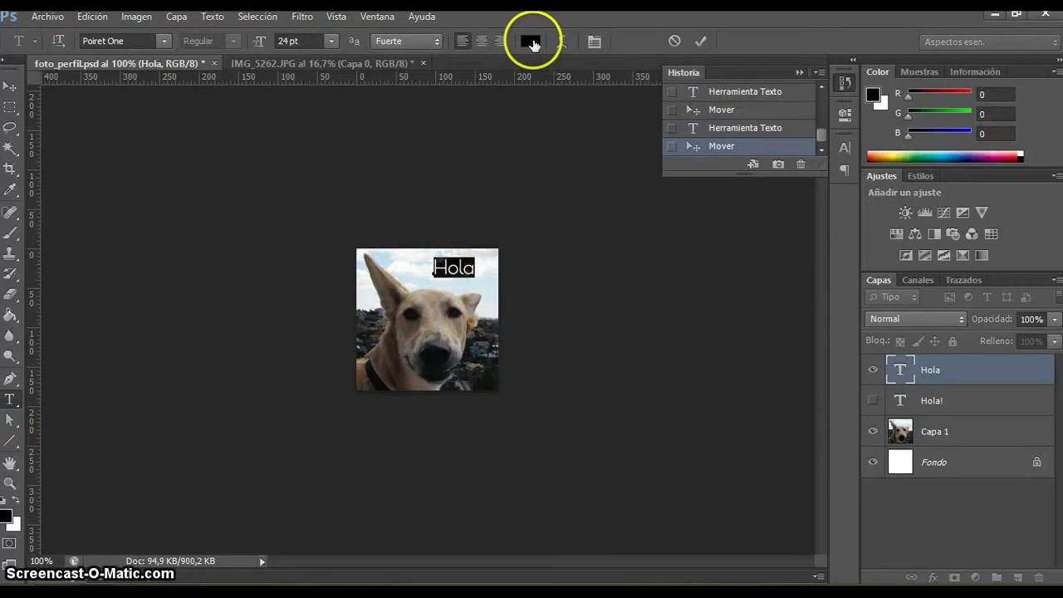
{"action": "left_click", "coordinate": [533, 43]}
{"action": "left_click", "coordinate": [419, 248]}
{"action": "left_click", "coordinate": [639, 199]}
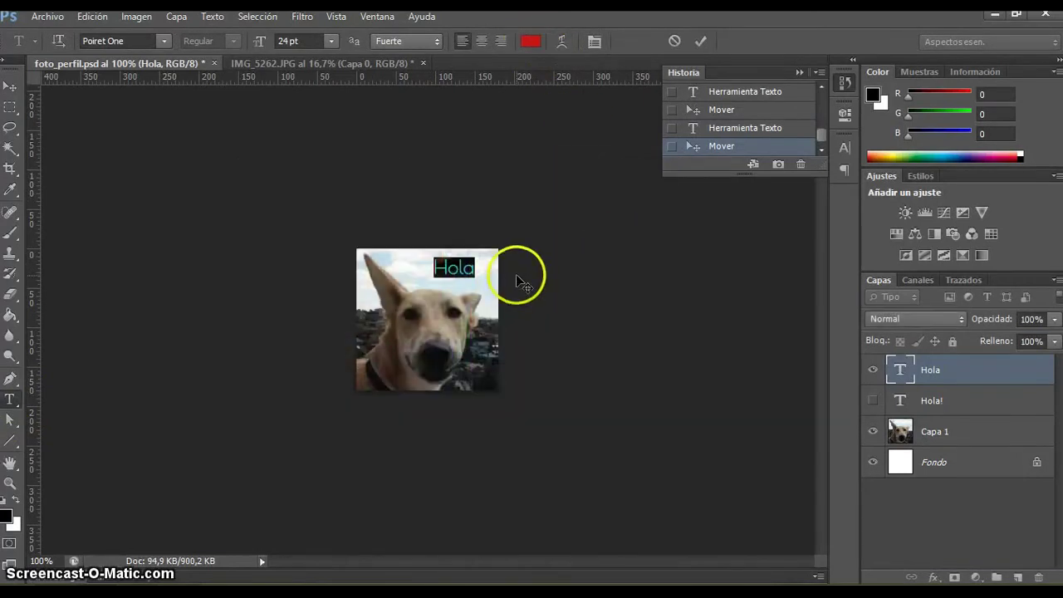
{"action": "left_click", "coordinate": [702, 41]}
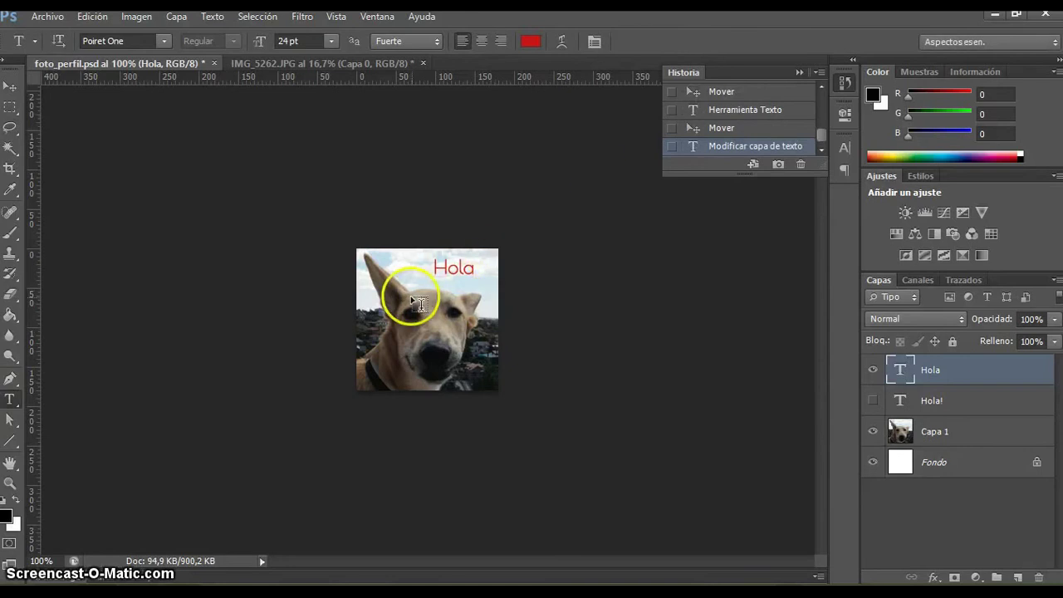
Add a second text layer reading "dddd" below the word Hola, and delete that layer.
{"action": "left_click", "coordinate": [449, 309]}
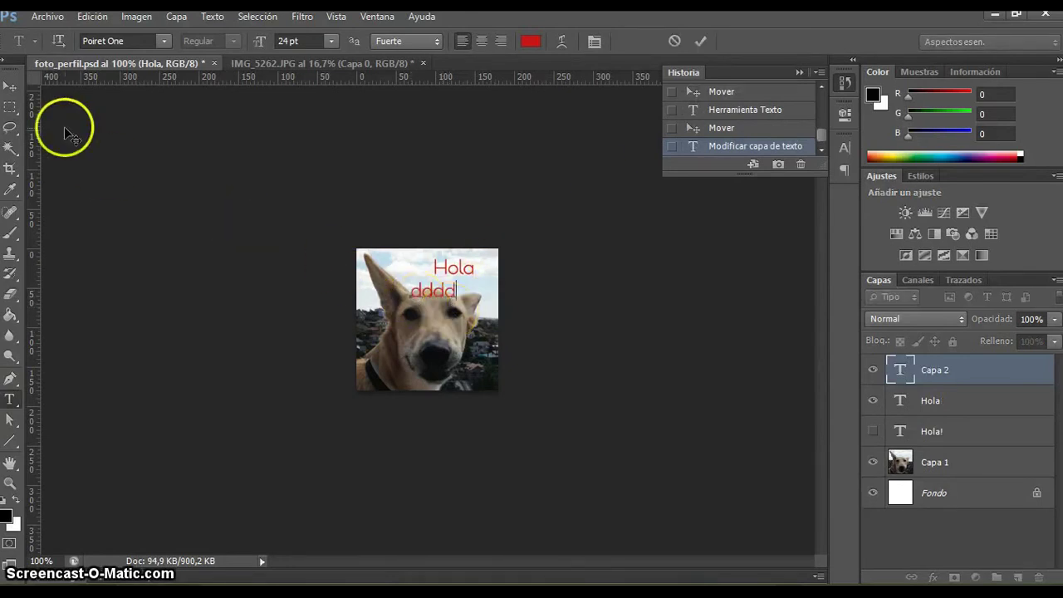
{"action": "left_click", "coordinate": [10, 87]}
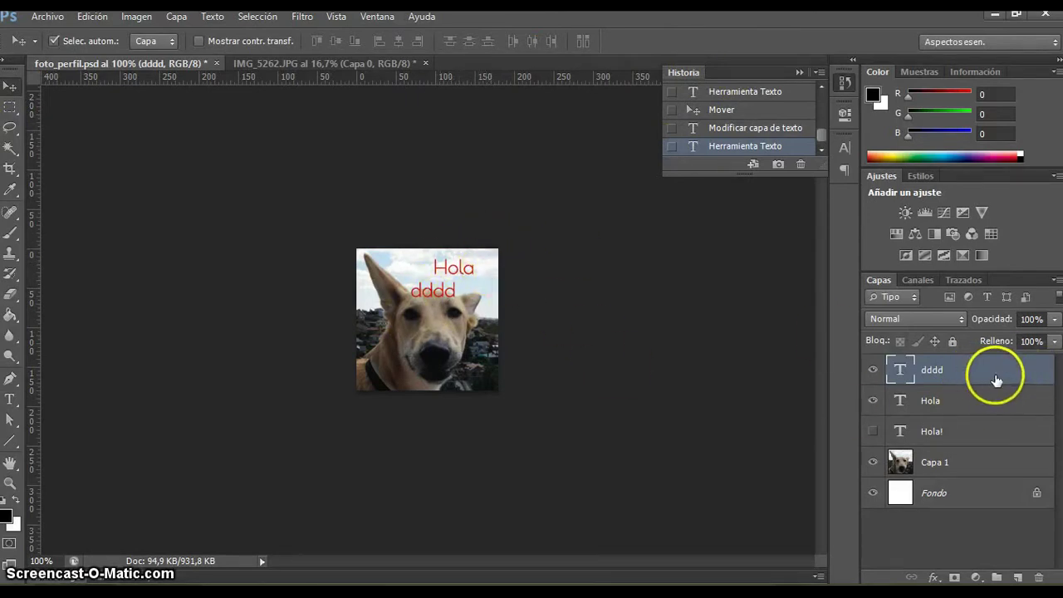
{"action": "left_click_drag", "start_coordinate": [1018, 377], "coordinate": [1038, 577]}
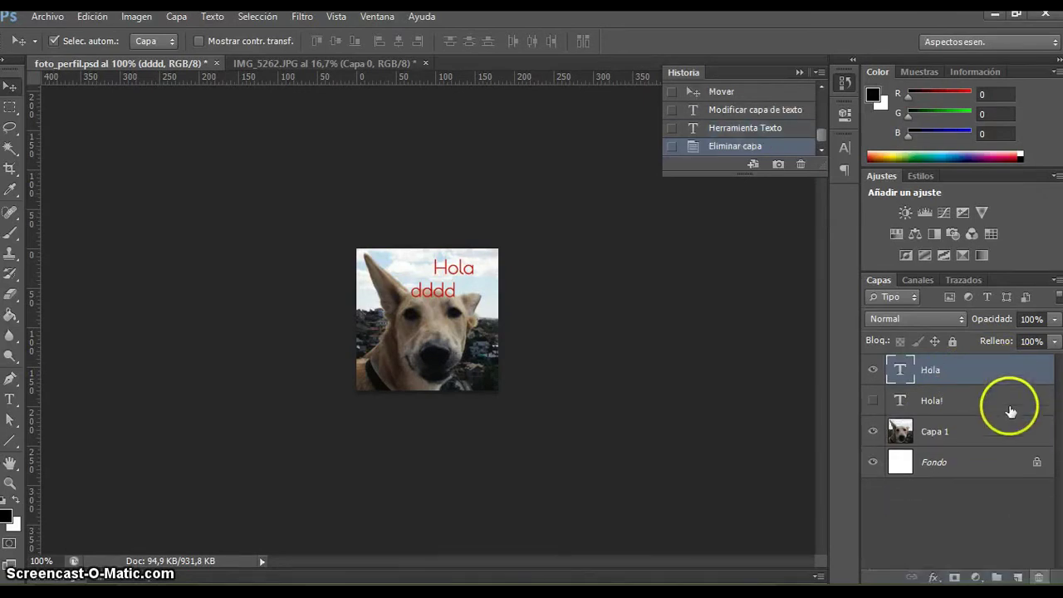
Delete the remaining text layers "Hola" and "Hola!", leaving only Capa 1 and Fondo.
{"action": "left_click", "coordinate": [1040, 579]}
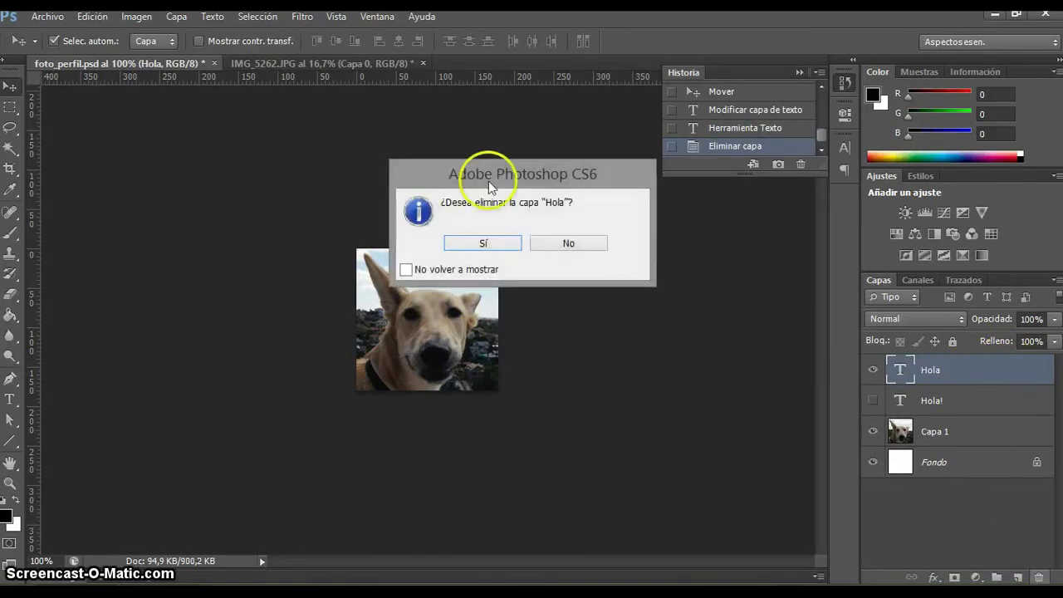
{"action": "left_click", "coordinate": [484, 242]}
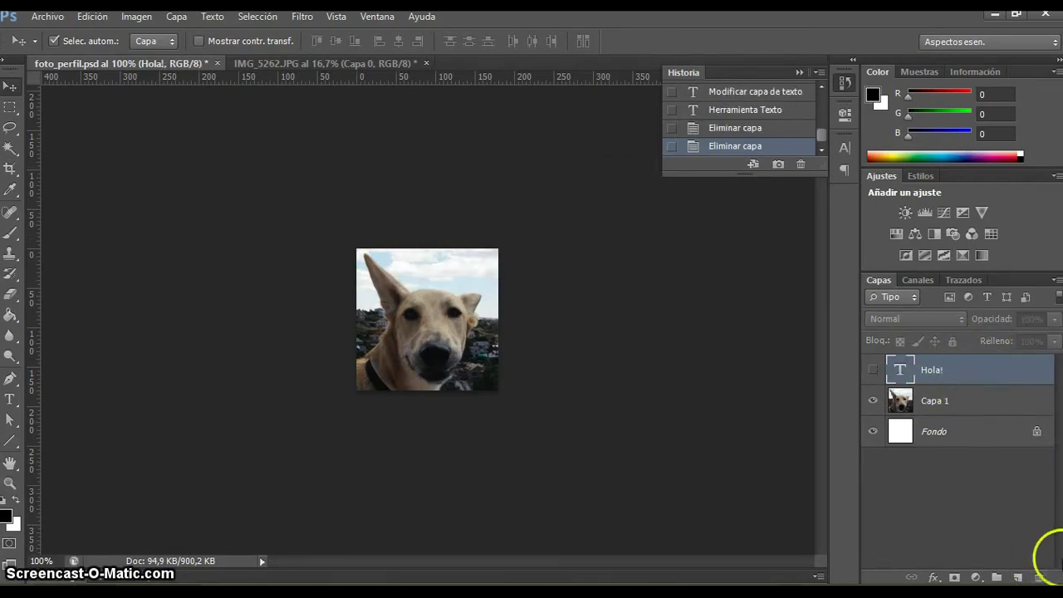
{"action": "left_click", "coordinate": [1043, 579]}
{"action": "left_click", "coordinate": [482, 239]}
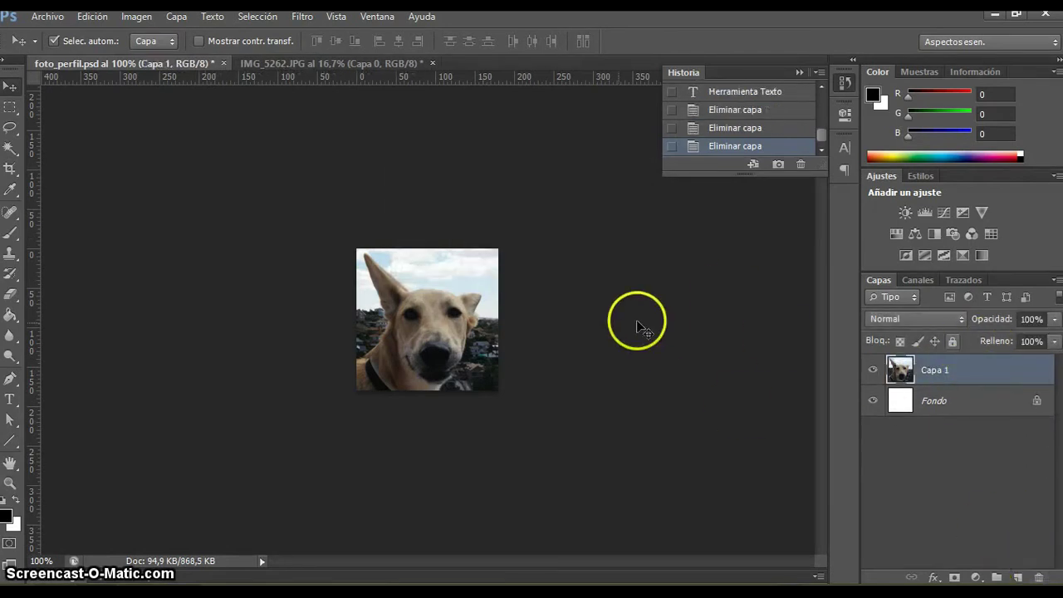
Save the document as foto_perfil.psd in Escritorio, replacing the existing file and keeping Maximizar compatibilidad on.
{"action": "left_click", "coordinate": [52, 20]}
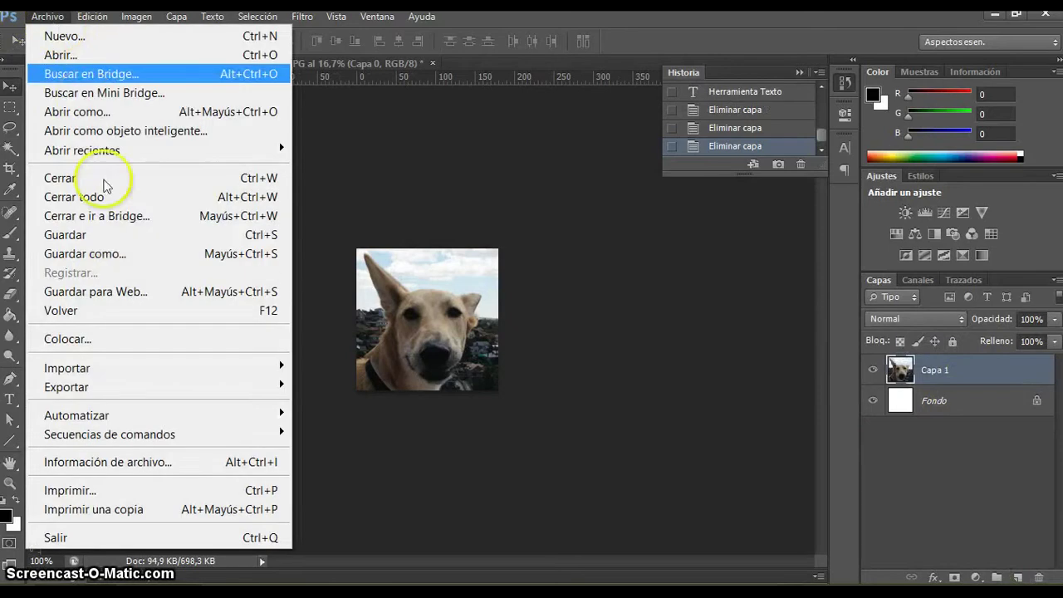
{"action": "left_click", "coordinate": [115, 254]}
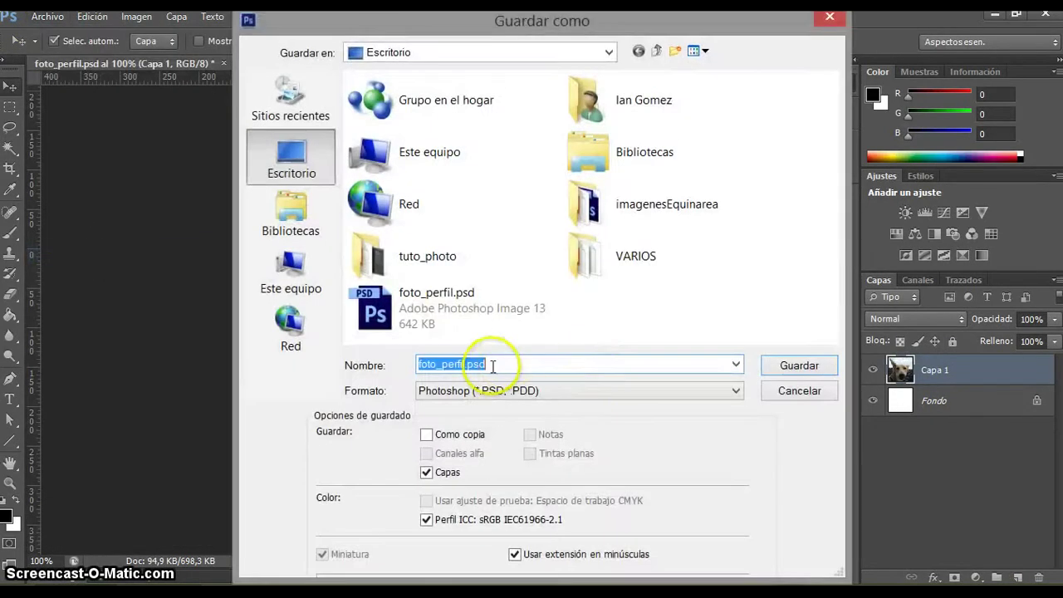
{"action": "left_click", "coordinate": [396, 318]}
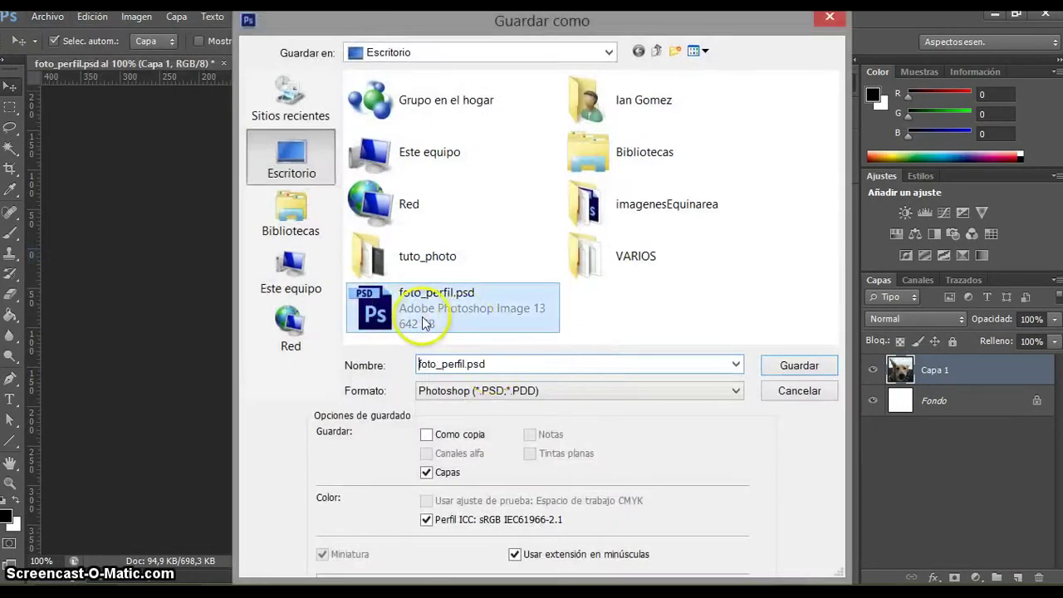
{"action": "left_click", "coordinate": [800, 373]}
{"action": "left_click", "coordinate": [480, 243]}
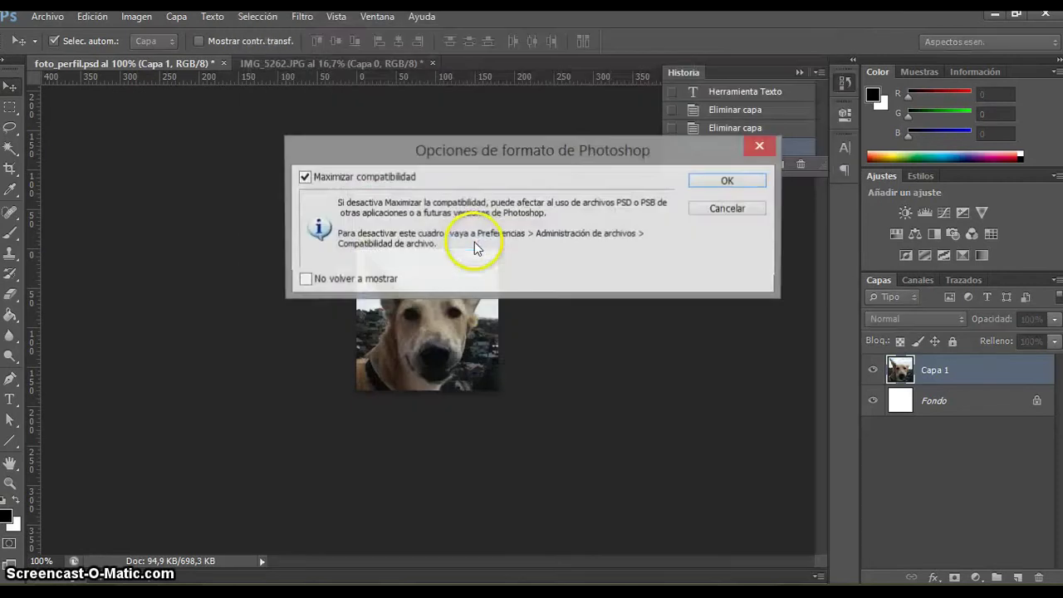
{"action": "left_click", "coordinate": [727, 185]}
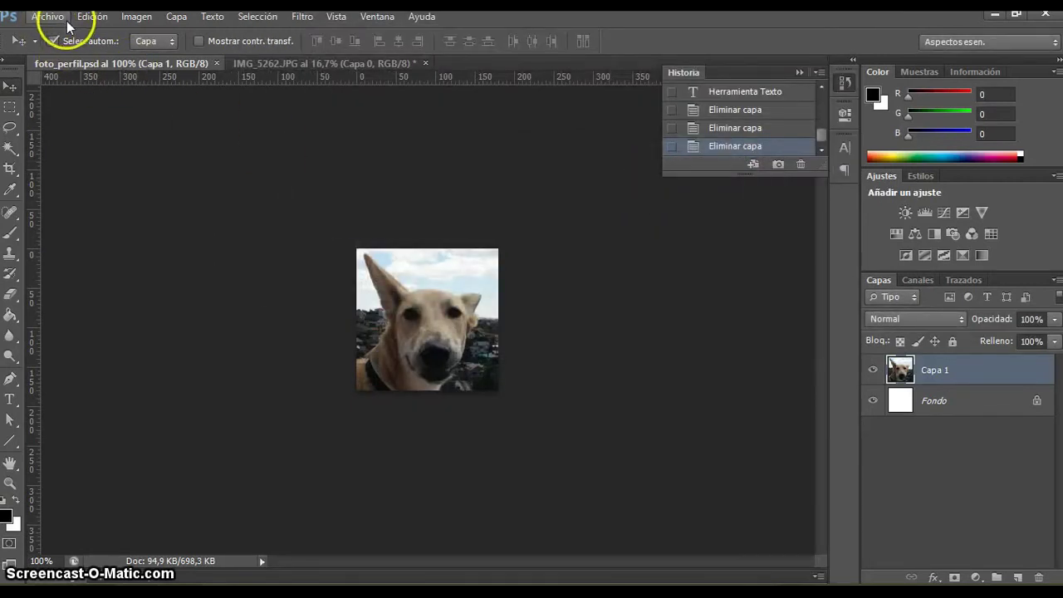
Save a JPEG copy as foto_perfil.jpg in Escritorio with quality 10, replacing the existing file.
{"action": "left_click", "coordinate": [55, 20]}
{"action": "left_click", "coordinate": [130, 255]}
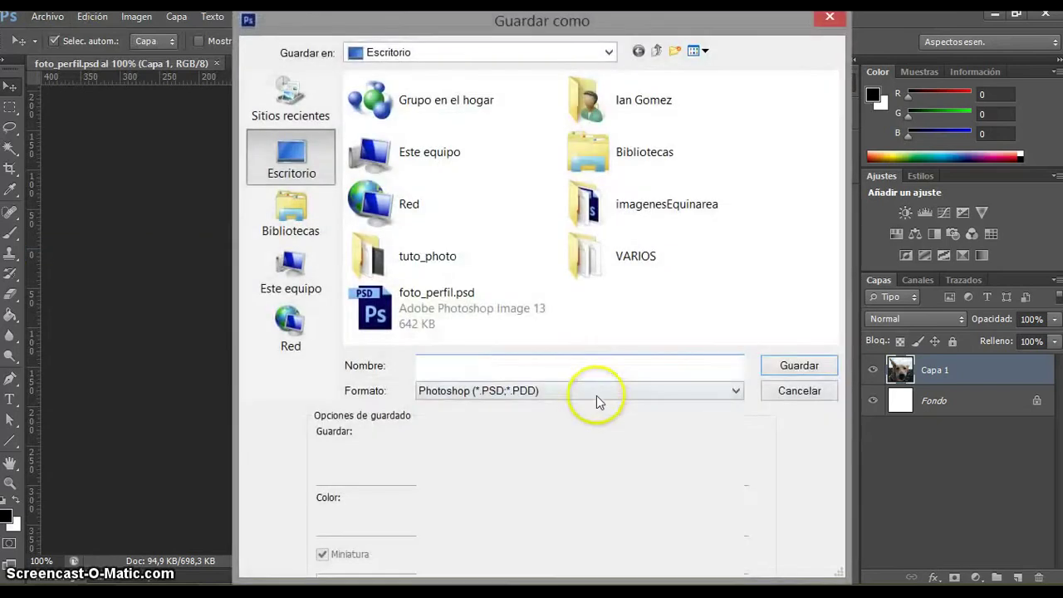
{"action": "left_click", "coordinate": [597, 391]}
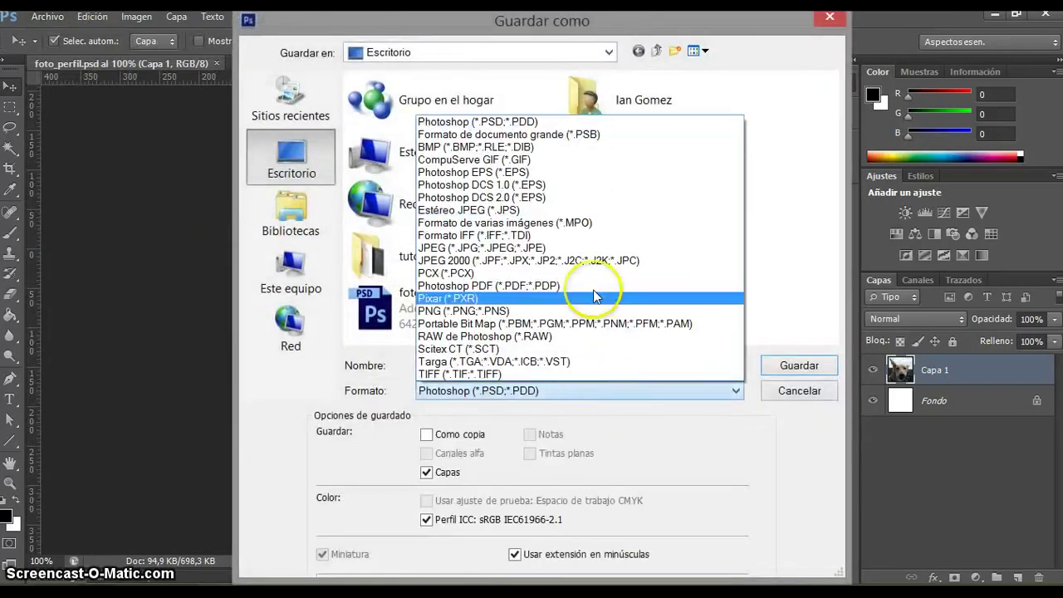
{"action": "left_click", "coordinate": [571, 248]}
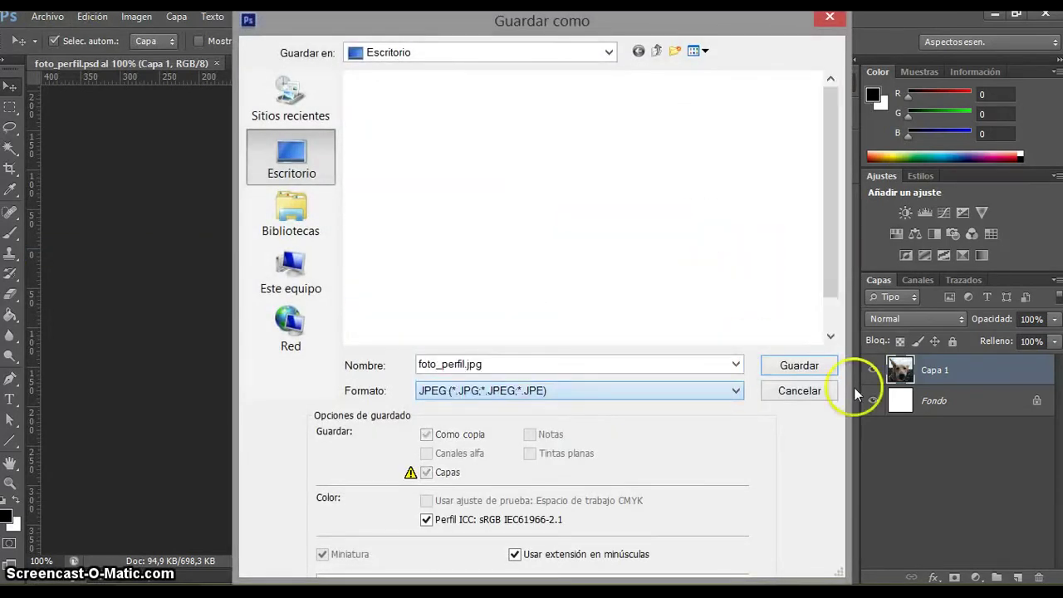
{"action": "left_click", "coordinate": [793, 365]}
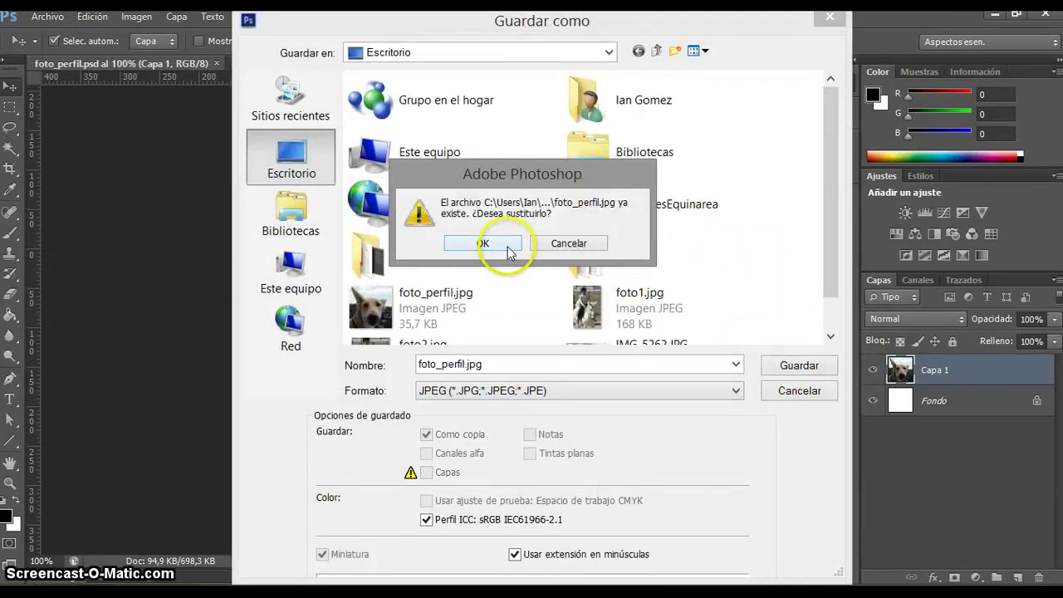
{"action": "left_click", "coordinate": [509, 249]}
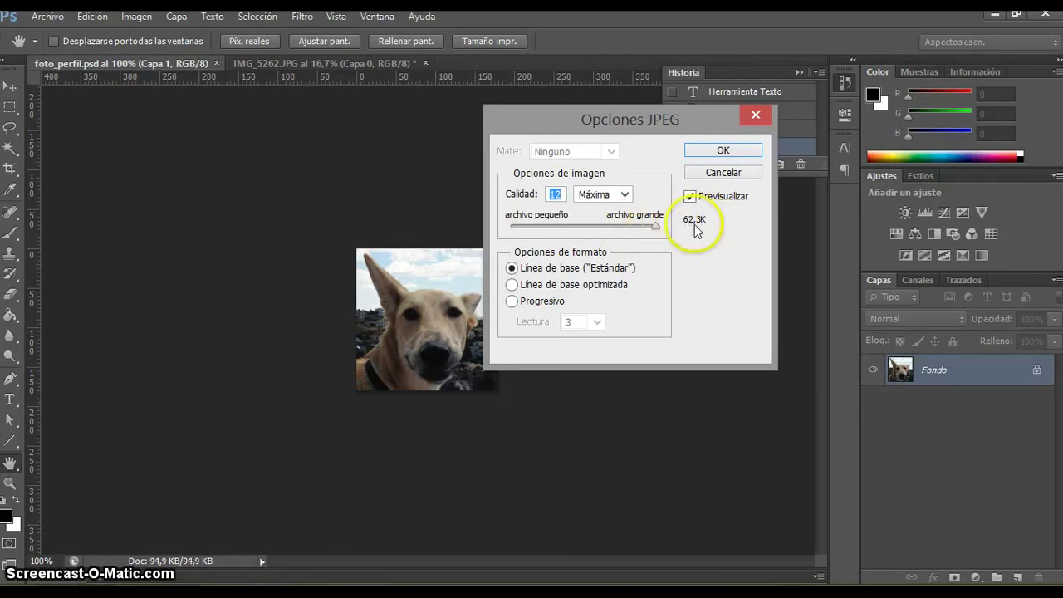
{"action": "left_click", "coordinate": [637, 226]}
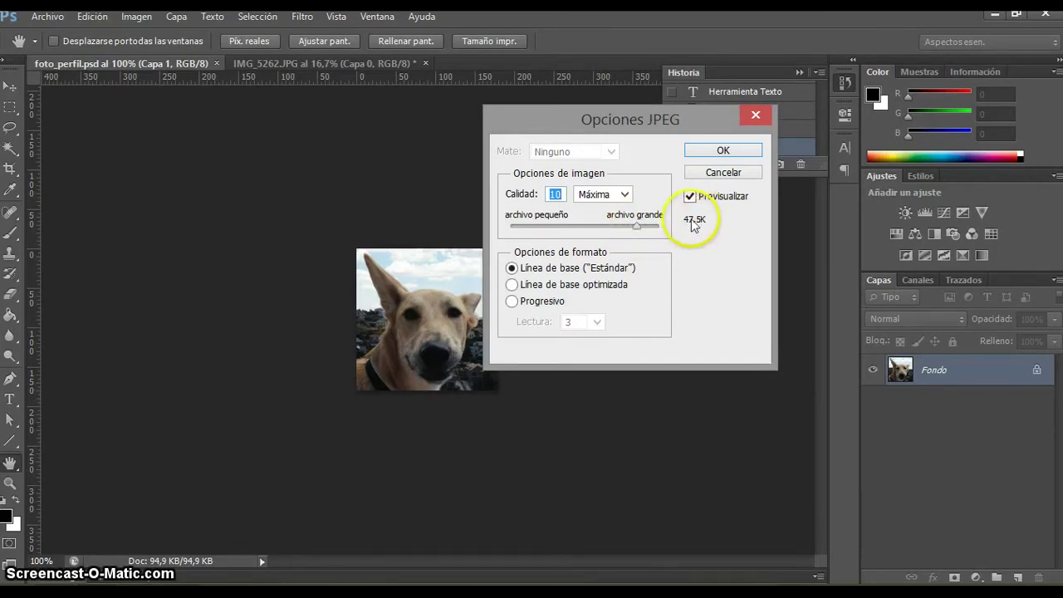
{"action": "left_click", "coordinate": [724, 151]}
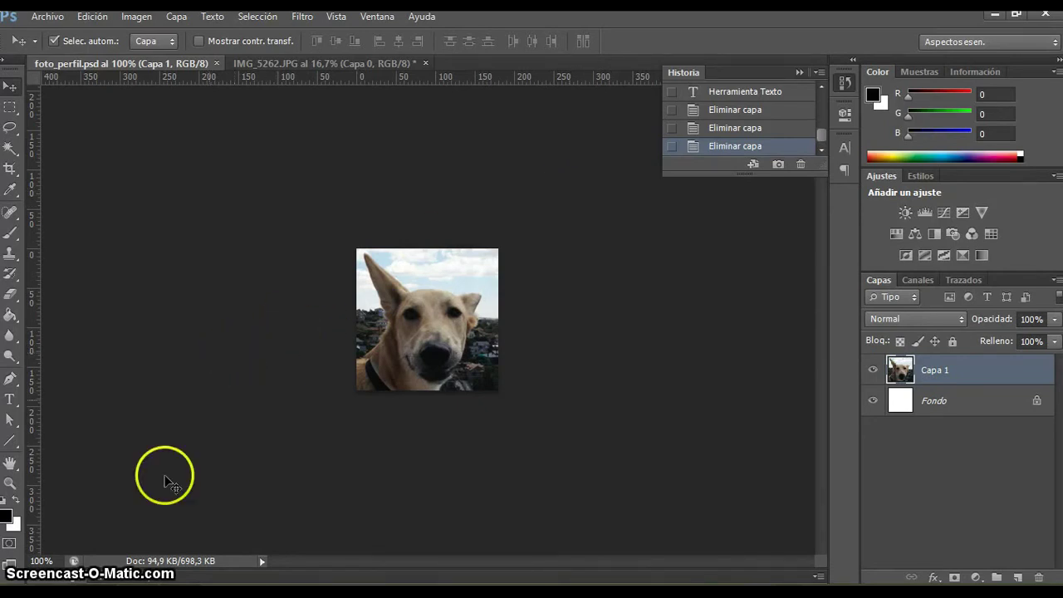
Switch to the Chrome browser and examine the cover photo dimensions on the Facebook help page.
{"action": "left_click", "coordinate": [100, 592]}
{"action": "scroll", "coordinate": [291, 402], "scroll_direction": "up", "scroll_amount": 1}
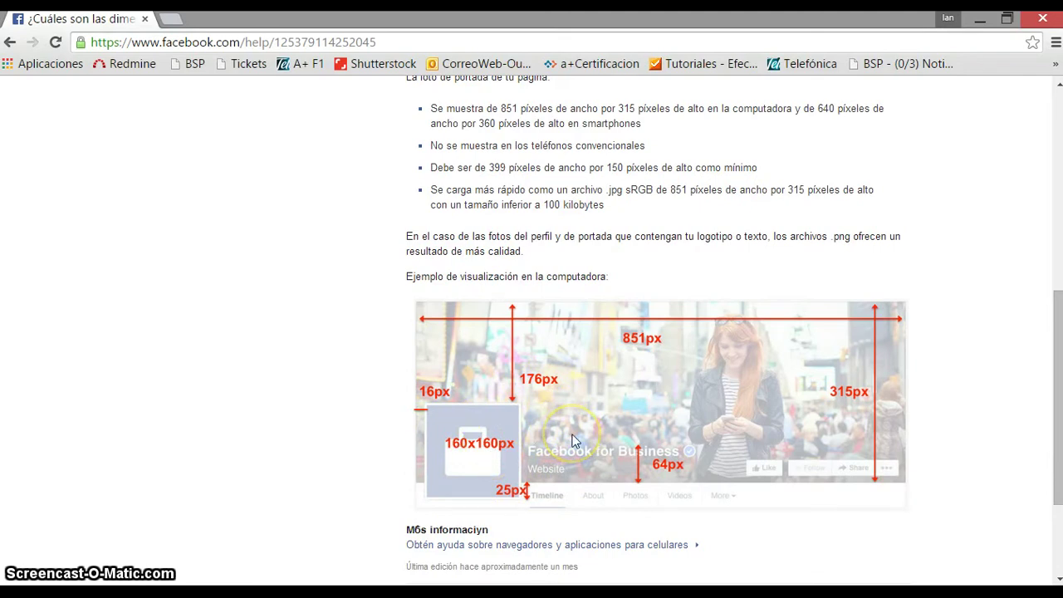
Switch to Photoshop and create a new blank RGB document 851 px wide by 340 px high at 72 pixels per inch.
{"action": "key", "text": "alt+Tab"}
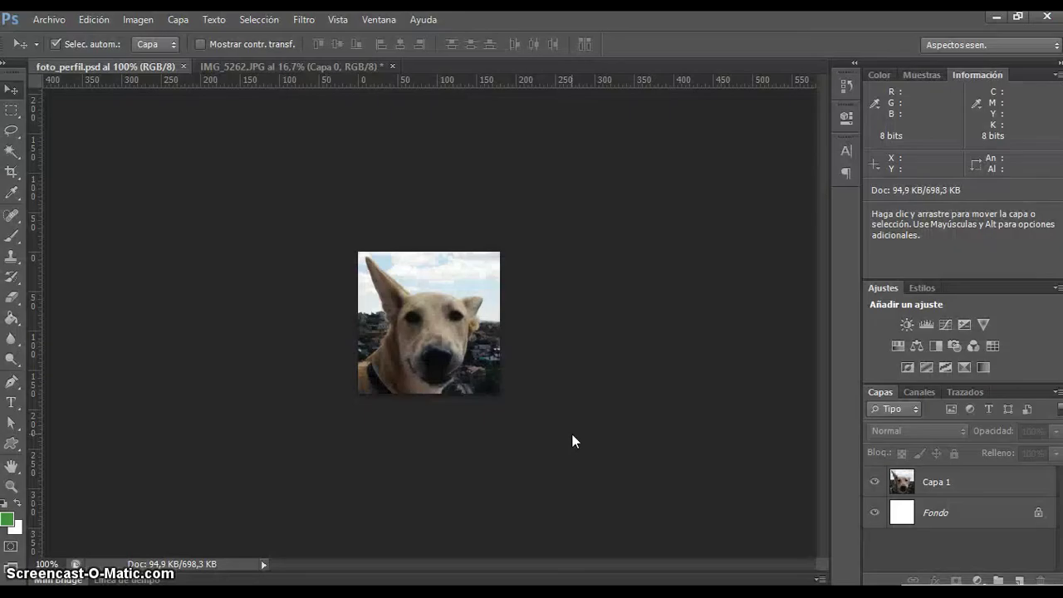
{"action": "left_click", "coordinate": [42, 20]}
{"action": "left_click", "coordinate": [52, 36]}
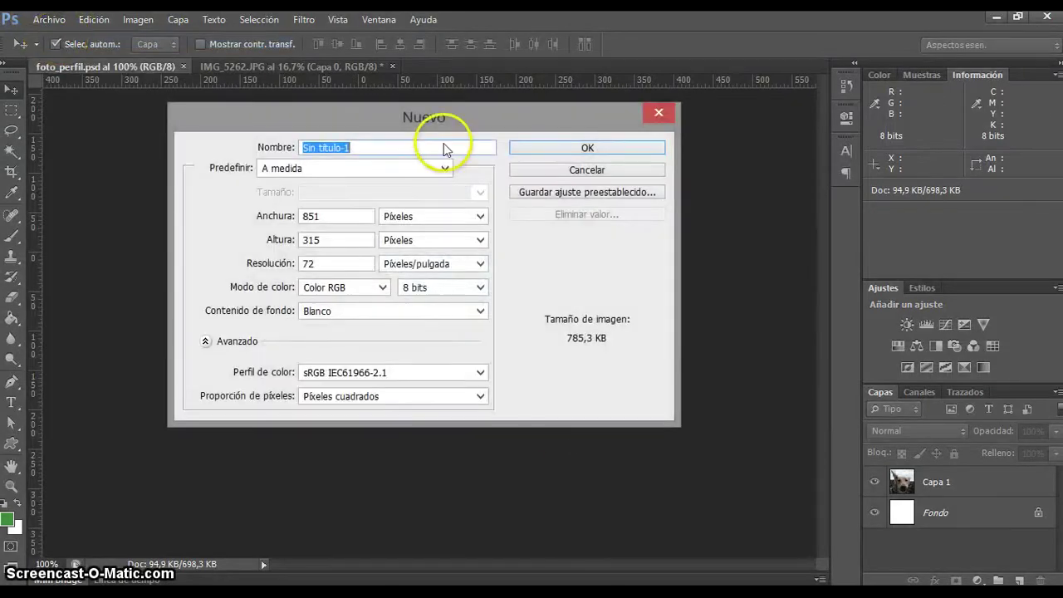
{"action": "left_click_drag", "start_coordinate": [477, 118], "coordinate": [491, 122]}
{"action": "left_click", "coordinate": [356, 247]}
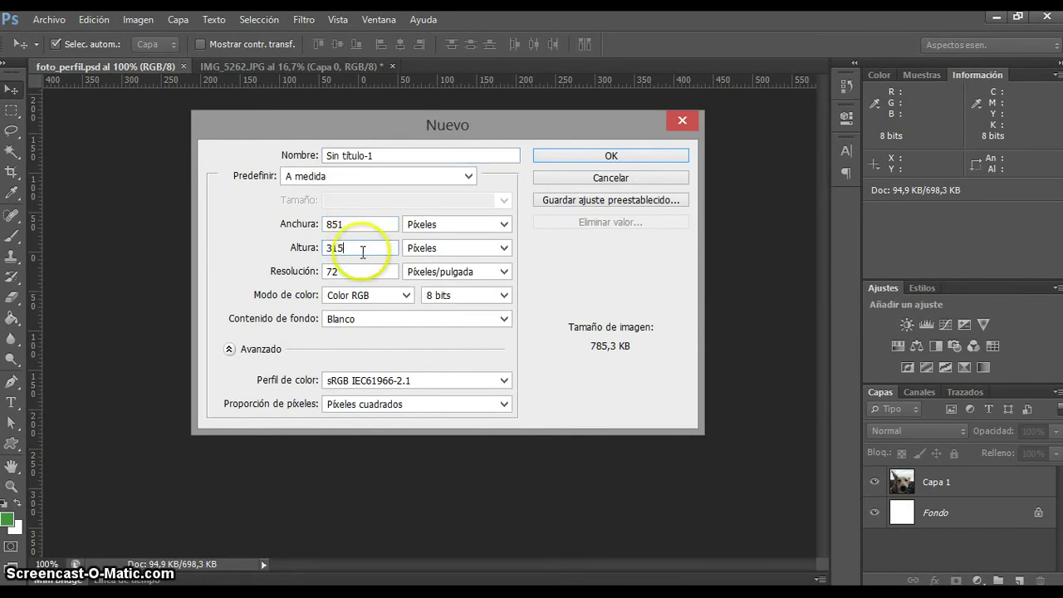
{"action": "left_click_drag", "start_coordinate": [361, 249], "coordinate": [340, 248]}
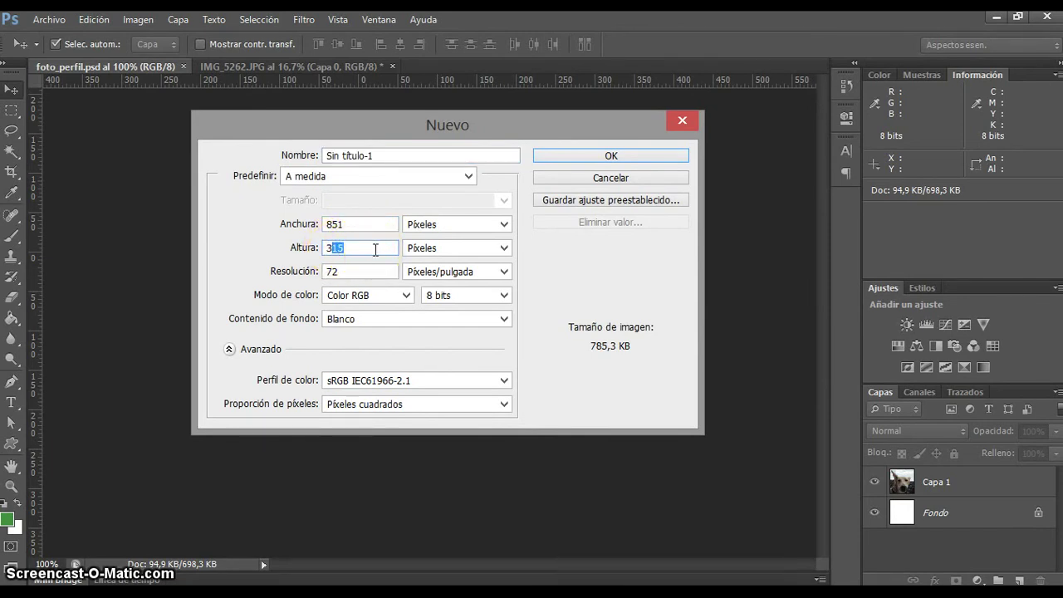
{"action": "type", "text": "40"}
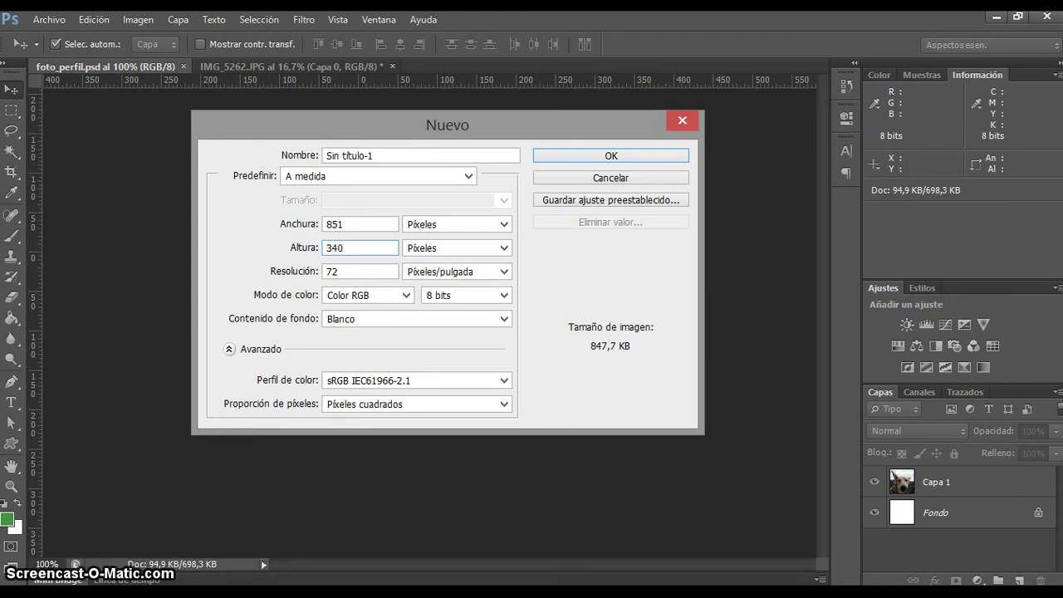
{"action": "left_click", "coordinate": [561, 156]}
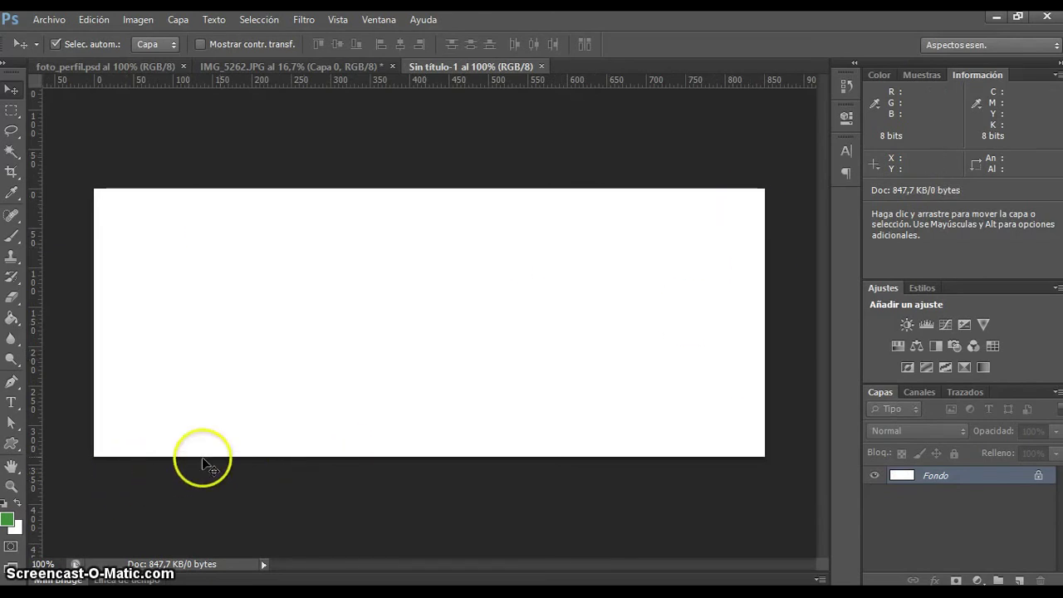
Create an 851 × 315 px rectangle shape and align it with the top-left corner of the canvas.
{"action": "left_click", "coordinate": [12, 447]}
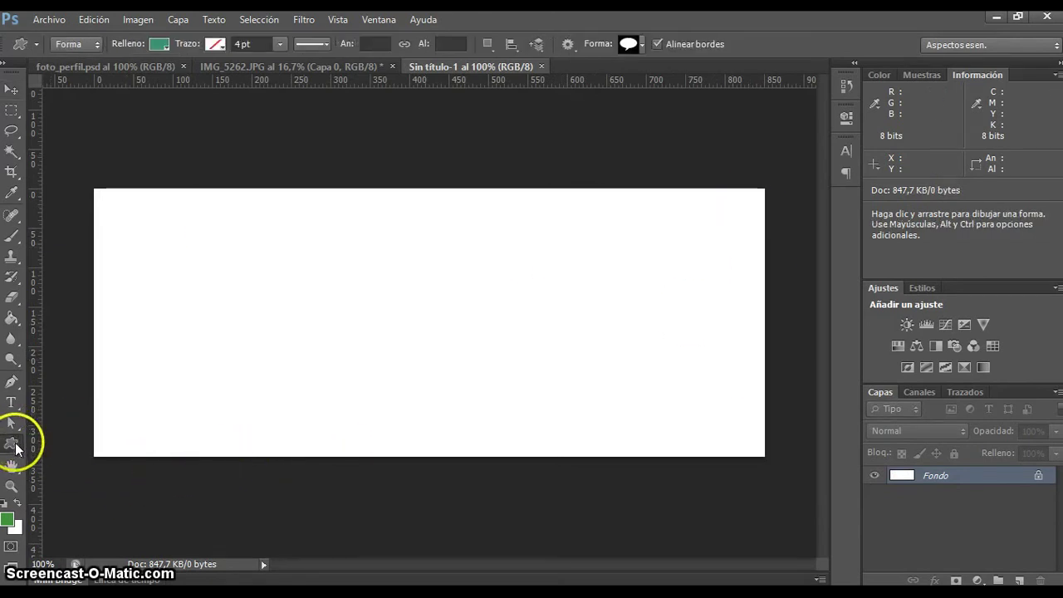
{"action": "right_click", "coordinate": [11, 445]}
{"action": "left_click", "coordinate": [74, 441]}
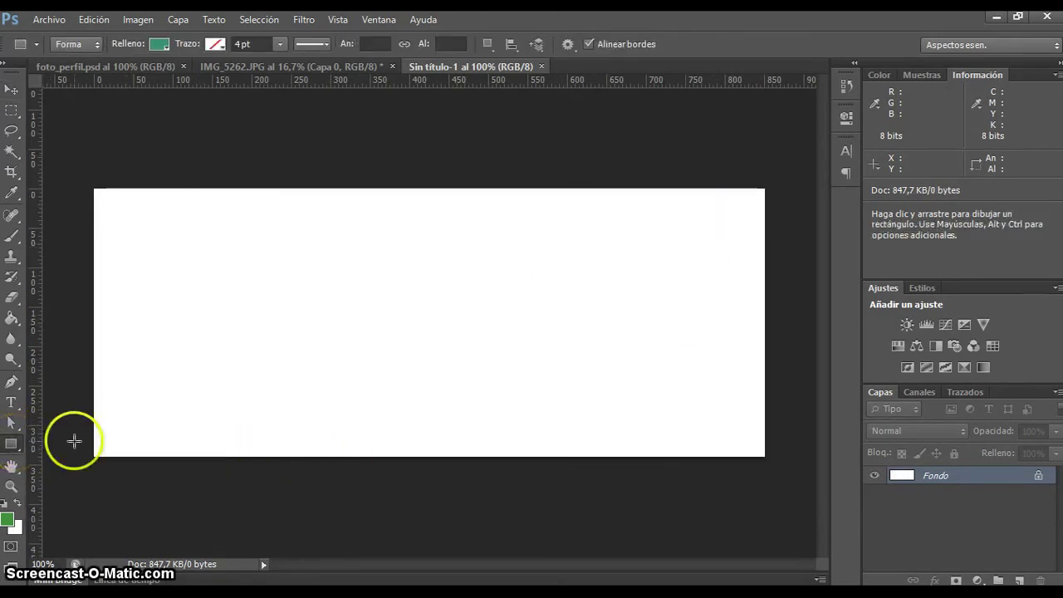
{"action": "left_click", "coordinate": [133, 218]}
{"action": "left_click", "coordinate": [528, 225]}
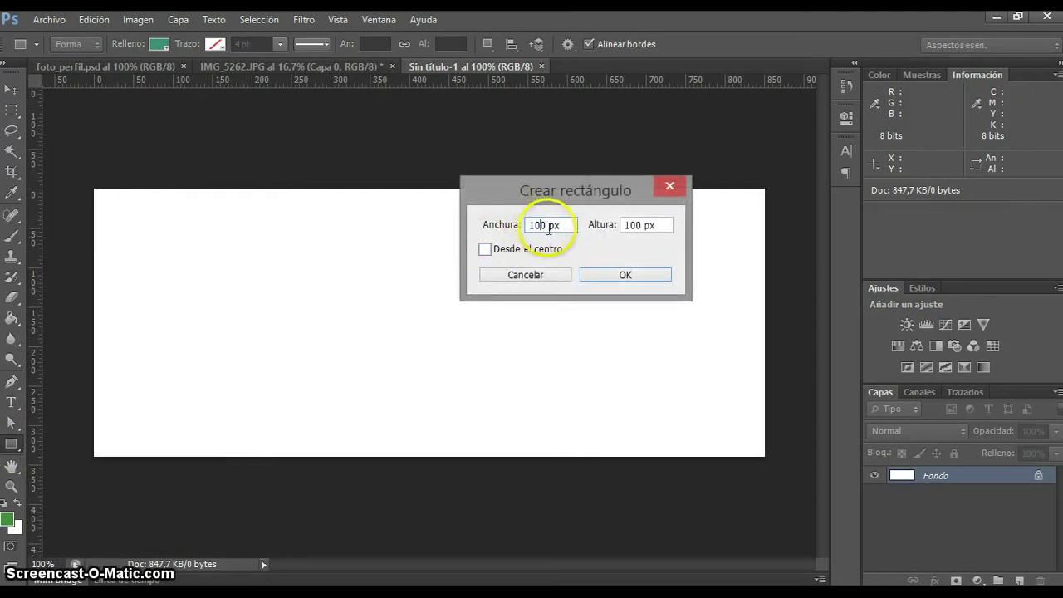
{"action": "left_click_drag", "start_coordinate": [547, 224], "coordinate": [528, 223]}
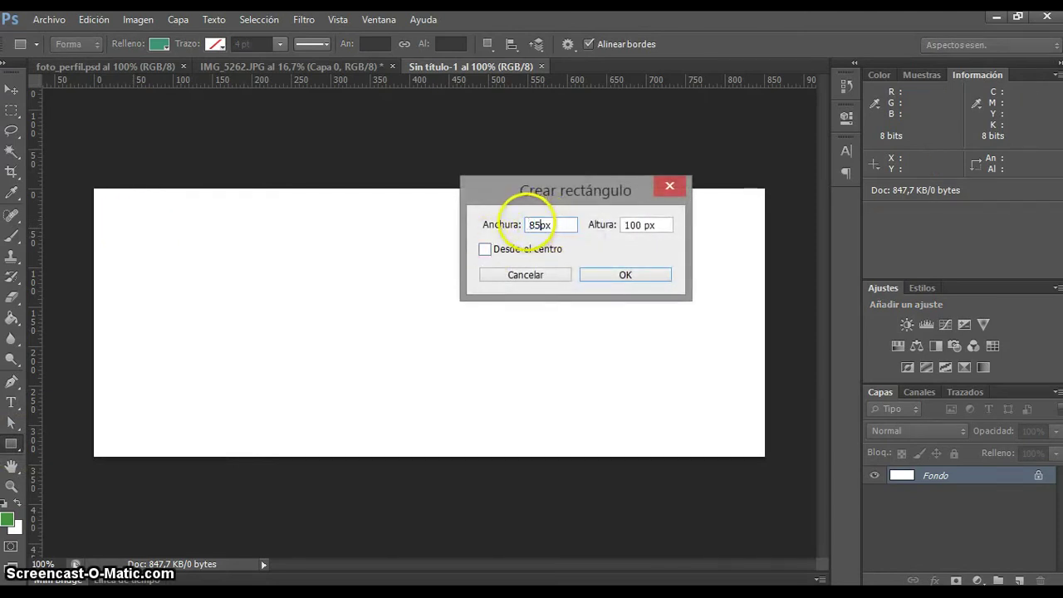
{"action": "left_click_drag", "start_coordinate": [638, 225], "coordinate": [625, 223]}
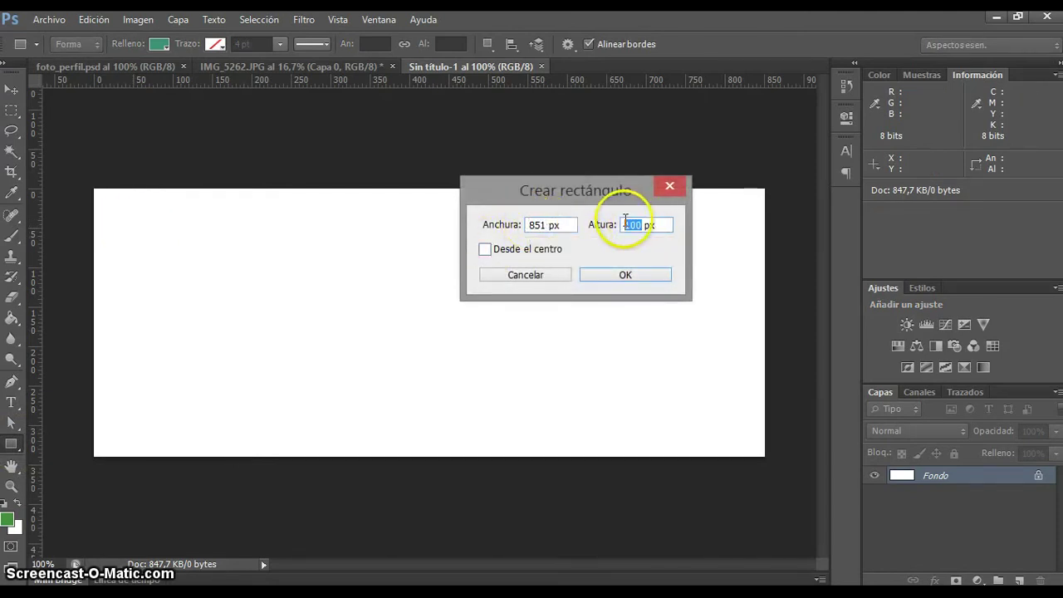
{"action": "type", "text": "315"}
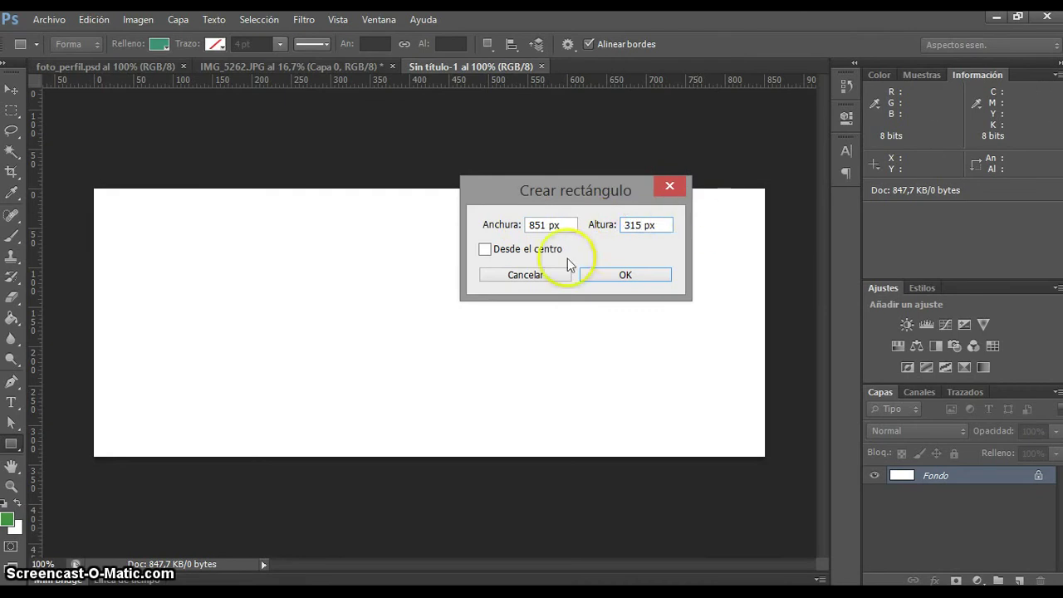
{"action": "left_click", "coordinate": [619, 275]}
{"action": "left_click", "coordinate": [11, 91]}
{"action": "left_click_drag", "start_coordinate": [192, 251], "coordinate": [152, 217]}
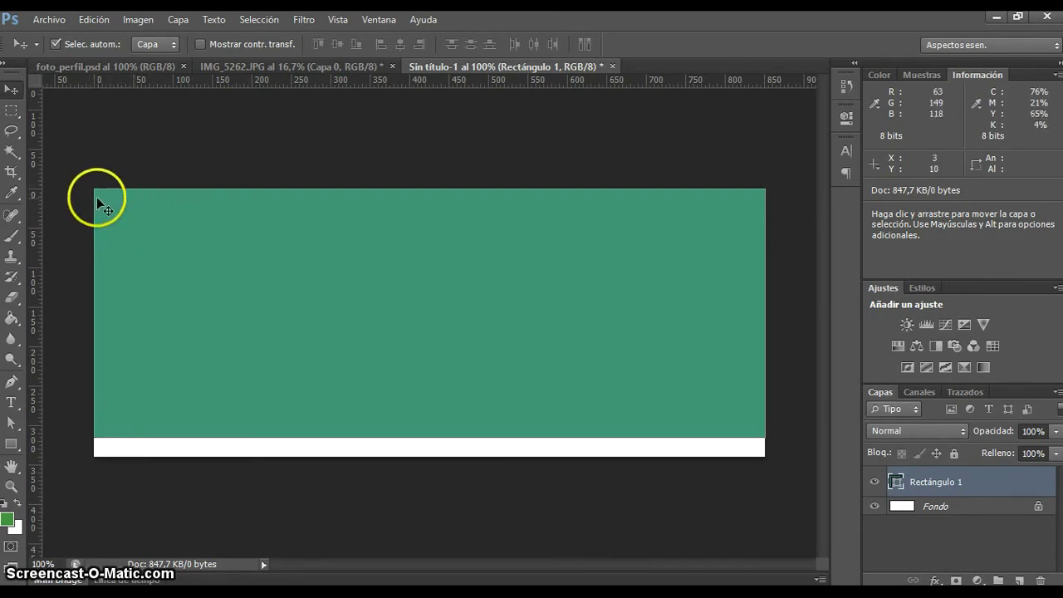
Create a 160 × 160 px square shape and place it near the canvas's lower-left corner, flush with the bottom edge.
{"action": "left_click", "coordinate": [11, 446]}
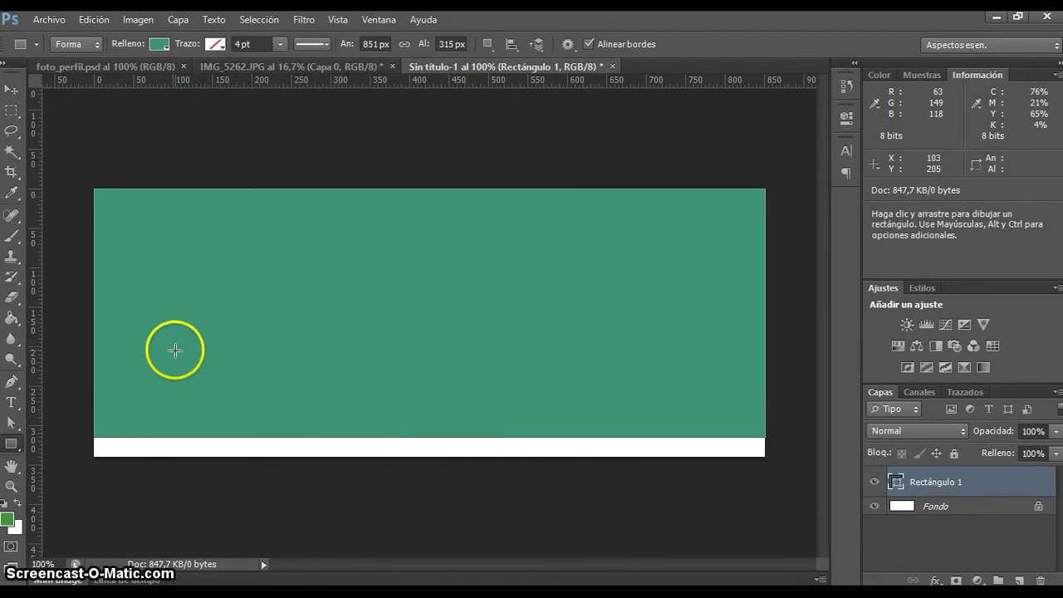
{"action": "left_click", "coordinate": [175, 350]}
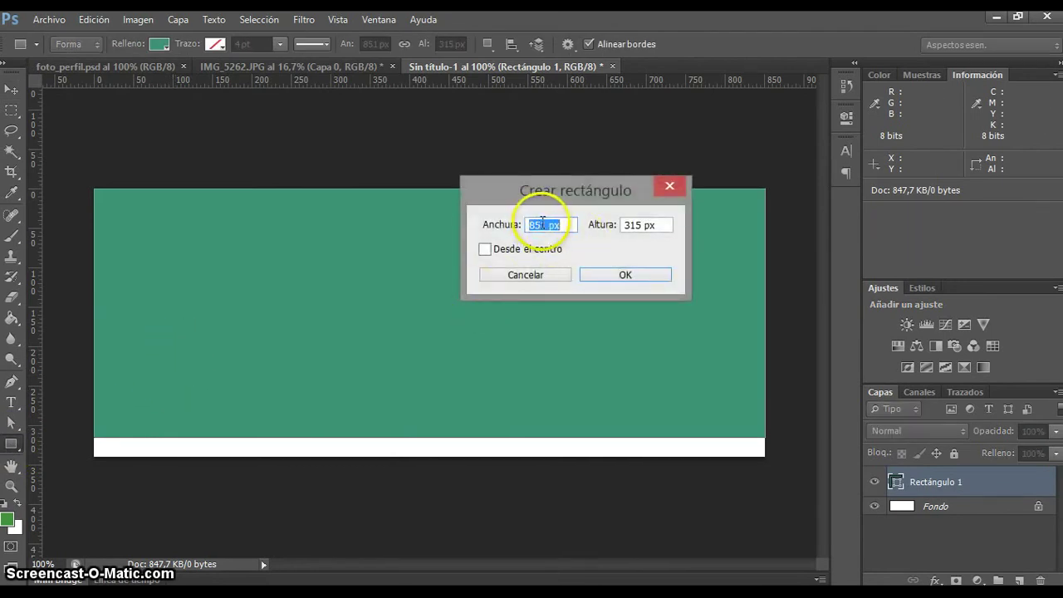
{"action": "left_click_drag", "start_coordinate": [542, 224], "coordinate": [537, 226]}
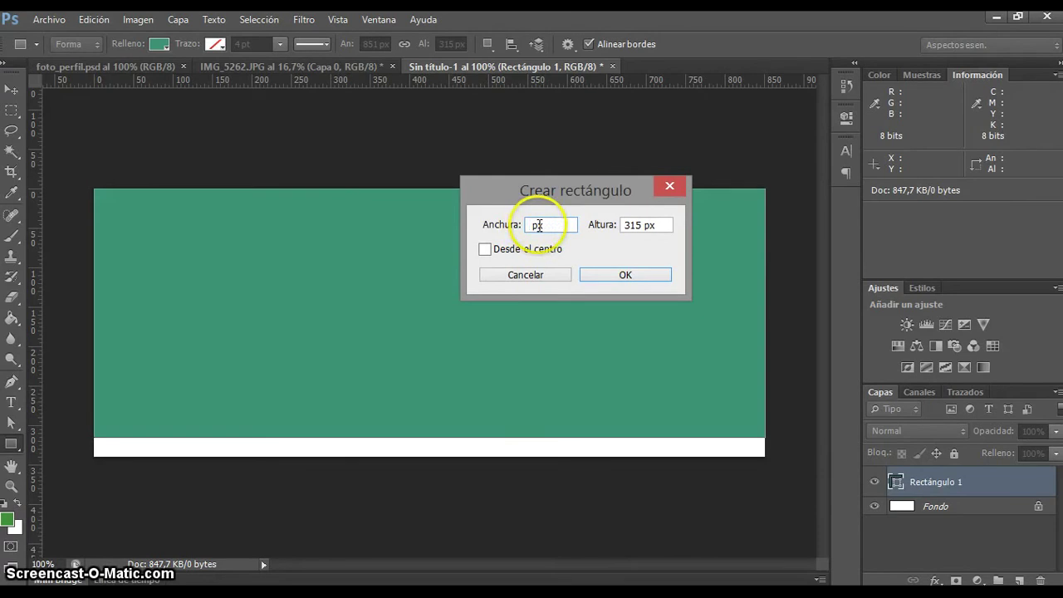
{"action": "key", "text": "BackSpace"}
{"action": "key", "text": "Tab"}
{"action": "type", "text": "160"}
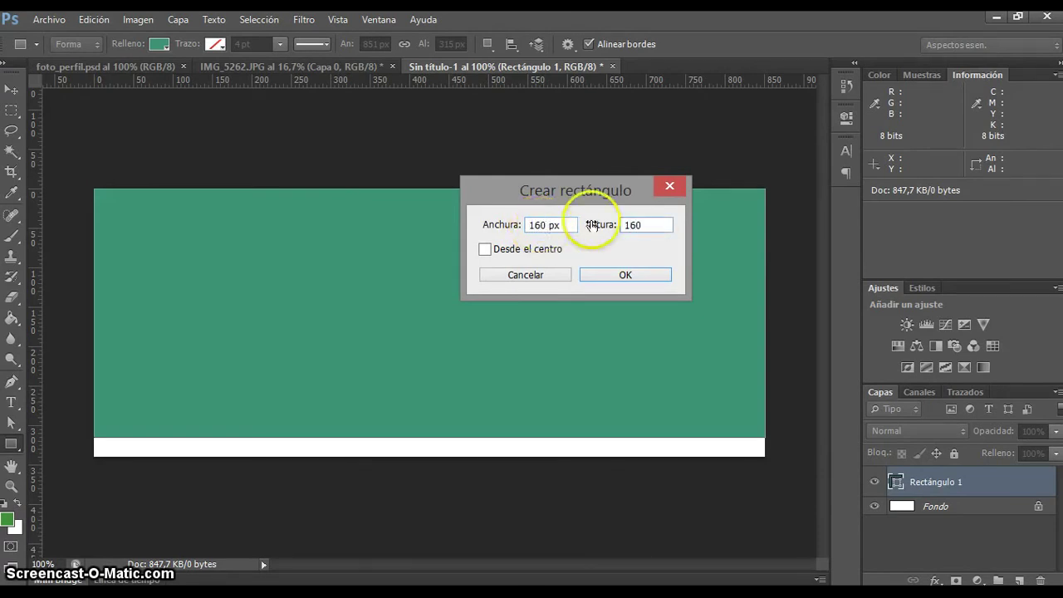
{"action": "left_click", "coordinate": [614, 276]}
{"action": "key", "text": "v"}
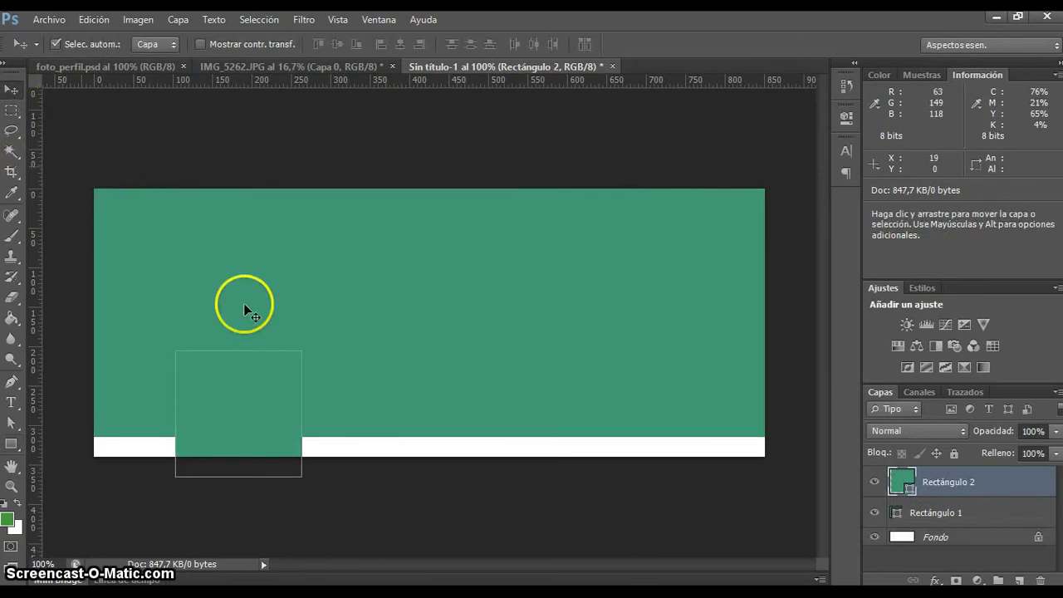
{"action": "left_click_drag", "start_coordinate": [237, 399], "coordinate": [186, 385]}
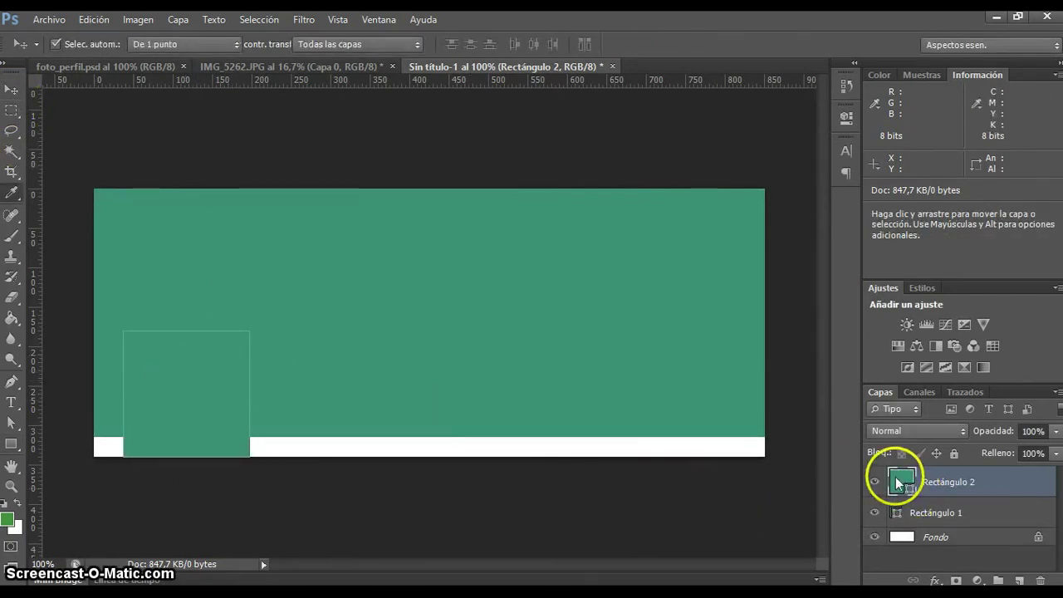
Change the small square's fill to brown and shift it slightly closer to the canvas's left edge.
{"action": "double_click", "coordinate": [898, 480]}
{"action": "left_click", "coordinate": [753, 359]}
{"action": "left_click_drag", "start_coordinate": [752, 359], "coordinate": [746, 421]}
{"action": "left_click", "coordinate": [886, 231]}
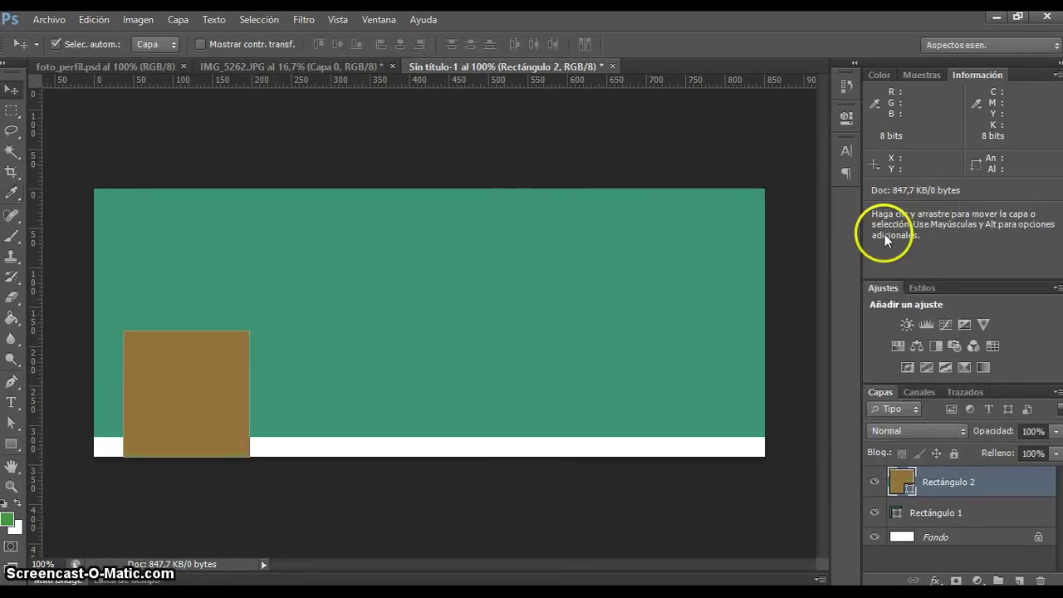
{"action": "left_click_drag", "start_coordinate": [197, 397], "coordinate": [184, 401]}
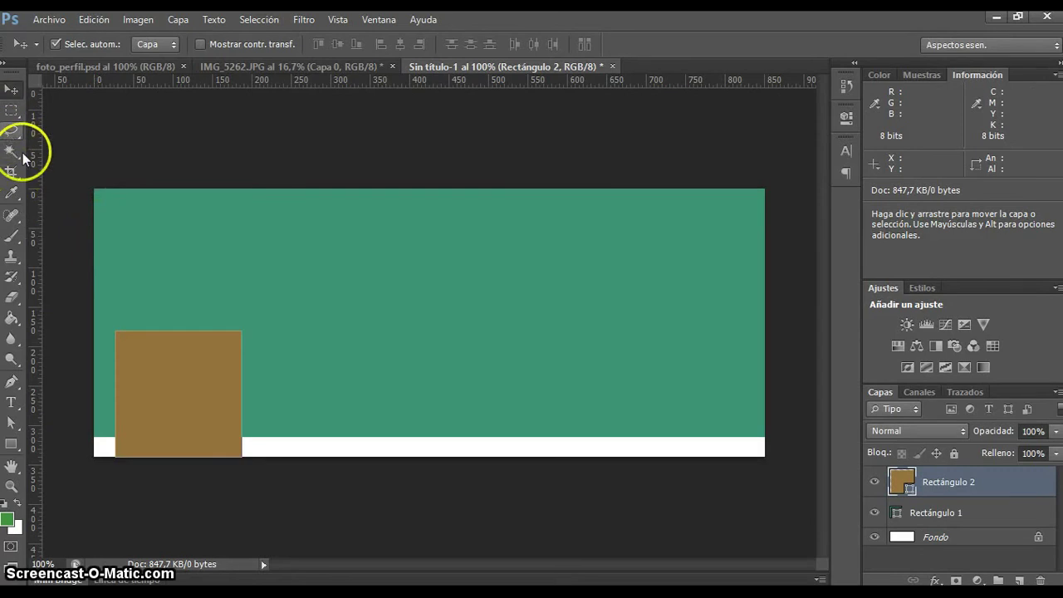
Place a vertical guide 16 px from the canvas's left edge using a temporary 16 × 160 px rectangle, and delete that rectangle.
{"action": "left_click", "coordinate": [10, 444]}
{"action": "left_click", "coordinate": [412, 248]}
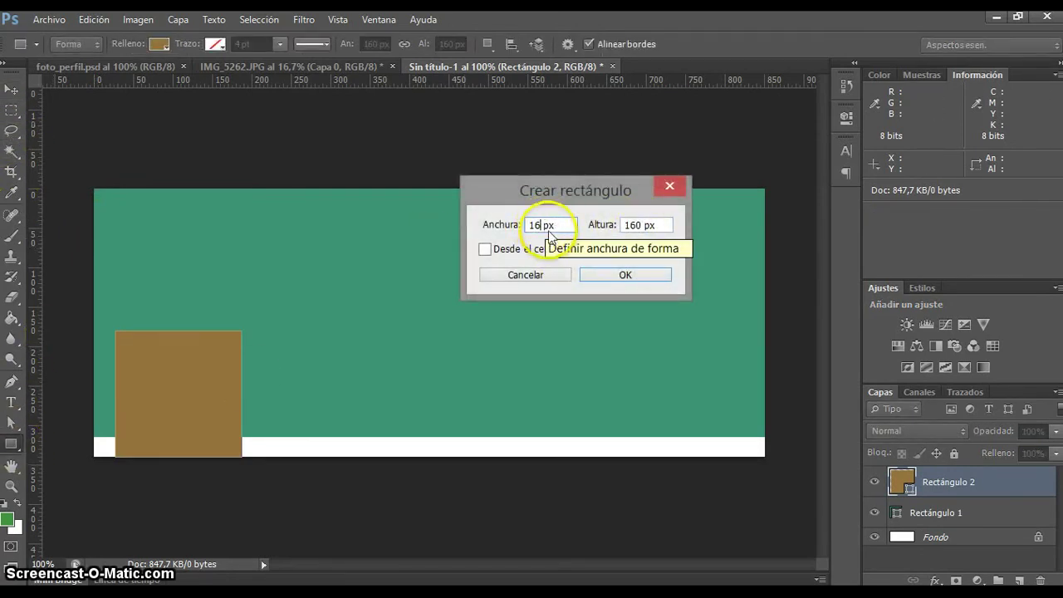
{"action": "left_click", "coordinate": [624, 276]}
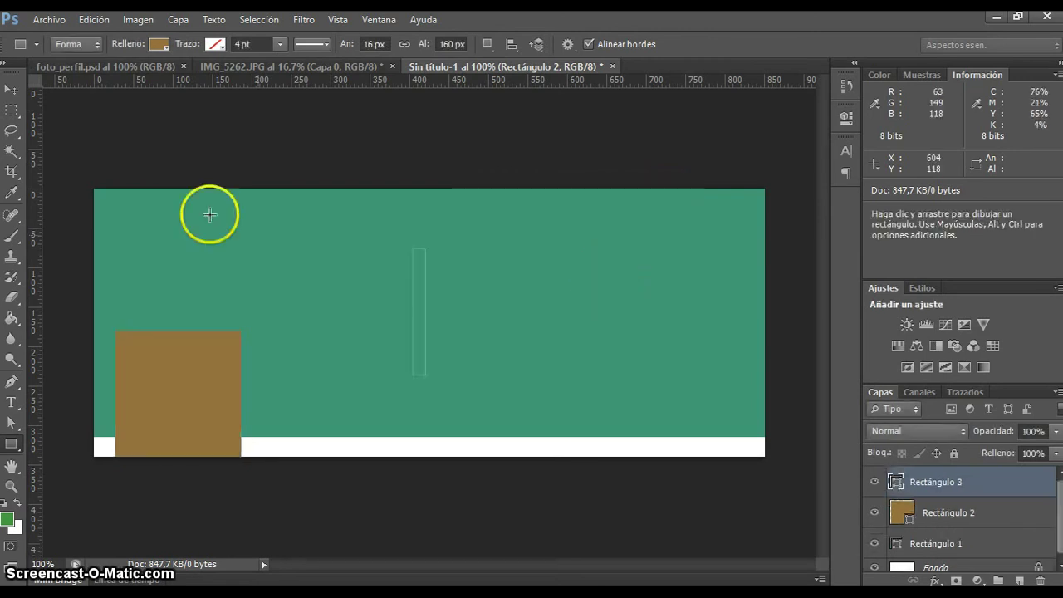
{"action": "left_click", "coordinate": [23, 88]}
{"action": "left_click_drag", "start_coordinate": [415, 268], "coordinate": [102, 210]}
{"action": "left_click_drag", "start_coordinate": [32, 230], "coordinate": [99, 239]}
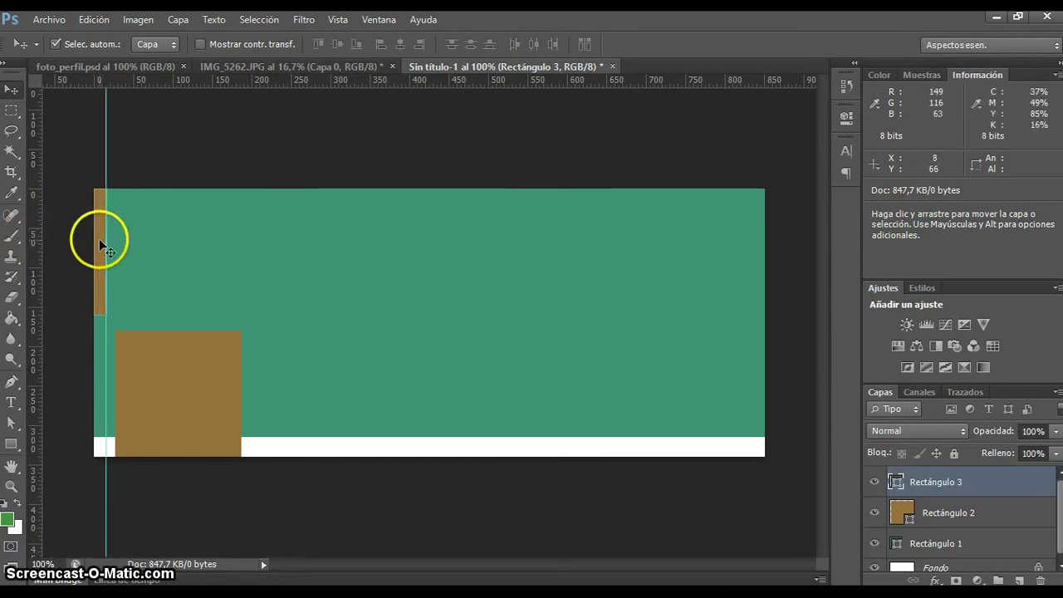
{"action": "key", "text": "Delete"}
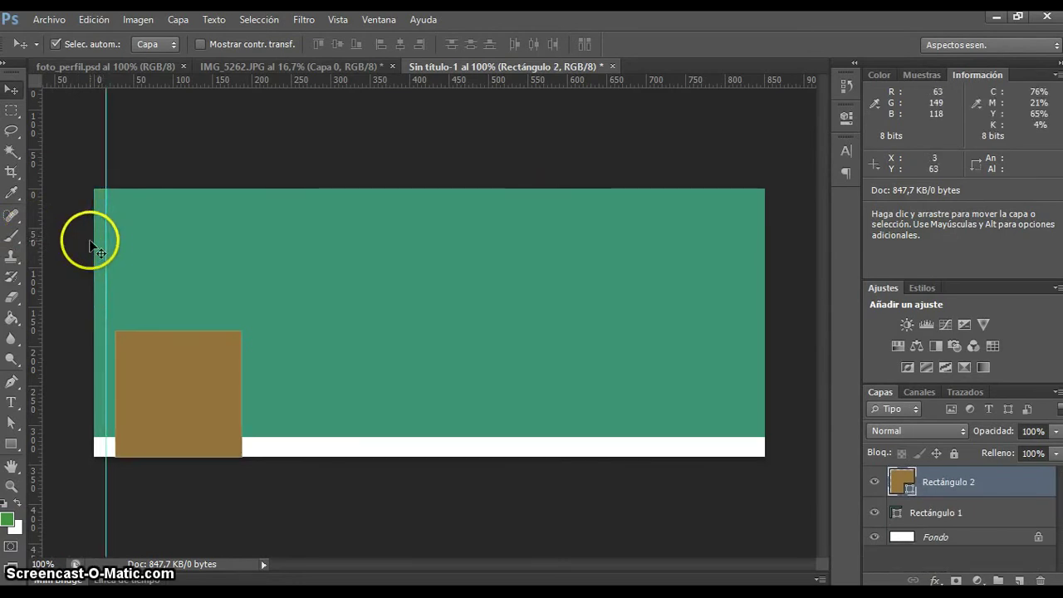
Place a horizontal guide 176 px below the canvas's top edge using a temporary 160 × 176 px rectangle, and delete that rectangle.
{"action": "left_click", "coordinate": [13, 446]}
{"action": "left_click", "coordinate": [161, 245]}
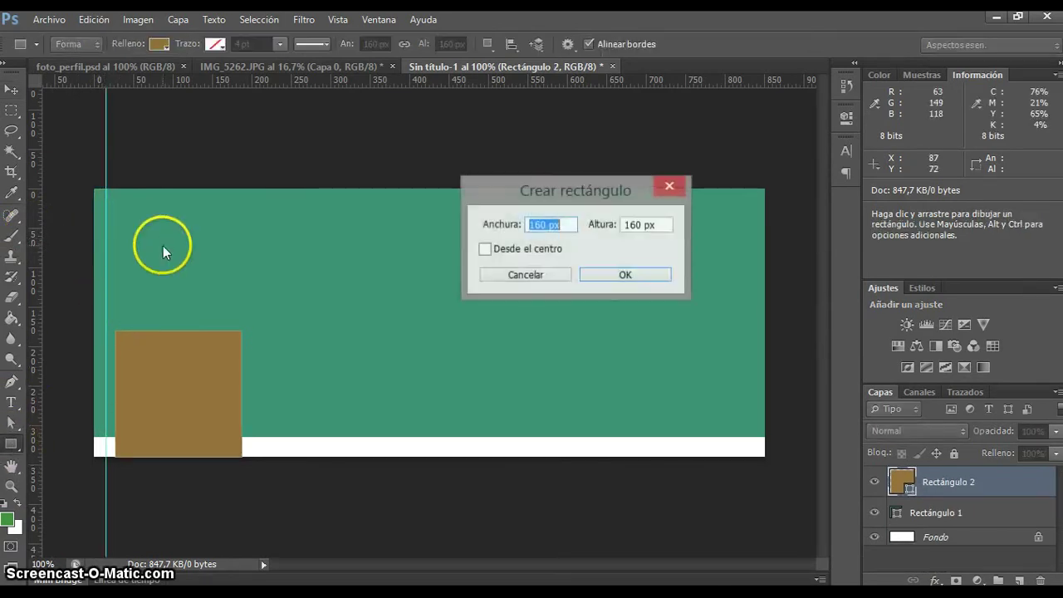
{"action": "double_click", "coordinate": [643, 226]}
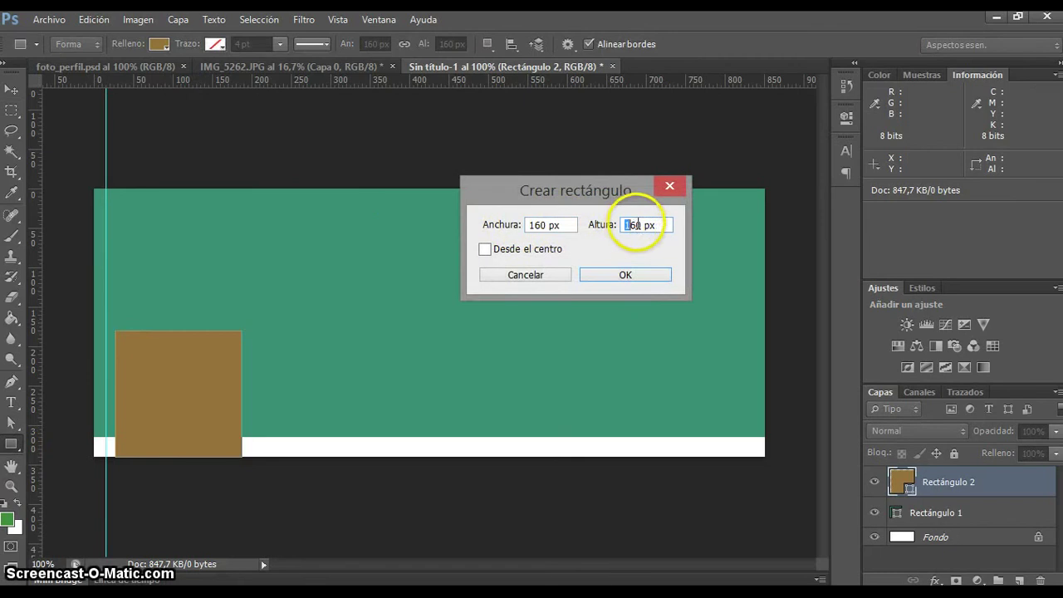
{"action": "type", "text": "17"}
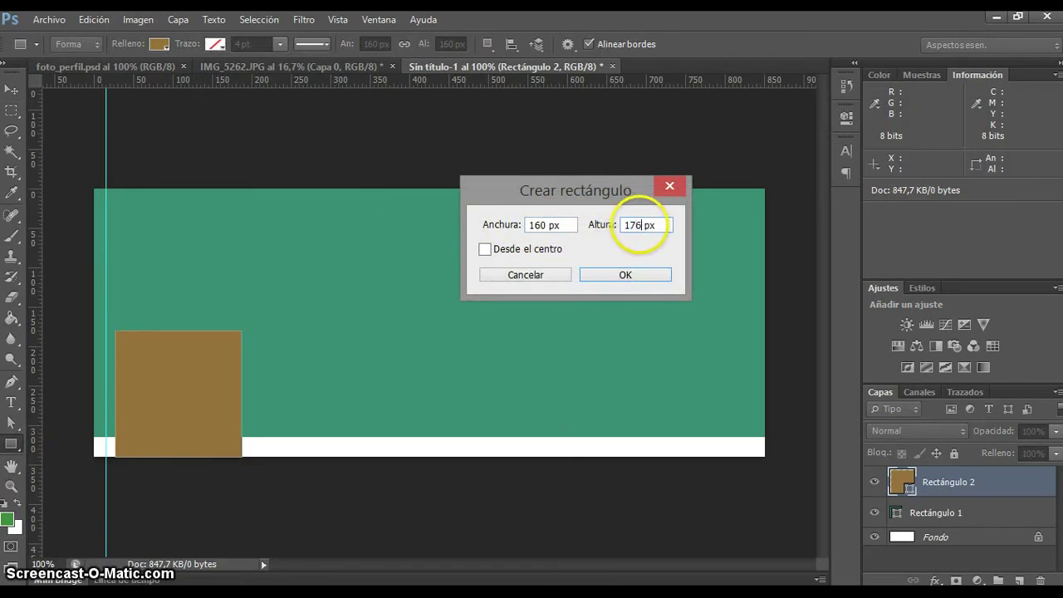
{"action": "type", "text": "6"}
{"action": "left_click", "coordinate": [632, 276]}
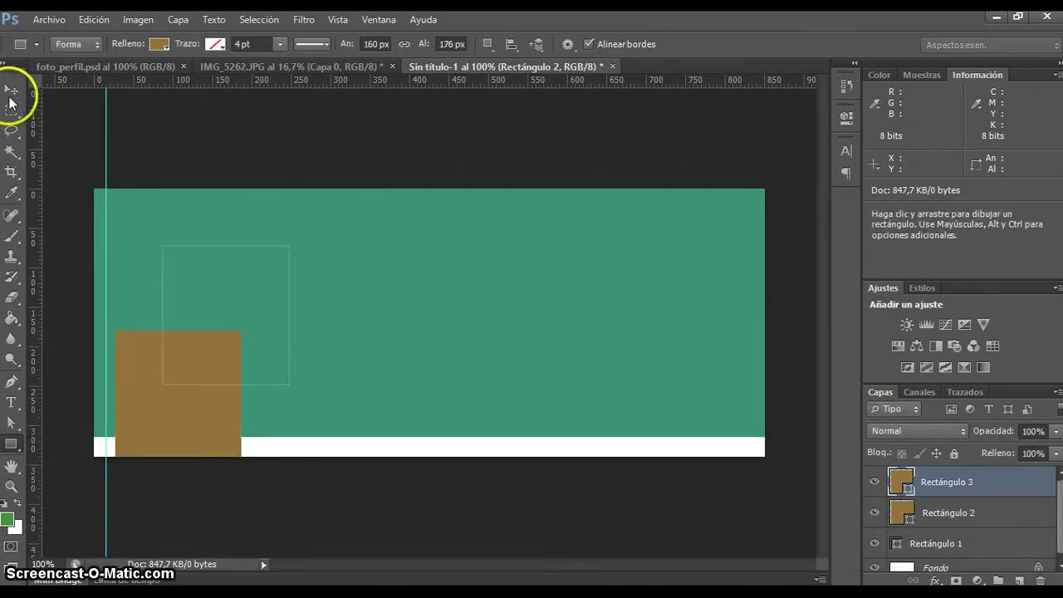
{"action": "left_click", "coordinate": [12, 90]}
{"action": "left_click_drag", "start_coordinate": [186, 280], "coordinate": [138, 224]}
{"action": "left_click_drag", "start_coordinate": [256, 80], "coordinate": [259, 327]}
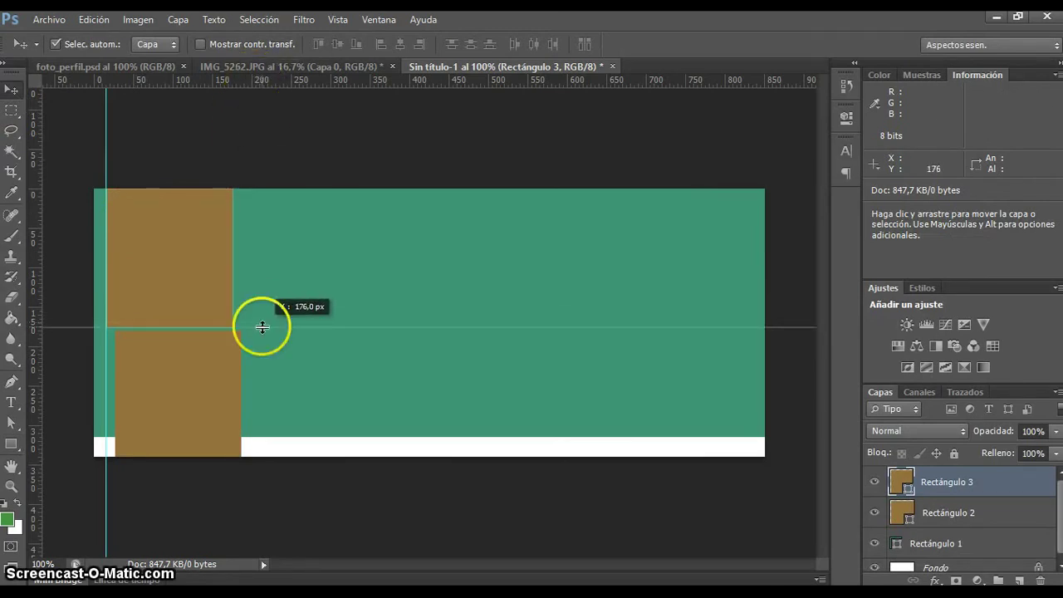
{"action": "key", "text": "Delete"}
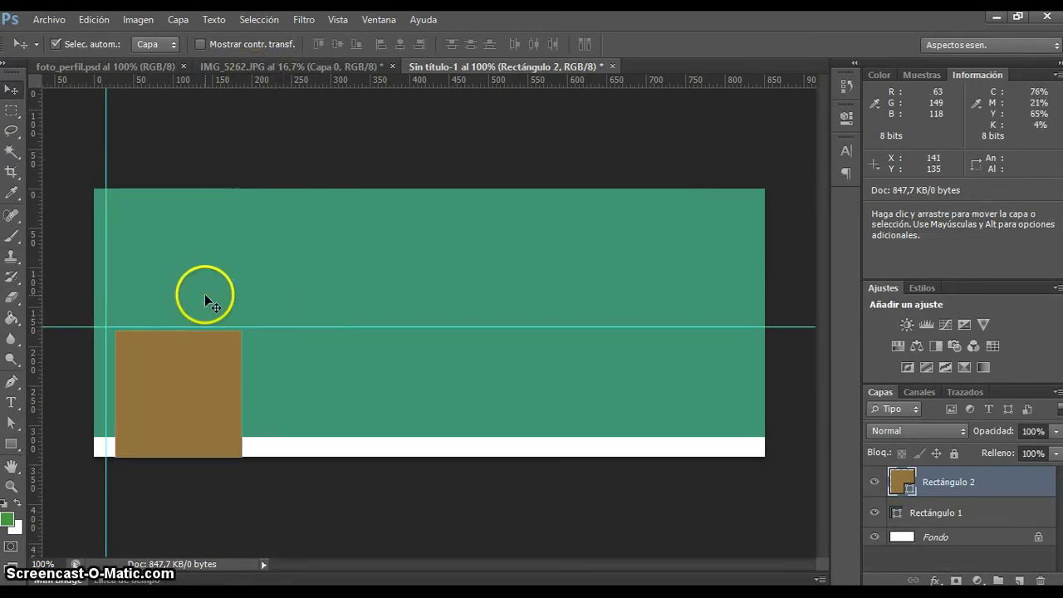
Move the brown square so its top-left corner sits at the intersection of the two guides.
{"action": "left_click_drag", "start_coordinate": [161, 363], "coordinate": [154, 357]}
{"action": "left_click", "coordinate": [271, 183]}
Copy the dog photo from IMG_5262.JPG into the cover document as a new layer and reposition it over the canvas.
{"action": "left_click", "coordinate": [252, 63]}
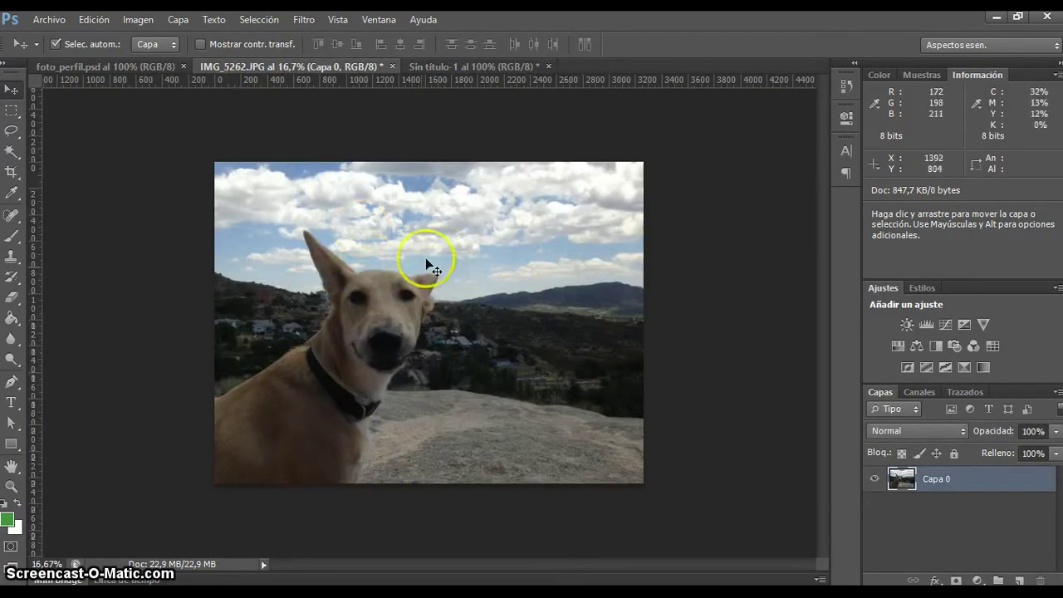
{"action": "left_click_drag", "start_coordinate": [391, 249], "coordinate": [536, 265]}
{"action": "left_click_drag", "start_coordinate": [652, 305], "coordinate": [636, 216]}
{"action": "key", "text": "ctrl+t"}
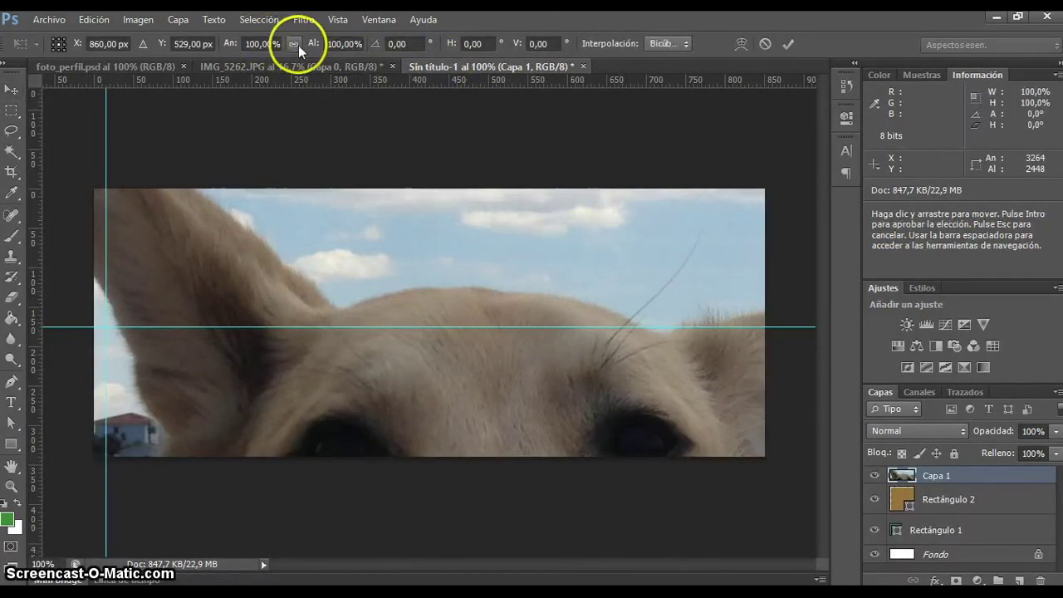
{"action": "left_click", "coordinate": [245, 44]}
{"action": "type", "text": "50%"}
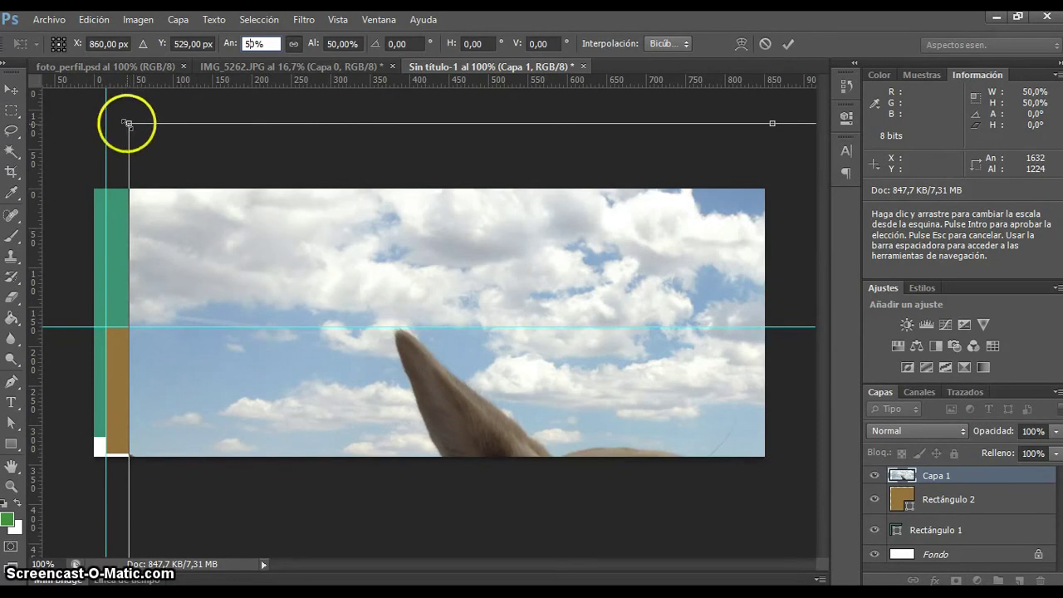
{"action": "left_click_drag", "start_coordinate": [127, 123], "coordinate": [516, 417]}
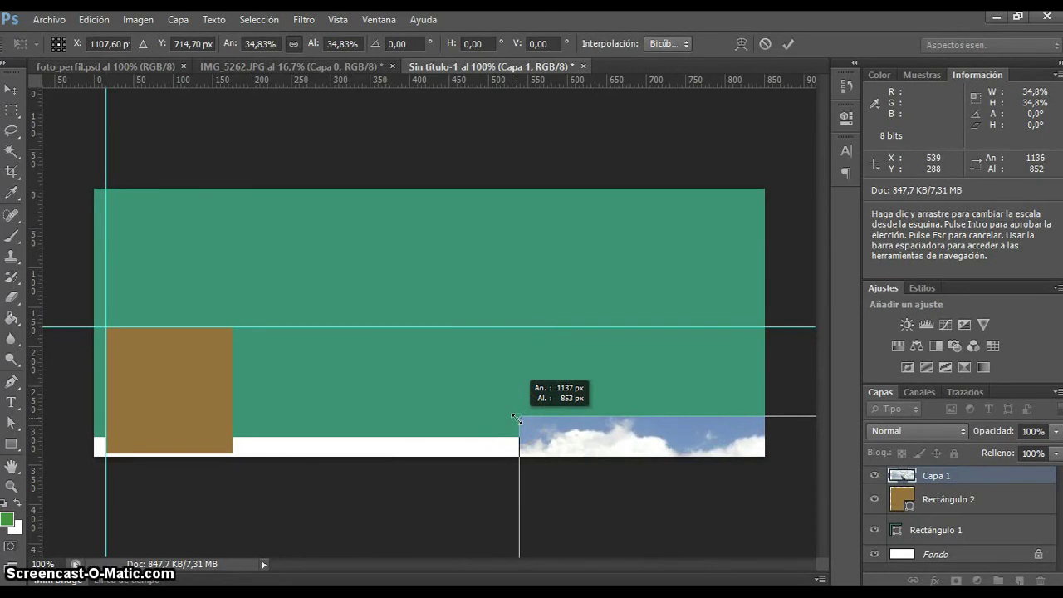
{"action": "left_click_drag", "start_coordinate": [515, 416], "coordinate": [340, 281]}
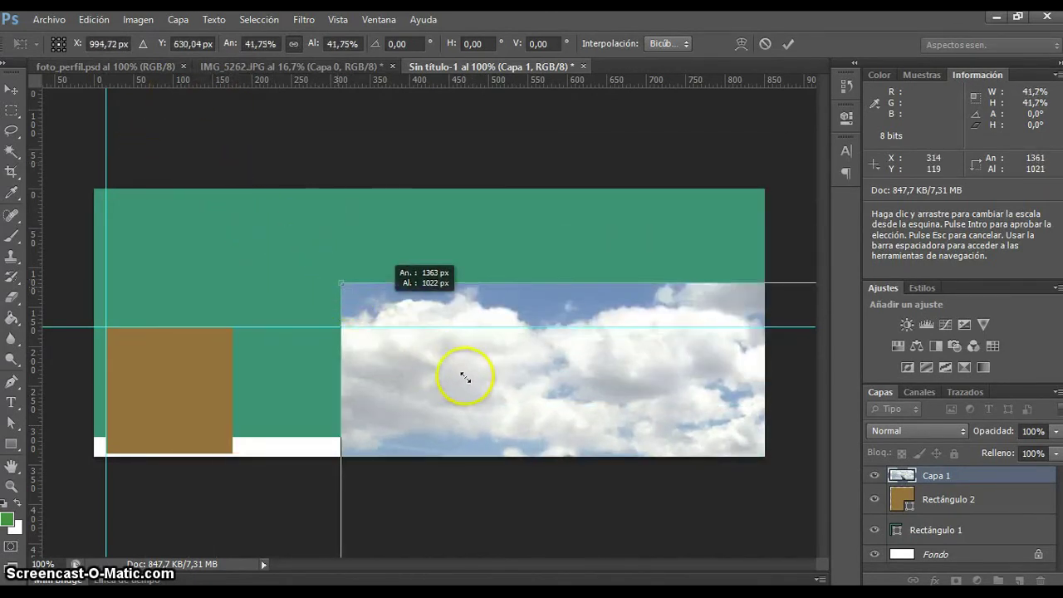
{"action": "left_click_drag", "start_coordinate": [530, 412], "coordinate": [690, 305]}
{"action": "left_click_drag", "start_coordinate": [671, 247], "coordinate": [711, 46]}
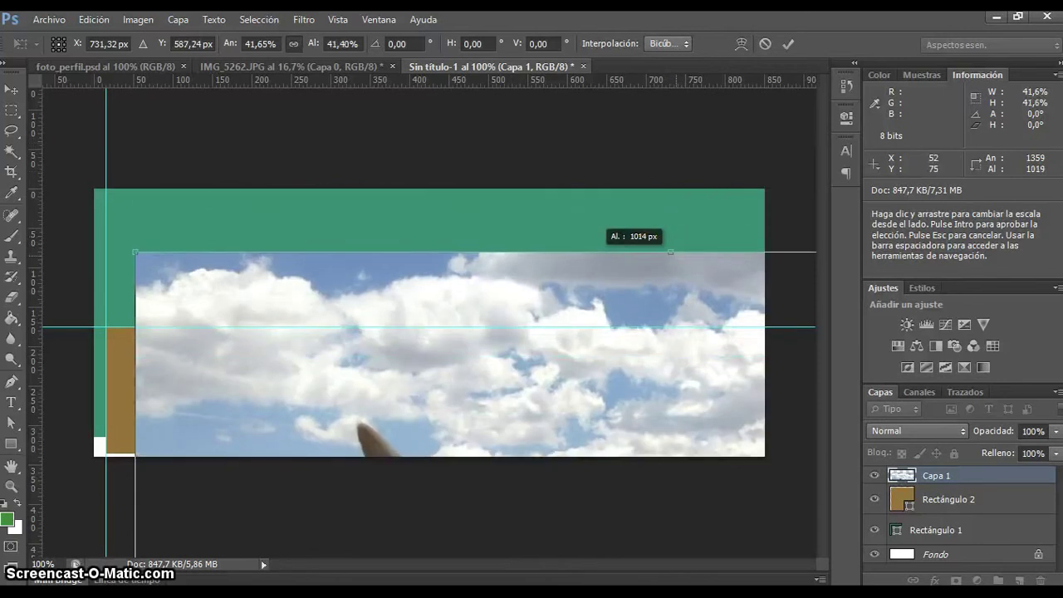
{"action": "left_click_drag", "start_coordinate": [139, 251], "coordinate": [407, 223]}
{"action": "left_click", "coordinate": [522, 305]}
{"action": "left_click_drag", "start_coordinate": [618, 313], "coordinate": [418, 121]}
{"action": "left_click_drag", "start_coordinate": [569, 323], "coordinate": [501, 278]}
{"action": "double_click", "coordinate": [503, 270]}
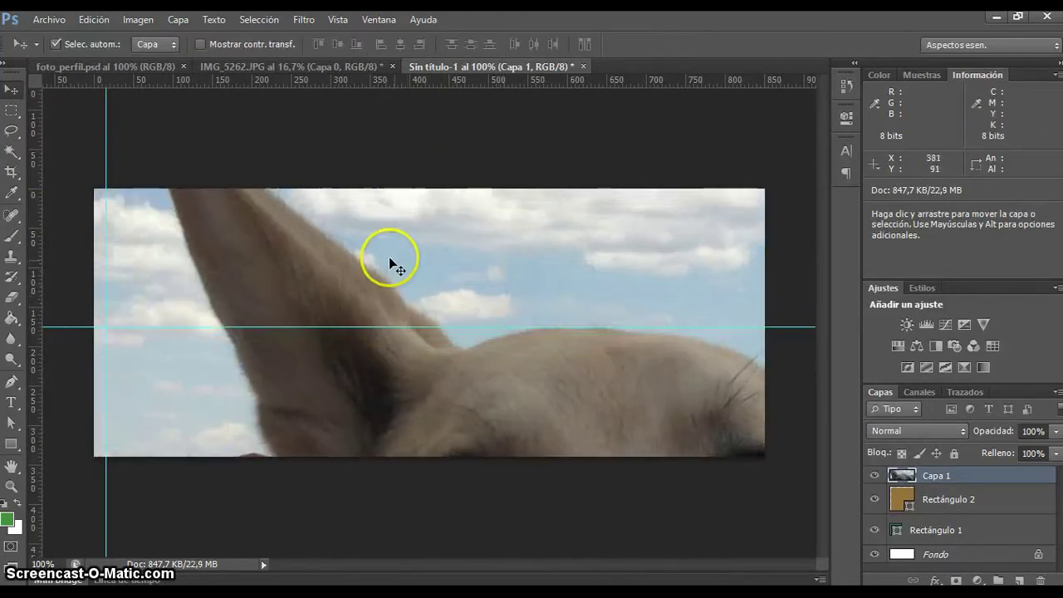
Scale the dog photo proportionally to about 31.4% and position it so it covers the whole canvas.
{"action": "left_click_drag", "start_coordinate": [391, 261], "coordinate": [506, 304]}
{"action": "key", "text": "ctrl+t"}
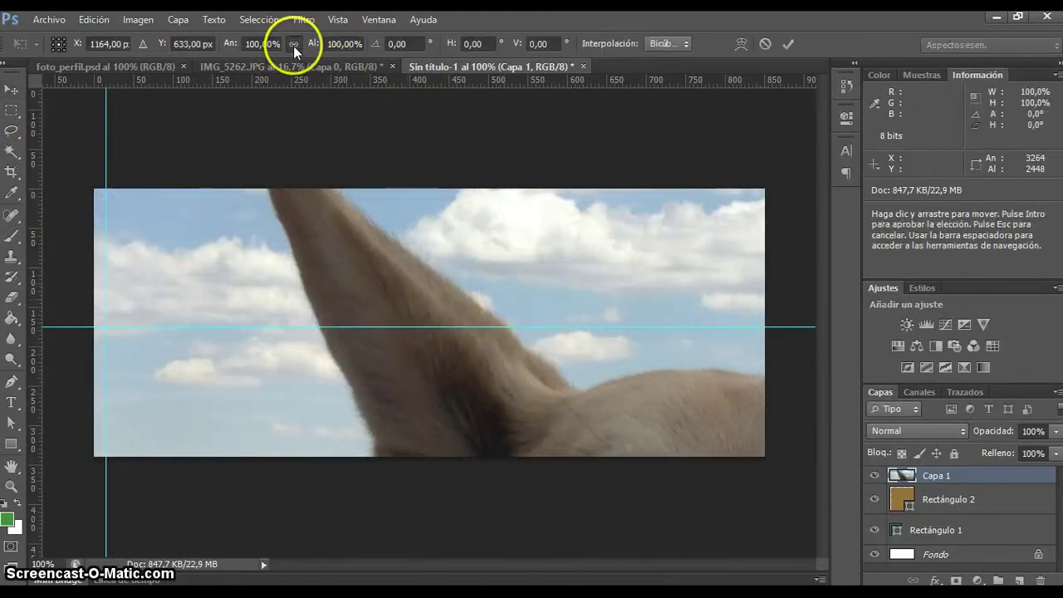
{"action": "left_click", "coordinate": [249, 43]}
{"action": "type", "text": "50"}
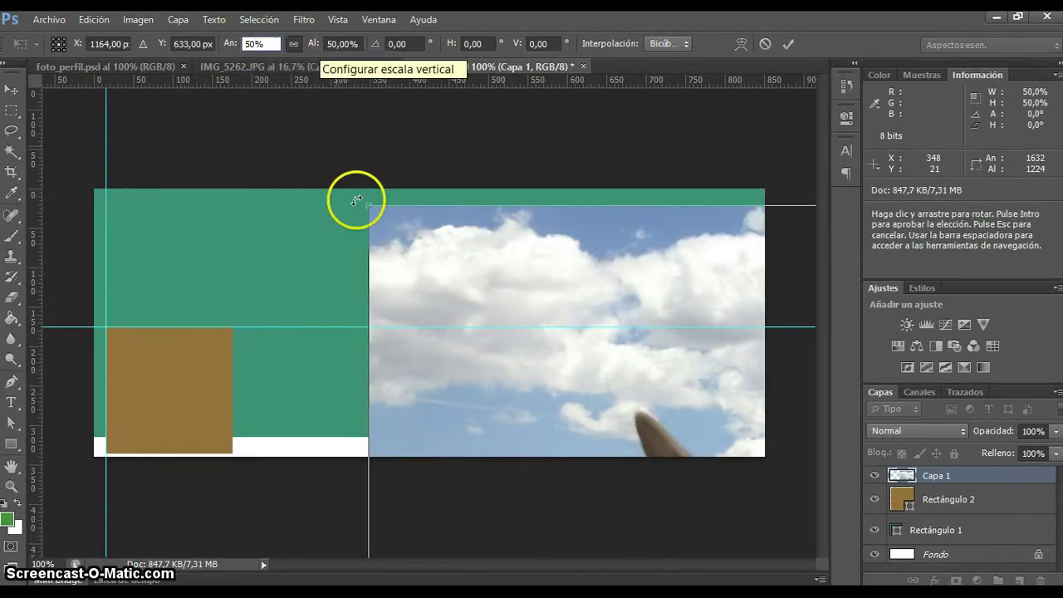
{"action": "left_click_drag", "start_coordinate": [371, 204], "coordinate": [637, 368]}
{"action": "left_click_drag", "start_coordinate": [699, 429], "coordinate": [150, 139]}
{"action": "left_click_drag", "start_coordinate": [72, 105], "coordinate": [280, 304]}
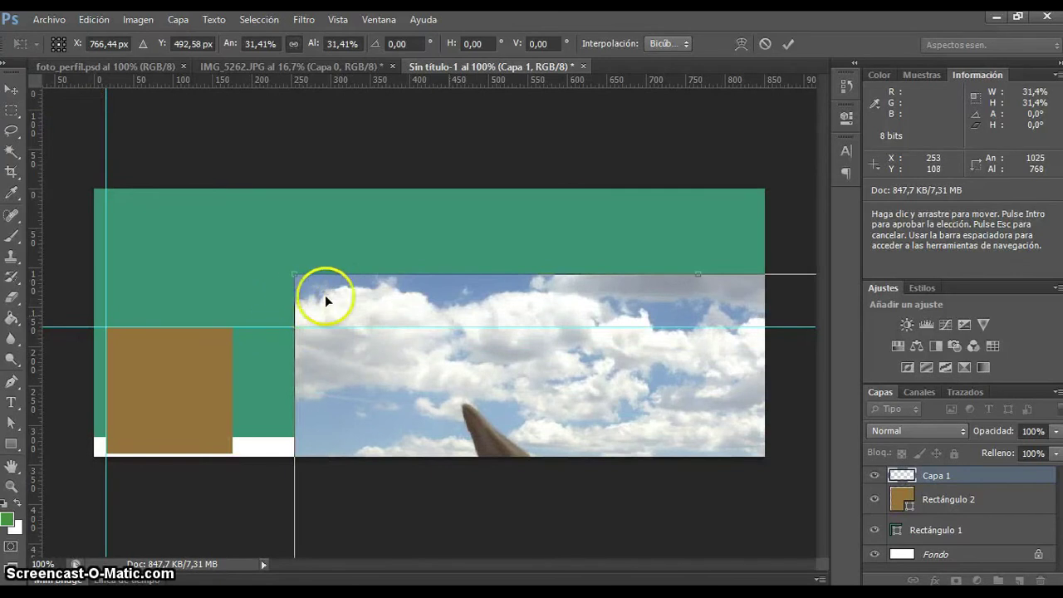
{"action": "left_click_drag", "start_coordinate": [461, 308], "coordinate": [234, 122]}
{"action": "left_click_drag", "start_coordinate": [332, 290], "coordinate": [292, 192]}
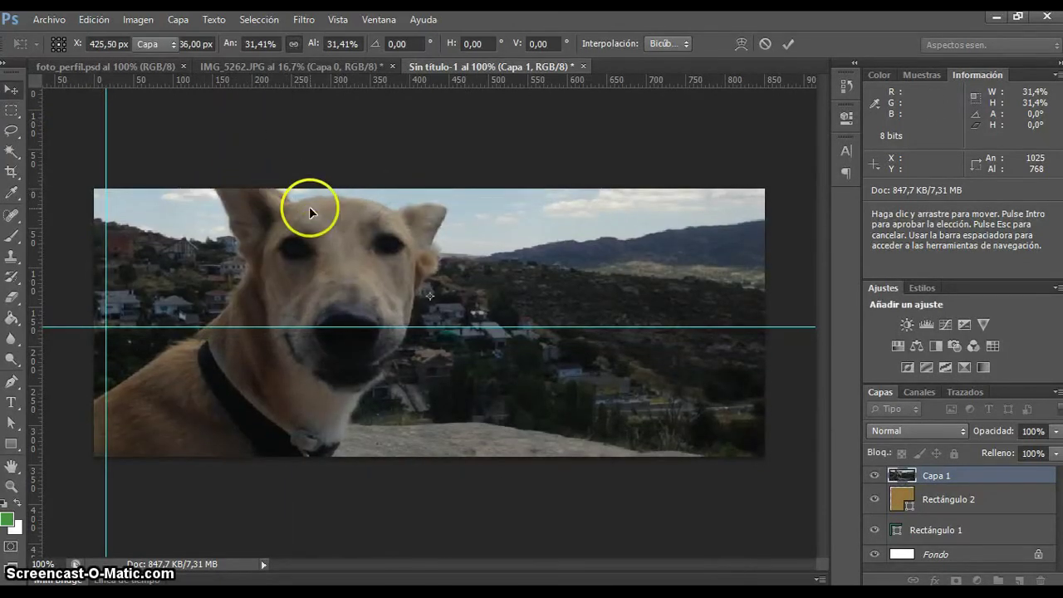
{"action": "key", "text": "Return"}
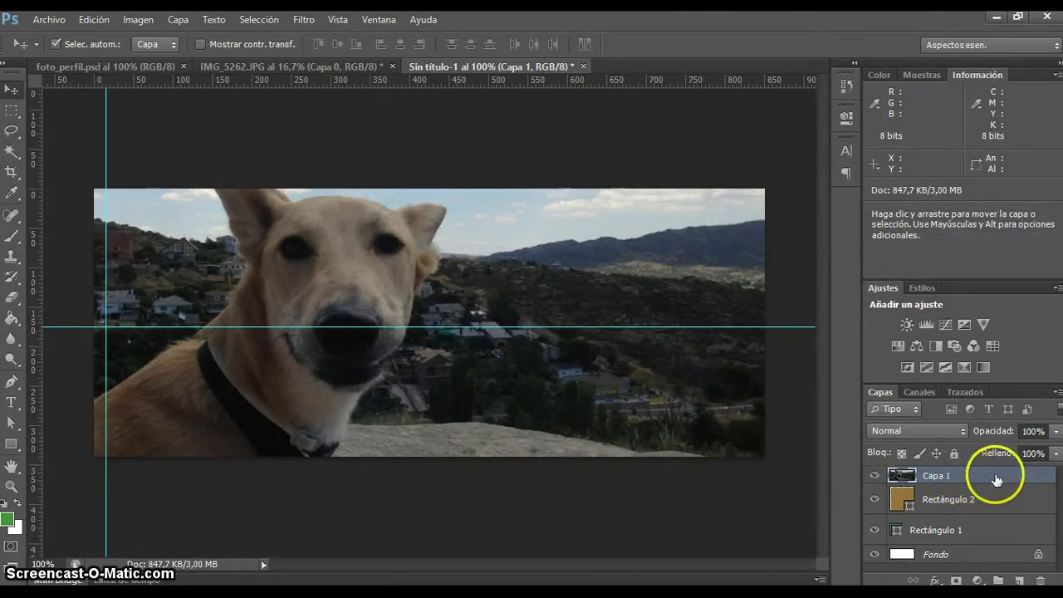
Move the dog photo layer Capa 1 below the brown square's layer, Rectángulo 2.
{"action": "left_click", "coordinate": [875, 477]}
{"action": "left_click", "coordinate": [875, 477]}
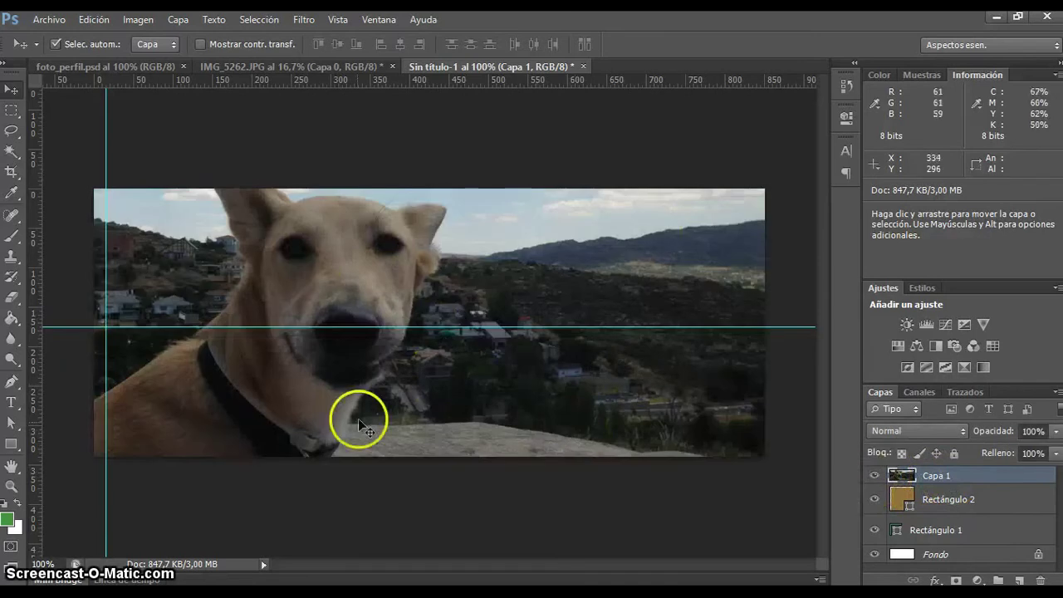
{"action": "left_click_drag", "start_coordinate": [1003, 480], "coordinate": [1016, 506]}
Clip the dog photo layer Capa 1 to the green cover rectangle, Rectángulo 1, with a clipping mask.
{"action": "left_click", "coordinate": [877, 531]}
{"action": "left_click", "coordinate": [874, 532]}
{"action": "left_click", "coordinate": [971, 527]}
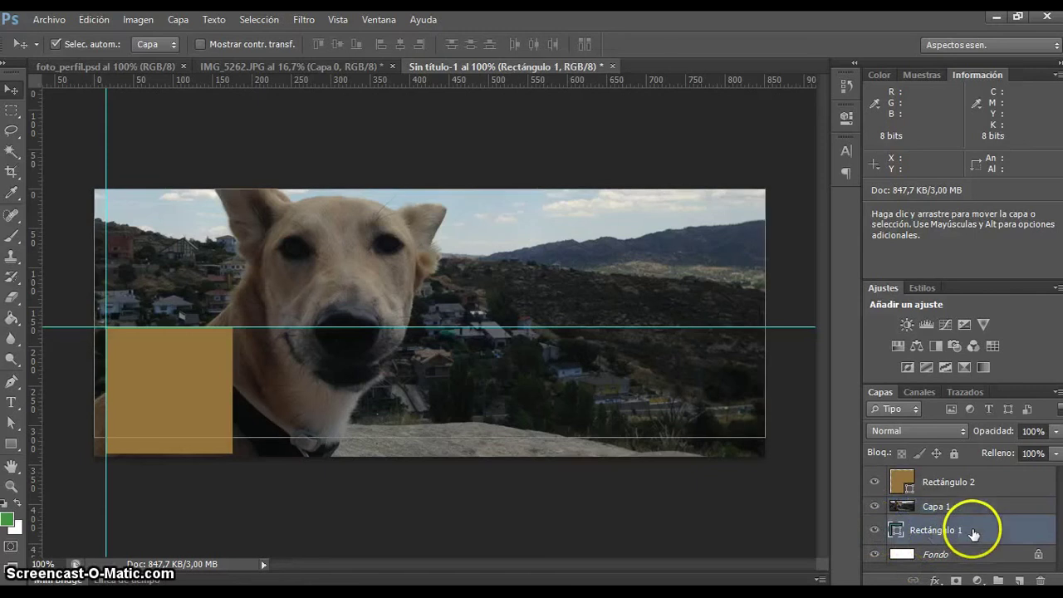
{"action": "left_click", "coordinate": [969, 508]}
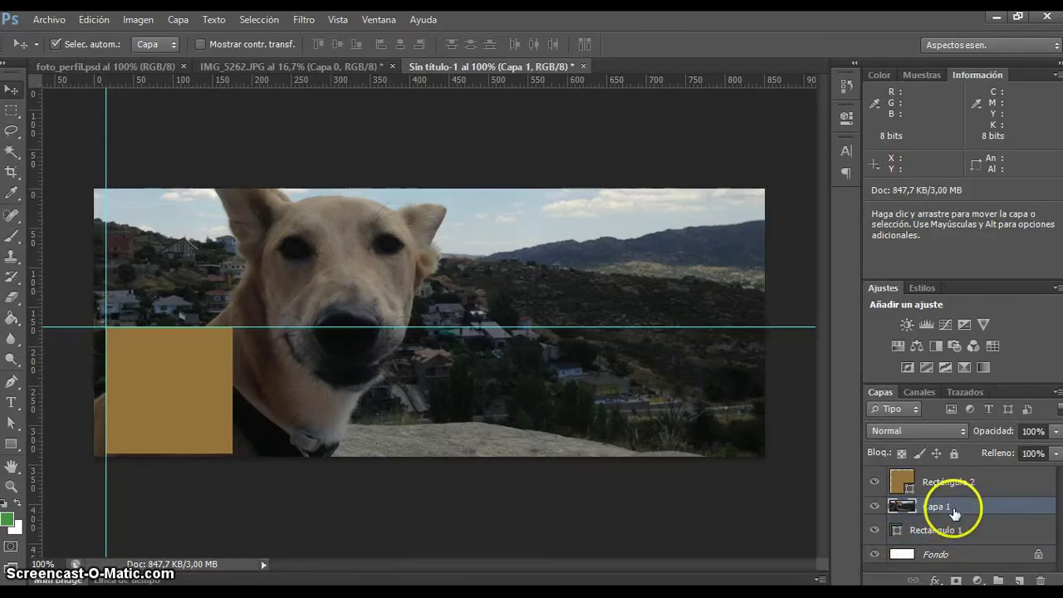
{"action": "right_click", "coordinate": [967, 509]}
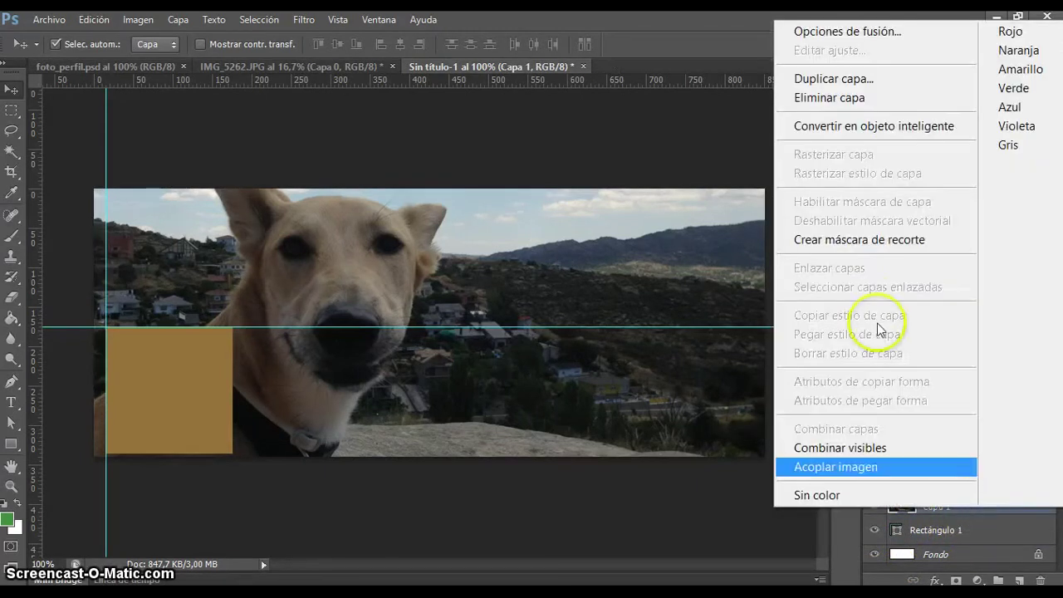
{"action": "left_click", "coordinate": [868, 241]}
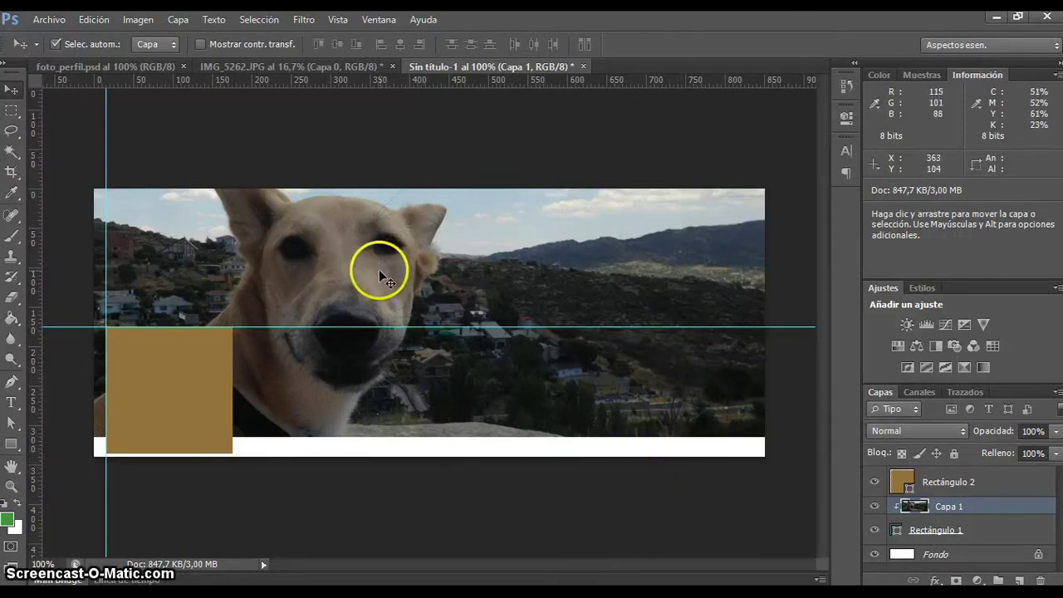
Try flipping the dog photo vertically with Free Transform, and undo the flip.
{"action": "key", "text": "ctrl+t"}
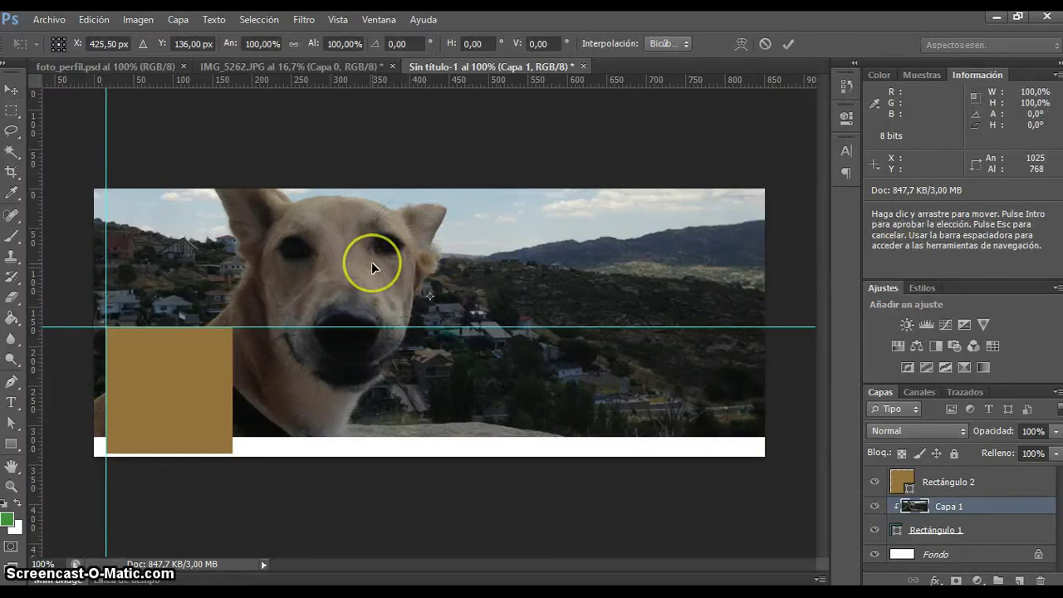
{"action": "right_click", "coordinate": [371, 262]}
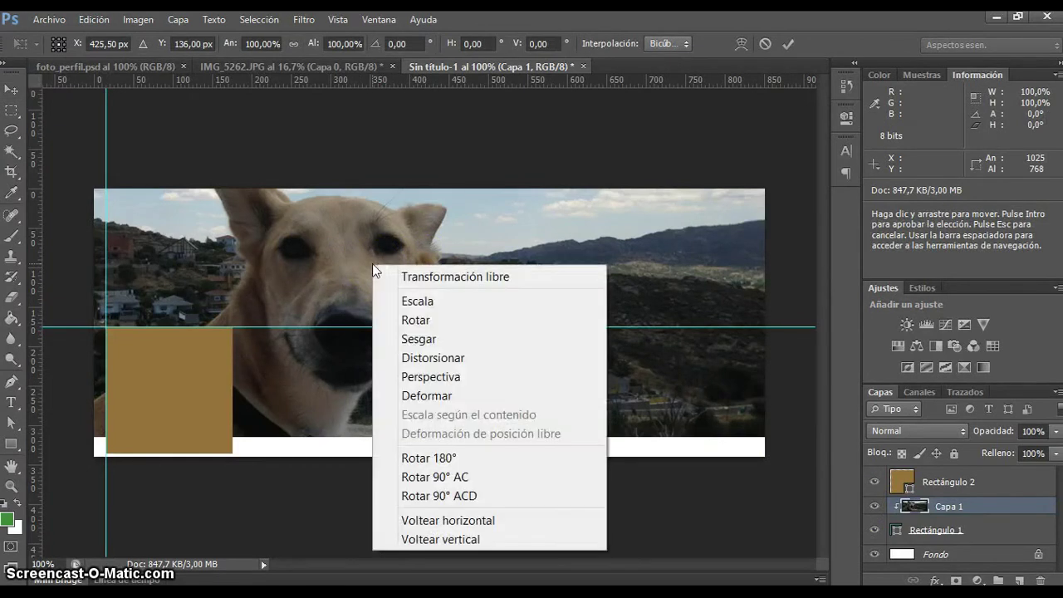
{"action": "left_click", "coordinate": [484, 540]}
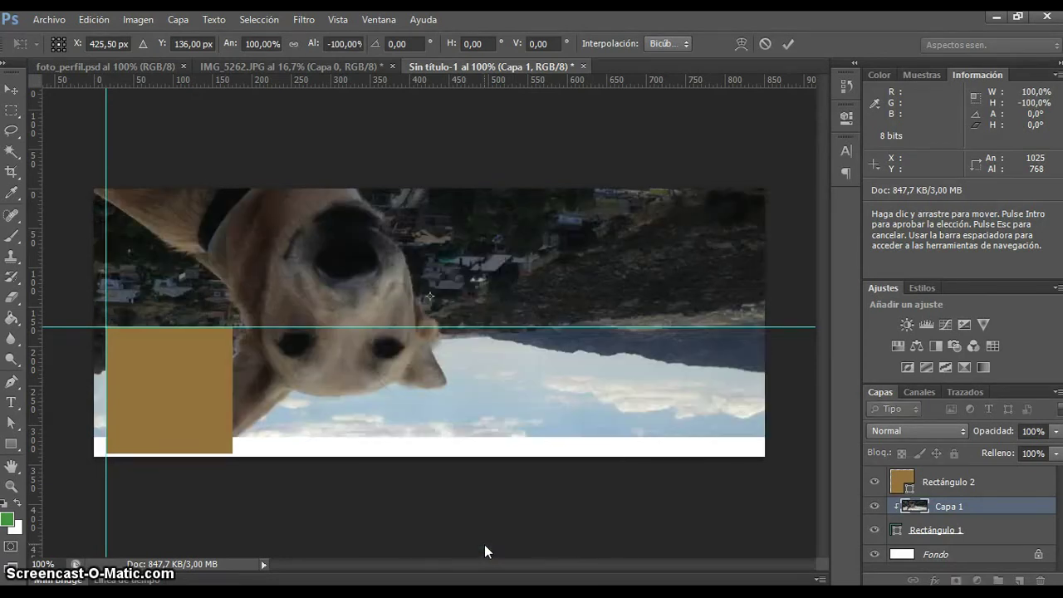
{"action": "key", "text": "ctrl+z"}
Flip the dog photo horizontally and shift it about 87 px right and 22 px down within the cover area.
{"action": "right_click", "coordinate": [441, 379]}
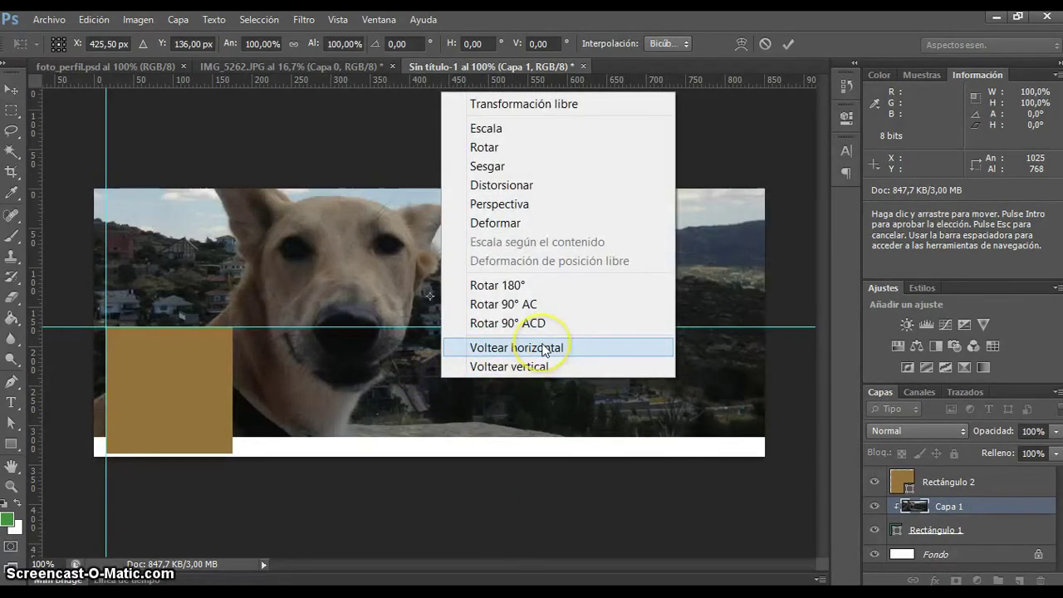
{"action": "left_click", "coordinate": [542, 347]}
{"action": "left_click_drag", "start_coordinate": [589, 384], "coordinate": [594, 387]}
{"action": "key", "text": "shift+Down"}
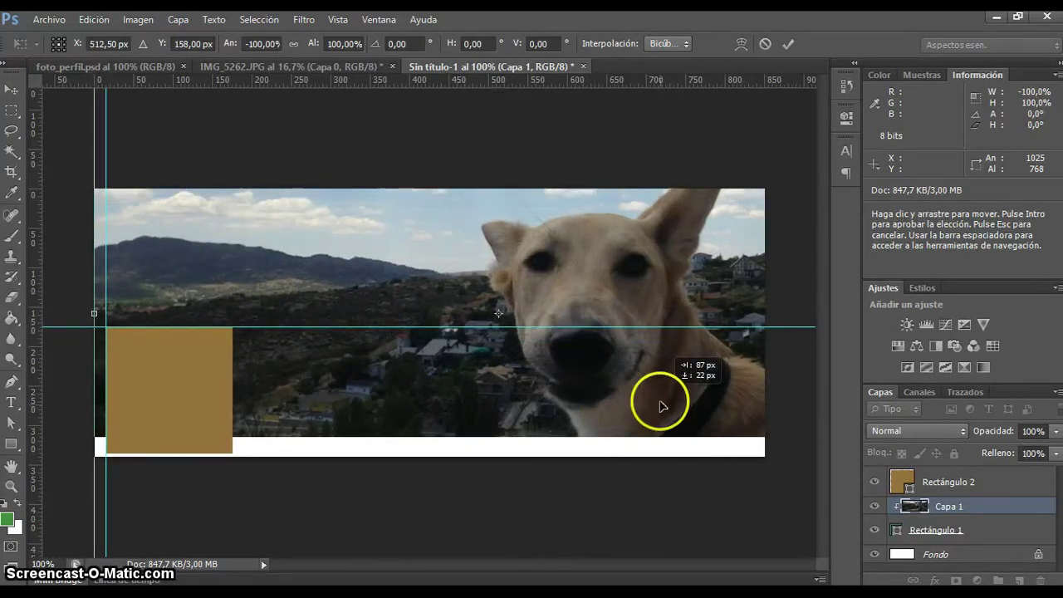
{"action": "key", "text": "Return"}
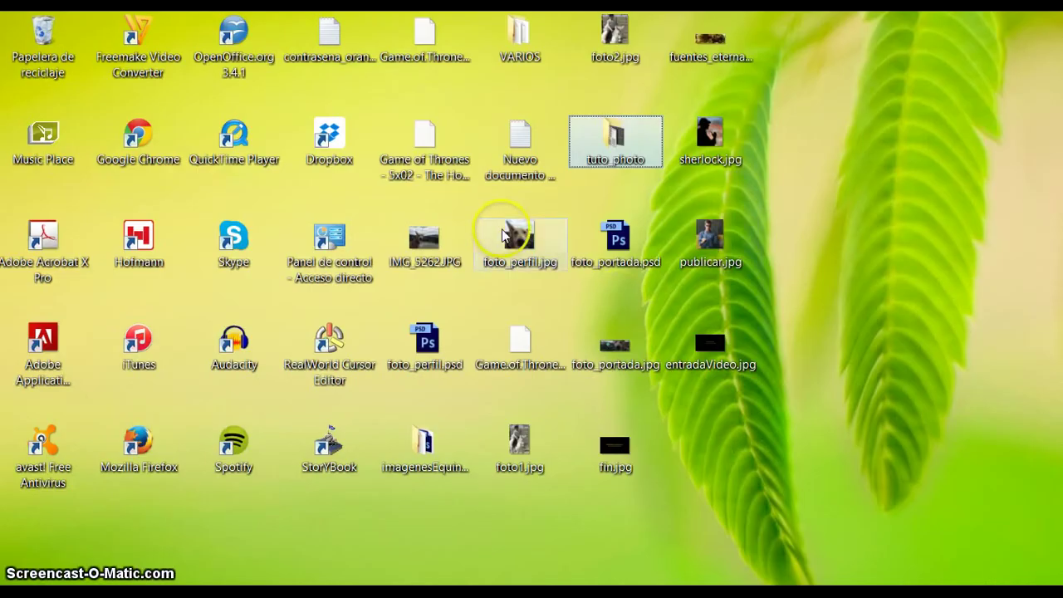
Place foto_perfil.jpg from the desktop into the cover document at its original size.
{"action": "left_click_drag", "start_coordinate": [508, 238], "coordinate": [112, 584]}
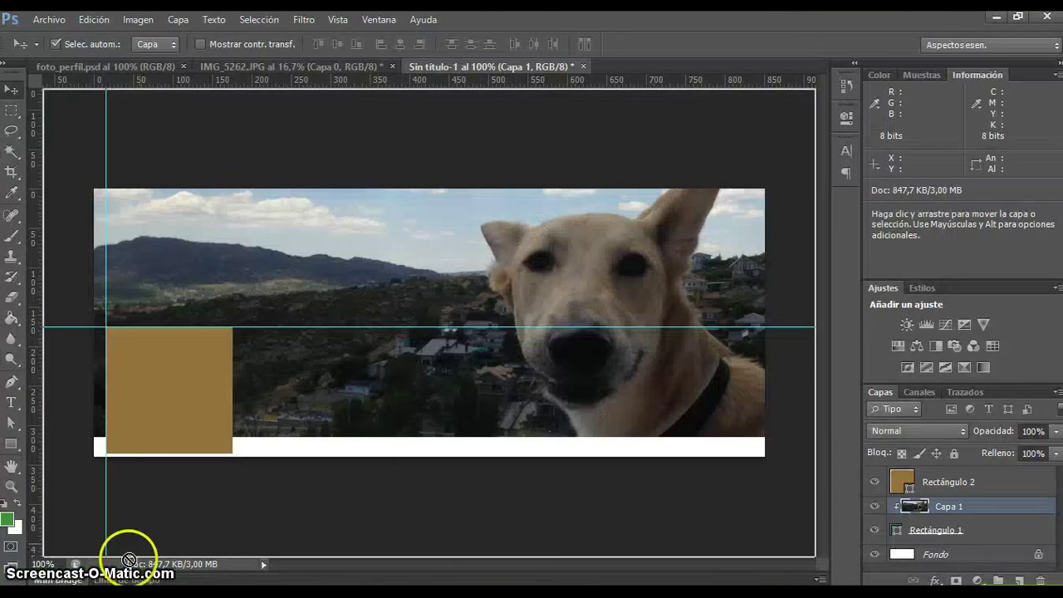
{"action": "left_click_drag", "start_coordinate": [129, 558], "coordinate": [227, 307]}
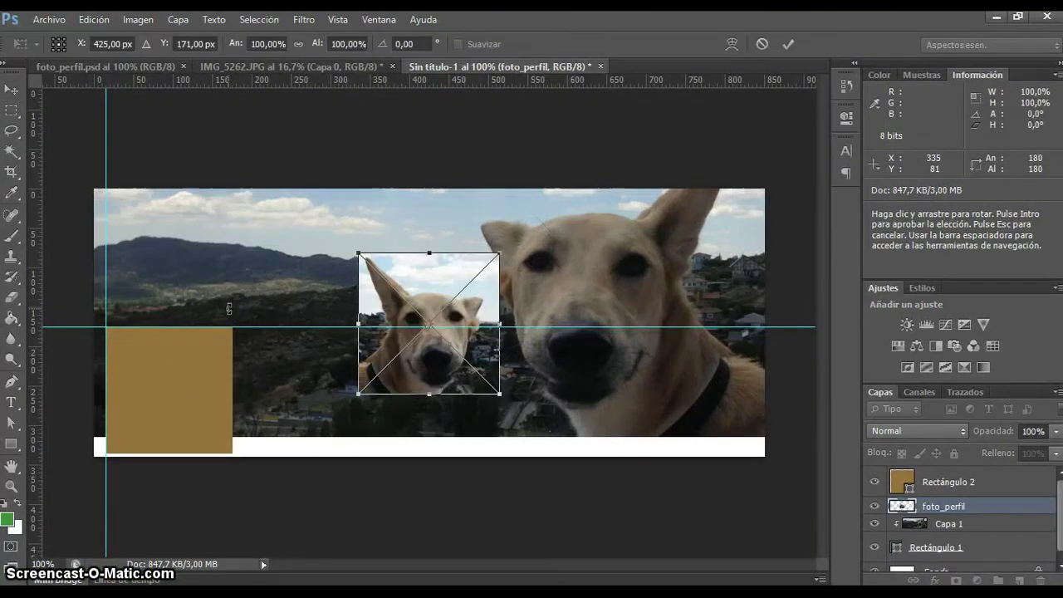
{"action": "key", "text": "Return"}
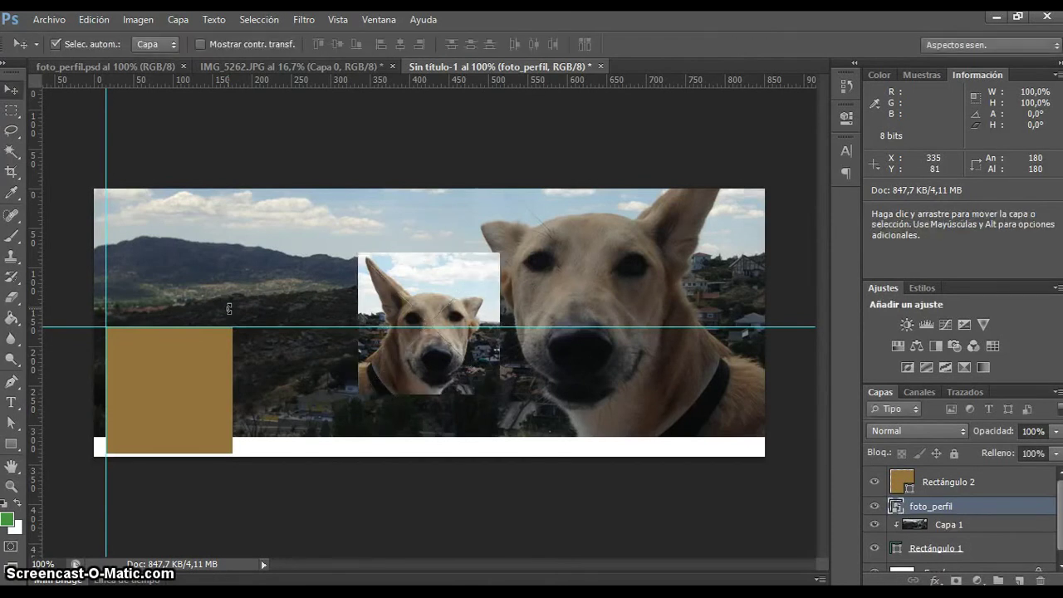
Position the profile photo over the brown square, aligned to the vertical guide, and move its layer above Rectángulo 2.
{"action": "left_click_drag", "start_coordinate": [474, 293], "coordinate": [209, 323]}
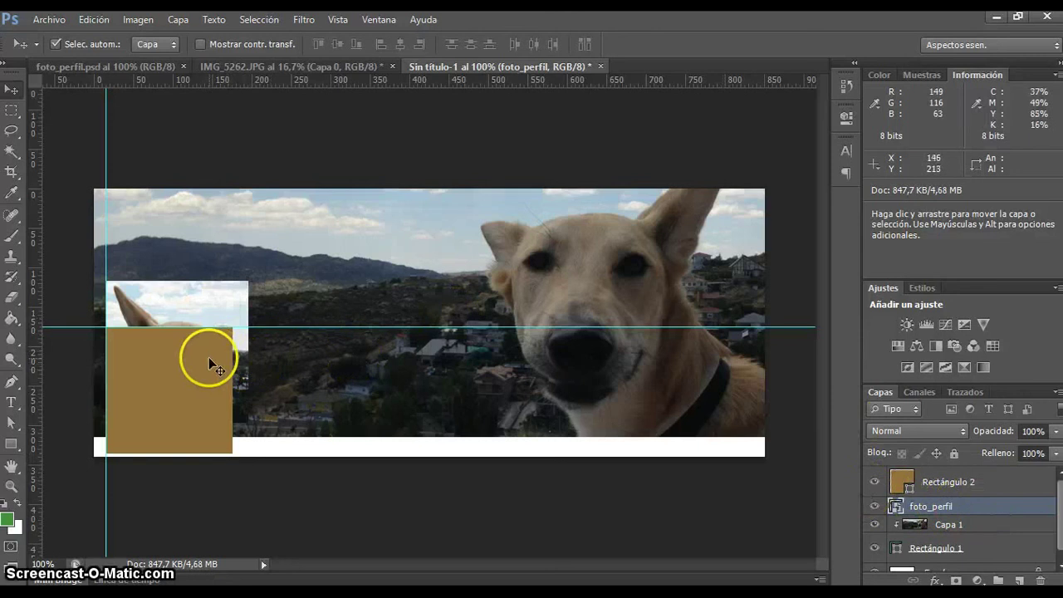
{"action": "left_click_drag", "start_coordinate": [994, 505], "coordinate": [966, 473]}
{"action": "left_click_drag", "start_coordinate": [203, 308], "coordinate": [207, 340]}
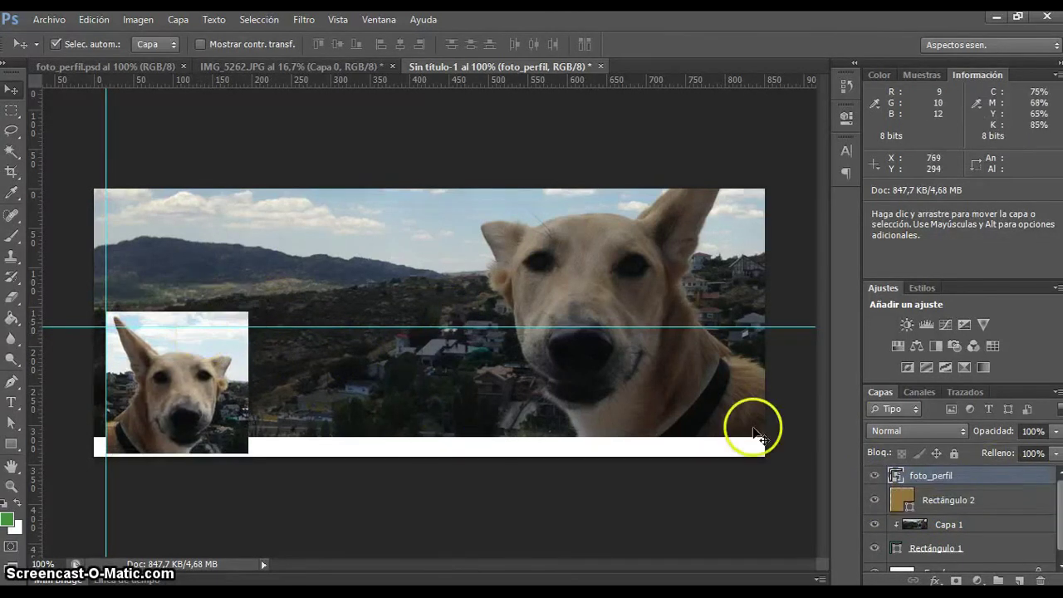
Clip the foto_perfil layer to the brown square with a clipping mask and adjust the dog's position inside it.
{"action": "right_click", "coordinate": [1008, 478]}
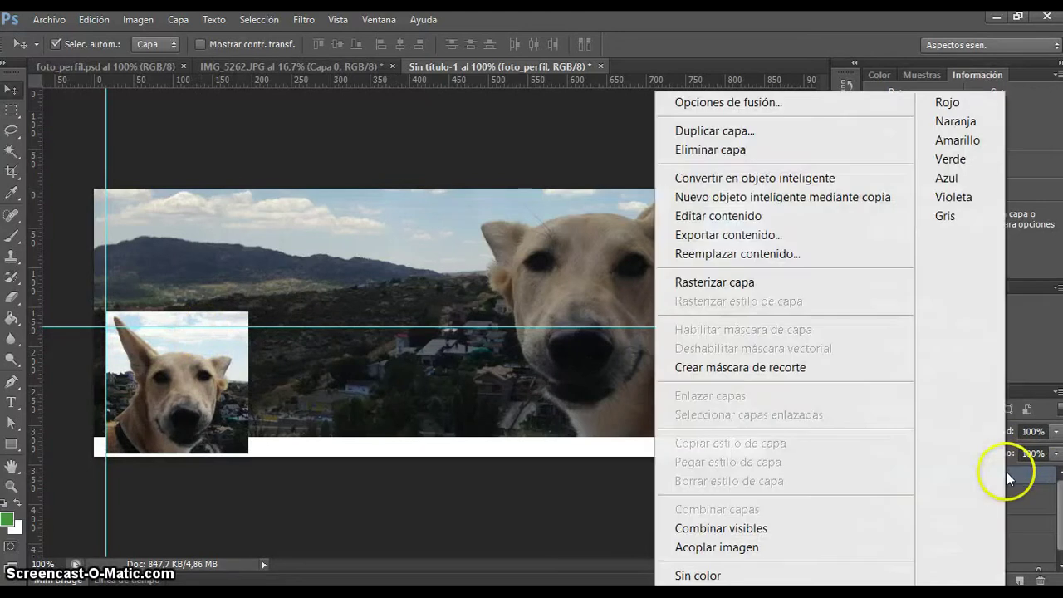
{"action": "left_click", "coordinate": [819, 372]}
{"action": "mouse_move", "coordinate": [188, 382]}
{"action": "left_mouse_down"}
{"action": "mouse_move", "coordinate": [171, 386]}
{"action": "mouse_move", "coordinate": [174, 396]}
{"action": "mouse_move", "coordinate": [169, 388]}
{"action": "mouse_move", "coordinate": [186, 409]}
{"action": "mouse_move", "coordinate": [171, 389]}
{"action": "mouse_move", "coordinate": [185, 391]}
{"action": "left_mouse_up"}
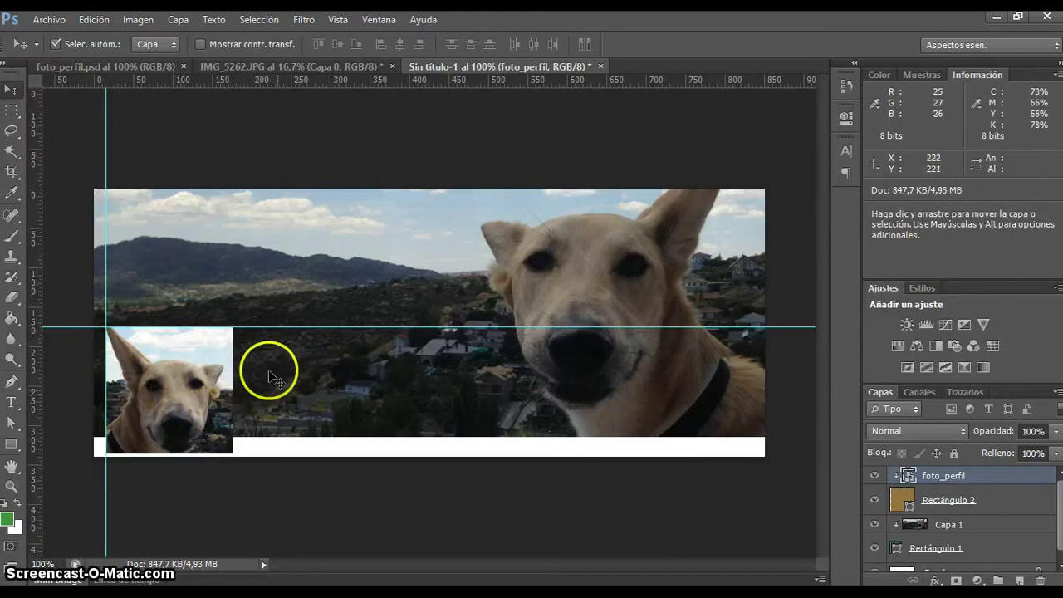
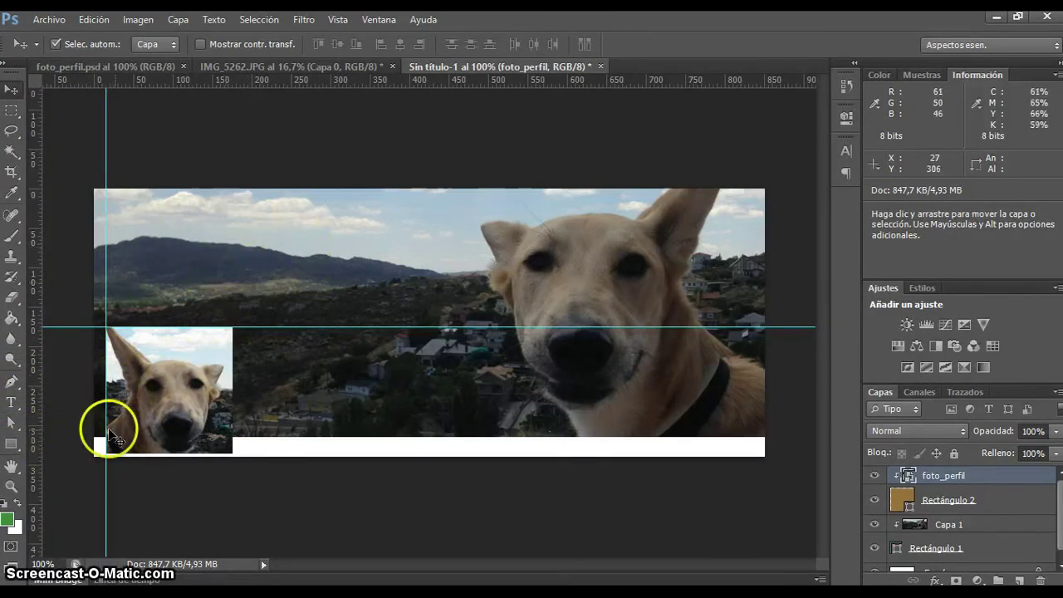
Draw a small green paw print custom shape over the mountains, above the profile photo.
{"action": "left_click", "coordinate": [15, 449]}
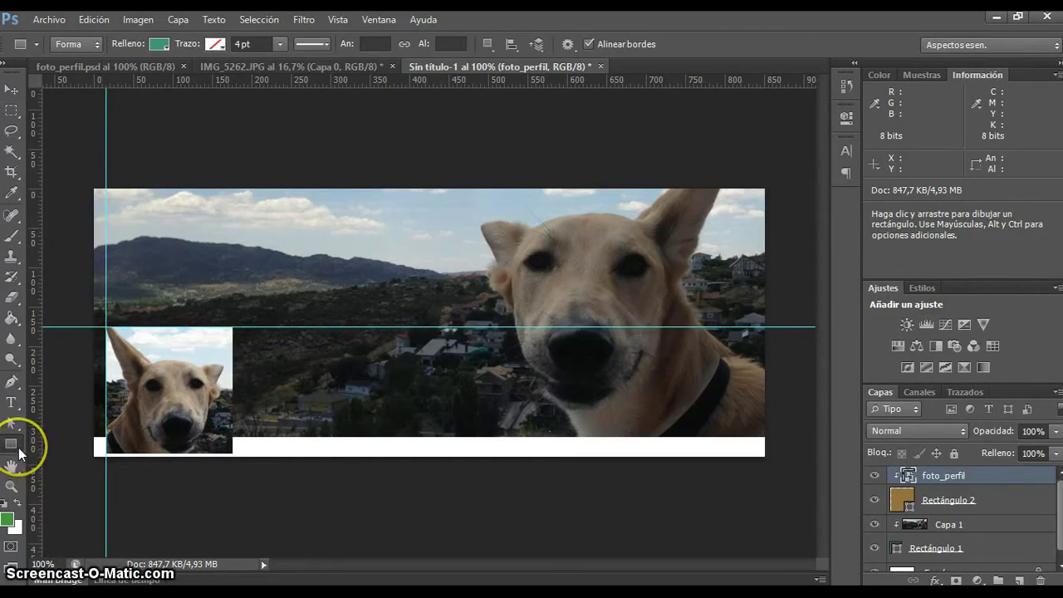
{"action": "left_click", "coordinate": [19, 449]}
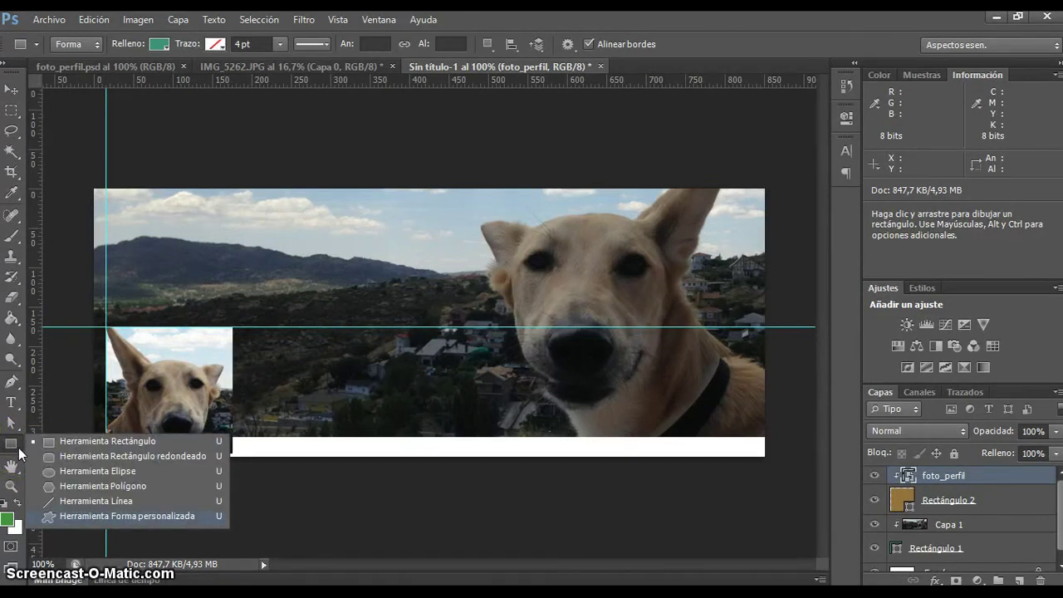
{"action": "left_click", "coordinate": [196, 516]}
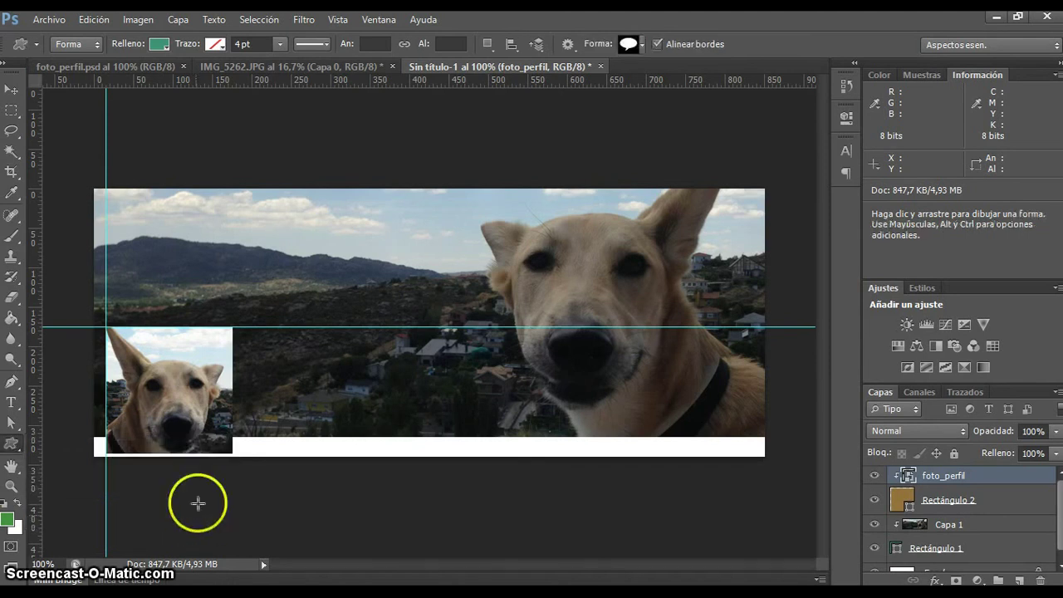
{"action": "left_click", "coordinate": [644, 45]}
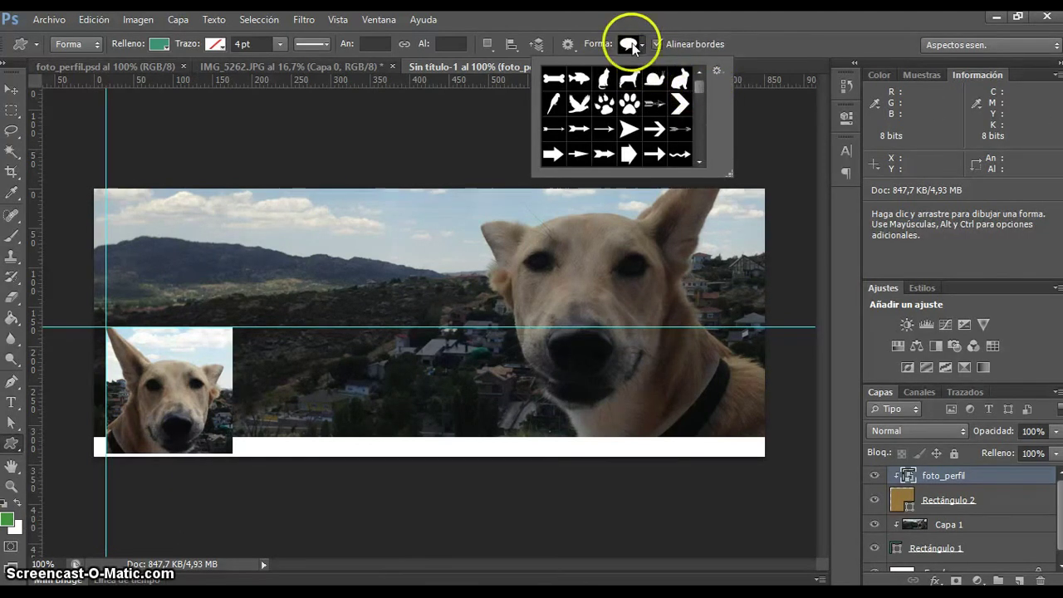
{"action": "mouse_move", "coordinate": [703, 87]}
{"action": "left_mouse_down"}
{"action": "mouse_move", "coordinate": [704, 118]}
{"action": "mouse_move", "coordinate": [703, 81]}
{"action": "left_mouse_up"}
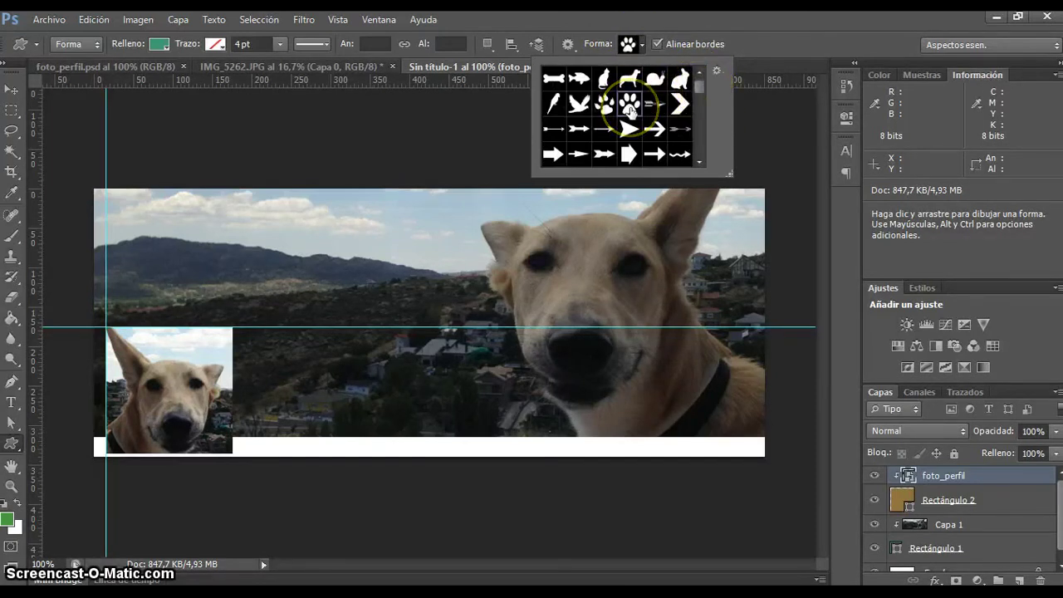
{"action": "left_click_drag", "start_coordinate": [165, 250], "coordinate": [142, 278]}
Duplicate the paw print until there are four copies and arrange them in a diamond above the profile photo.
{"action": "left_click", "coordinate": [12, 89]}
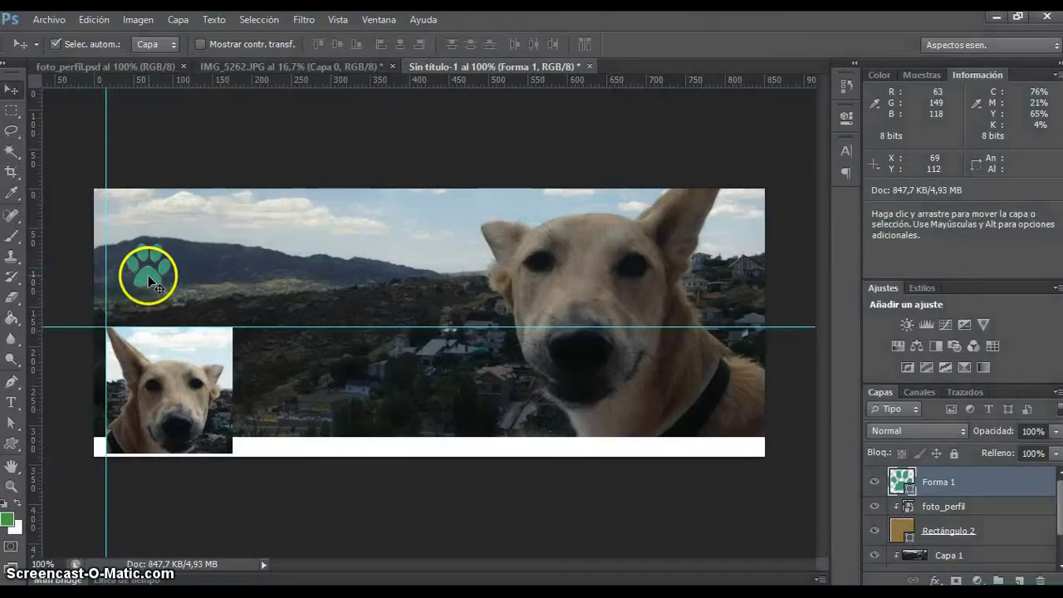
{"action": "left_click_drag", "start_coordinate": [148, 275], "coordinate": [181, 301]}
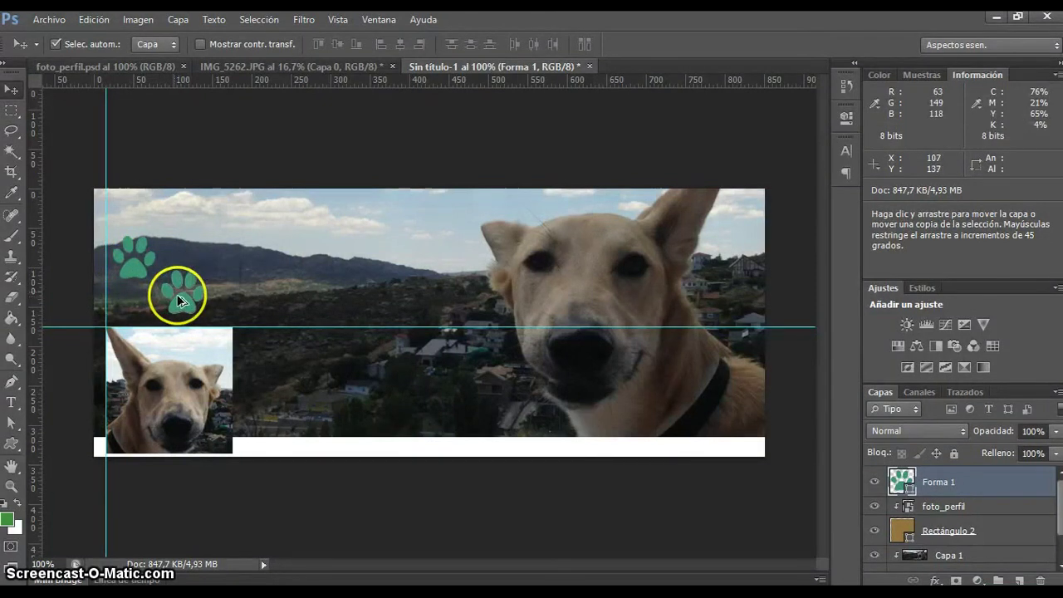
{"action": "left_click", "coordinate": [131, 267], "text": "shift"}
{"action": "left_click_drag", "start_coordinate": [131, 267], "coordinate": [142, 269]}
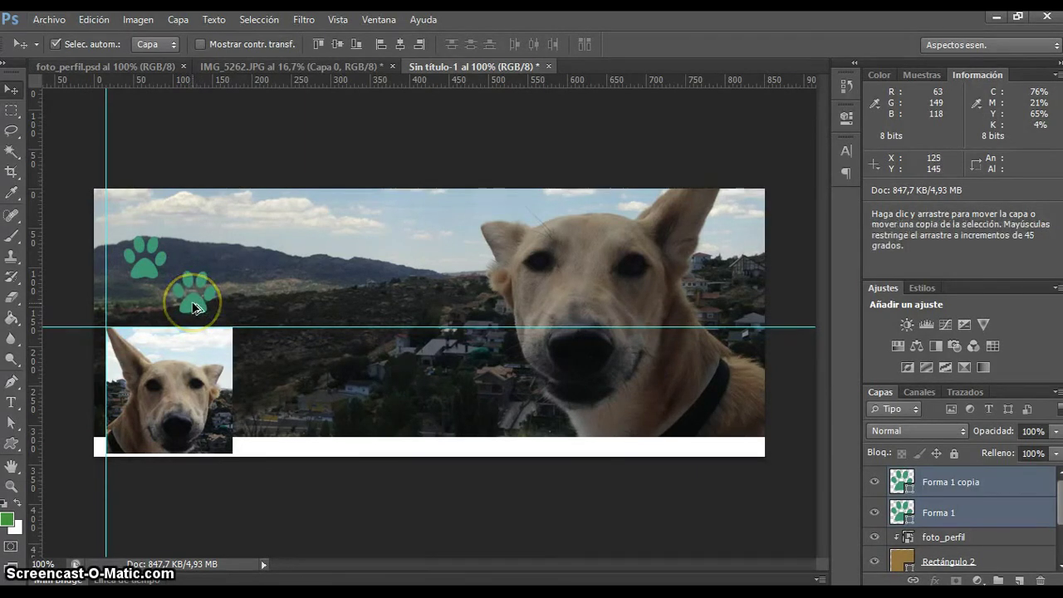
{"action": "left_click_drag", "start_coordinate": [193, 306], "coordinate": [277, 295]}
{"action": "left_click_drag", "start_coordinate": [218, 253], "coordinate": [181, 228]}
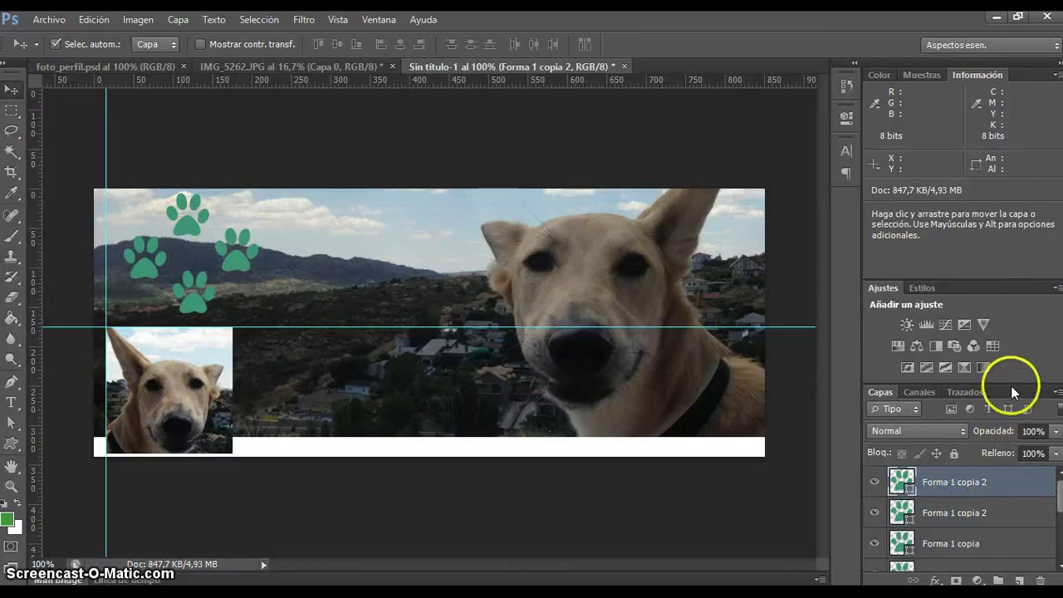
Close the Información panel and enlarge the Capas panel to show more layers.
{"action": "left_click", "coordinate": [1057, 76]}
{"action": "left_click", "coordinate": [1054, 75]}
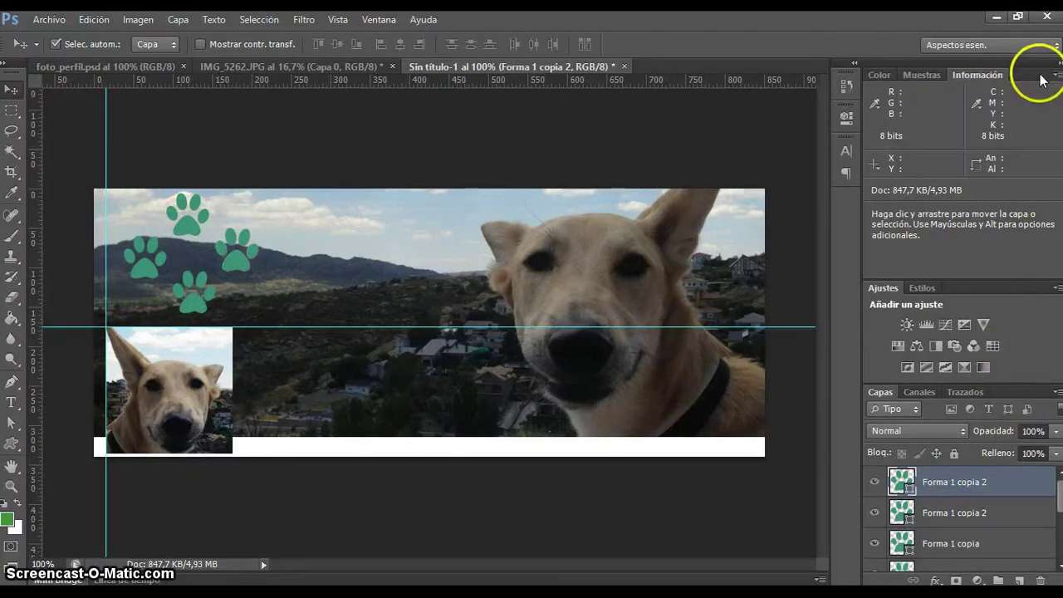
{"action": "left_click", "coordinate": [1055, 76]}
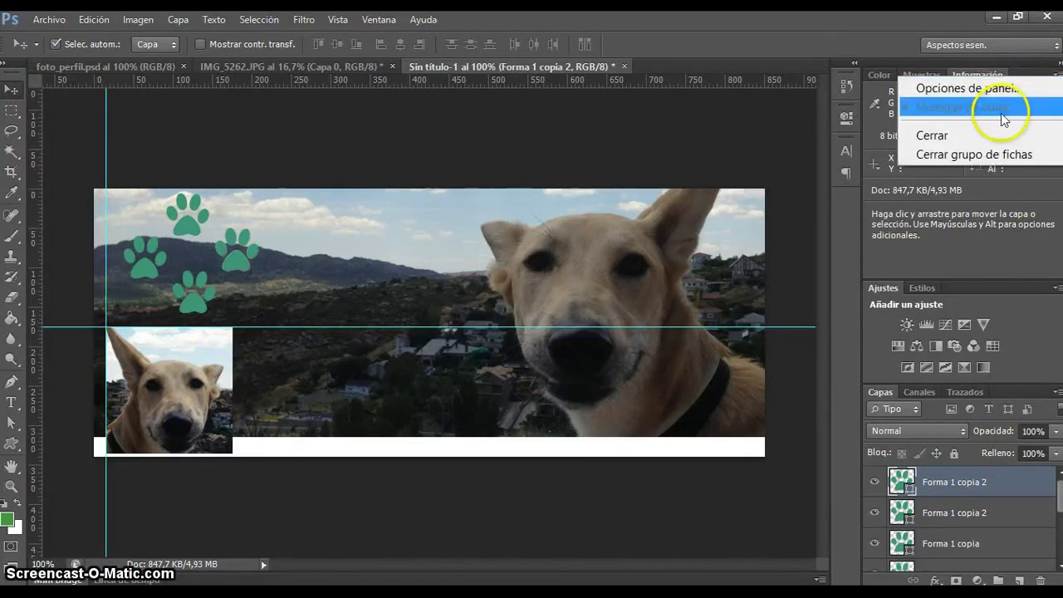
{"action": "left_click", "coordinate": [964, 136]}
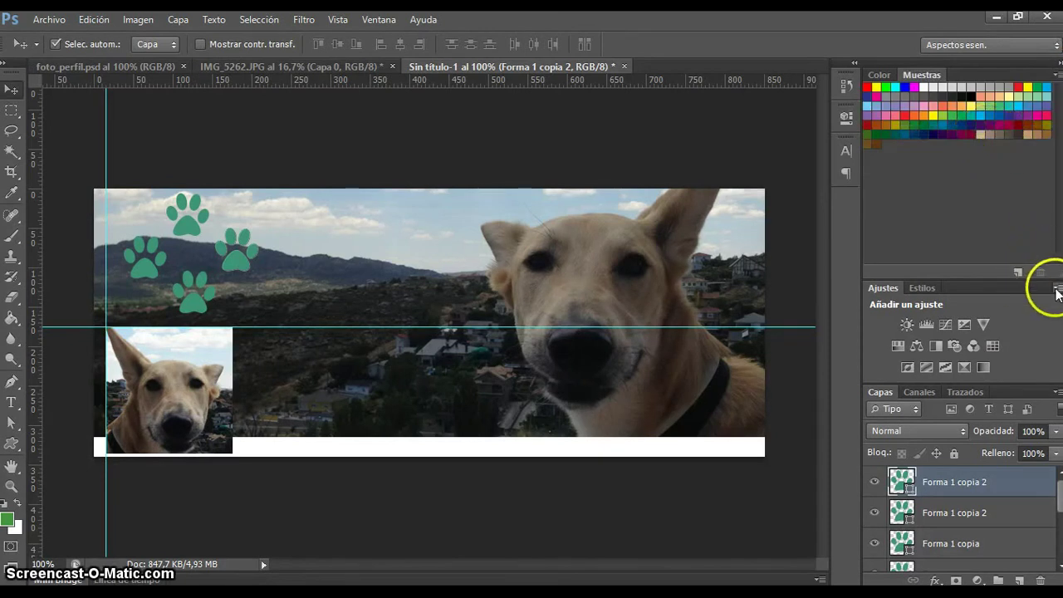
{"action": "left_click", "coordinate": [1057, 292]}
{"action": "key", "text": "Escape"}
{"action": "left_click_drag", "start_coordinate": [991, 282], "coordinate": [995, 172]}
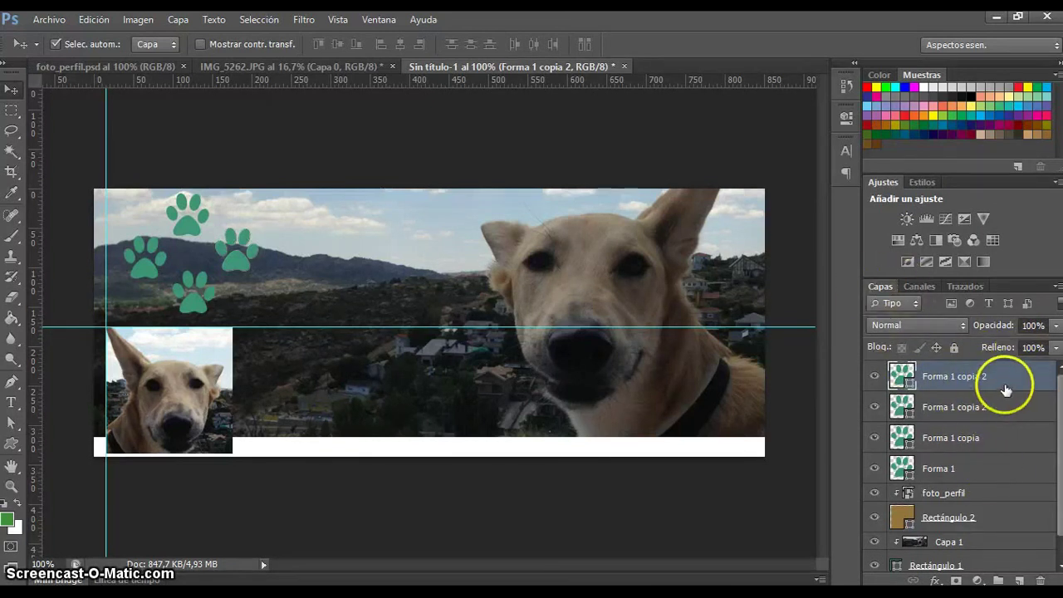
Select all four paw print layers and scale them down together above the profile photo.
{"action": "left_click", "coordinate": [997, 478], "text": "shift"}
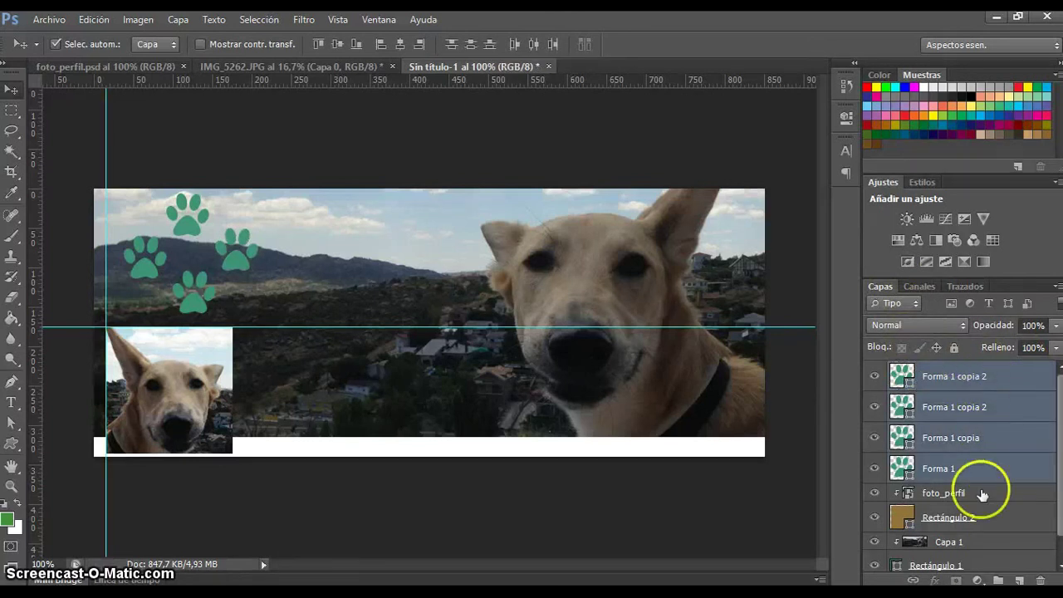
{"action": "key", "text": "ctrl+t"}
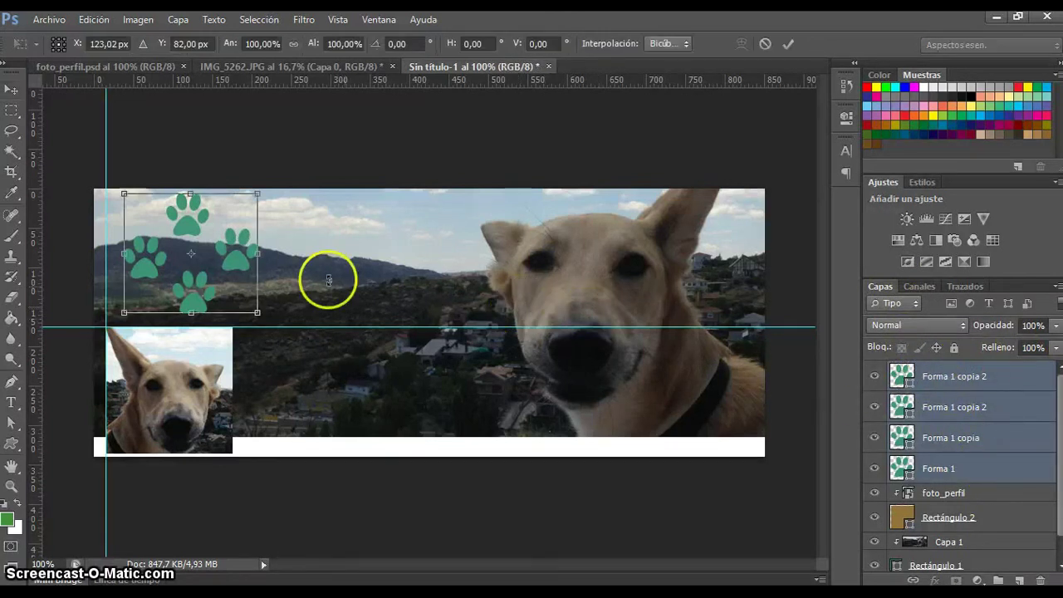
{"action": "left_click_drag", "start_coordinate": [258, 194], "coordinate": [250, 252]}
{"action": "key", "text": "Return"}
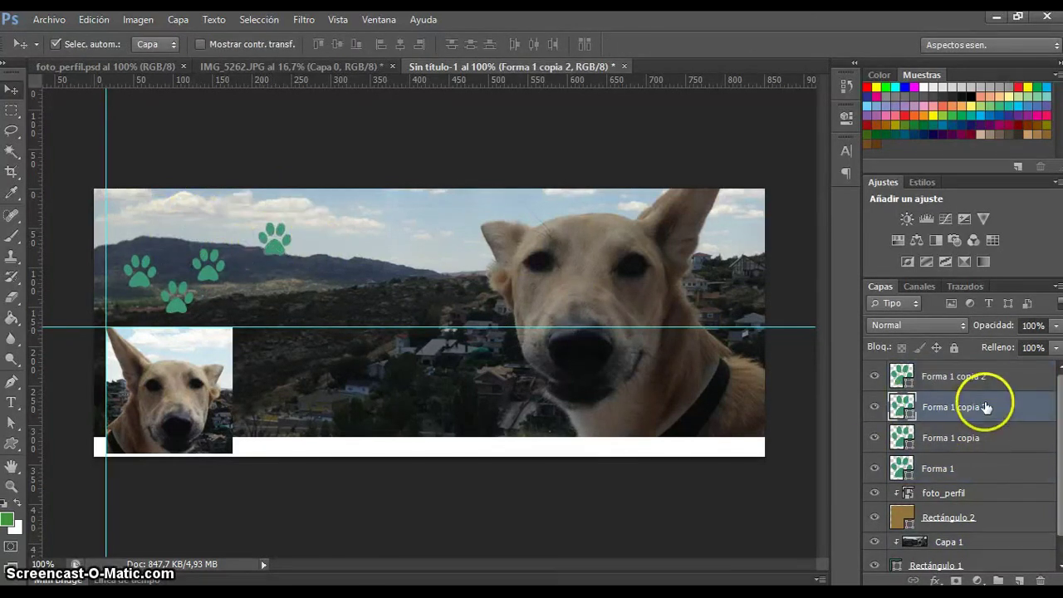
Undo the last single-paw move and rearrange the four paw prints into a descending zigzag trail above the profile photo.
{"action": "key", "text": "ctrl+z"}
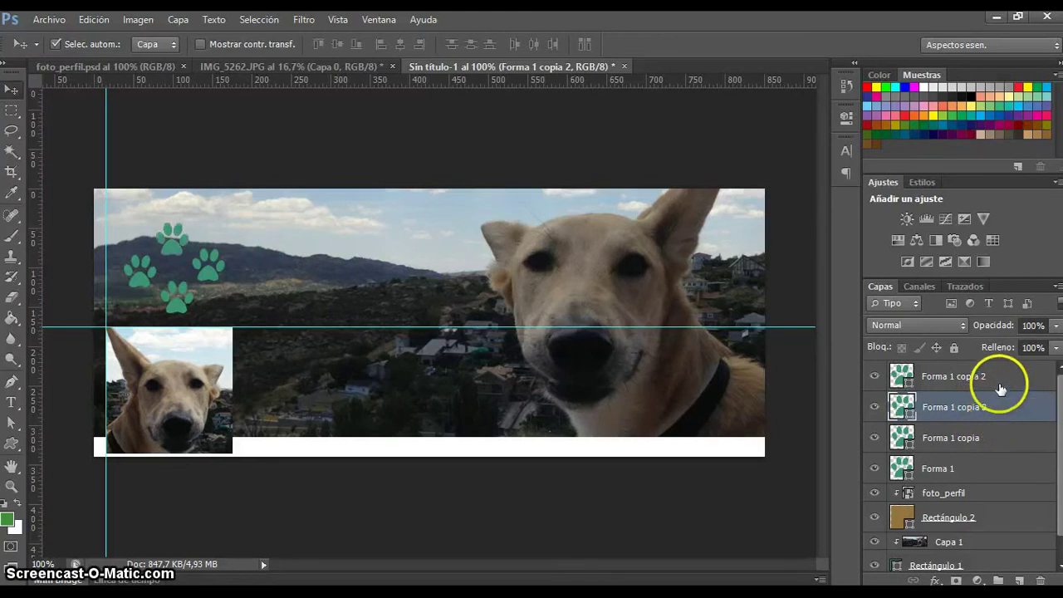
{"action": "left_click", "coordinate": [1003, 380]}
{"action": "left_click", "coordinate": [1007, 474], "text": "shift"}
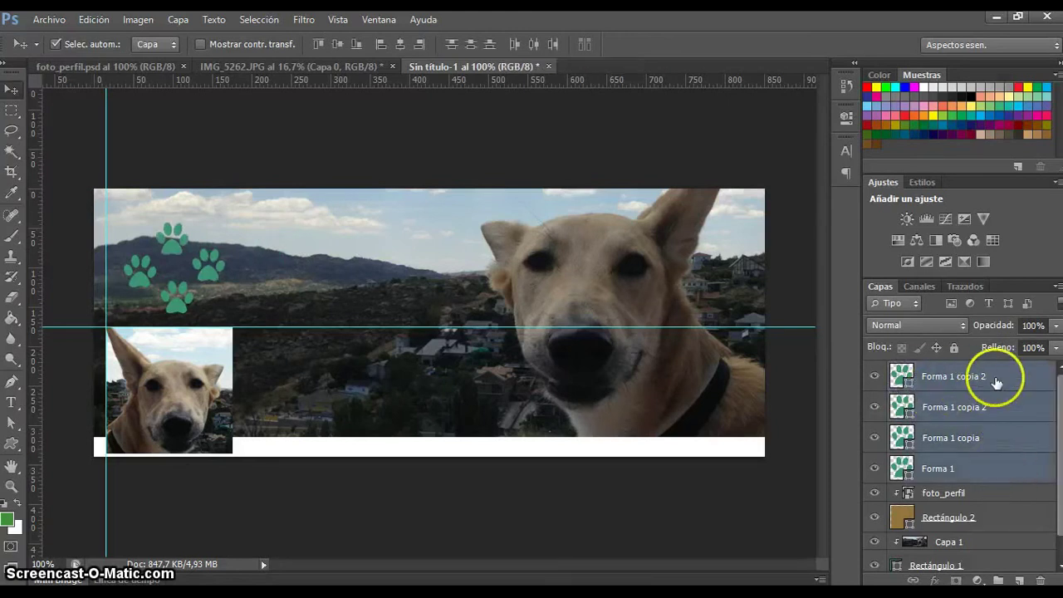
{"action": "left_click_drag", "start_coordinate": [173, 240], "coordinate": [145, 224]}
{"action": "left_click_drag", "start_coordinate": [203, 267], "coordinate": [170, 241]}
{"action": "left_click_drag", "start_coordinate": [170, 285], "coordinate": [146, 291]}
{"action": "left_click_drag", "start_coordinate": [176, 241], "coordinate": [172, 254]}
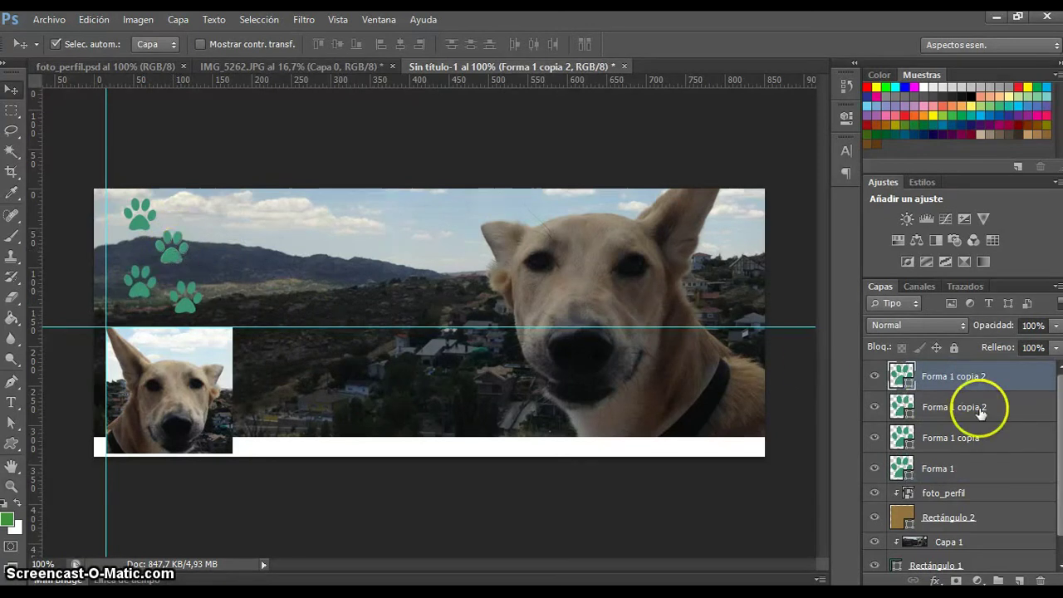
Change the second paw print from the top of the trail to the near-white colour eaf1ef.
{"action": "double_click", "coordinate": [896, 376]}
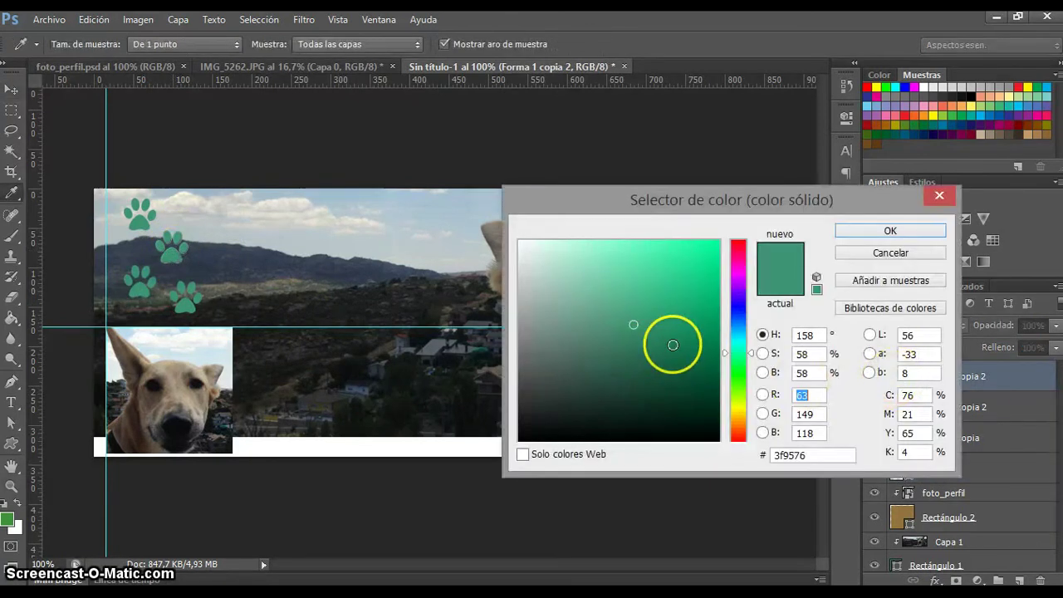
{"action": "left_click_drag", "start_coordinate": [535, 253], "coordinate": [524, 251]}
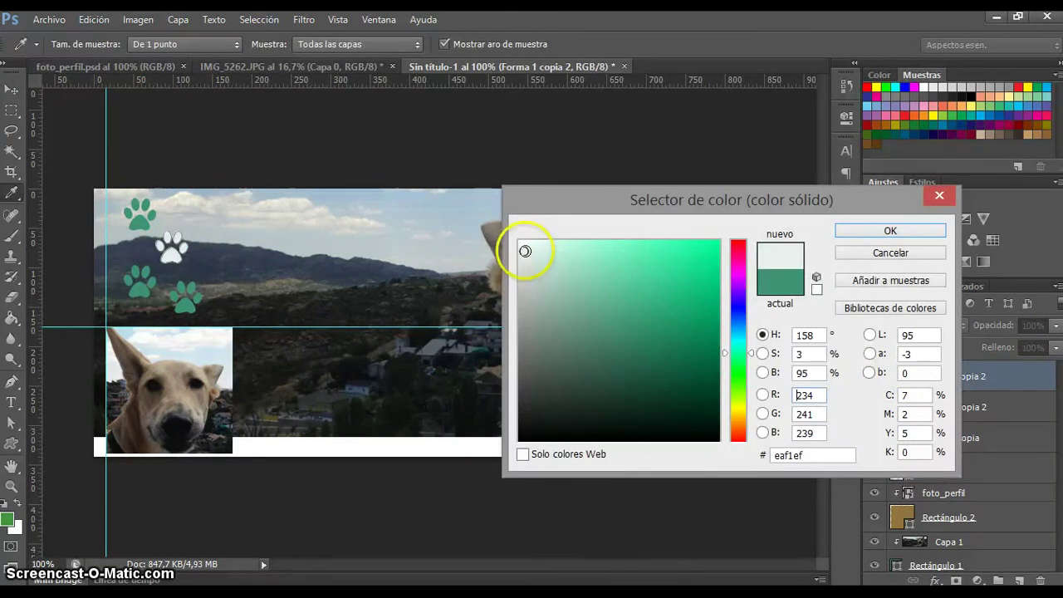
{"action": "left_click", "coordinate": [899, 231]}
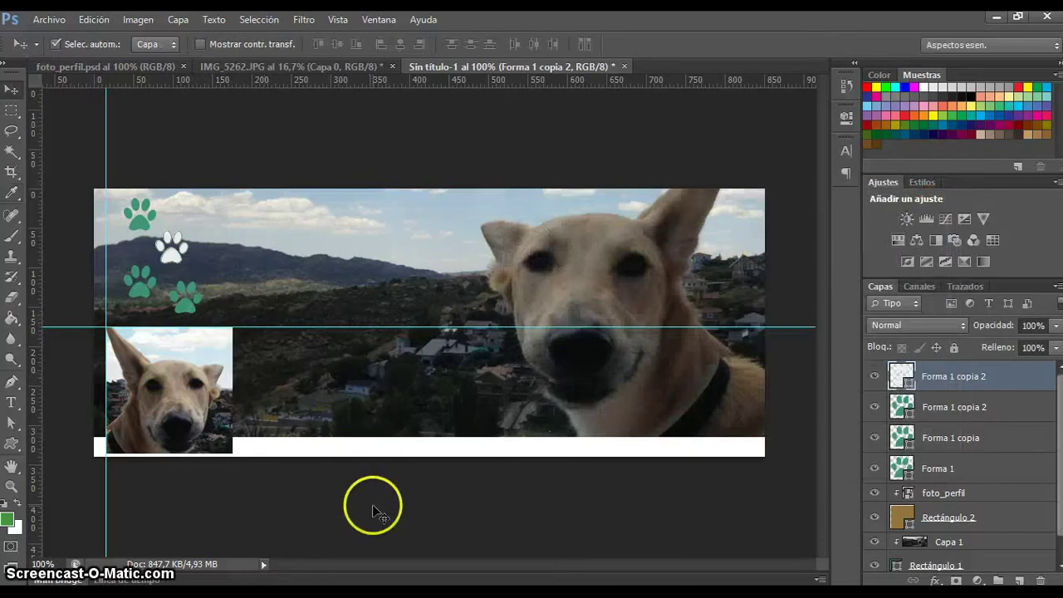
Draw a round speech bubble custom shape about 84 × 79 px at the profile photo's upper right corner.
{"action": "left_click", "coordinate": [371, 478]}
{"action": "left_click", "coordinate": [11, 446]}
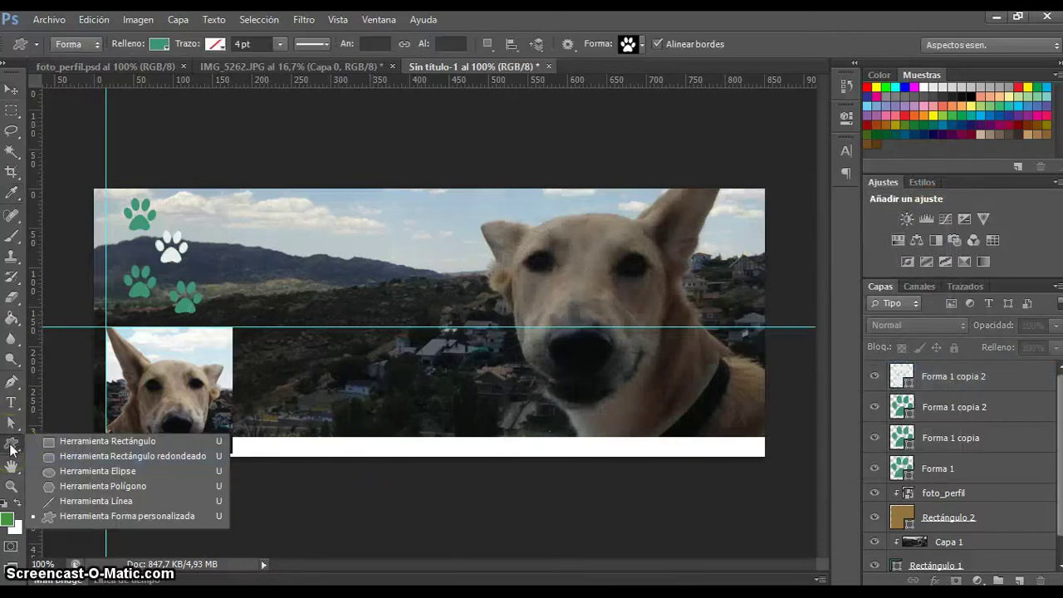
{"action": "left_click", "coordinate": [642, 45]}
{"action": "left_click_drag", "start_coordinate": [696, 98], "coordinate": [705, 146]}
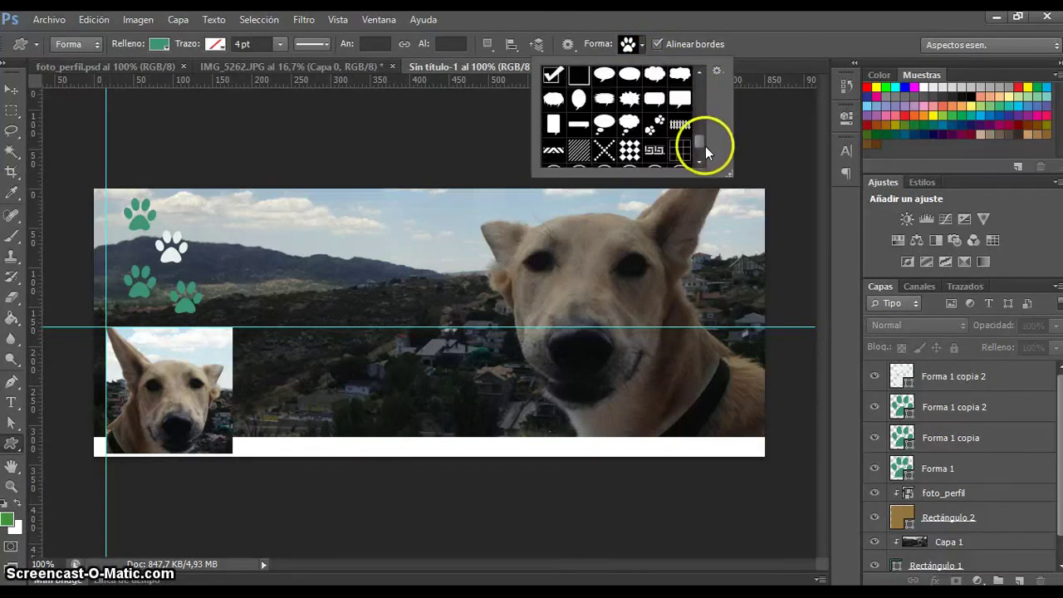
{"action": "left_click", "coordinate": [601, 77]}
{"action": "left_click_drag", "start_coordinate": [228, 280], "coordinate": [281, 310]}
Give the green speech bubble a white stroke.
{"action": "left_click", "coordinate": [12, 90]}
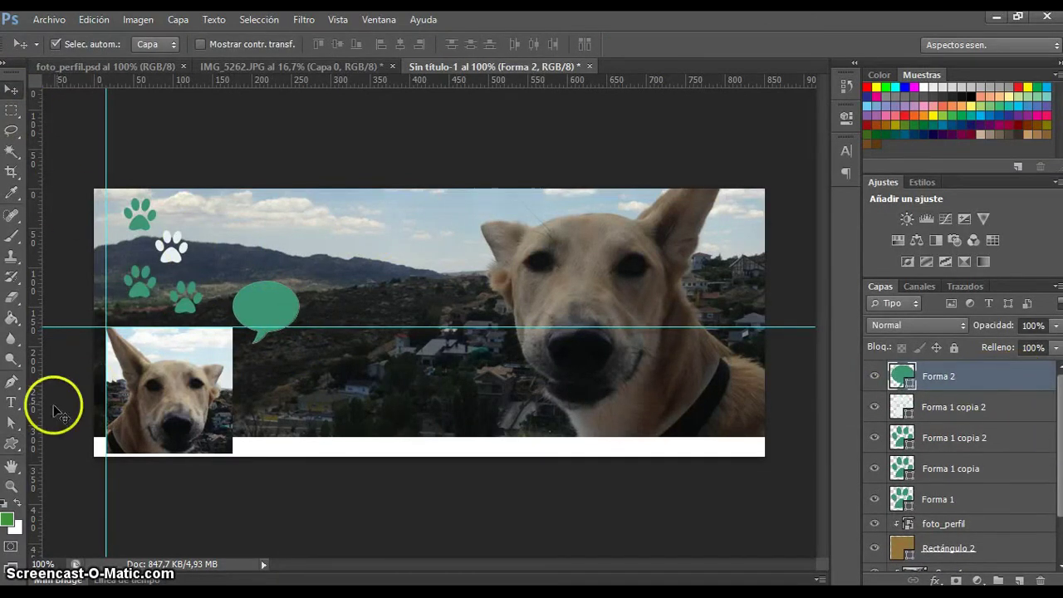
{"action": "left_click", "coordinate": [13, 442]}
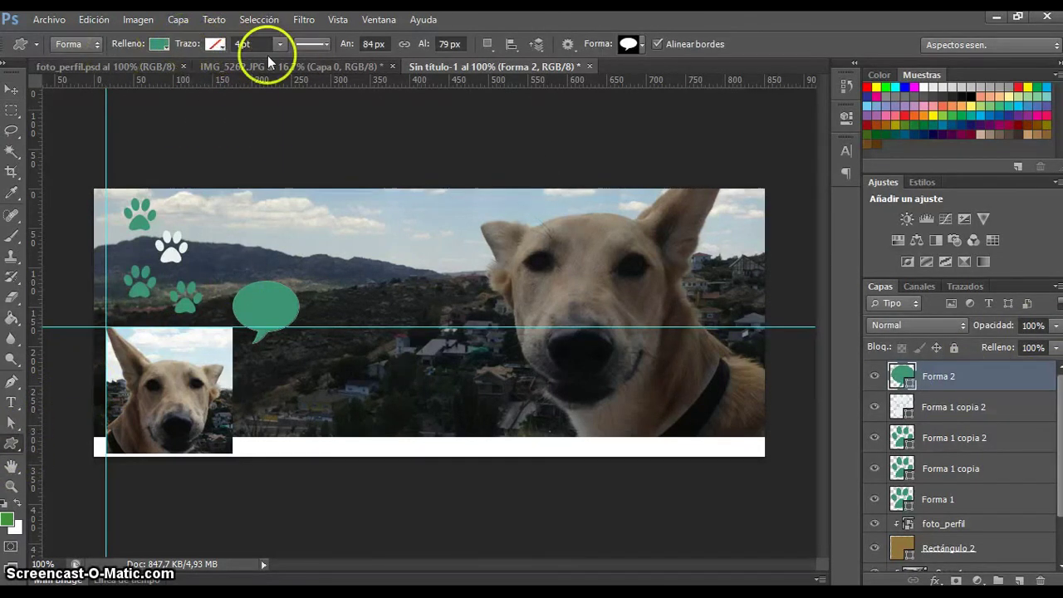
{"action": "left_click", "coordinate": [219, 46]}
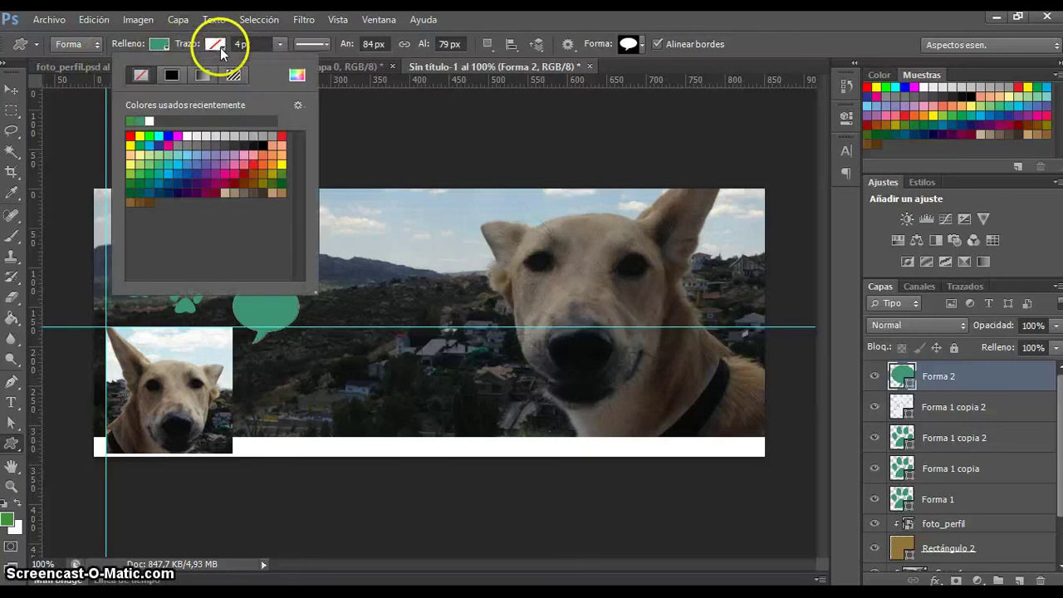
{"action": "left_click", "coordinate": [149, 118]}
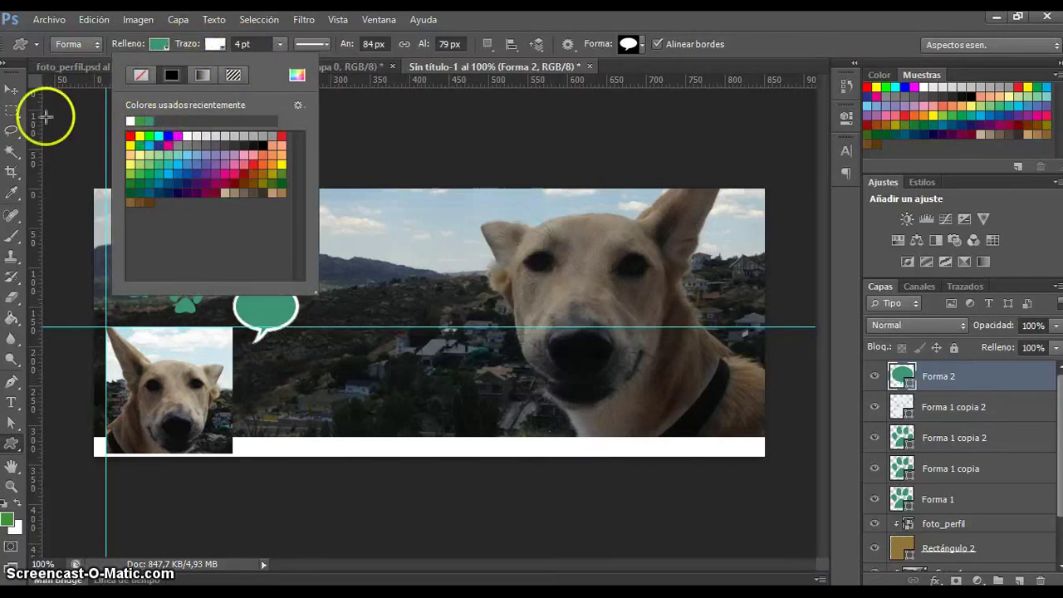
Enlarge the speech bubble to about 112% width and 111% height.
{"action": "left_click", "coordinate": [11, 89]}
{"action": "key", "text": "ctrl+t"}
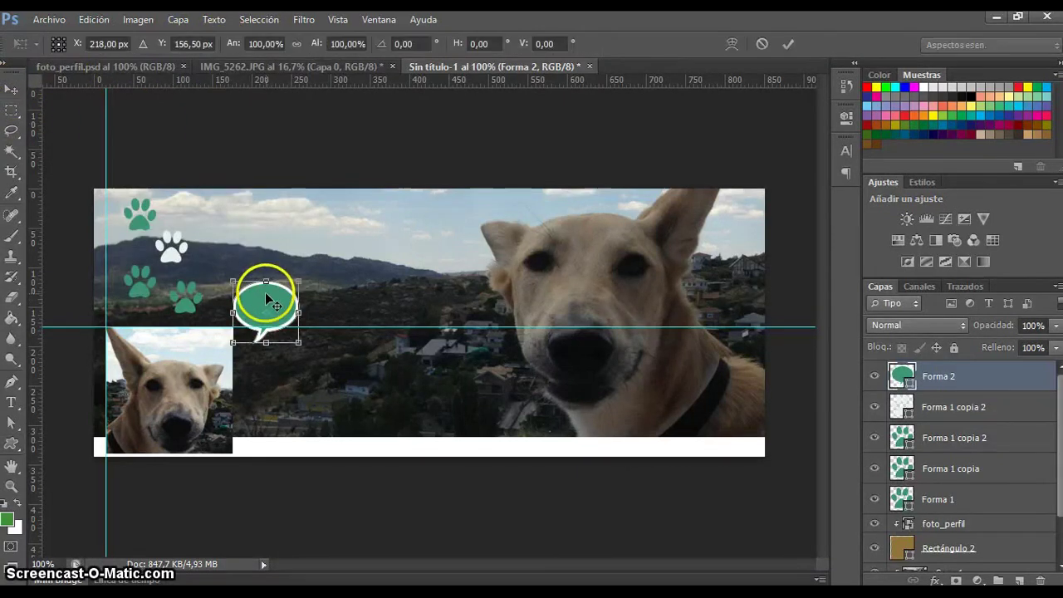
{"action": "mouse_move", "coordinate": [299, 281]}
{"action": "left_mouse_down"}
{"action": "mouse_move", "coordinate": [294, 269]}
{"action": "mouse_move", "coordinate": [297, 282]}
{"action": "mouse_move", "coordinate": [305, 275]}
{"action": "left_mouse_up"}
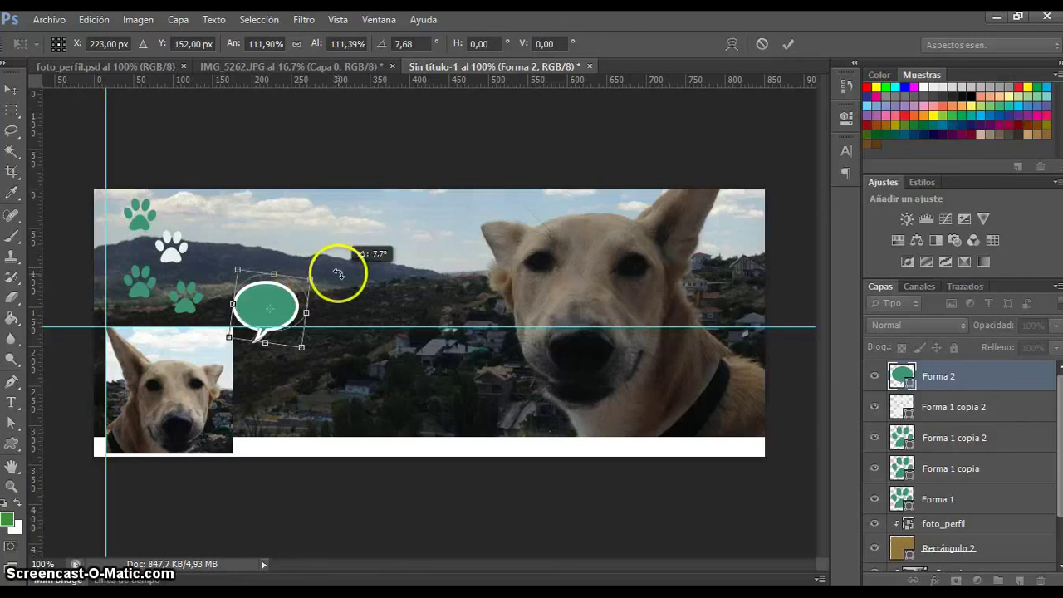
{"action": "key", "text": "Return"}
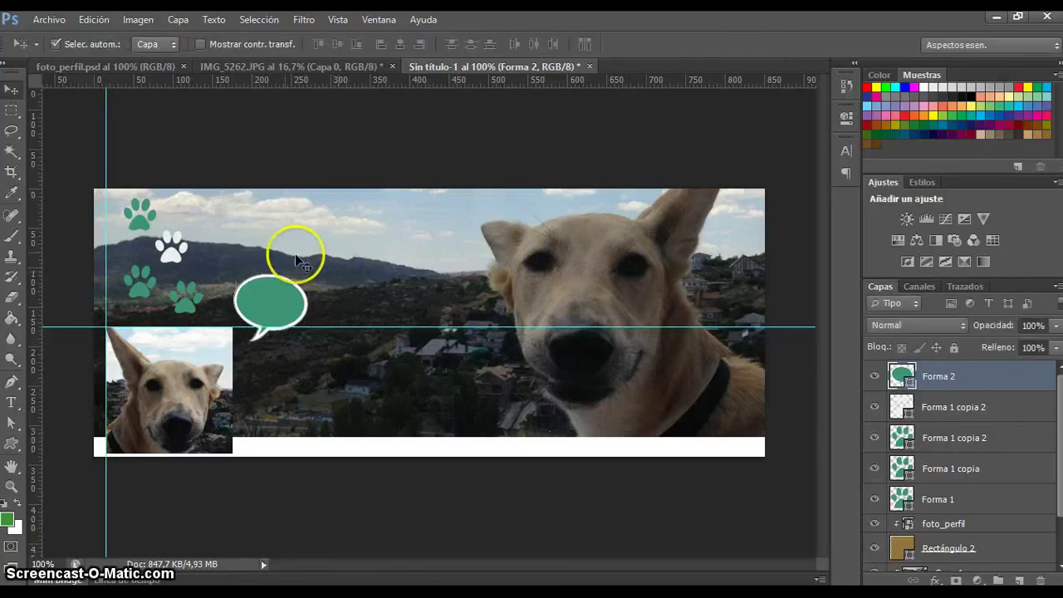
Add the black, centred text "¡Guau!" inside the speech bubble in Poiret One at 22 pt.
{"action": "left_click", "coordinate": [12, 403]}
{"action": "left_click", "coordinate": [17, 503]}
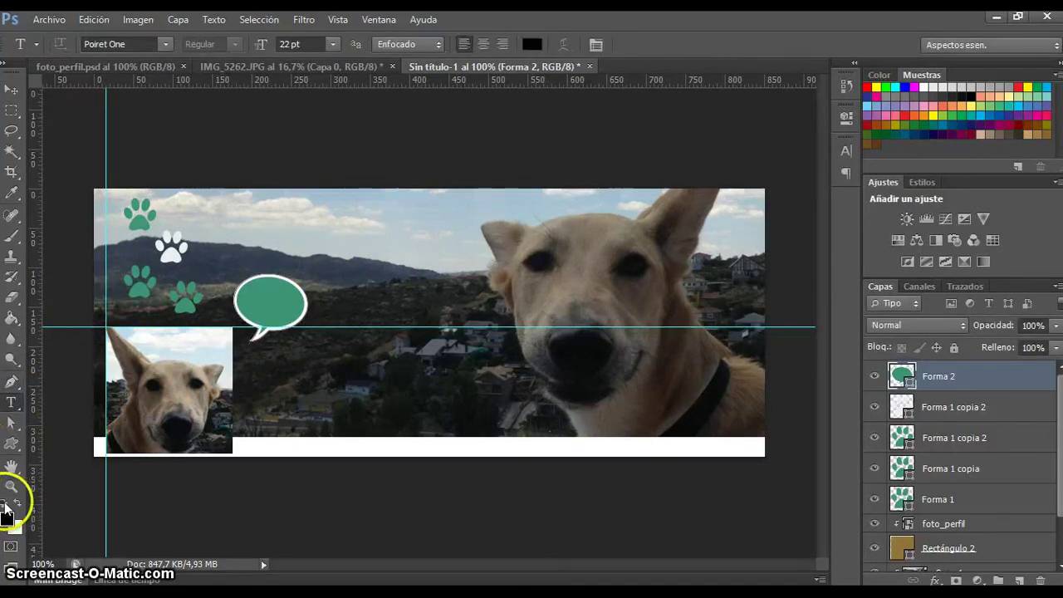
{"action": "left_click", "coordinate": [270, 309]}
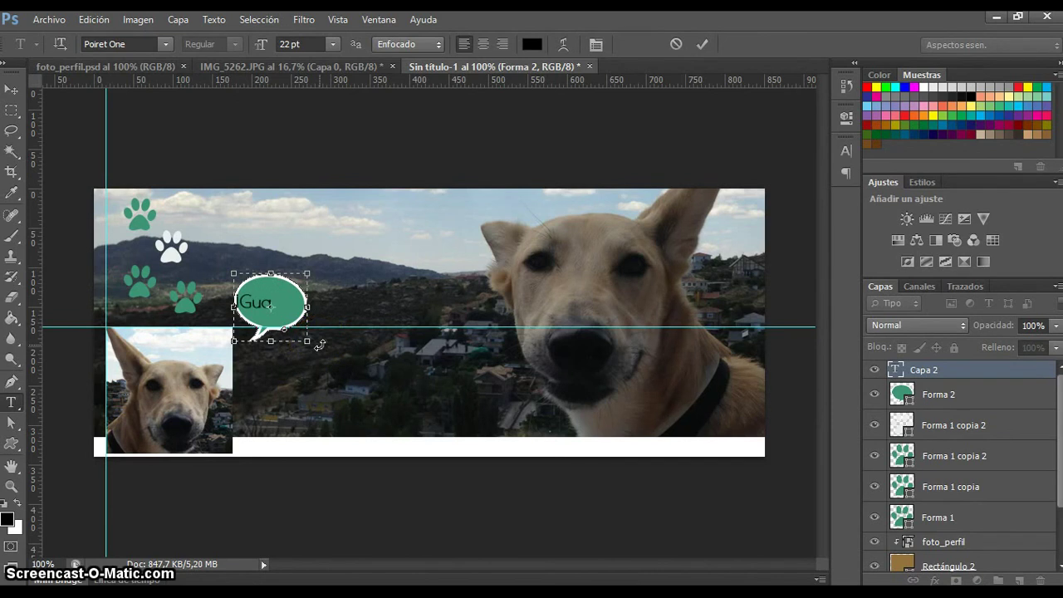
{"action": "type", "text": "Guau!"}
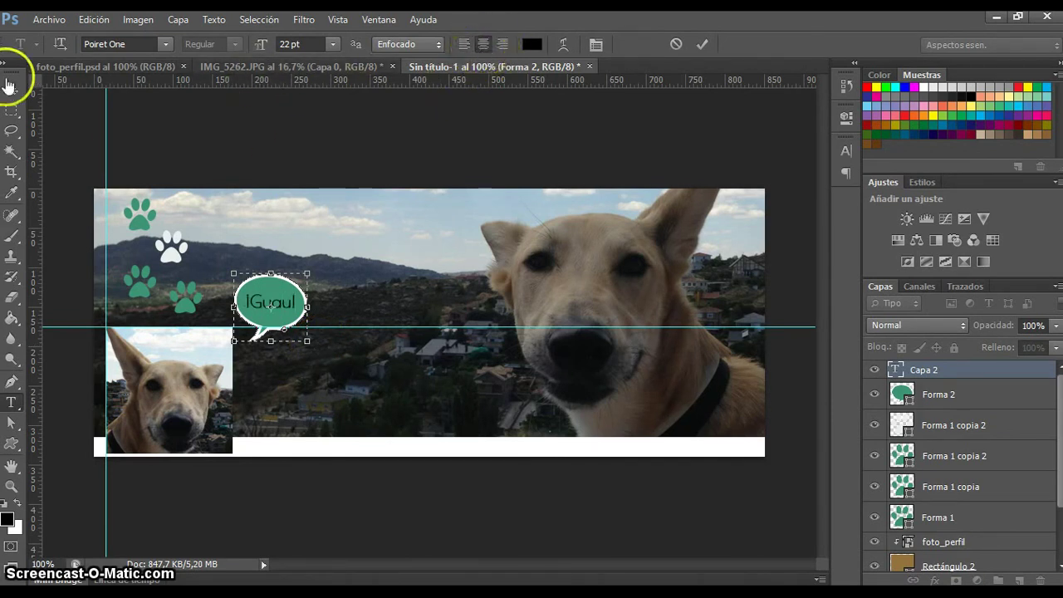
{"action": "left_click", "coordinate": [12, 89]}
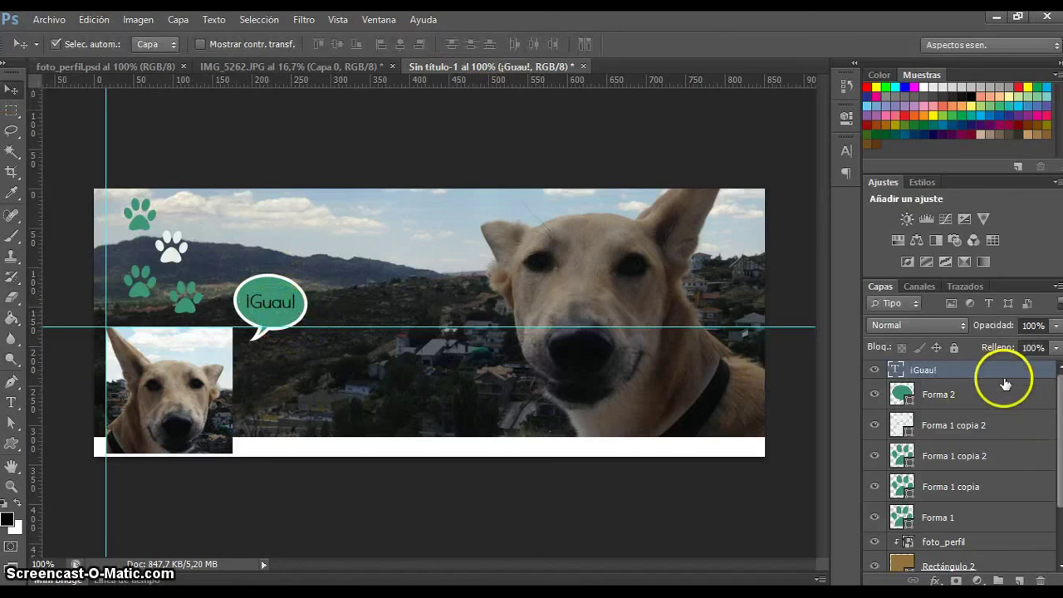
Rename the speech bubble's shape layer as bocadillo.
{"action": "scroll", "coordinate": [1008, 390], "scroll_direction": "down", "scroll_amount": 1}
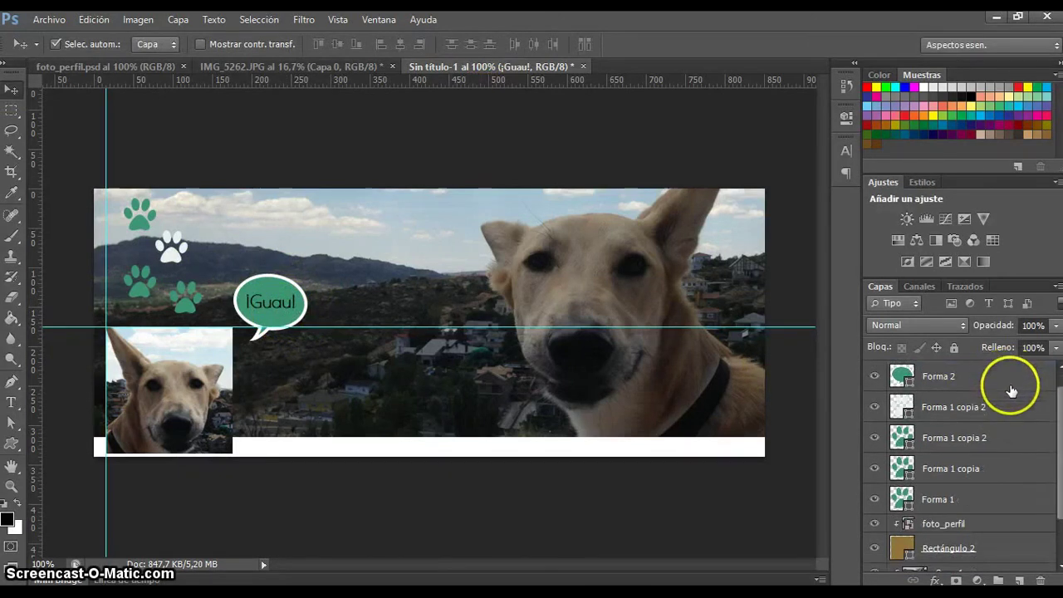
{"action": "left_click", "coordinate": [1012, 378]}
{"action": "scroll", "coordinate": [1012, 391], "scroll_direction": "up", "scroll_amount": 1}
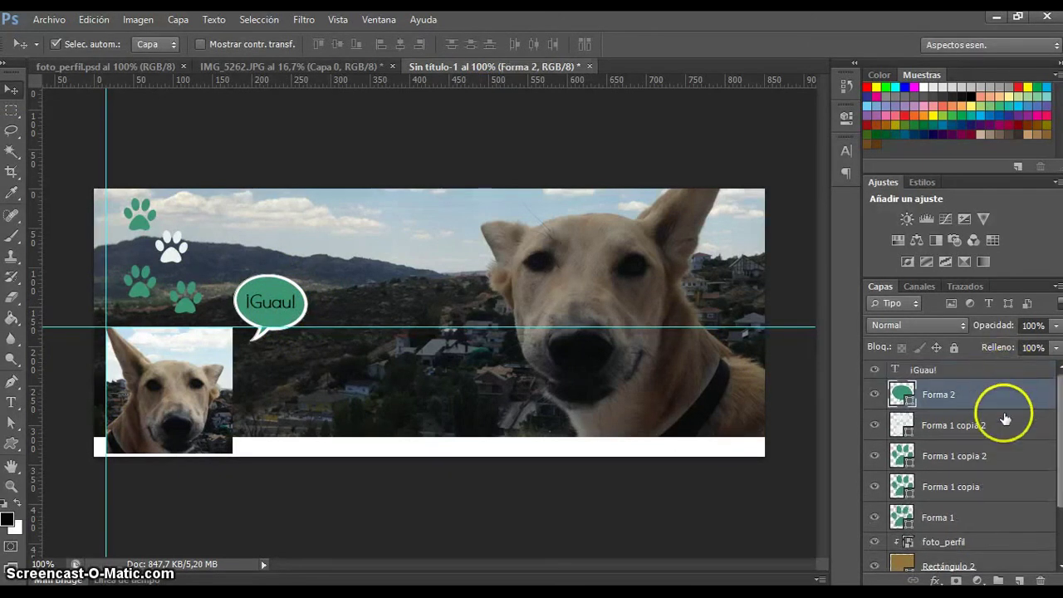
{"action": "scroll", "coordinate": [1023, 458], "scroll_direction": "down", "scroll_amount": 1}
{"action": "scroll", "coordinate": [1023, 458], "scroll_direction": "up", "scroll_amount": 1}
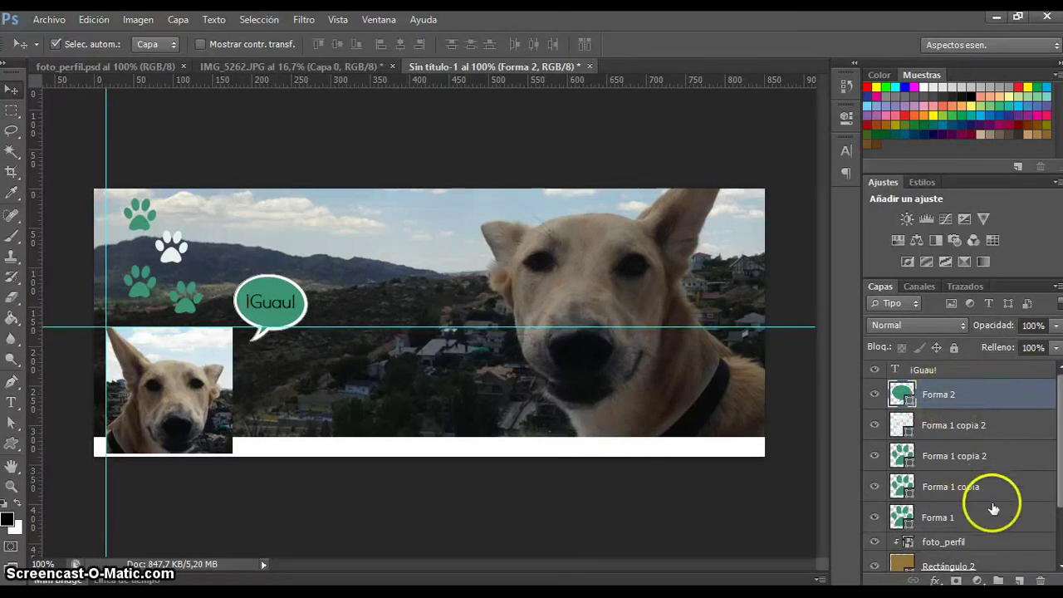
{"action": "scroll", "coordinate": [1002, 518], "scroll_direction": "down", "scroll_amount": 3}
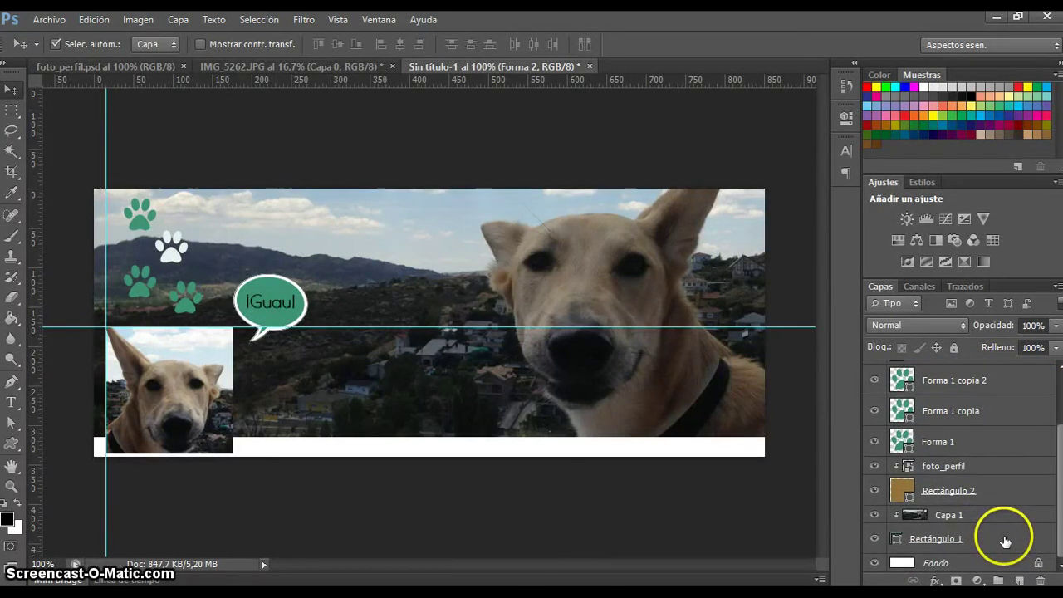
{"action": "scroll", "coordinate": [1005, 536], "scroll_direction": "up", "scroll_amount": 1}
{"action": "scroll", "coordinate": [966, 399], "scroll_direction": "up", "scroll_amount": 1}
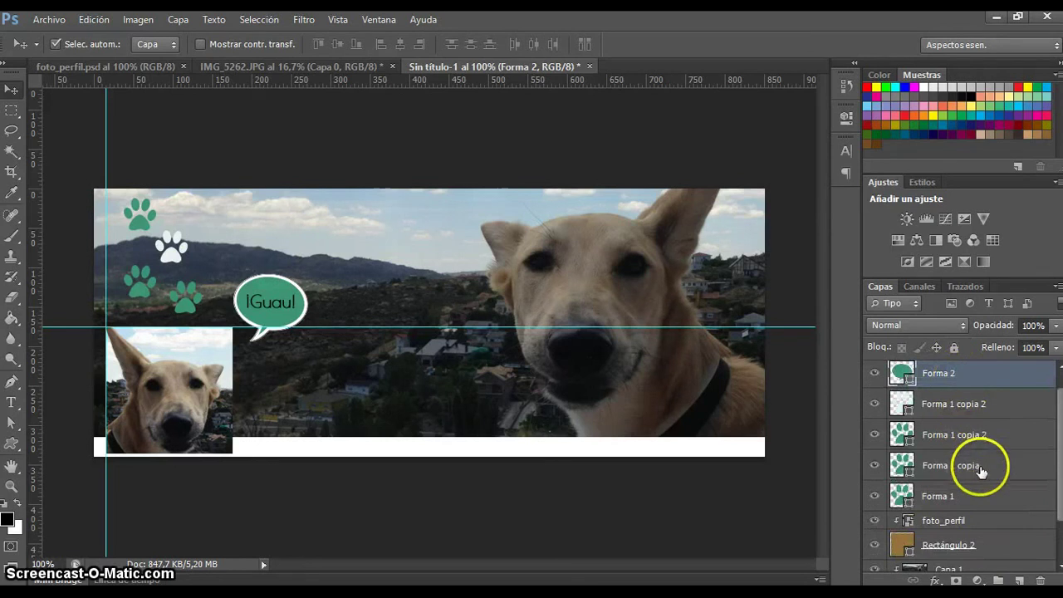
{"action": "scroll", "coordinate": [983, 481], "scroll_direction": "down", "scroll_amount": 2}
{"action": "scroll", "coordinate": [1002, 503], "scroll_direction": "up", "scroll_amount": 3}
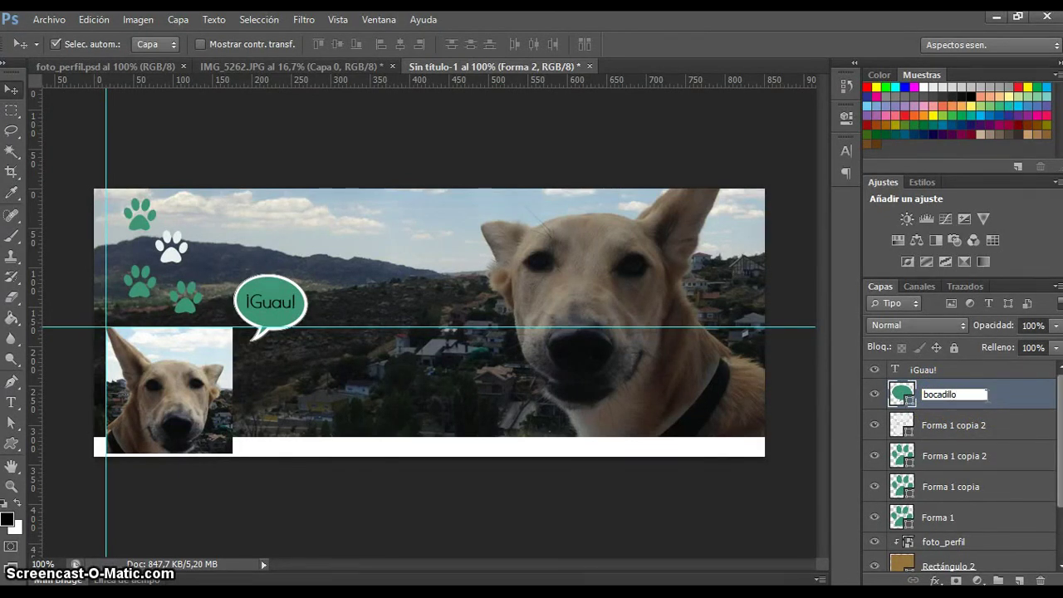
Rename the four paw print layers, from the white one downward, as huella_1, huella_2, huella_3 and huella_4.
{"action": "double_click", "coordinate": [980, 431]}
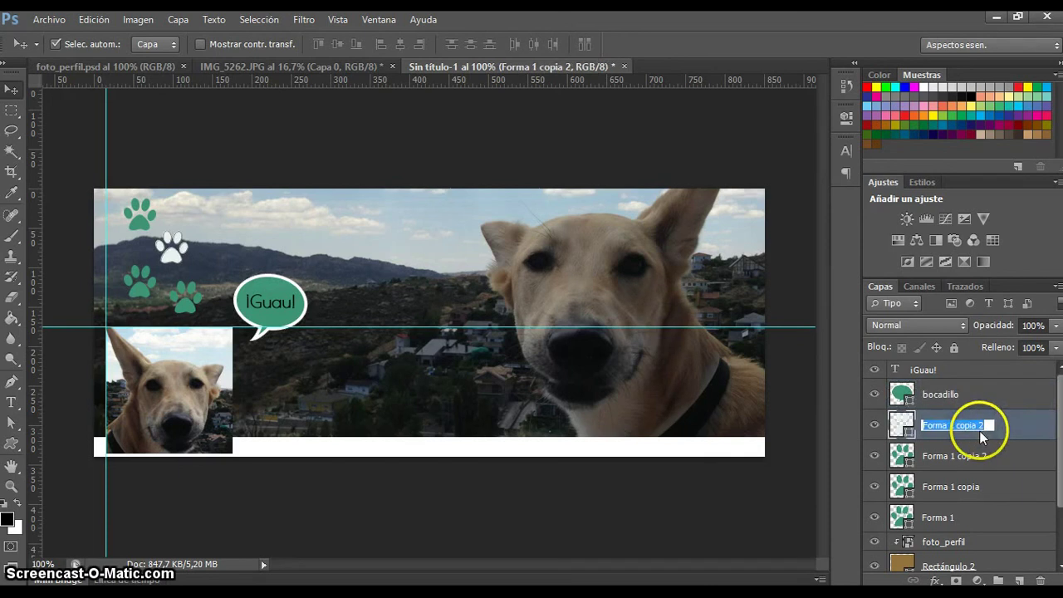
{"action": "type", "text": "huella_1"}
{"action": "double_click", "coordinate": [982, 455]}
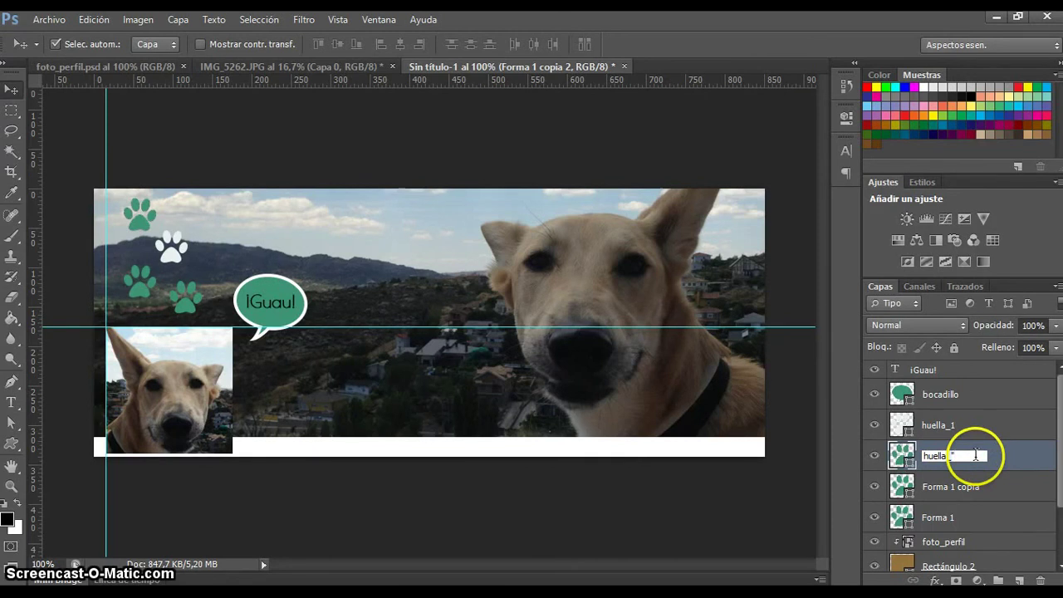
{"action": "type", "text": "huella_2"}
{"action": "double_click", "coordinate": [956, 487]}
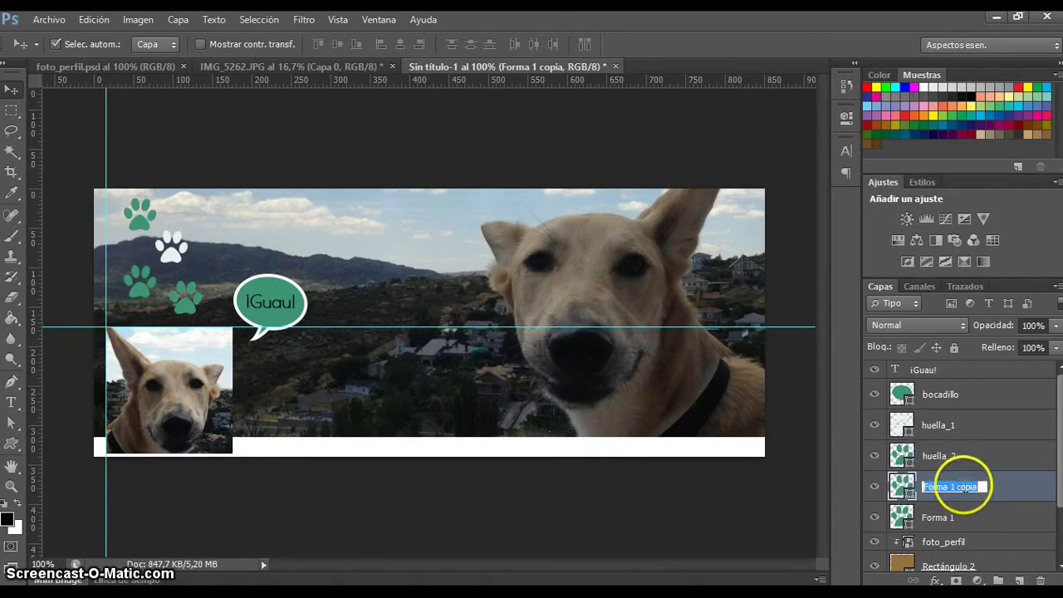
{"action": "type", "text": "huella_3"}
{"action": "double_click", "coordinate": [943, 516]}
{"action": "type", "text": "huella_4"}
Create a layer group named huellas directly above the huella_1 layer.
{"action": "left_click", "coordinate": [1008, 426]}
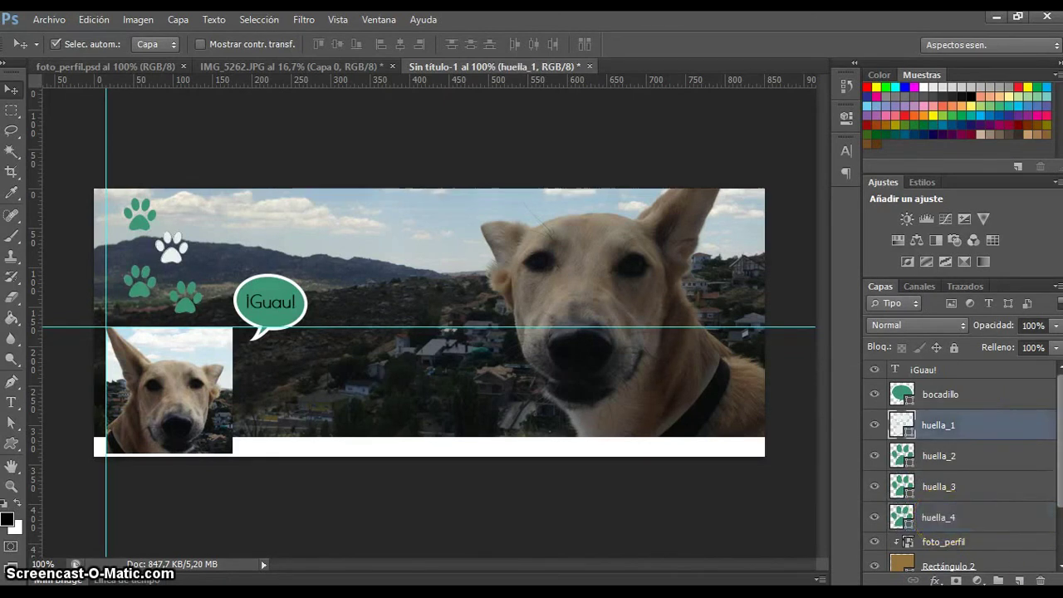
{"action": "left_click", "coordinate": [998, 581]}
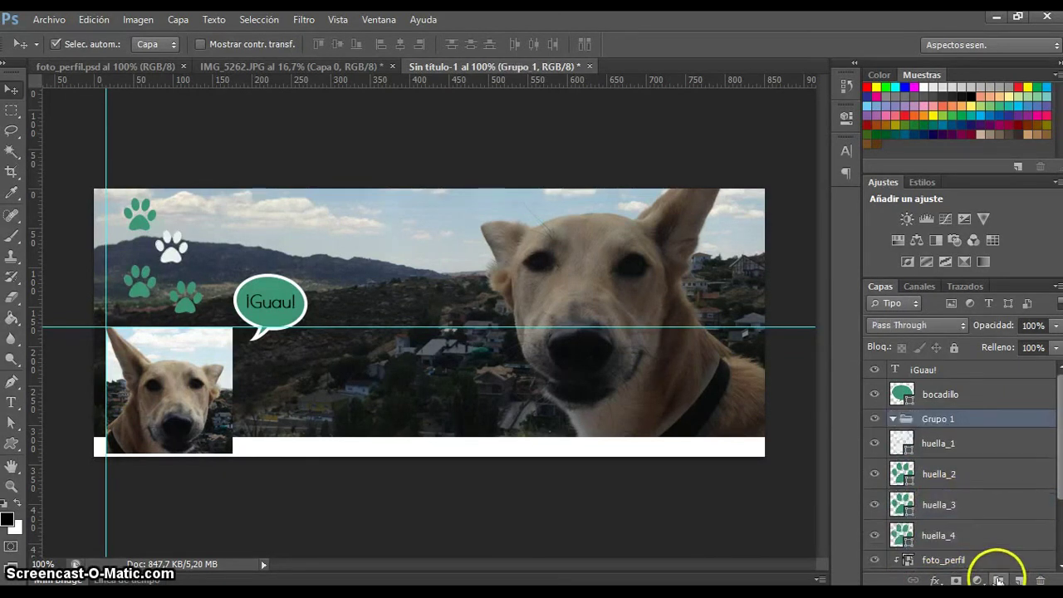
{"action": "left_click", "coordinate": [937, 417]}
{"action": "type", "text": "huellas"}
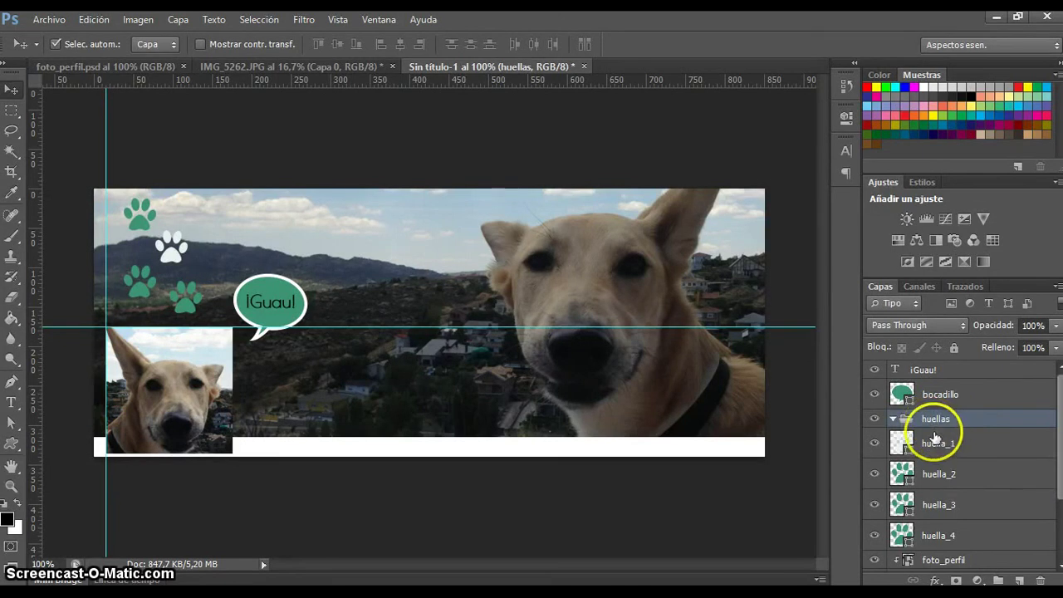
Move the layers huella_1 through huella_4 together into the huellas group.
{"action": "left_click", "coordinate": [947, 443]}
{"action": "left_click", "coordinate": [988, 540], "text": "shift"}
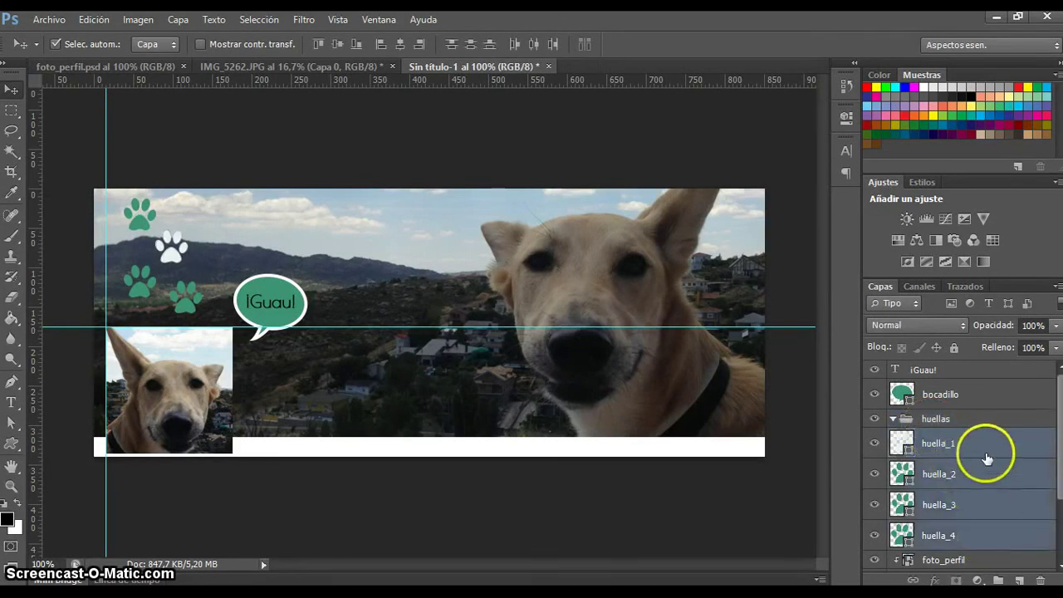
{"action": "left_click_drag", "start_coordinate": [960, 446], "coordinate": [957, 444]}
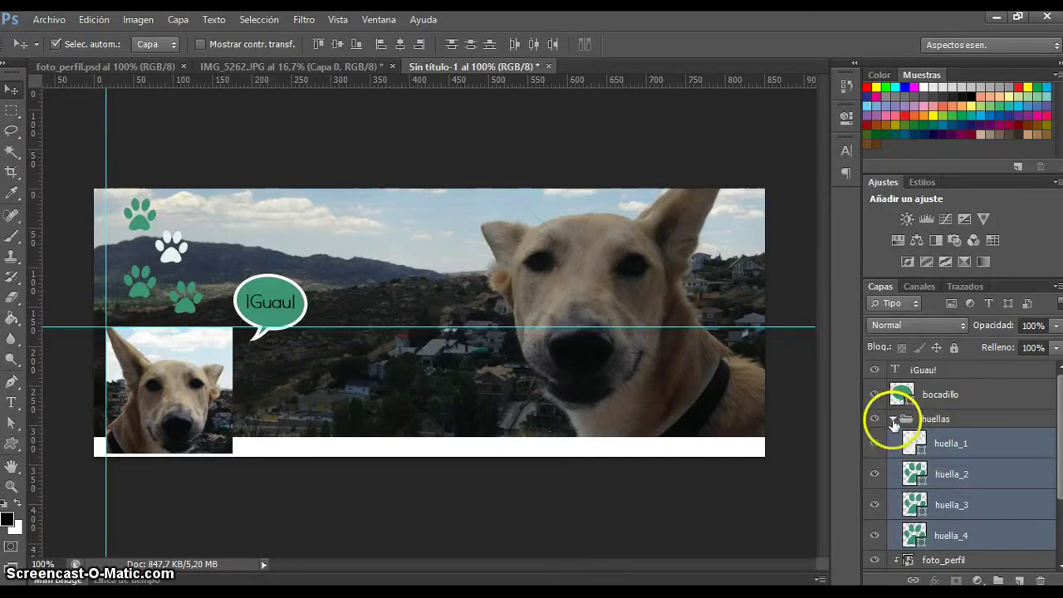
Collapse the huellas group and check its contents by hiding and showing it once.
{"action": "left_click", "coordinate": [894, 420]}
{"action": "left_click", "coordinate": [893, 419]}
{"action": "left_click", "coordinate": [892, 419]}
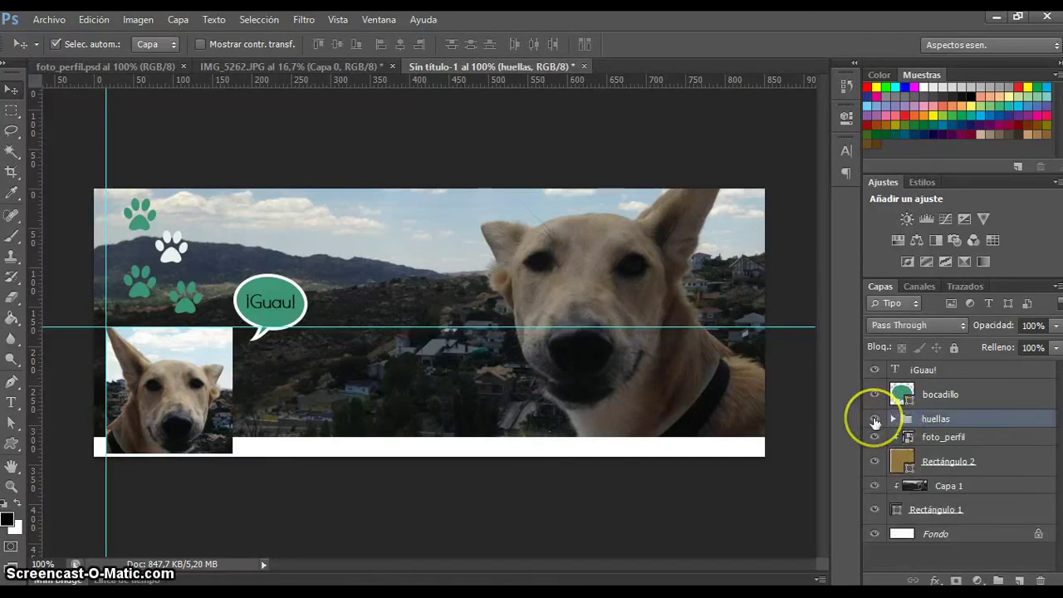
{"action": "left_click", "coordinate": [875, 419]}
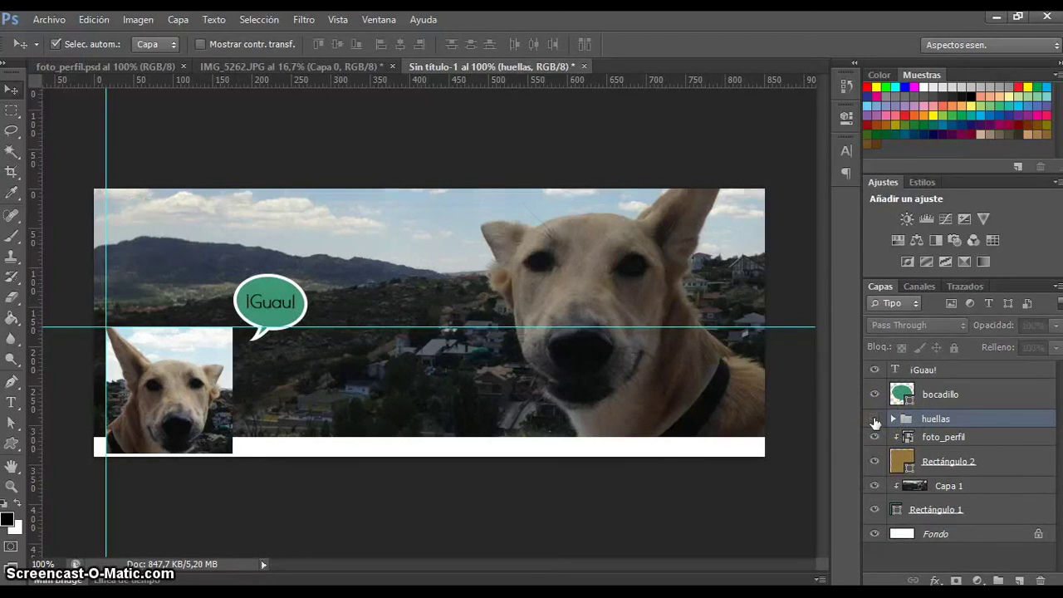
{"action": "left_click", "coordinate": [874, 420]}
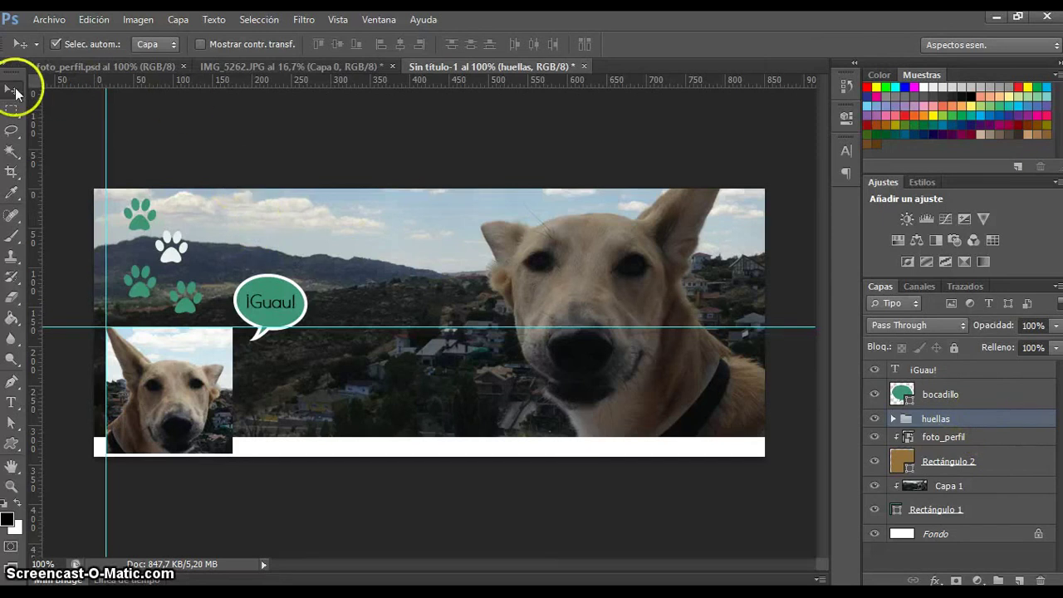
Try moving a single paw print with auto-select set to Capa, and the whole set with it set to Grupo.
{"action": "left_click_drag", "start_coordinate": [132, 214], "coordinate": [218, 218]}
{"action": "key", "text": "ctrl+z"}
{"action": "left_click", "coordinate": [166, 48]}
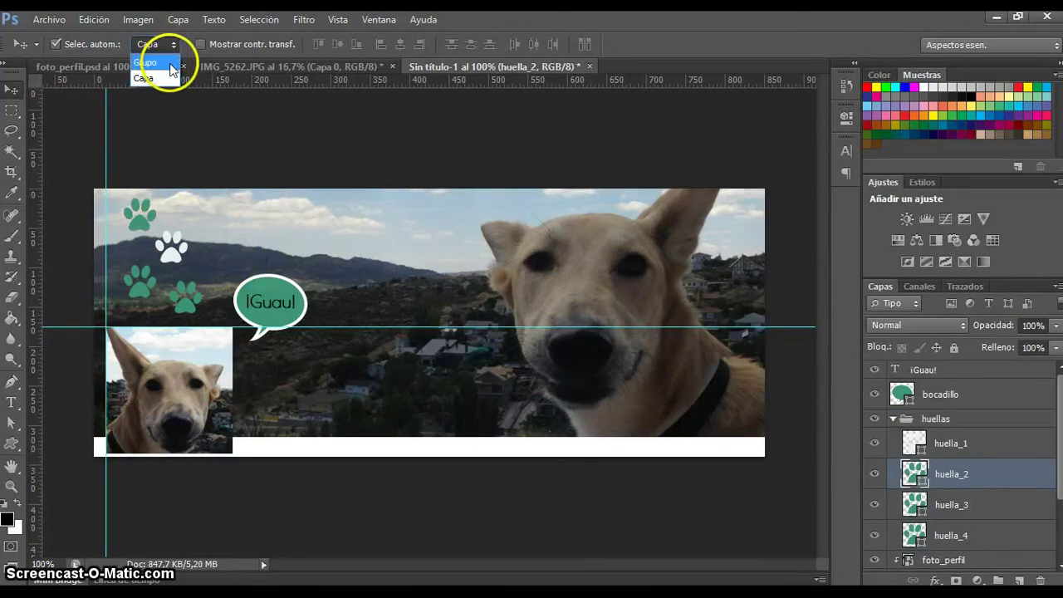
{"action": "left_click", "coordinate": [145, 62]}
{"action": "mouse_move", "coordinate": [150, 223]}
{"action": "left_mouse_down"}
{"action": "mouse_move", "coordinate": [212, 220]}
{"action": "mouse_move", "coordinate": [142, 222]}
{"action": "left_mouse_up"}
{"action": "left_click", "coordinate": [156, 44]}
{"action": "left_click", "coordinate": [145, 78]}
Turn off auto-select and try moving the whole huellas group across the cover toward the large dog's head.
{"action": "left_click", "coordinate": [59, 46]}
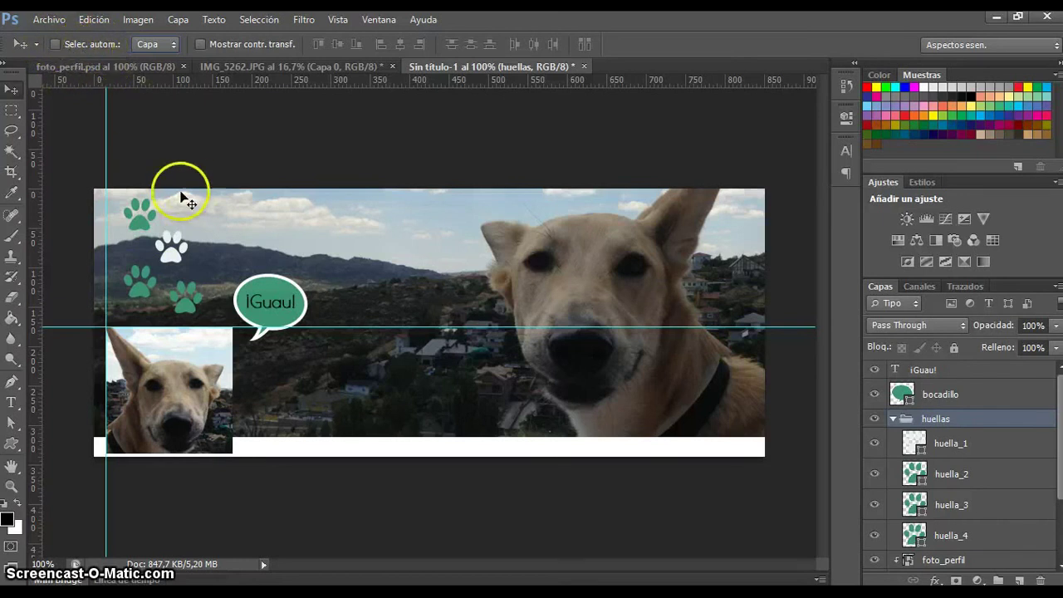
{"action": "left_click_drag", "start_coordinate": [182, 224], "coordinate": [199, 226]}
{"action": "left_click_drag", "start_coordinate": [257, 247], "coordinate": [395, 282]}
{"action": "left_click_drag", "start_coordinate": [278, 238], "coordinate": [429, 269]}
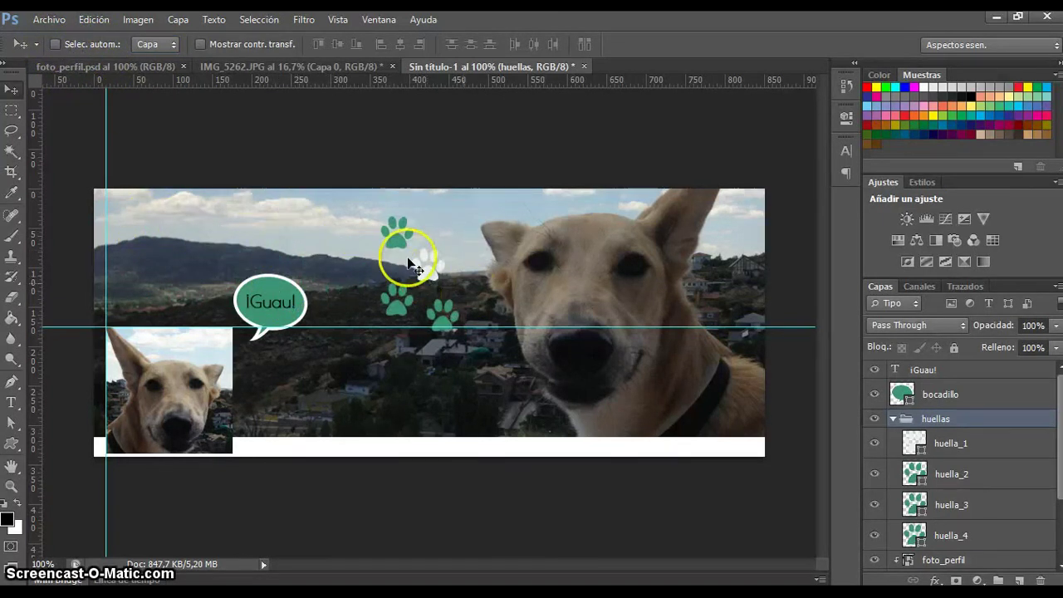
{"action": "left_click_drag", "start_coordinate": [296, 287], "coordinate": [392, 283]}
{"action": "left_click_drag", "start_coordinate": [274, 289], "coordinate": [293, 256]}
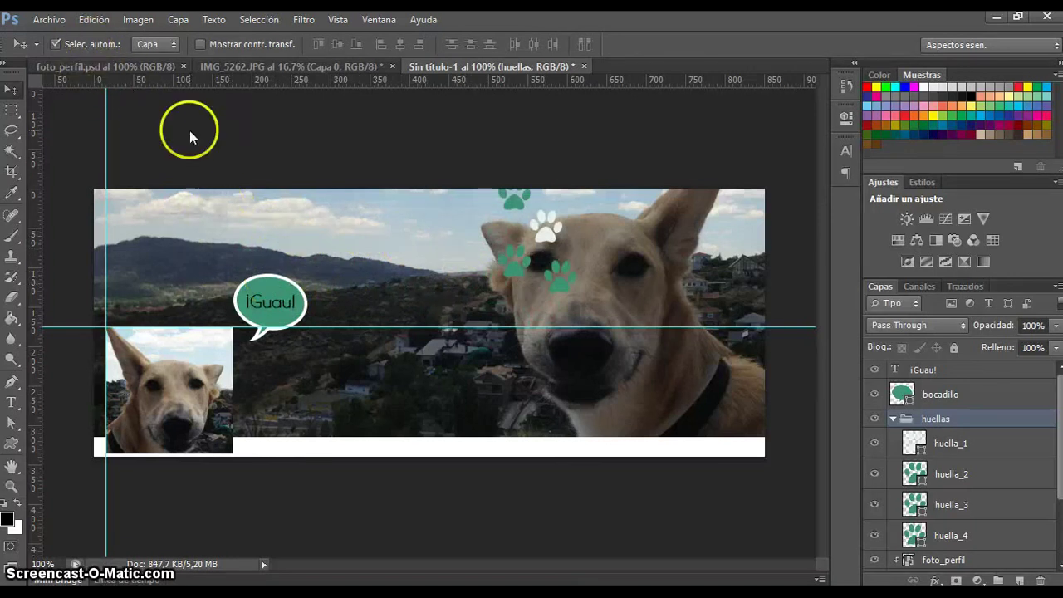
Try moving the speech bubble with auto-select enabled, and undo this and the earlier moves of the paw prints.
{"action": "left_click_drag", "start_coordinate": [282, 272], "coordinate": [351, 268]}
{"action": "key", "text": "ctrl+z"}
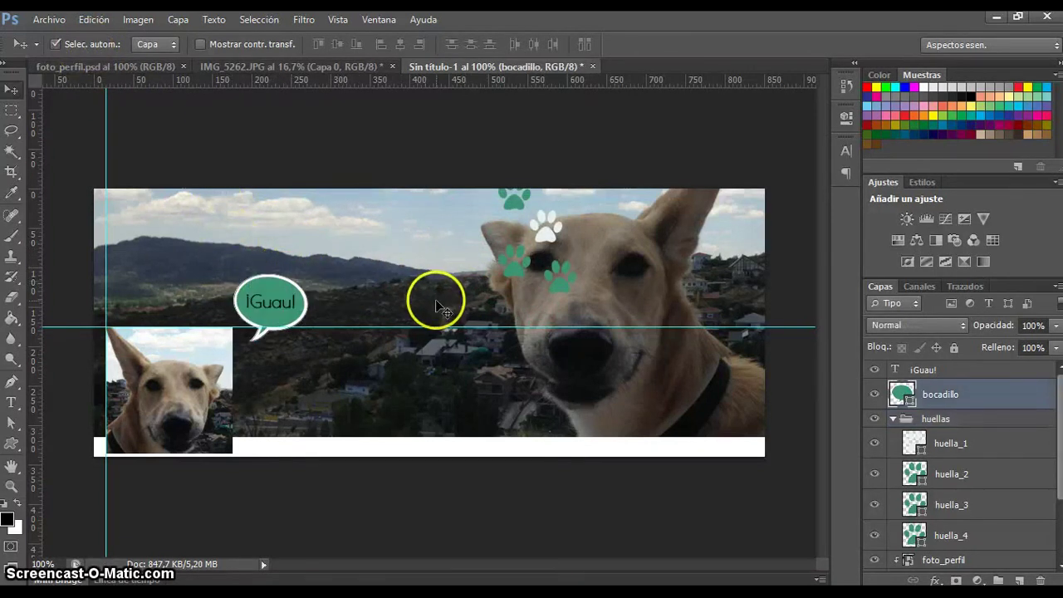
{"action": "key", "text": "ctrl+alt+z"}
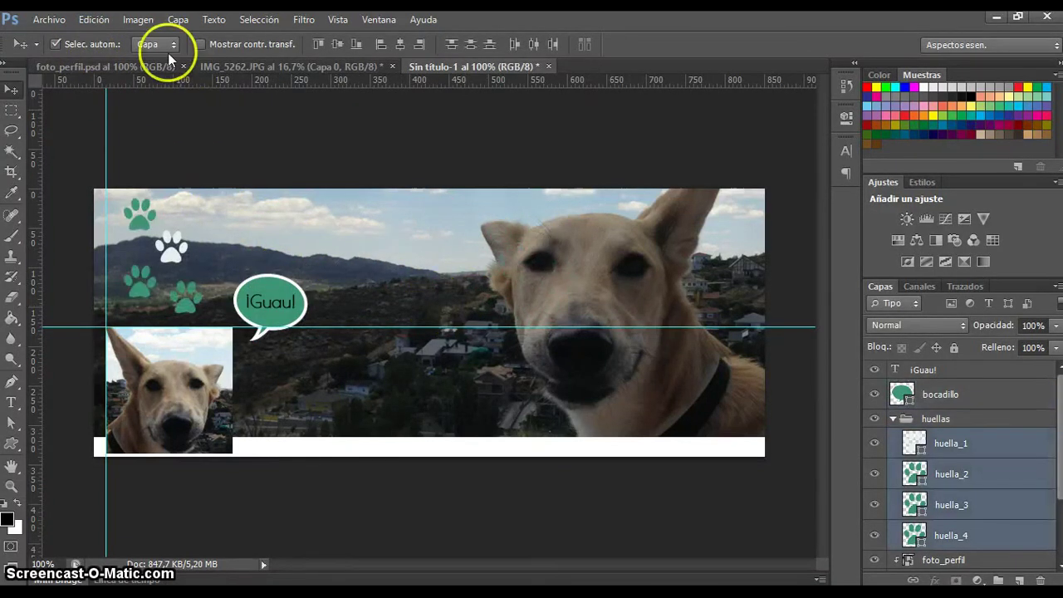
Show the transform controls and select the speech bubble and the white paw print to inspect their bounding boxes.
{"action": "left_click", "coordinate": [251, 45]}
{"action": "left_click", "coordinate": [246, 222]}
{"action": "left_click", "coordinate": [287, 302]}
{"action": "left_click", "coordinate": [170, 249]}
{"action": "left_click", "coordinate": [153, 209]}
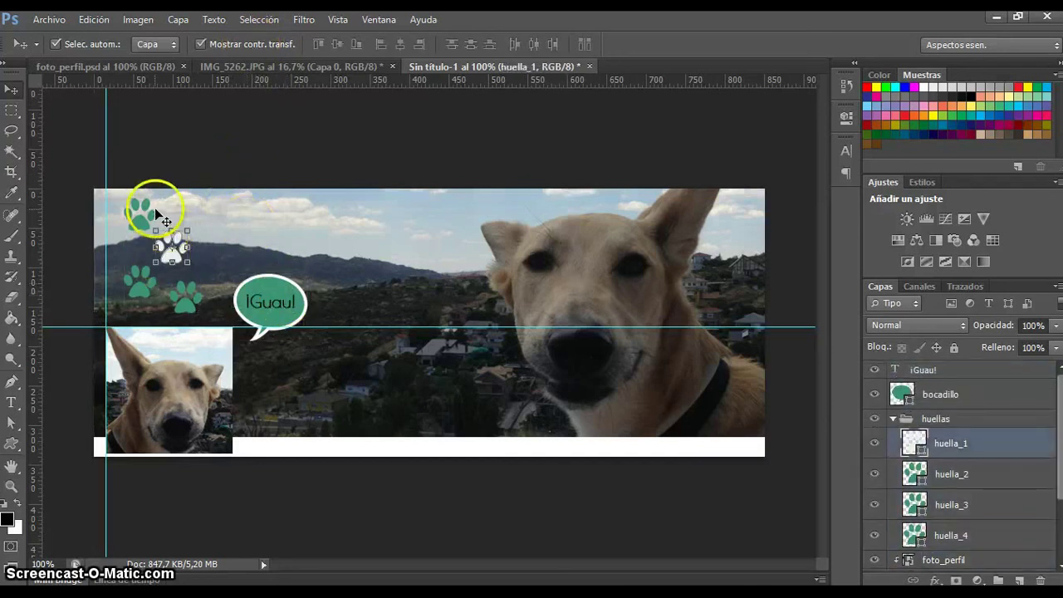
Try scaling the whole huellas group with its transform controls, undo it and hide the transform controls.
{"action": "left_click", "coordinate": [967, 419]}
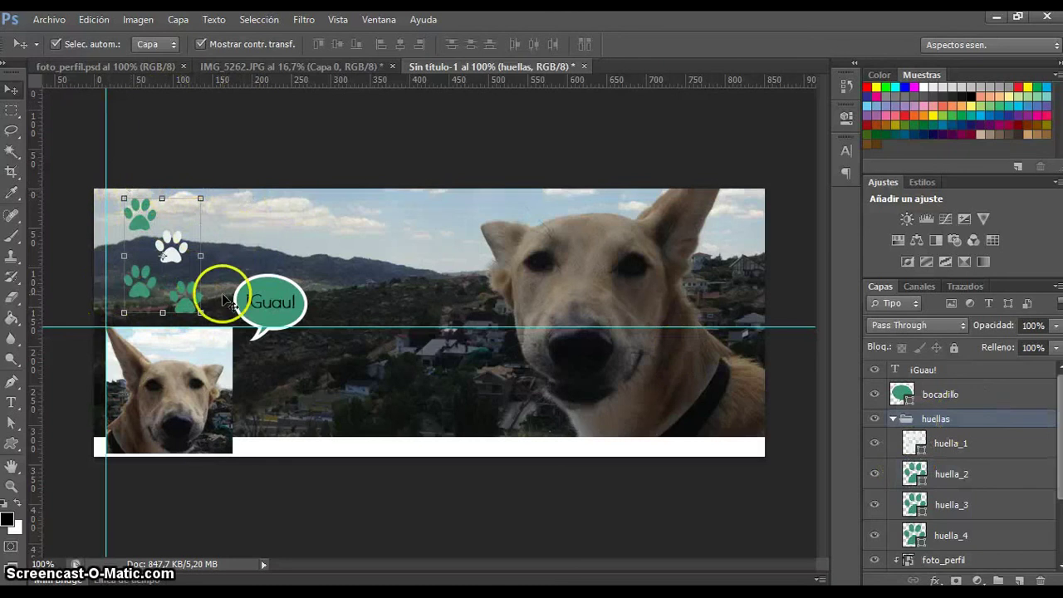
{"action": "left_click_drag", "start_coordinate": [200, 199], "coordinate": [219, 180]}
{"action": "key", "text": "ctrl+z"}
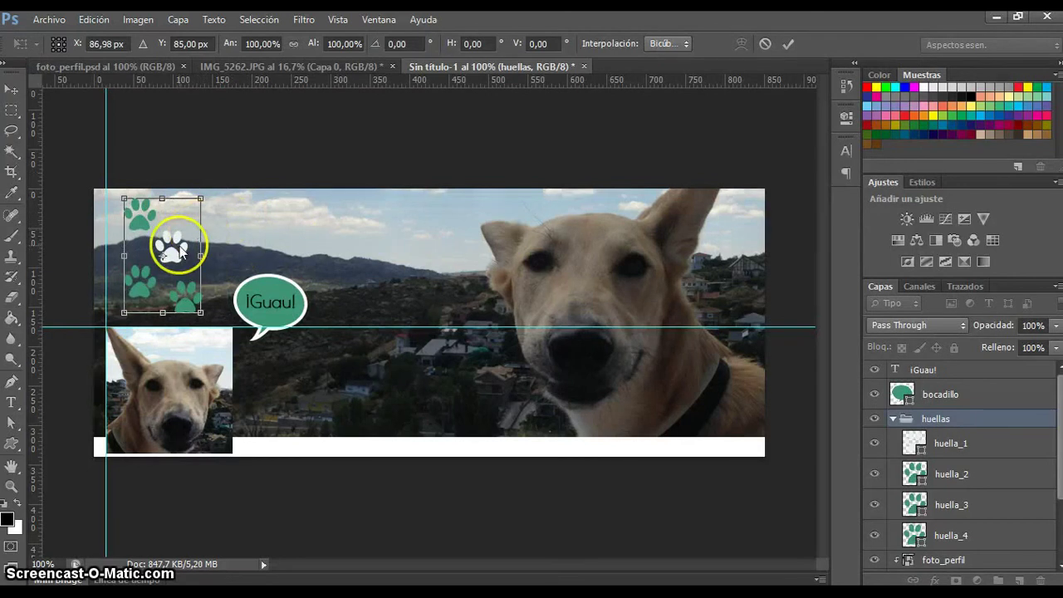
{"action": "key", "text": "Return"}
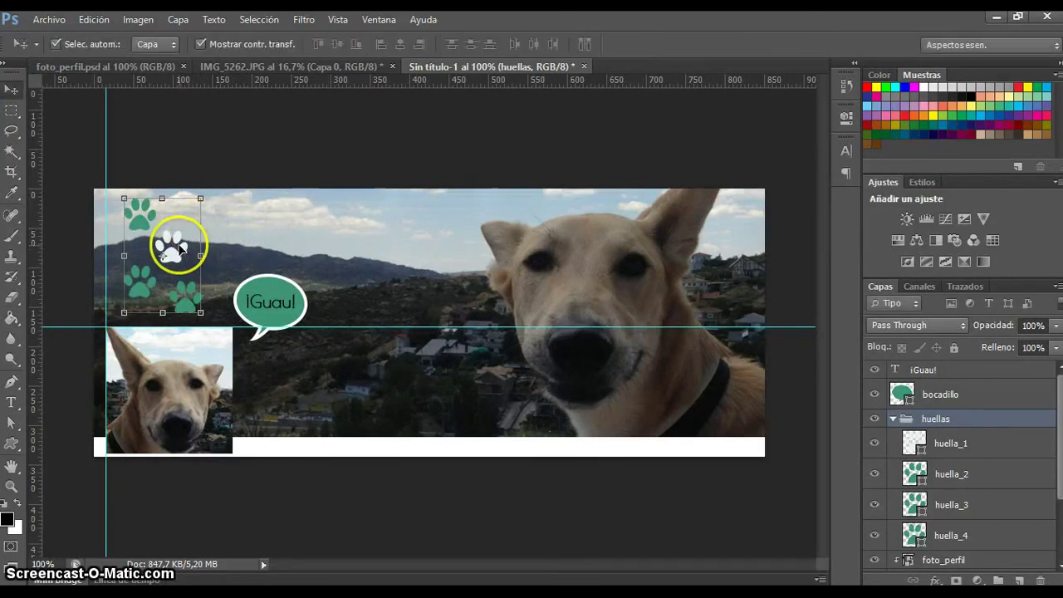
{"action": "left_click", "coordinate": [200, 43]}
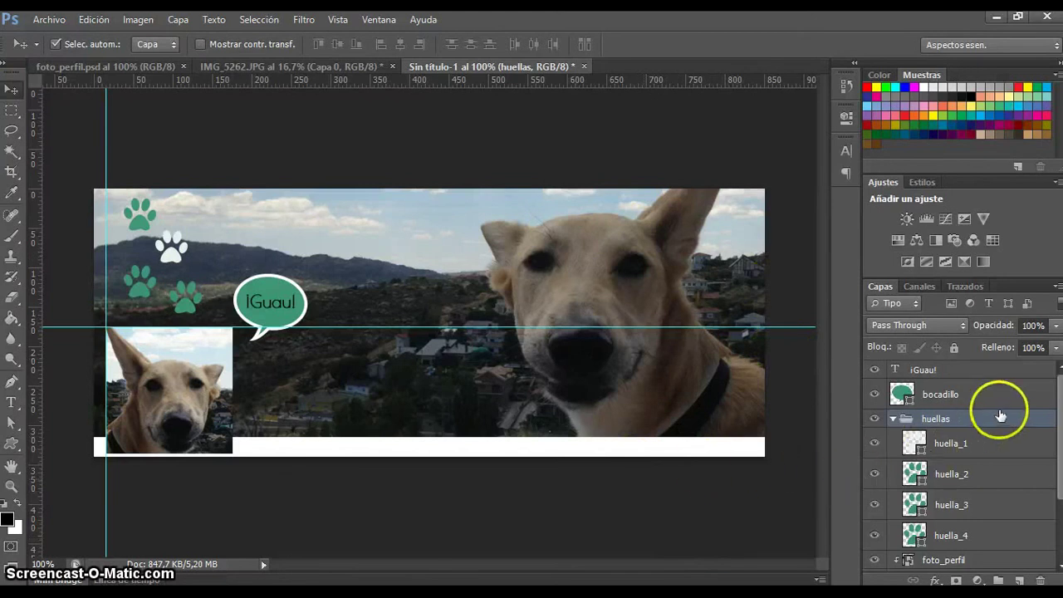
Collapse the huellas group in the layer stack.
{"action": "left_click", "coordinate": [894, 419]}
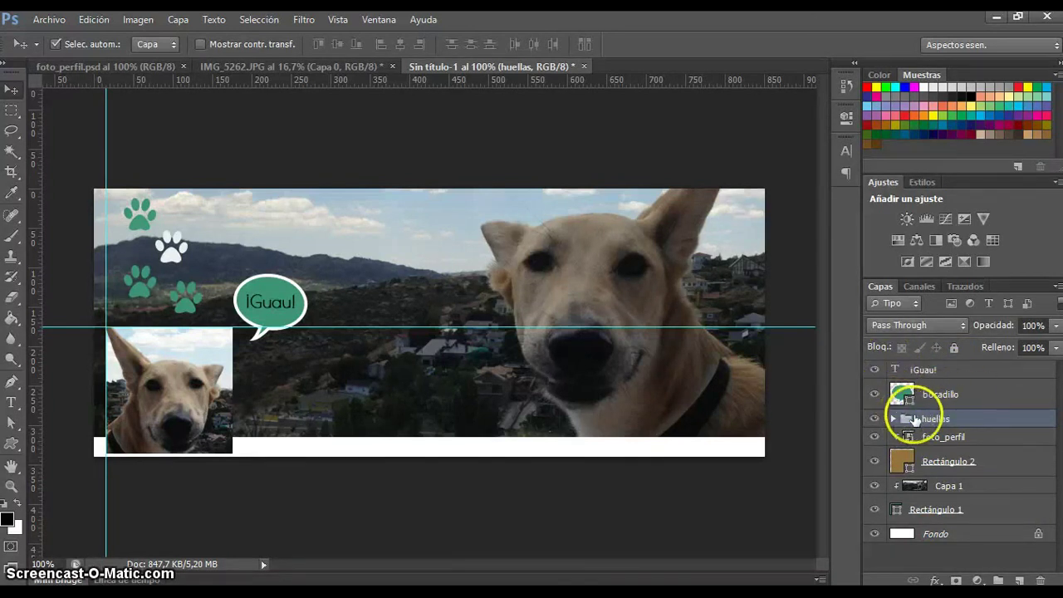
{"action": "left_click", "coordinate": [918, 424]}
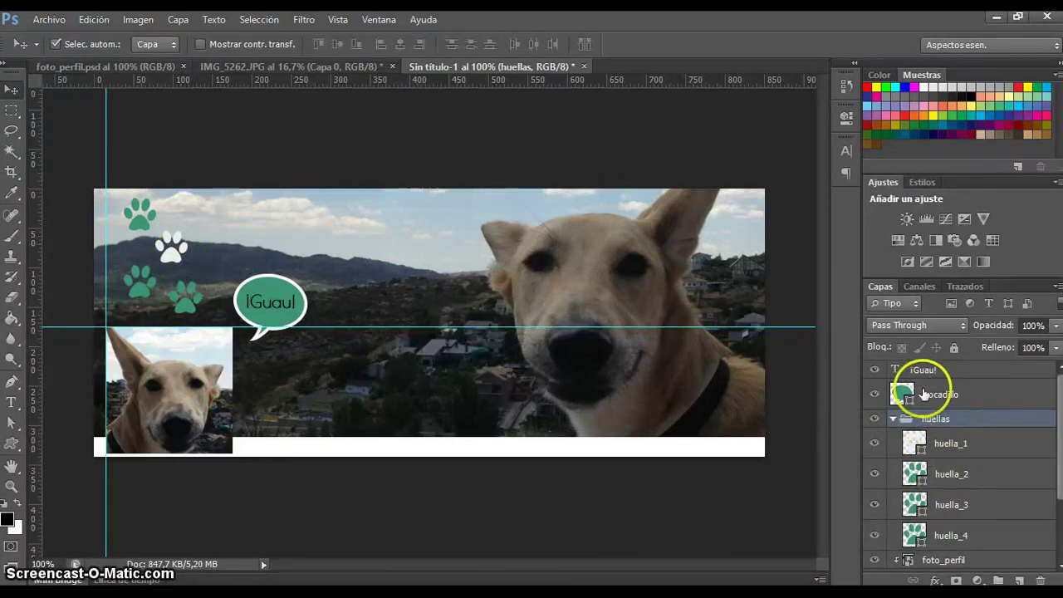
{"action": "left_click", "coordinate": [894, 421]}
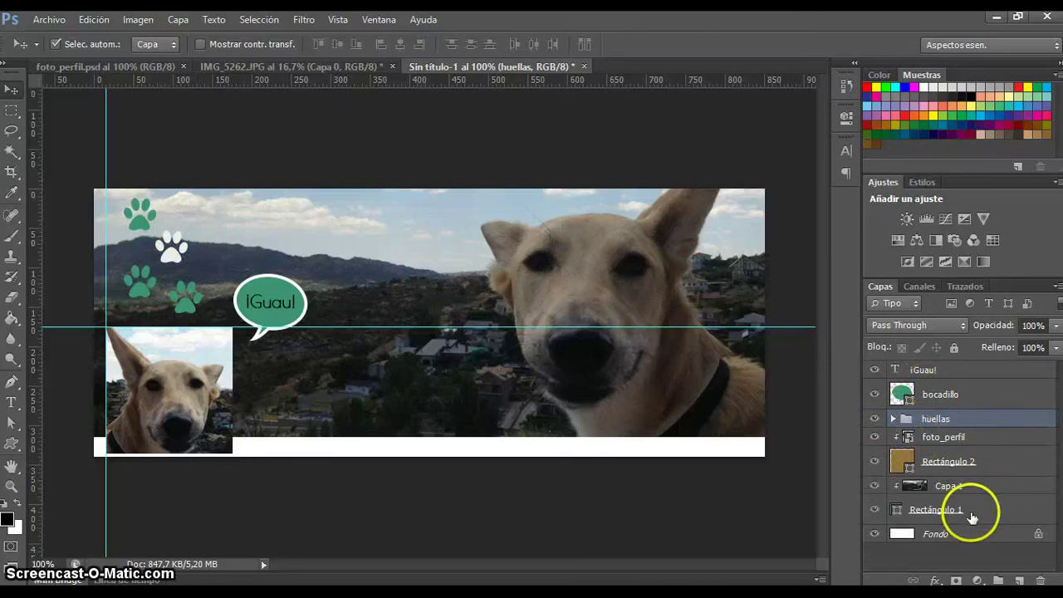
Examine how the foto_perfil and Capa 1 photo layers are clipped to Rectángulo 2 and Rectángulo 1.
{"action": "left_click", "coordinate": [970, 510]}
{"action": "left_click", "coordinate": [994, 465]}
{"action": "left_click", "coordinate": [994, 514]}
{"action": "left_click", "coordinate": [1001, 459]}
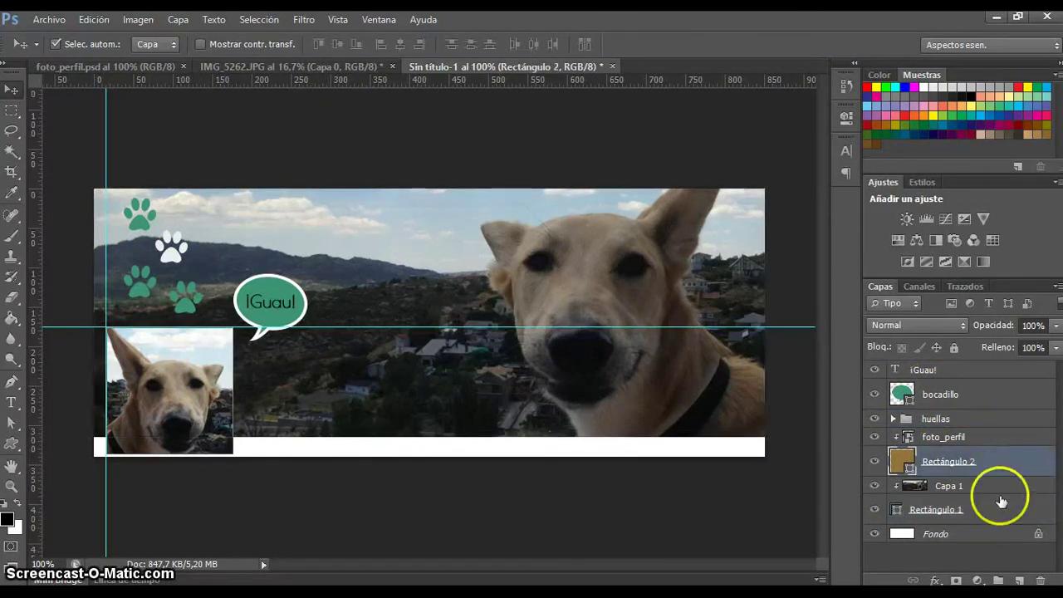
{"action": "left_click", "coordinate": [978, 486]}
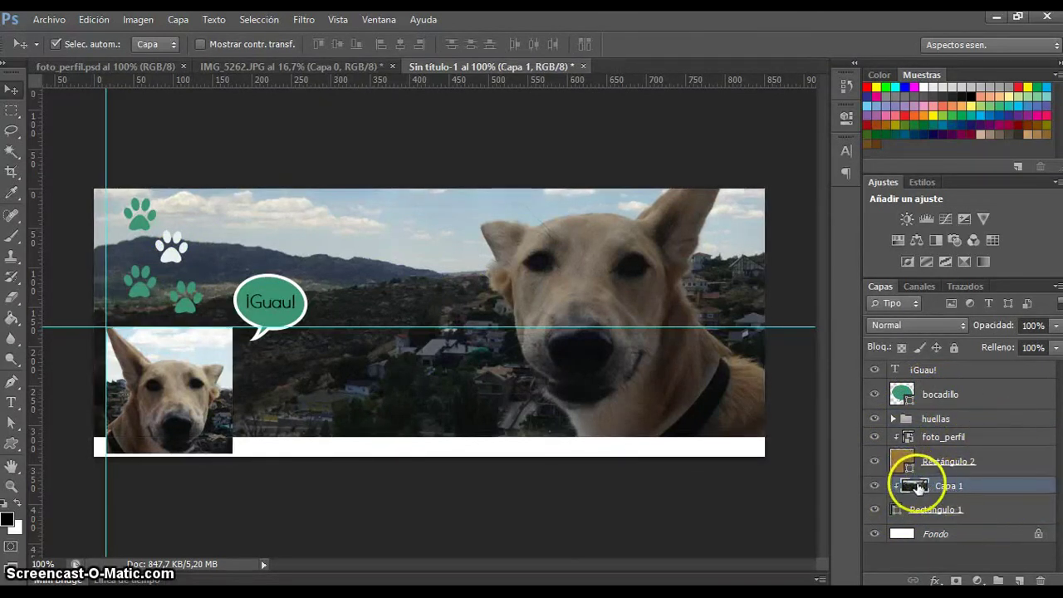
{"action": "left_click", "coordinate": [955, 437]}
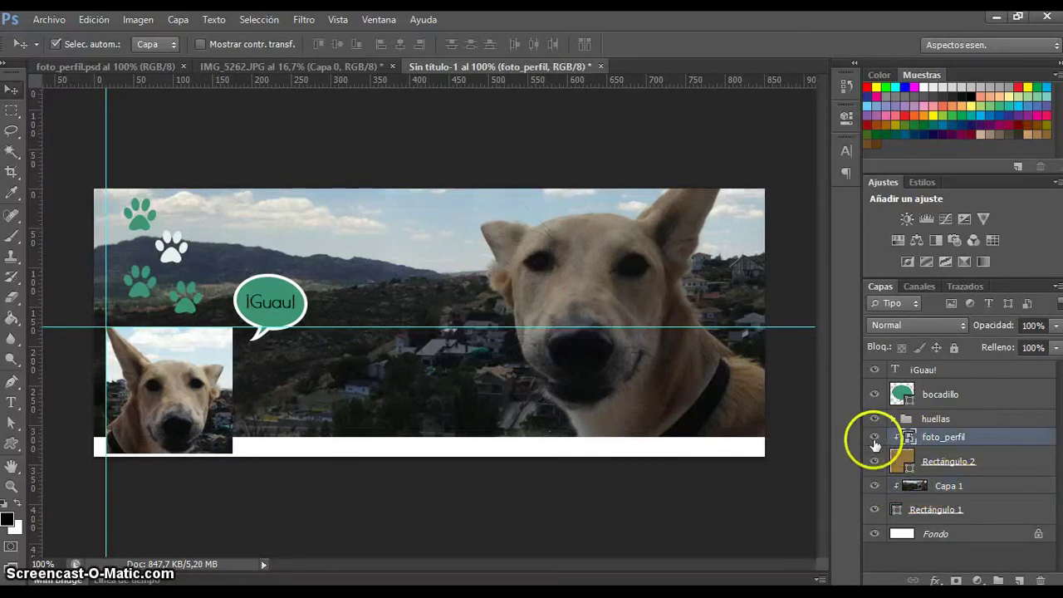
{"action": "left_click", "coordinate": [870, 448], "text": "alt"}
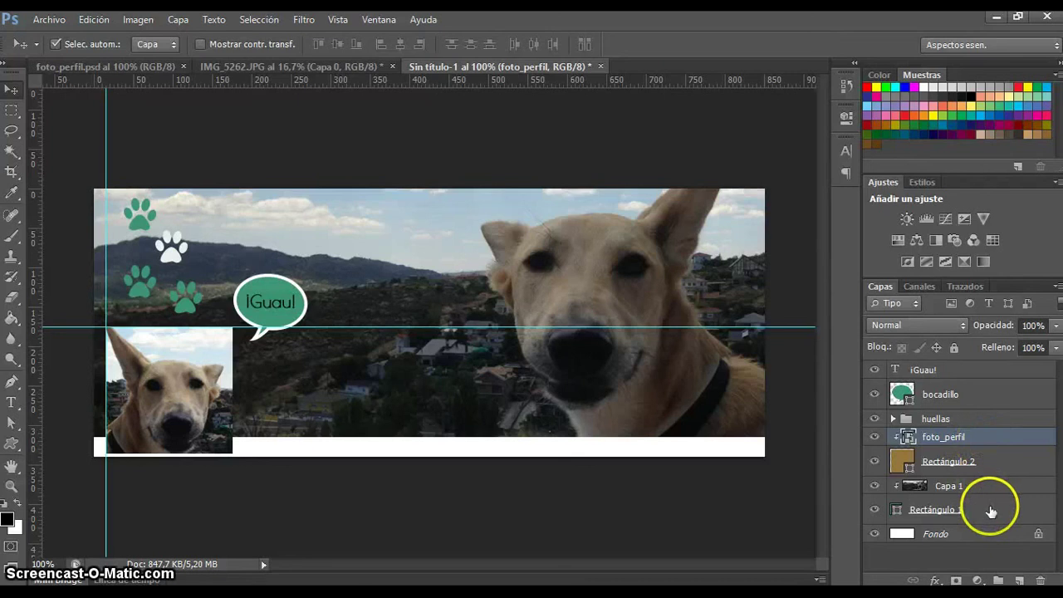
Try distorting Rectángulo 1 by nudging its lower-right anchor point up and inward, and undo the change.
{"action": "left_click", "coordinate": [947, 510]}
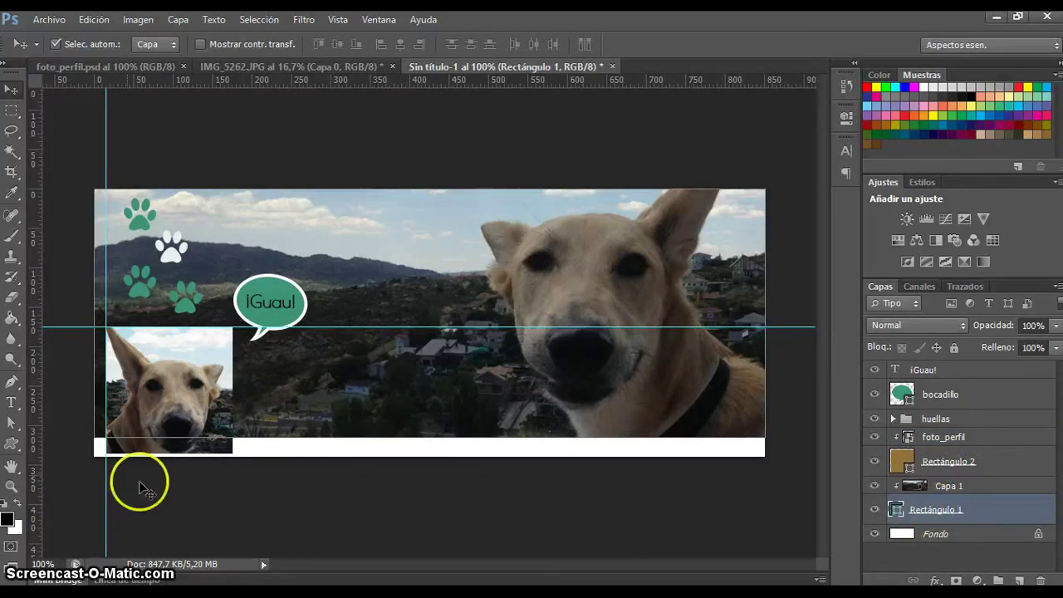
{"action": "left_click", "coordinate": [11, 423]}
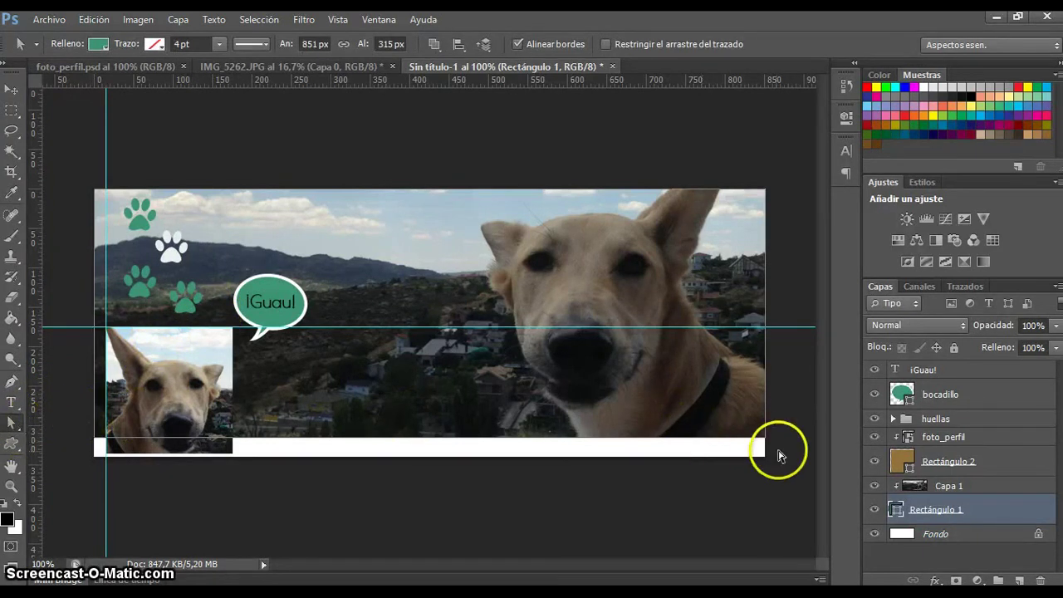
{"action": "left_click_drag", "start_coordinate": [779, 453], "coordinate": [746, 416]}
{"action": "key", "text": "shift+Up"}
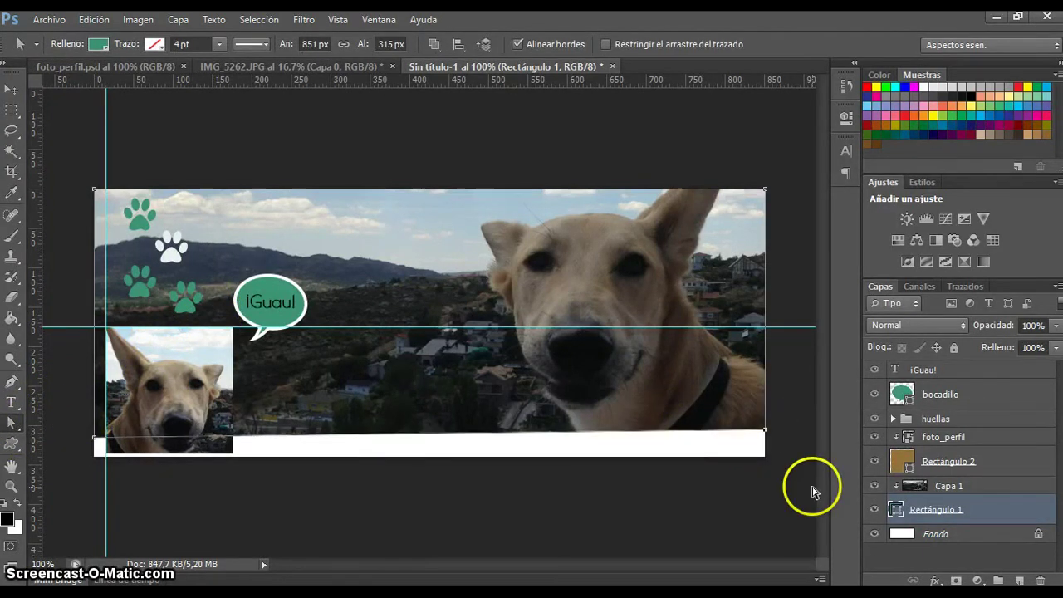
{"action": "key", "text": "shift+Left"}
{"action": "key", "text": "shift+Left"}
{"action": "key", "text": "shift+Up"}
{"action": "key", "text": "shift+Up"}
{"action": "key", "text": "shift+Up"}
{"action": "key", "text": "shift+Left"}
{"action": "key", "text": "shift+Left"}
{"action": "key", "text": "shift+Up"}
{"action": "key", "text": "shift+Up"}
{"action": "key", "text": "ctrl+z"}
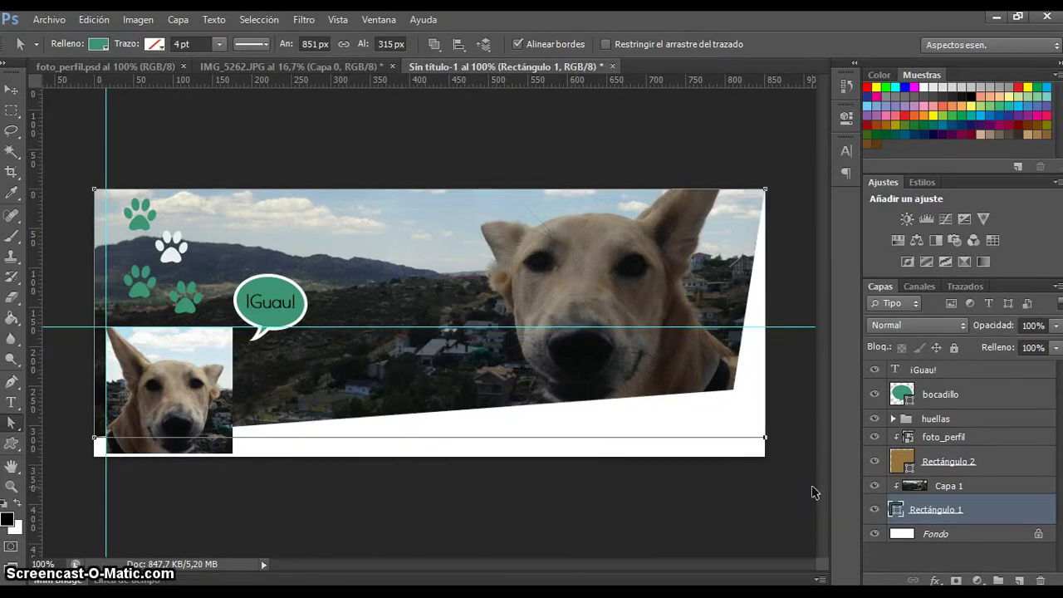
Try stretching the bocadillo speech bubble by its right anchor point, undo the reshaping and return to the Move tool.
{"action": "left_click", "coordinate": [305, 315]}
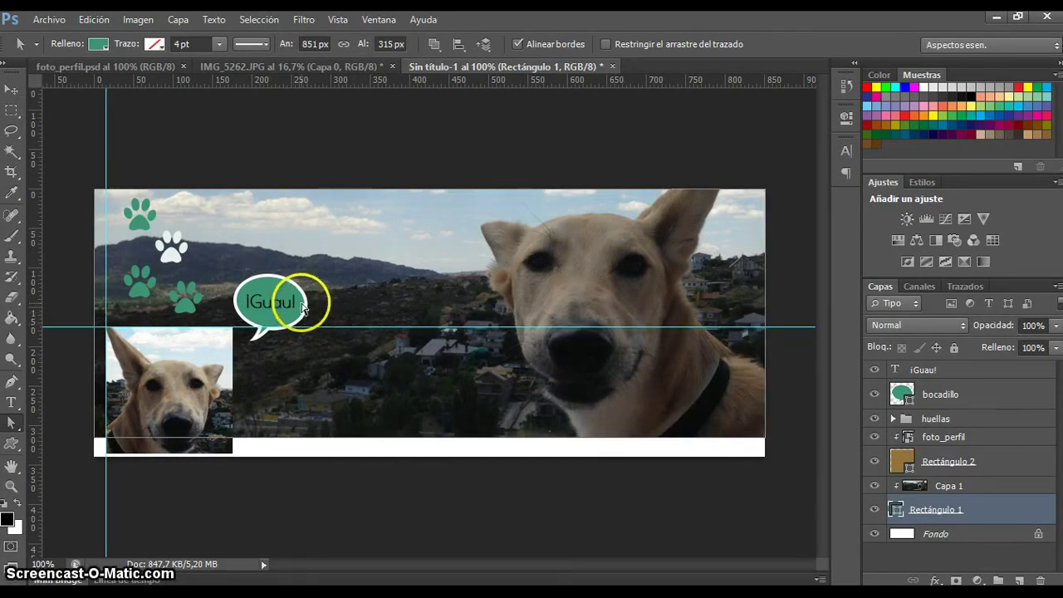
{"action": "left_click", "coordinate": [970, 399]}
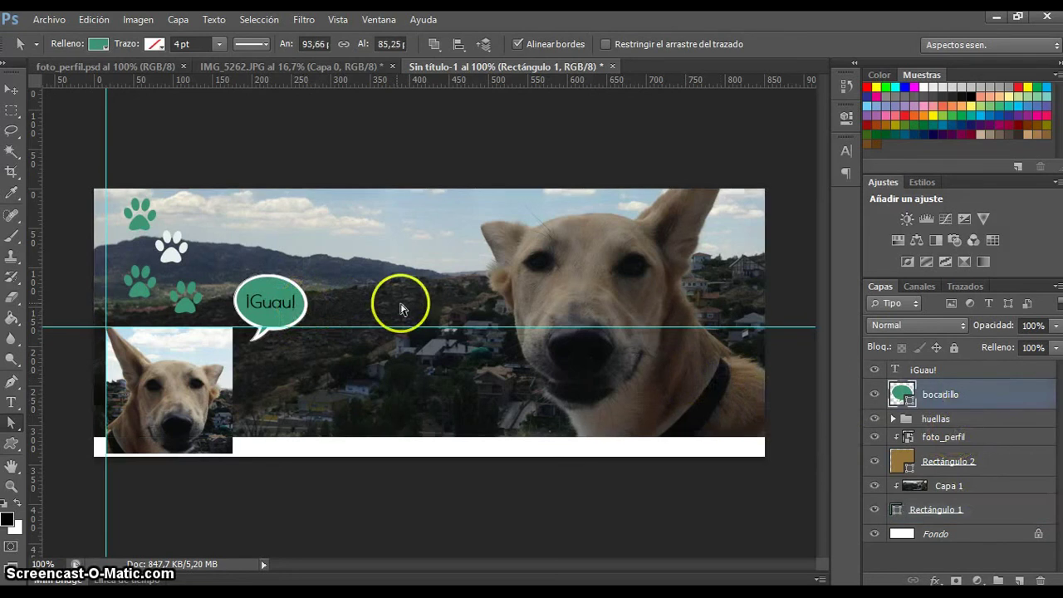
{"action": "left_click", "coordinate": [307, 308]}
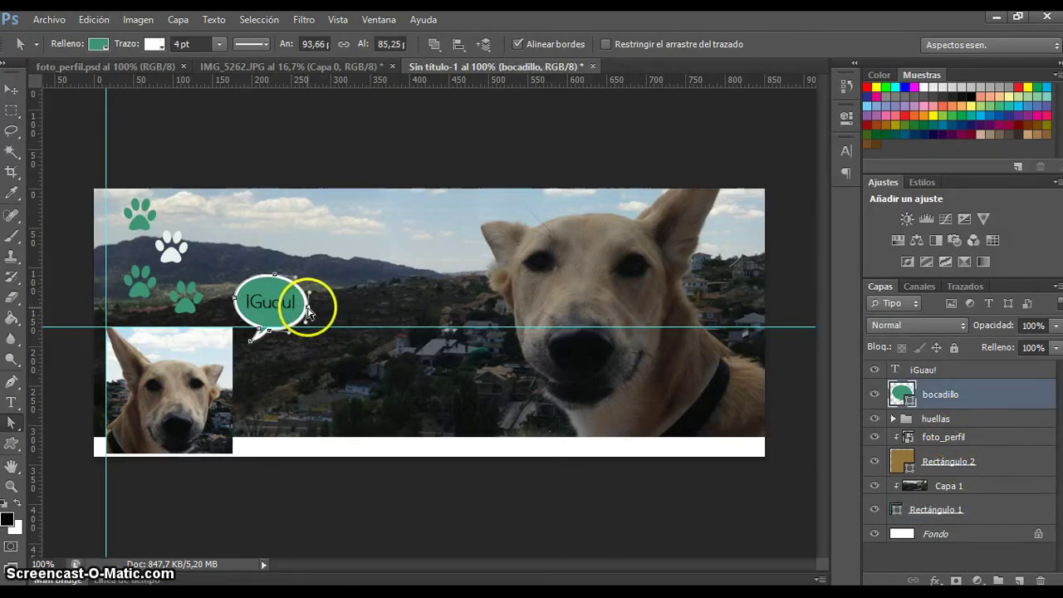
{"action": "left_click_drag", "start_coordinate": [310, 311], "coordinate": [327, 293]}
{"action": "key", "text": "ctrl+alt+z"}
{"action": "key", "text": "ctrl+alt+z"}
{"action": "key", "text": "ctrl+alt+z"}
{"action": "key", "text": "ctrl+alt+z"}
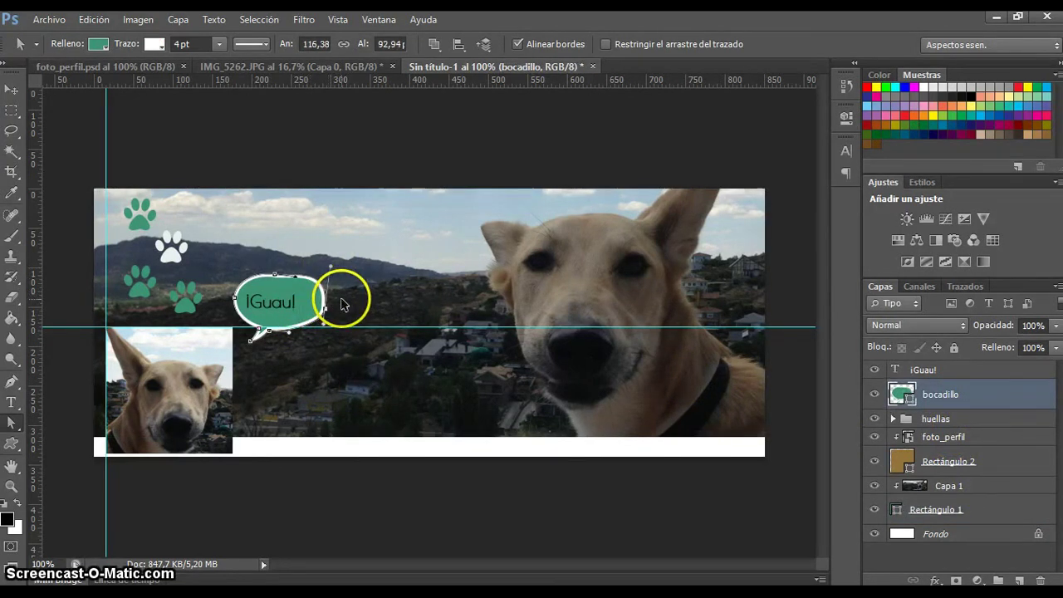
{"action": "left_click", "coordinate": [13, 92]}
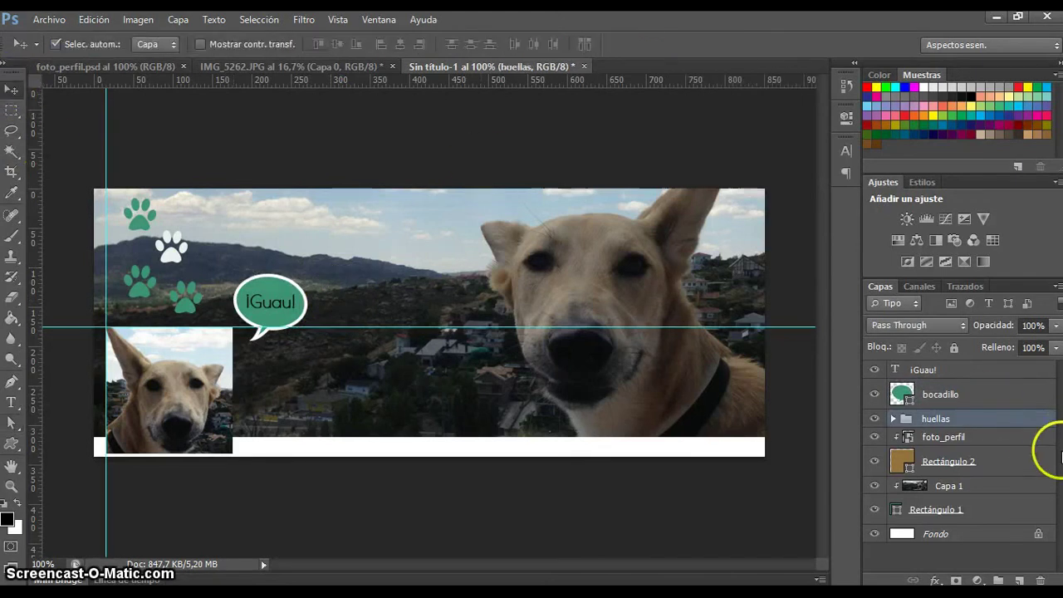
Open the layer style settings of Rectángulo 1 and place the dialog so the canvas artwork can be seen.
{"action": "left_click", "coordinate": [1007, 467]}
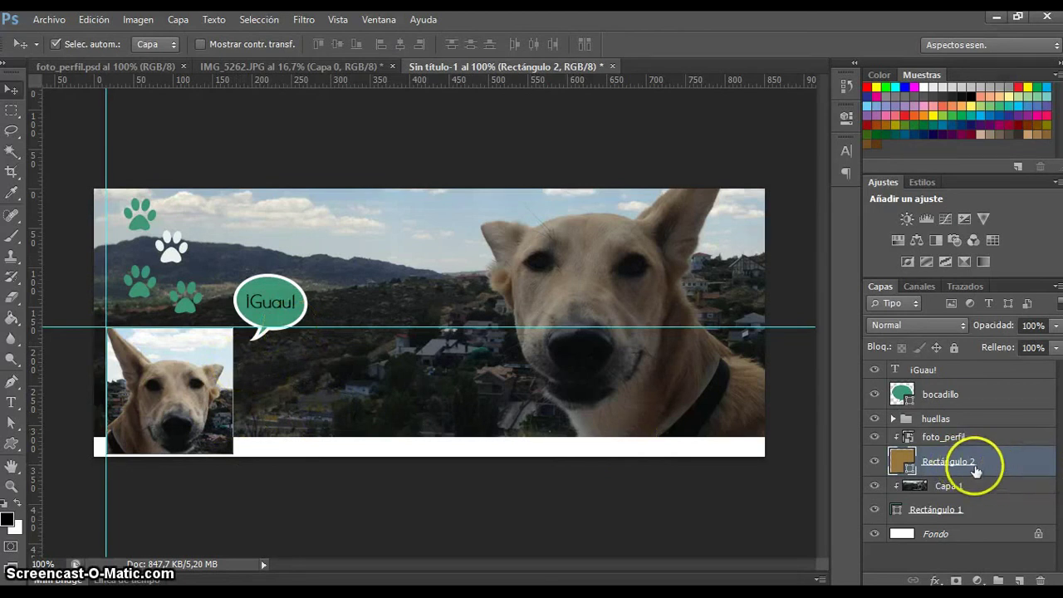
{"action": "left_click", "coordinate": [1017, 513]}
{"action": "double_click", "coordinate": [1020, 517]}
{"action": "left_click_drag", "start_coordinate": [817, 125], "coordinate": [728, 141]}
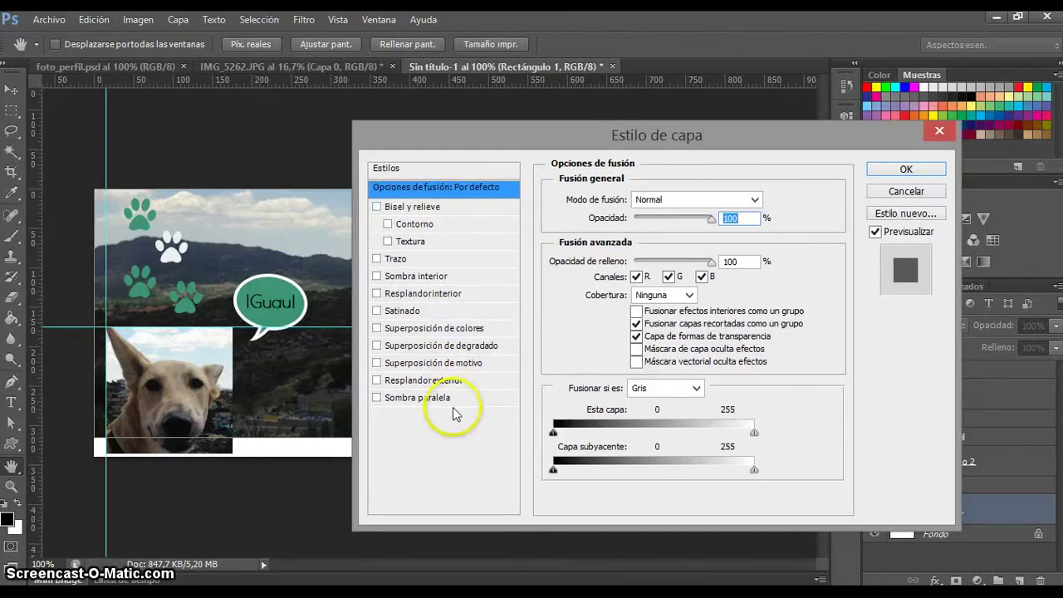
Try a Bisel y relieve effect with different sizes on Rectángulo 1 and turn it off again.
{"action": "left_click", "coordinate": [377, 207]}
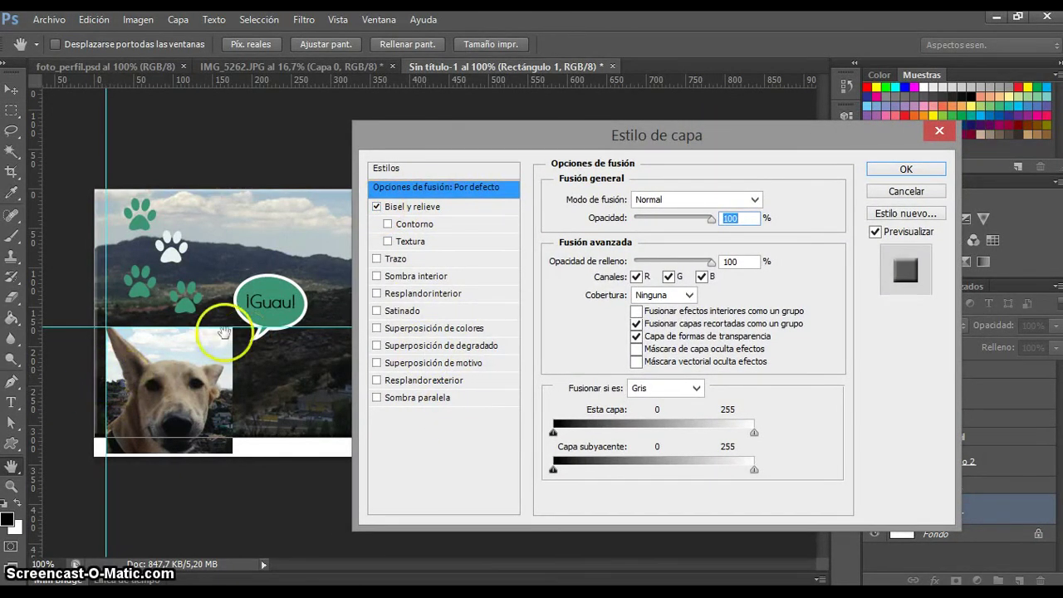
{"action": "left_click", "coordinate": [428, 206]}
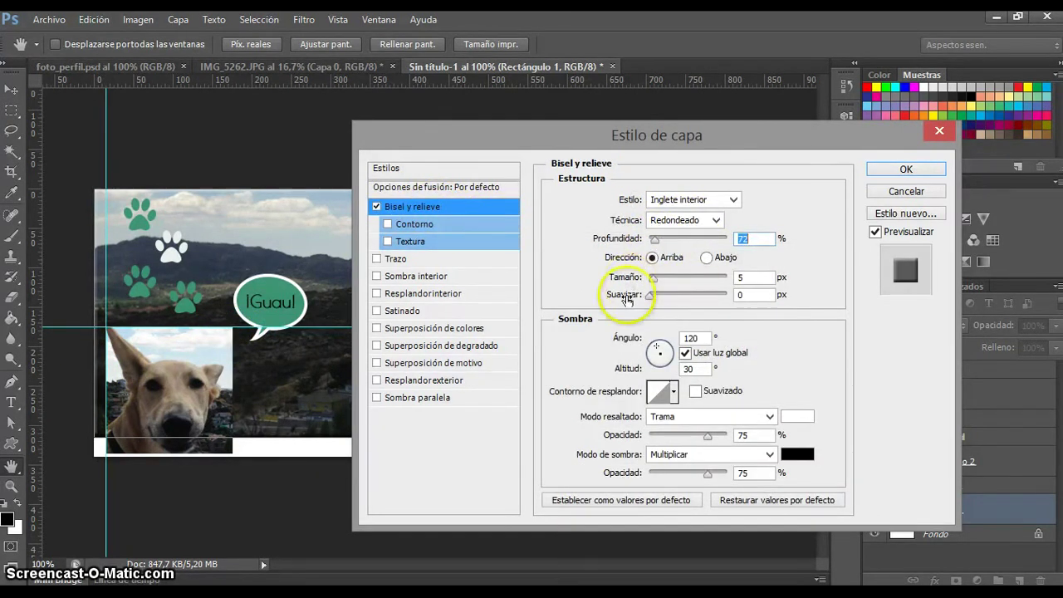
{"action": "left_click", "coordinate": [659, 282]}
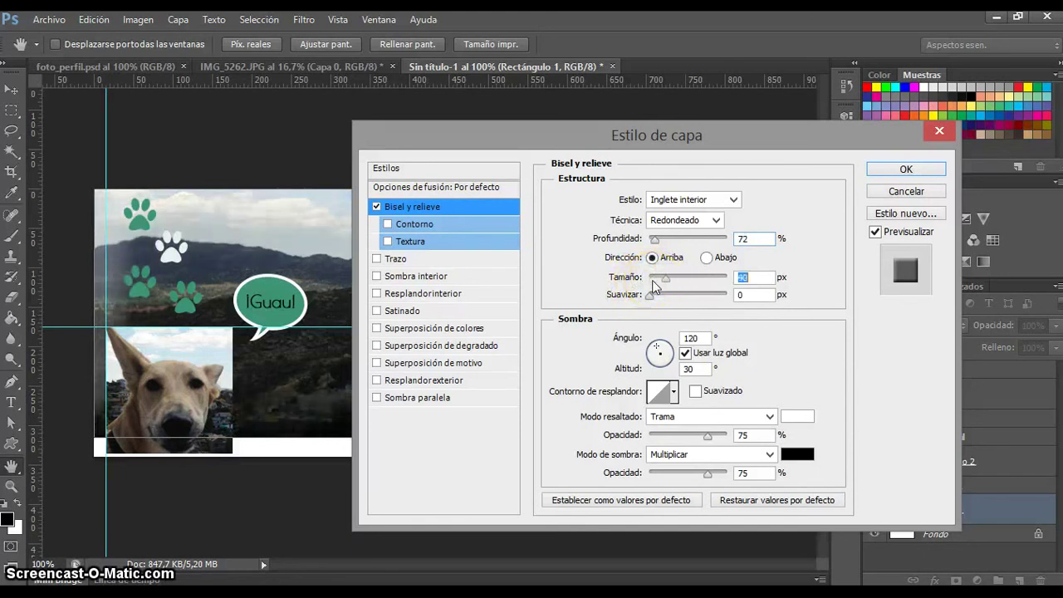
{"action": "left_click", "coordinate": [378, 207]}
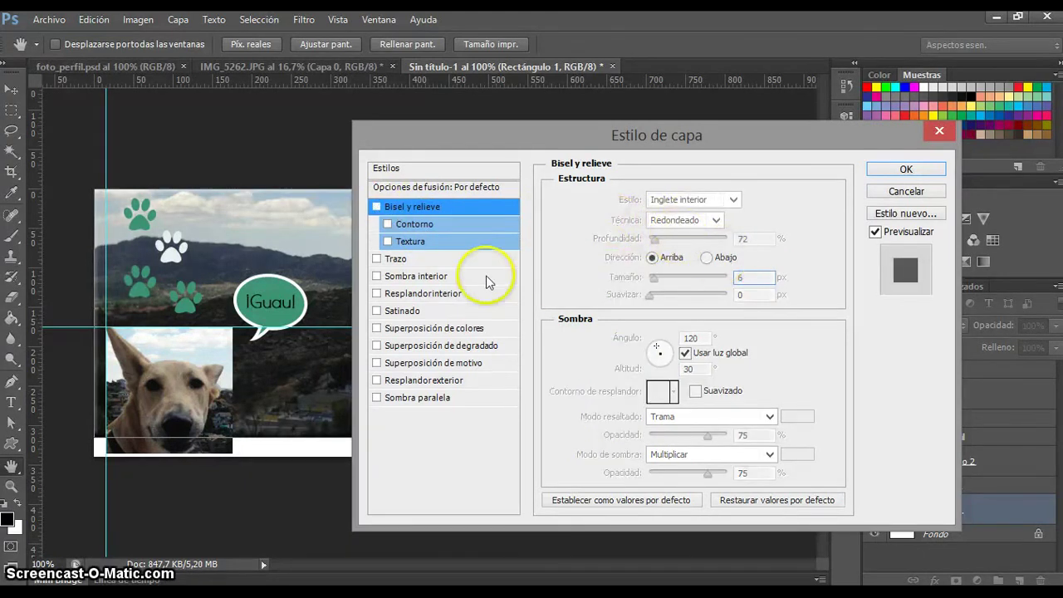
Add a Trazo effect to Rectángulo 1 with position Interior, red colour #da1313 and a size of 8 px.
{"action": "left_click", "coordinate": [376, 259]}
{"action": "left_click", "coordinate": [397, 259]}
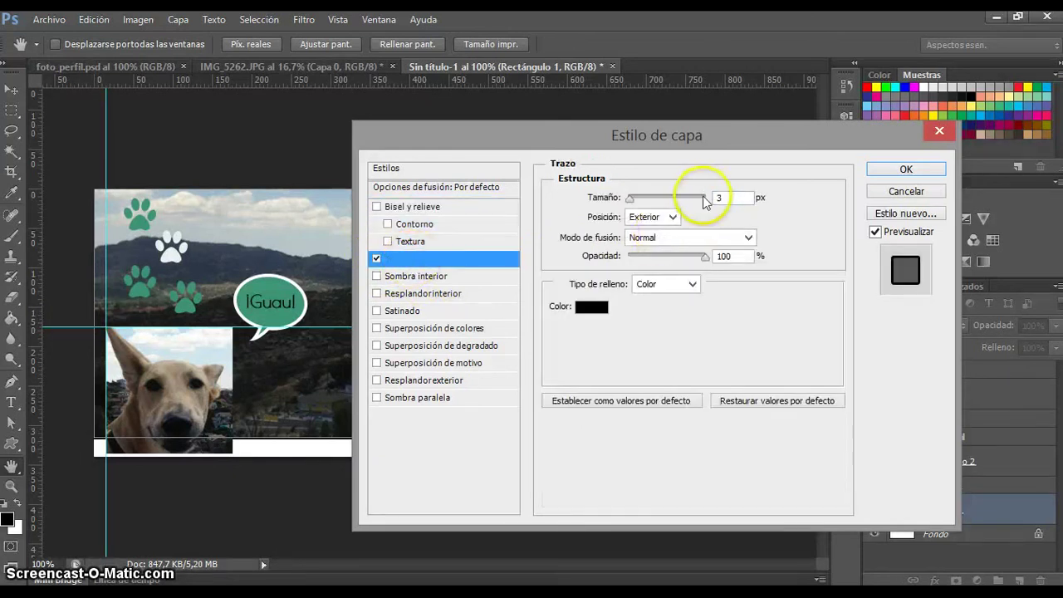
{"action": "left_click", "coordinate": [672, 217]}
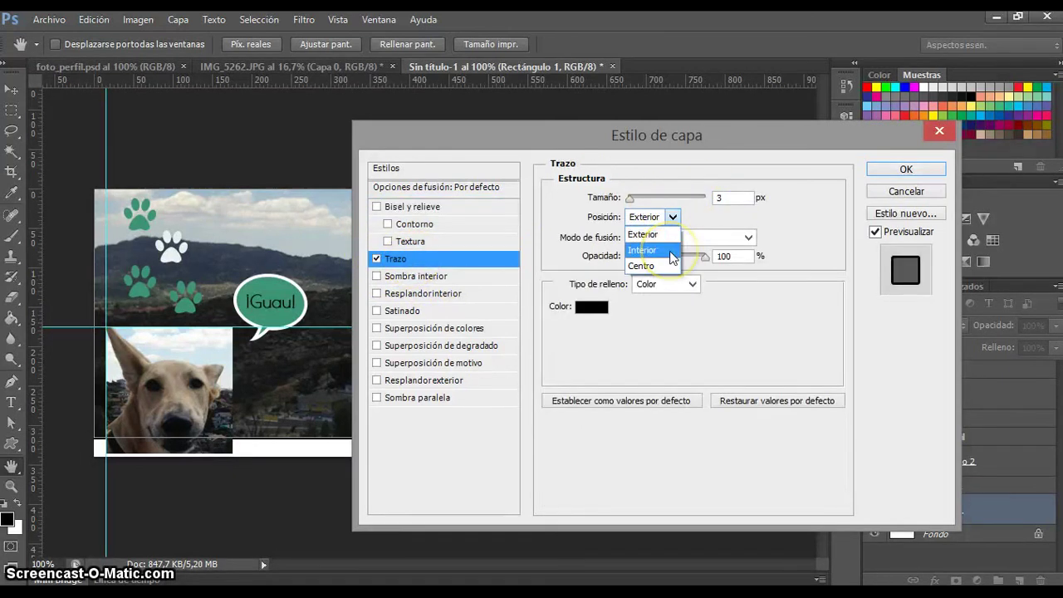
{"action": "left_click", "coordinate": [669, 251]}
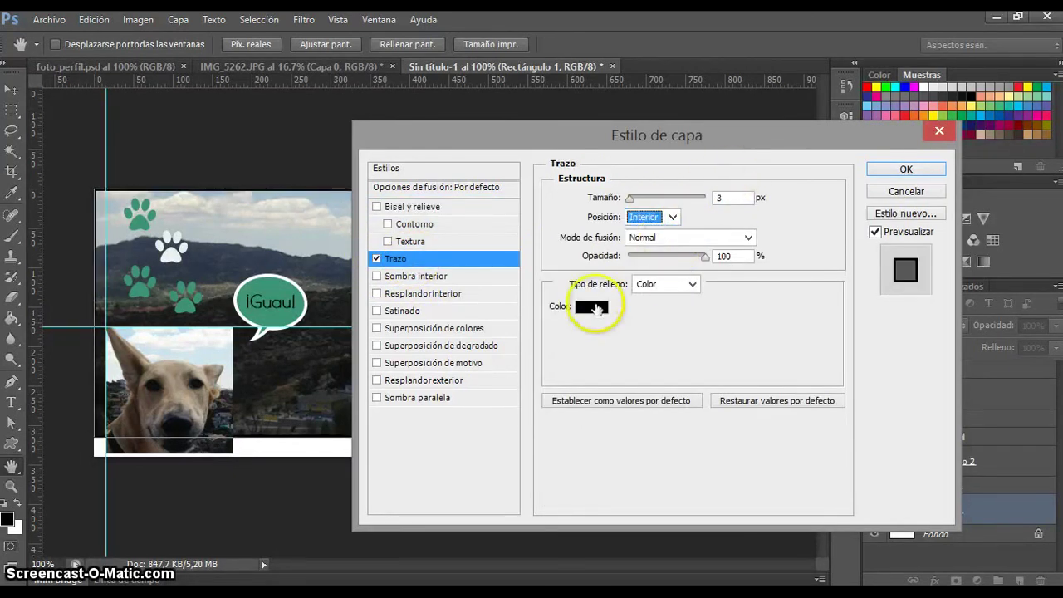
{"action": "left_click", "coordinate": [593, 307]}
{"action": "left_click", "coordinate": [702, 269]}
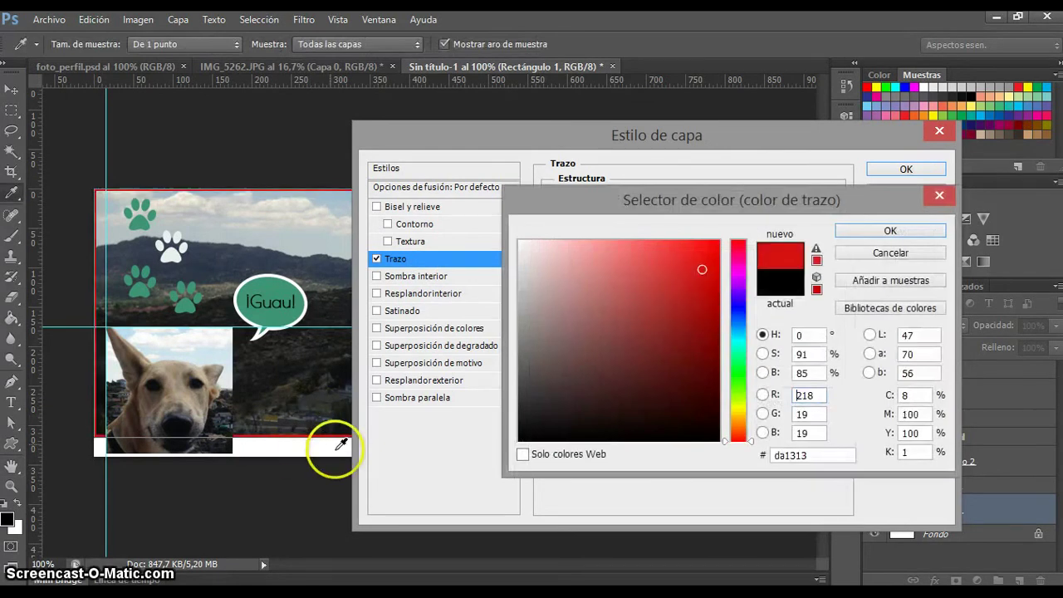
{"action": "left_click", "coordinate": [890, 230]}
{"action": "left_click_drag", "start_coordinate": [631, 204], "coordinate": [633, 206]}
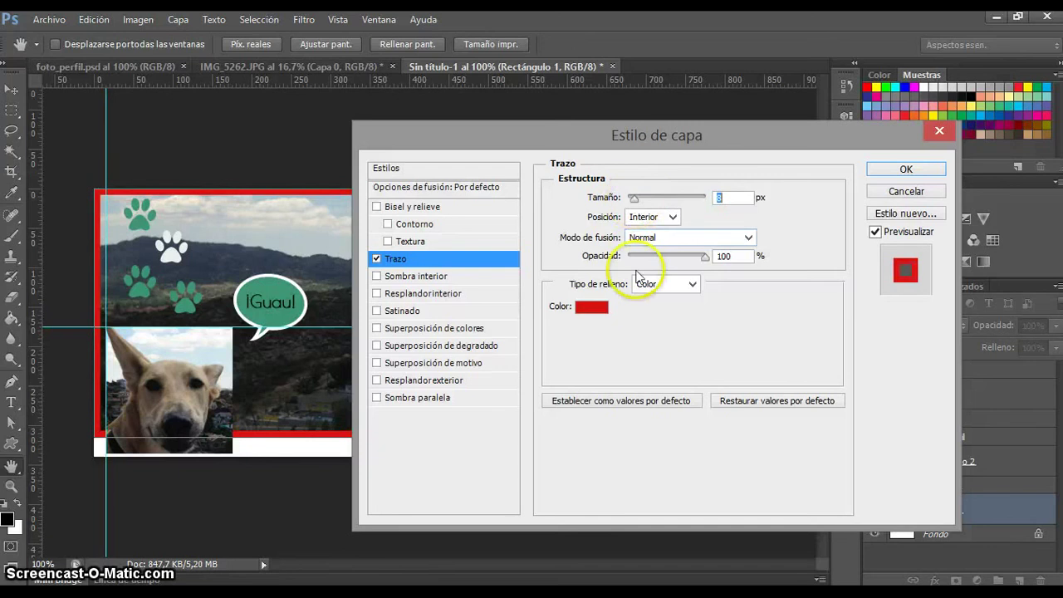
Change the stroke colour of Rectángulo 1 to dark green #0c6948 and apply the layer style.
{"action": "left_click", "coordinate": [592, 307]}
{"action": "left_click", "coordinate": [296, 299]}
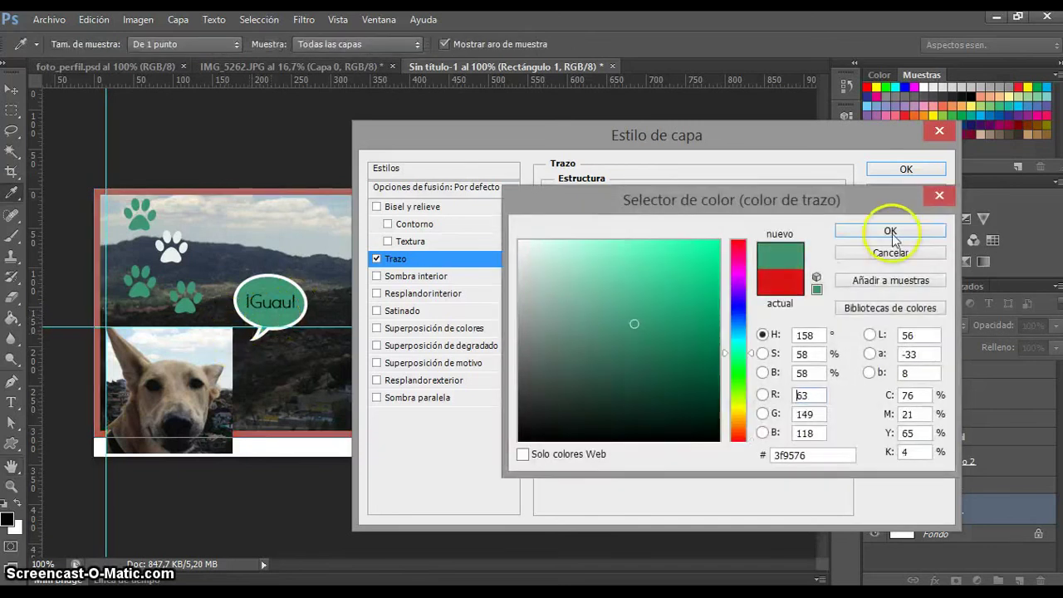
{"action": "left_click_drag", "start_coordinate": [689, 351], "coordinate": [696, 358]}
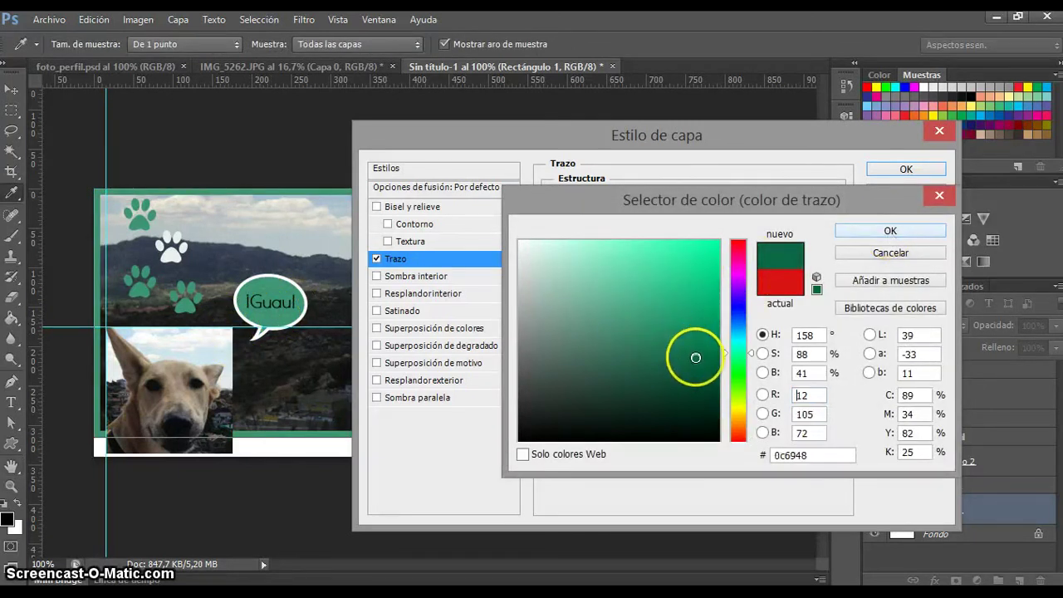
{"action": "left_click", "coordinate": [843, 228]}
{"action": "left_click", "coordinate": [871, 238]}
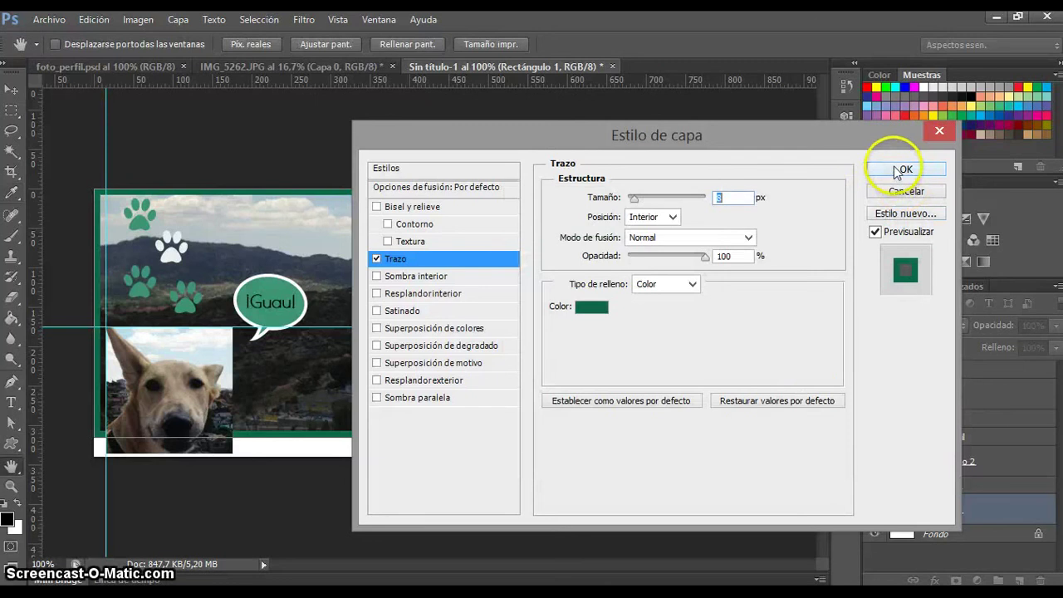
{"action": "left_click", "coordinate": [905, 169]}
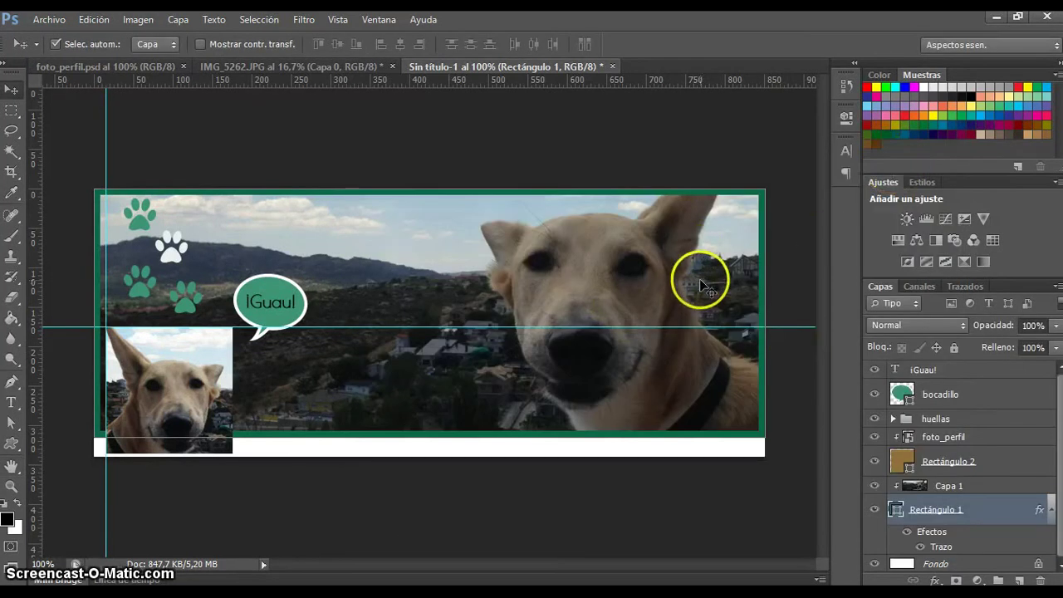
Copy the layer style of Rectángulo 1 and paste it onto Rectángulo 2.
{"action": "right_click", "coordinate": [981, 511]}
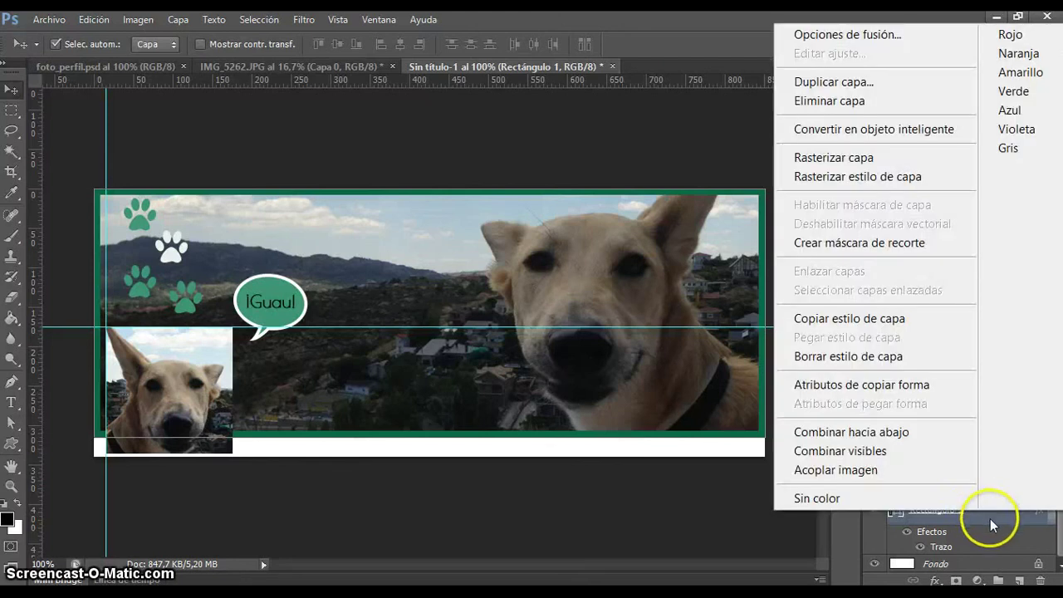
{"action": "left_click", "coordinate": [884, 324]}
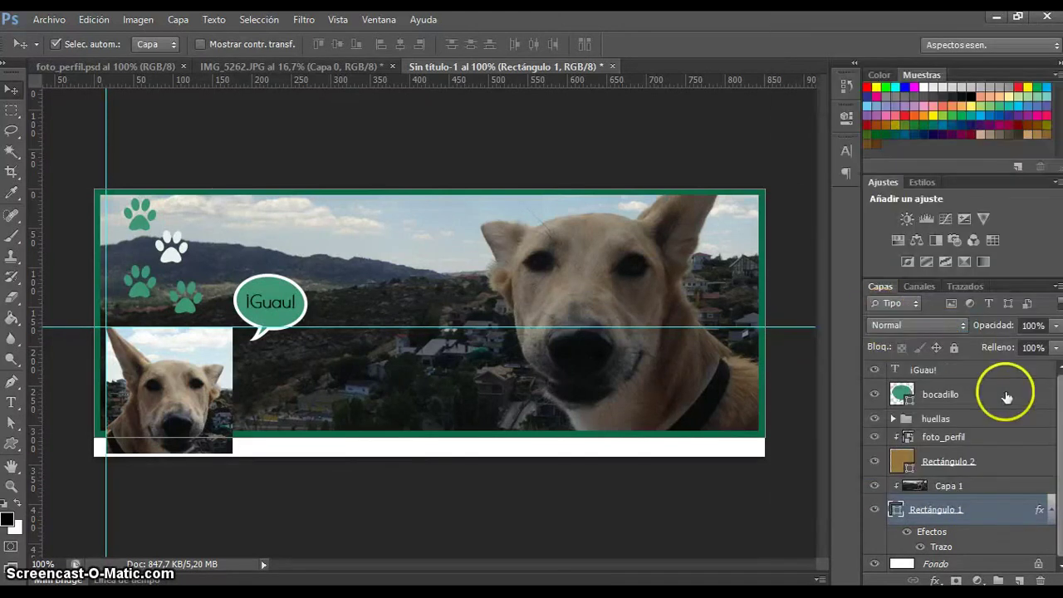
{"action": "left_click", "coordinate": [1008, 470]}
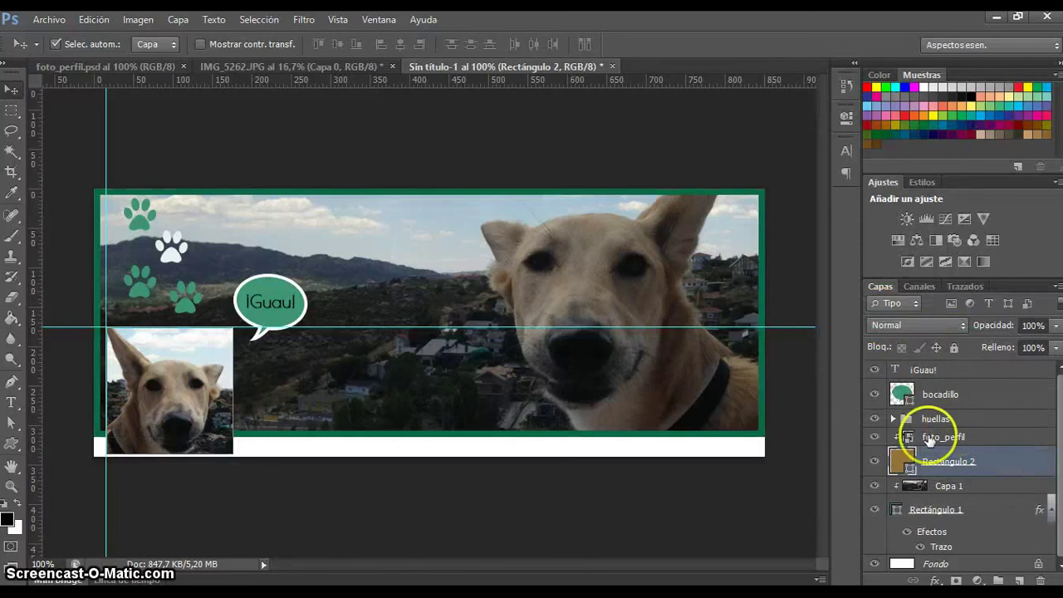
{"action": "right_click", "coordinate": [1006, 467]}
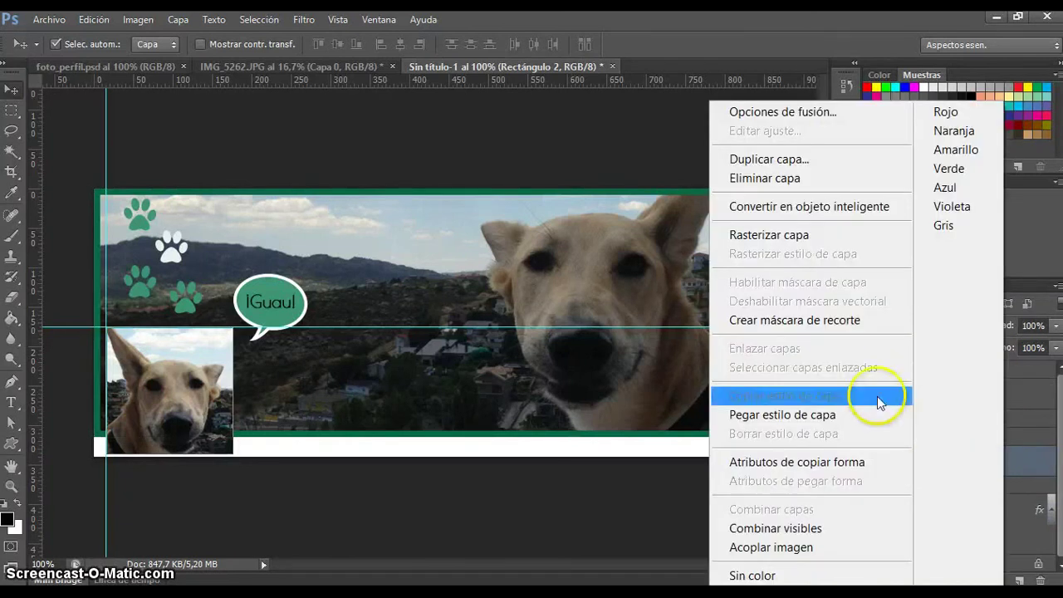
{"action": "left_click", "coordinate": [822, 414]}
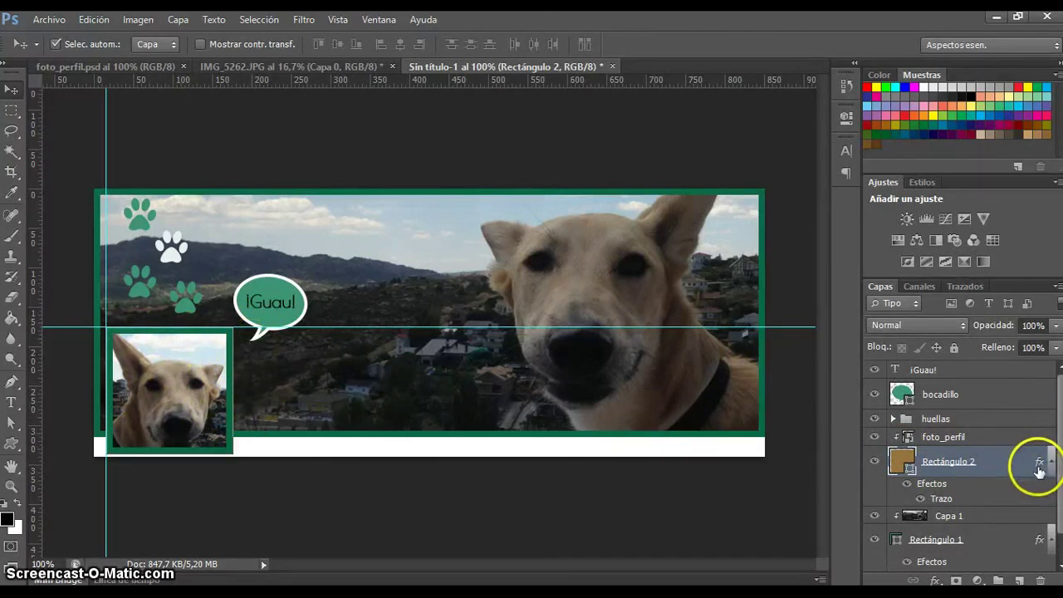
Toggle the visibility of Rectángulo 2's effects and its Trazo off and on to compare the profile photo with and without the border.
{"action": "left_click", "coordinate": [908, 487]}
{"action": "left_click", "coordinate": [908, 487]}
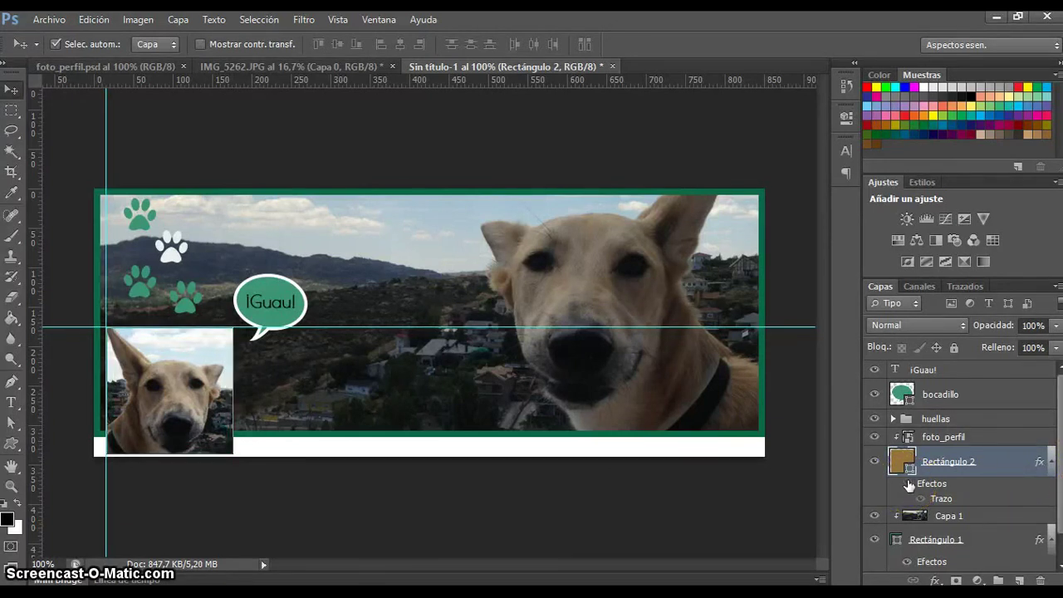
{"action": "left_click", "coordinate": [921, 499]}
{"action": "left_click", "coordinate": [906, 484]}
{"action": "left_click", "coordinate": [908, 485]}
{"action": "left_click", "coordinate": [921, 500]}
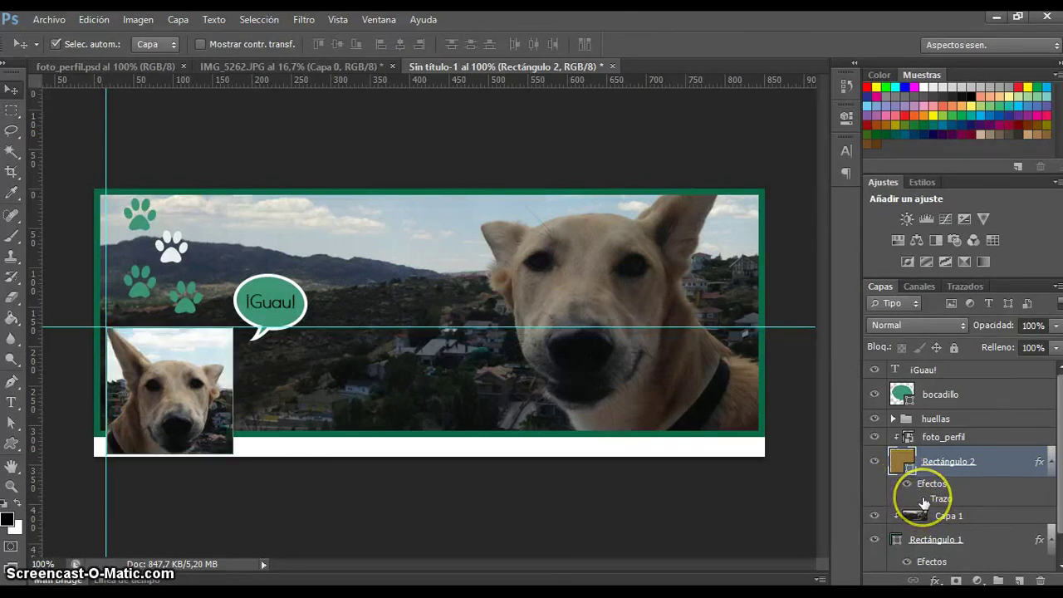
{"action": "left_click", "coordinate": [922, 500]}
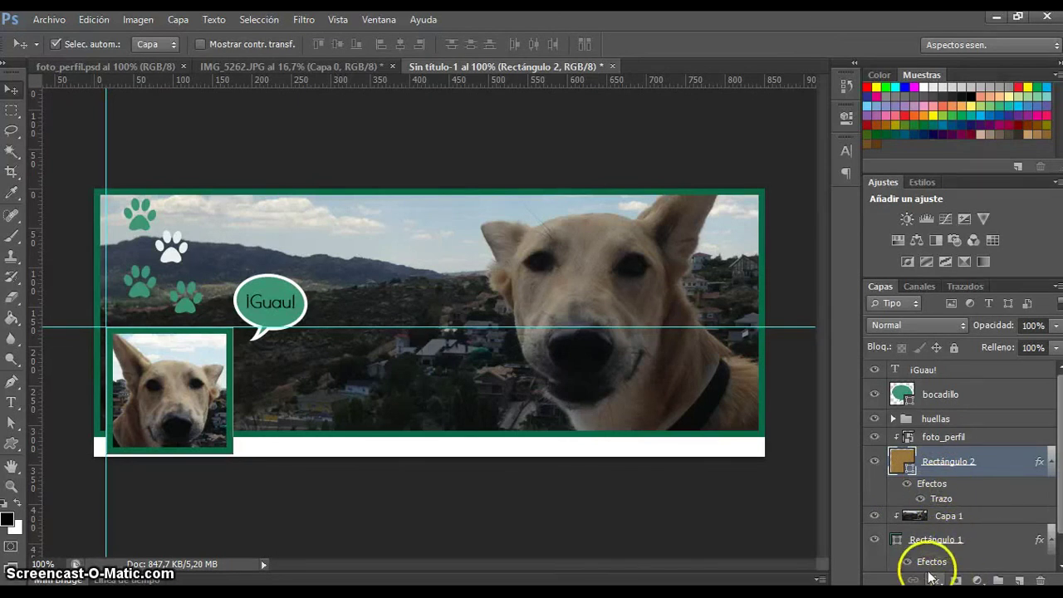
{"action": "left_click", "coordinate": [920, 500]}
{"action": "left_click", "coordinate": [922, 500]}
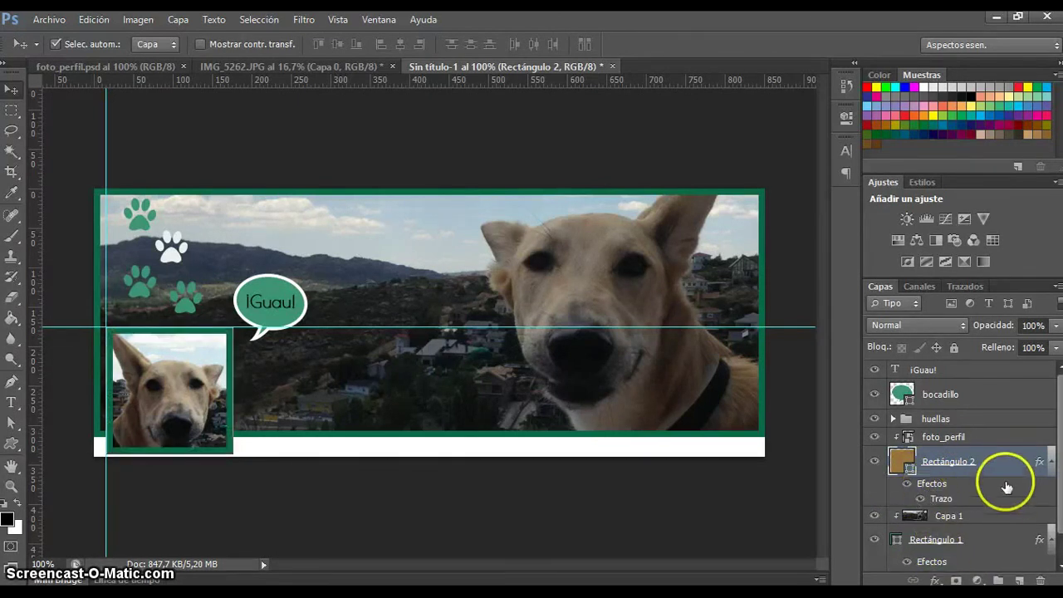
Add a red Superposición de colores effect to Rectángulo 2 and apply the layer style.
{"action": "double_click", "coordinate": [1000, 475]}
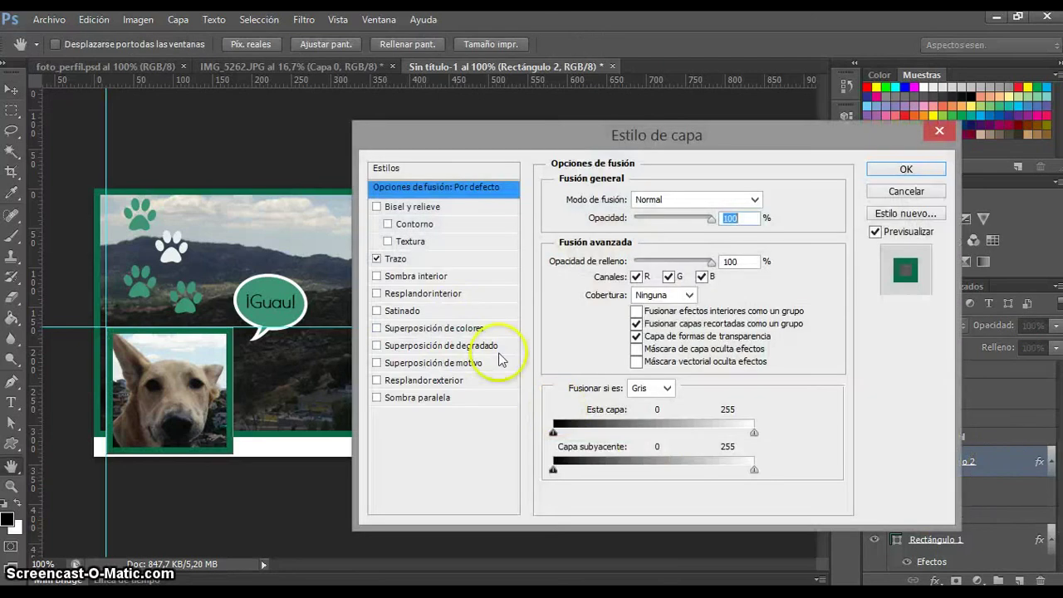
{"action": "left_click", "coordinate": [448, 331]}
{"action": "left_click", "coordinate": [905, 170]}
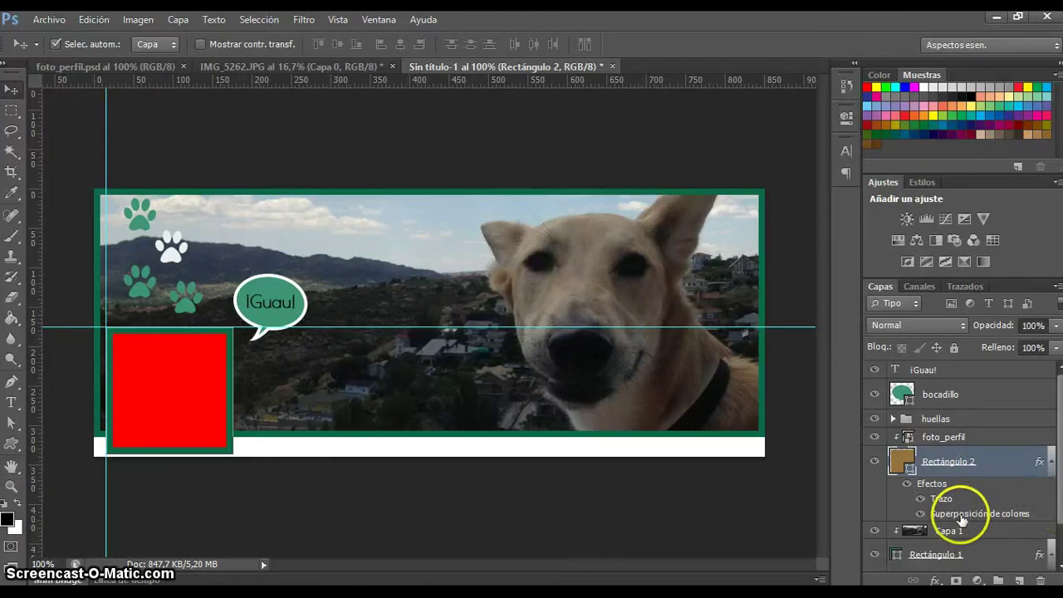
Hide the Superposición de colores and the other effects of Rectángulo 2, and delete its layer style.
{"action": "left_click", "coordinate": [921, 517]}
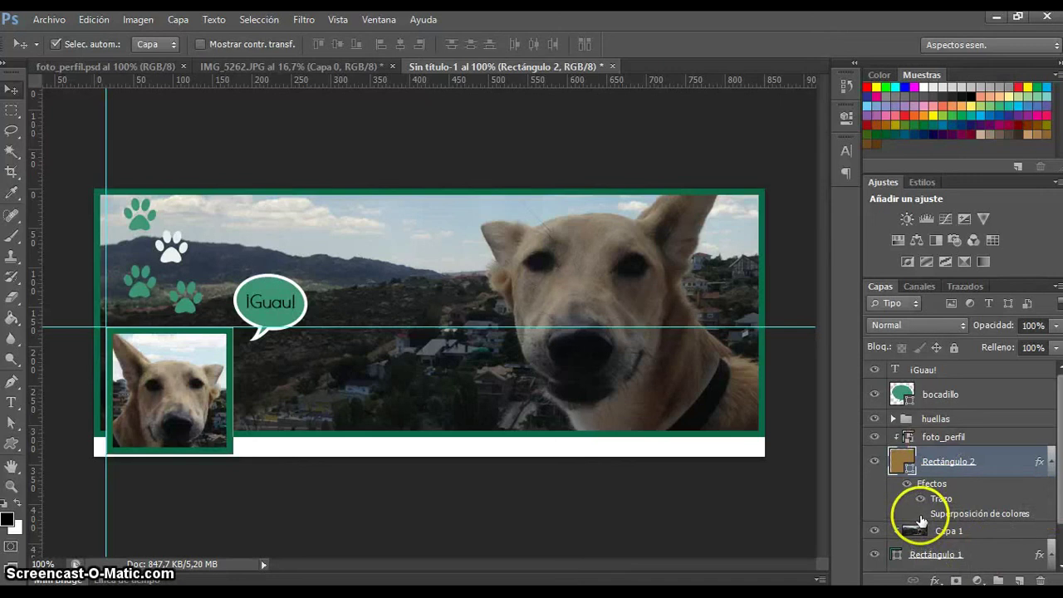
{"action": "left_click", "coordinate": [909, 485]}
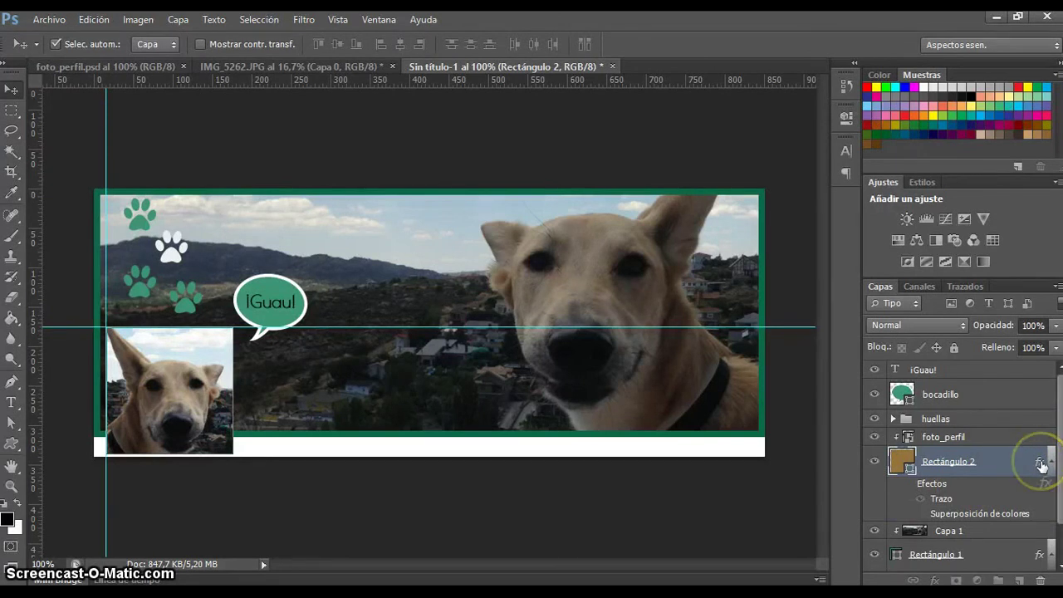
{"action": "scroll", "coordinate": [1041, 466], "scroll_direction": "down", "scroll_amount": 1}
{"action": "left_click_drag", "start_coordinate": [1042, 467], "coordinate": [1042, 579]}
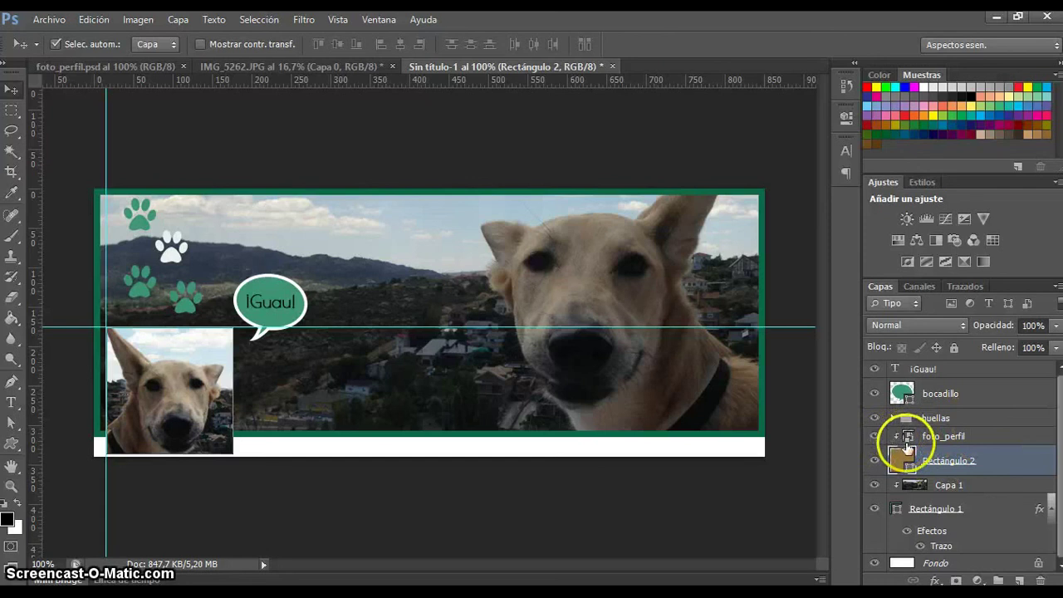
Open the contents of the foto_perfil smart object and draw a small green speech bubble in the sky beside the dog's head.
{"action": "left_click", "coordinate": [911, 441]}
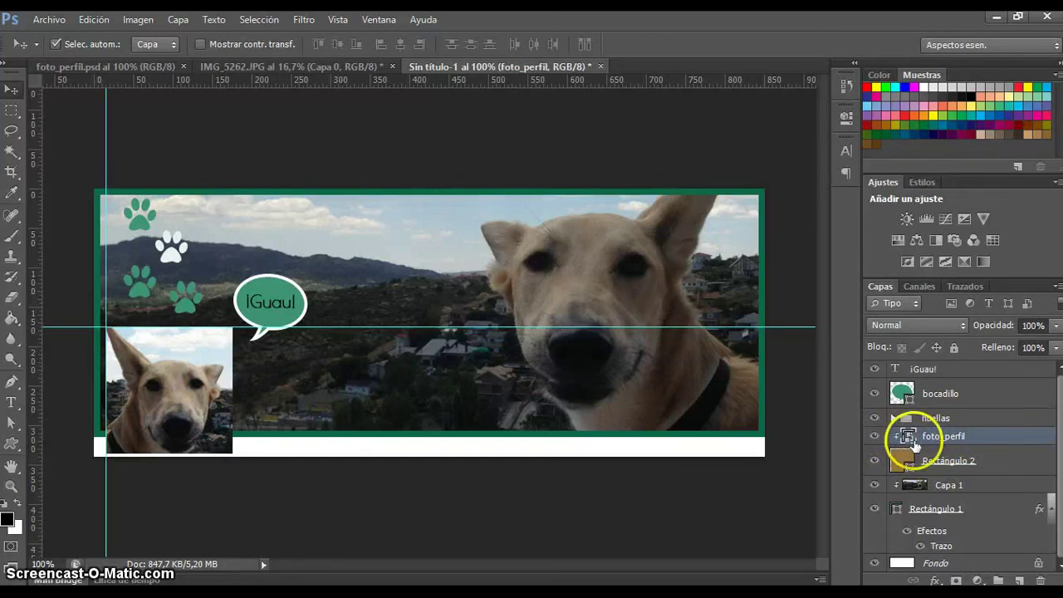
{"action": "double_click", "coordinate": [909, 437]}
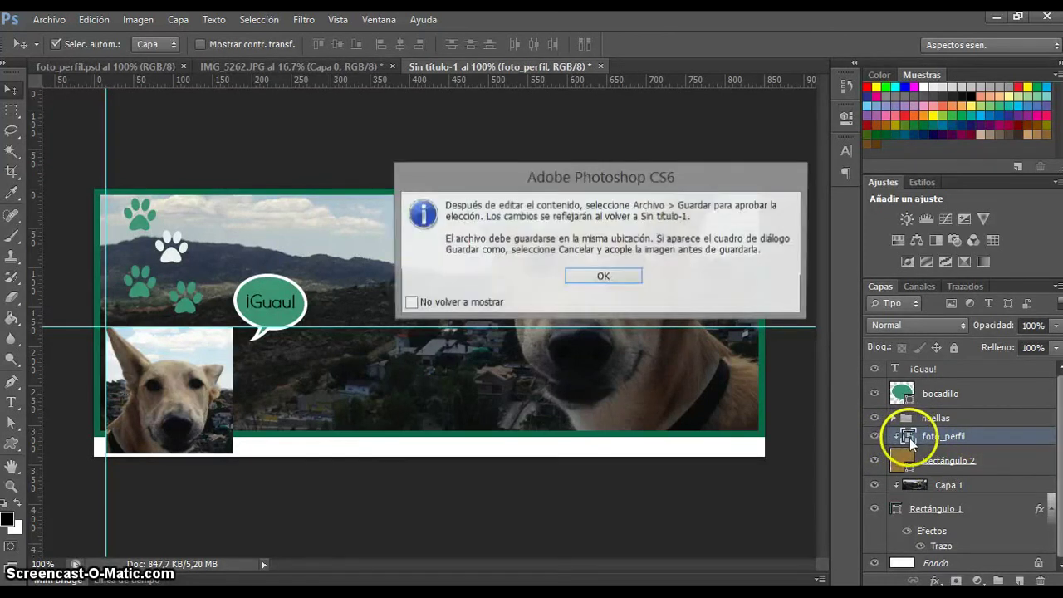
{"action": "left_click", "coordinate": [603, 277]}
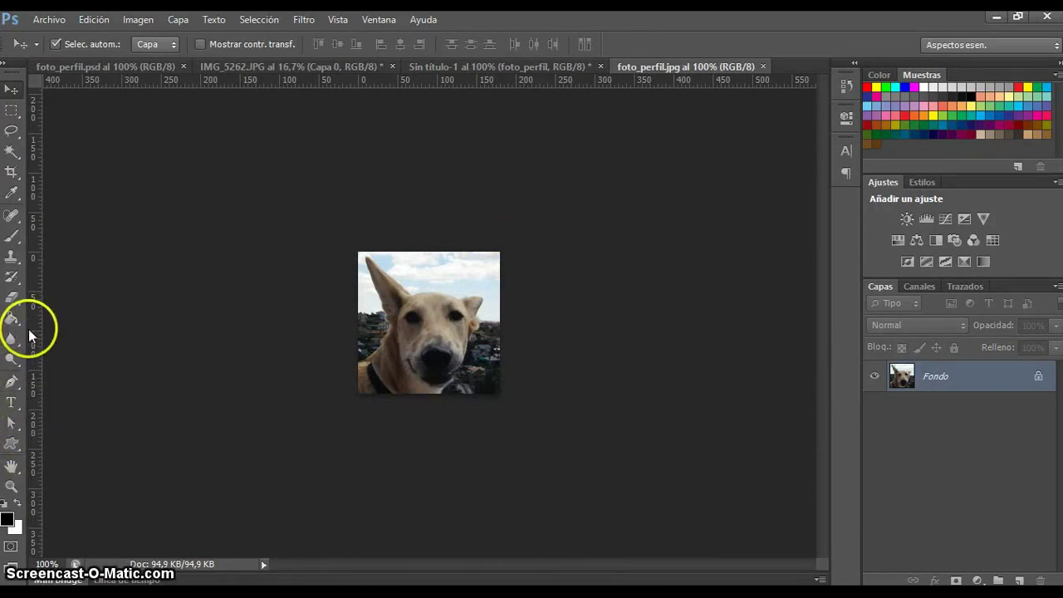
{"action": "left_click", "coordinate": [12, 447]}
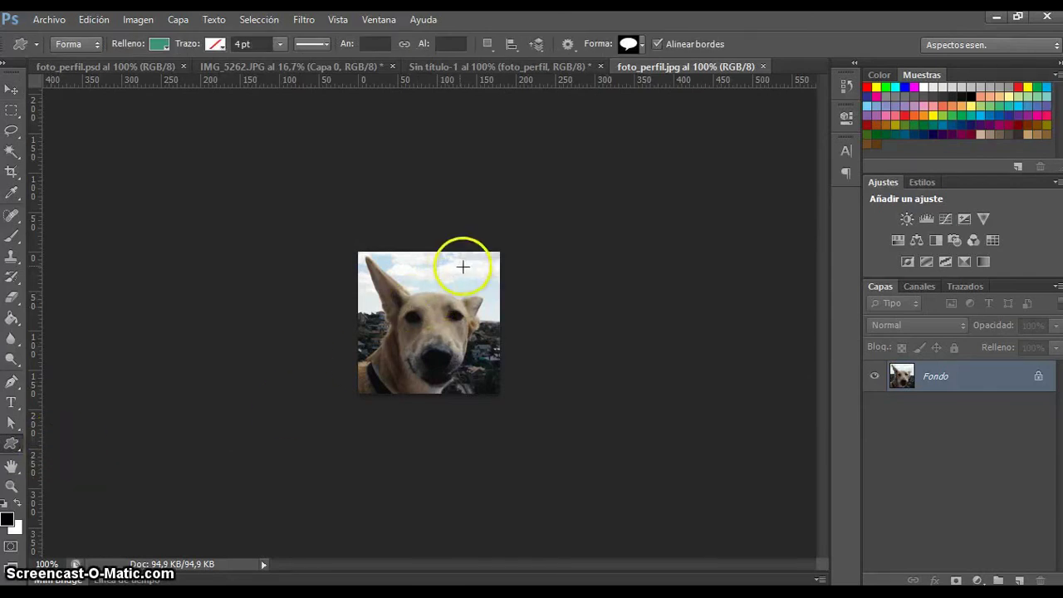
{"action": "left_click_drag", "start_coordinate": [462, 261], "coordinate": [479, 281]}
{"action": "left_click", "coordinate": [11, 89]}
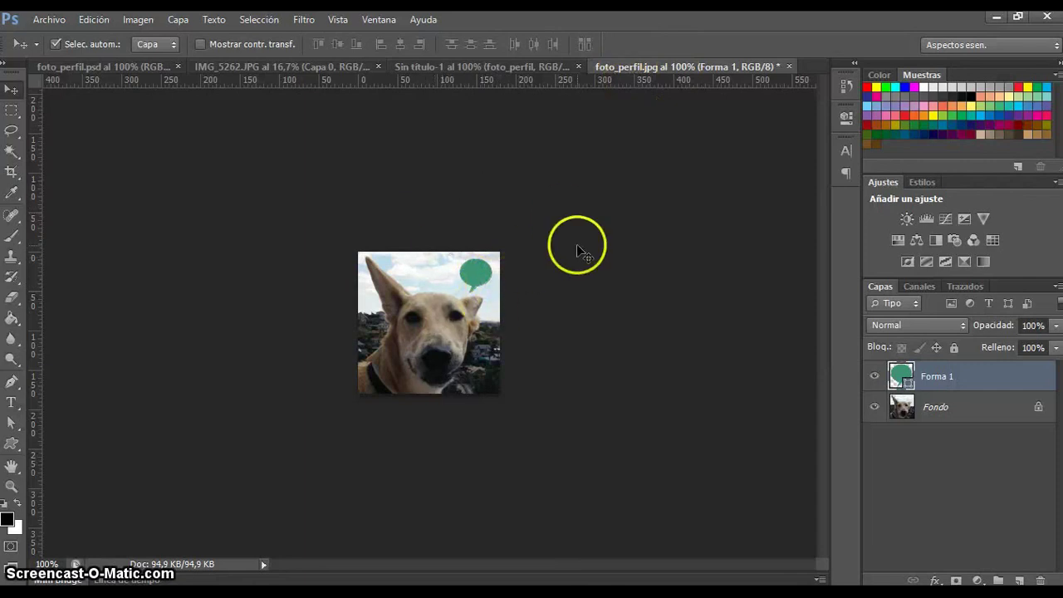
Save the edited profile photo over foto_perfil.jpg as a JPEG at quality 10 and return to the Sin título-1 cover document.
{"action": "left_click", "coordinate": [51, 19]}
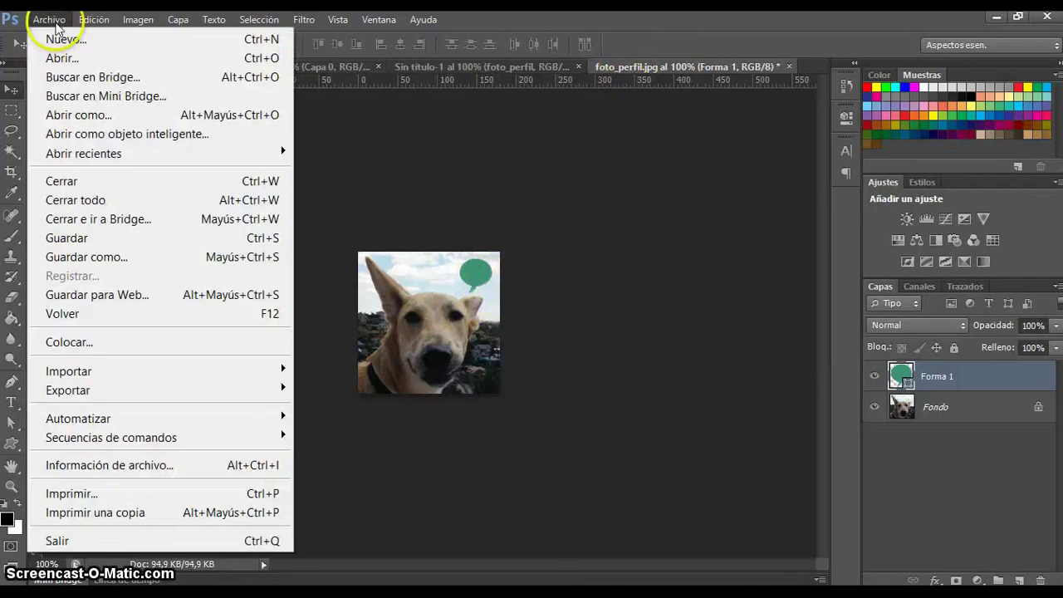
{"action": "left_click", "coordinate": [162, 264]}
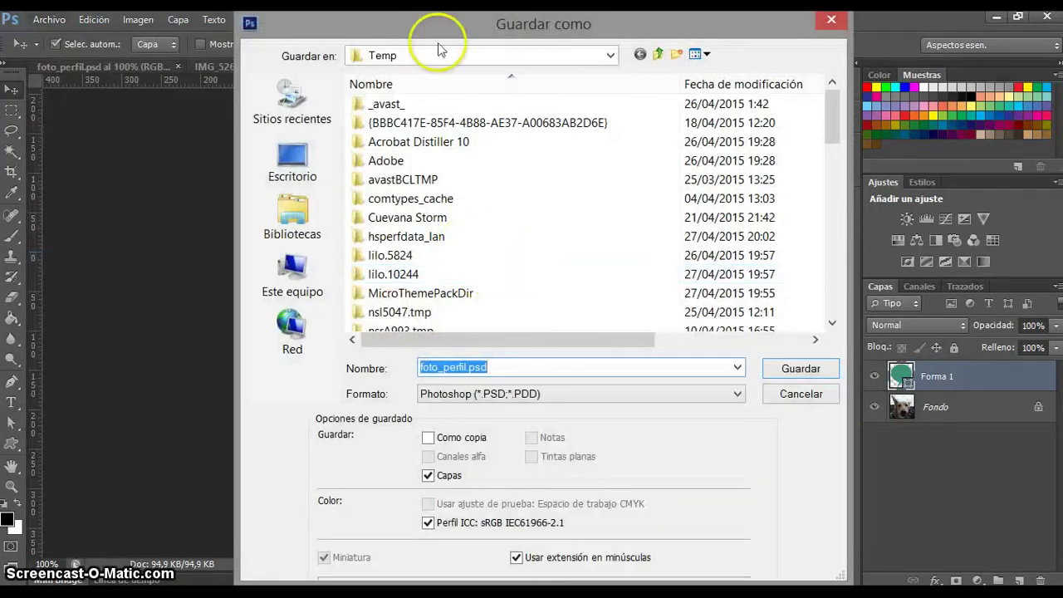
{"action": "left_click", "coordinate": [611, 400]}
{"action": "left_click", "coordinate": [532, 245]}
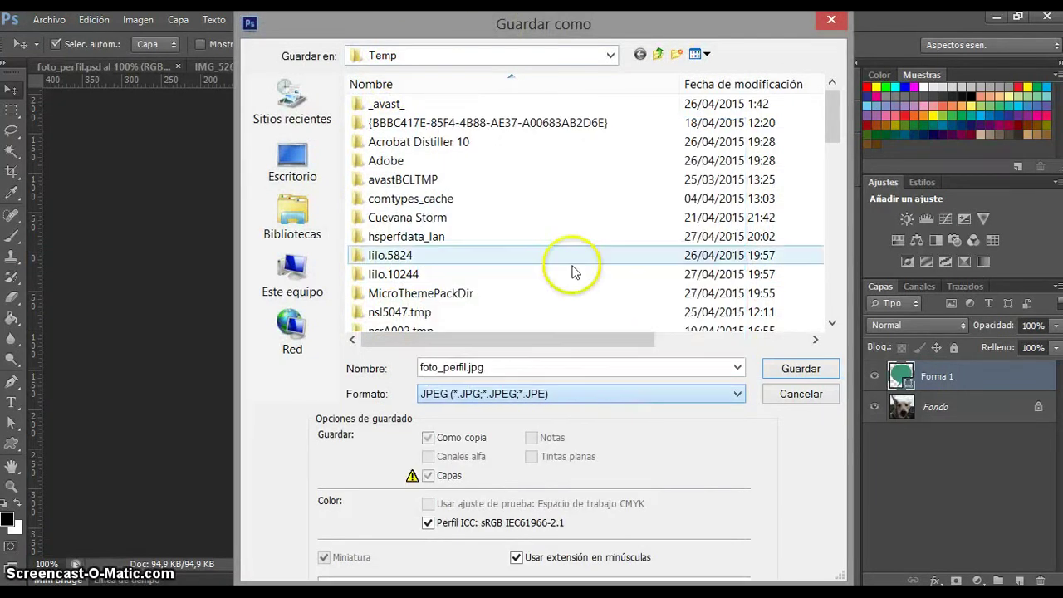
{"action": "left_click", "coordinate": [793, 372]}
{"action": "left_click", "coordinate": [495, 248]}
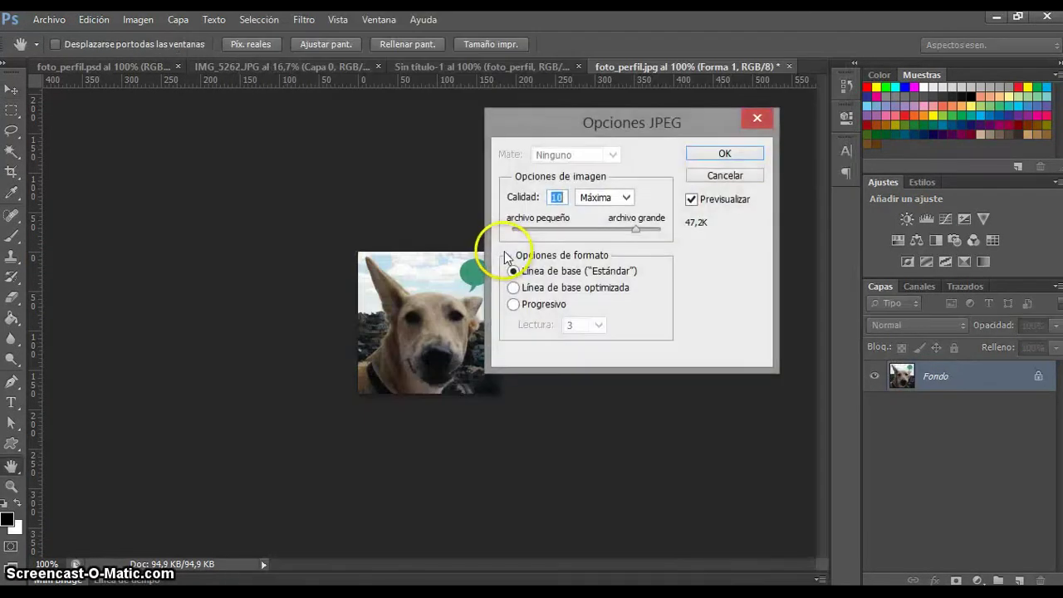
{"action": "left_click", "coordinate": [710, 152]}
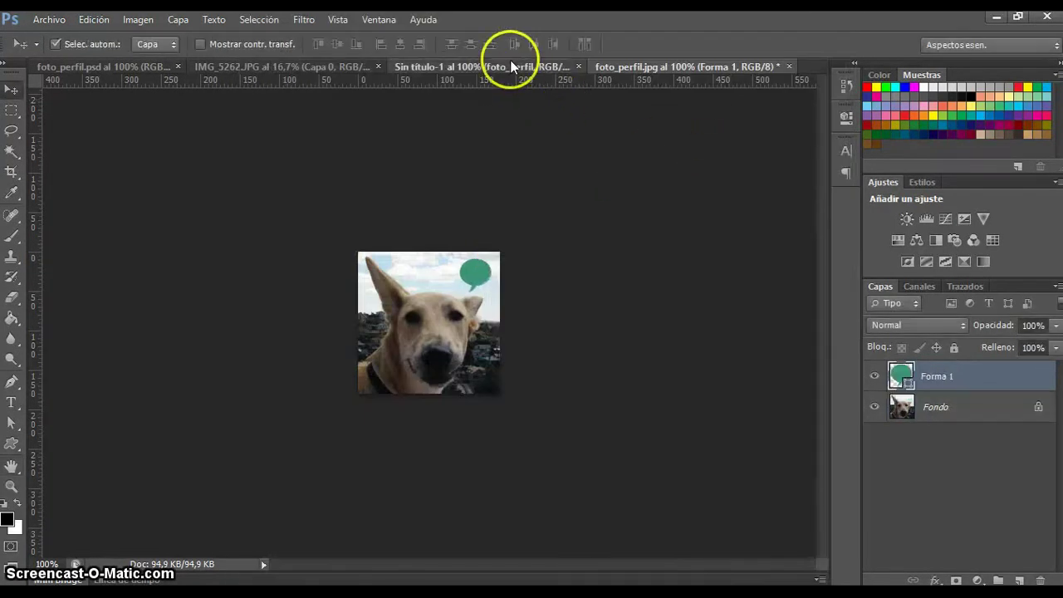
{"action": "left_click", "coordinate": [512, 66]}
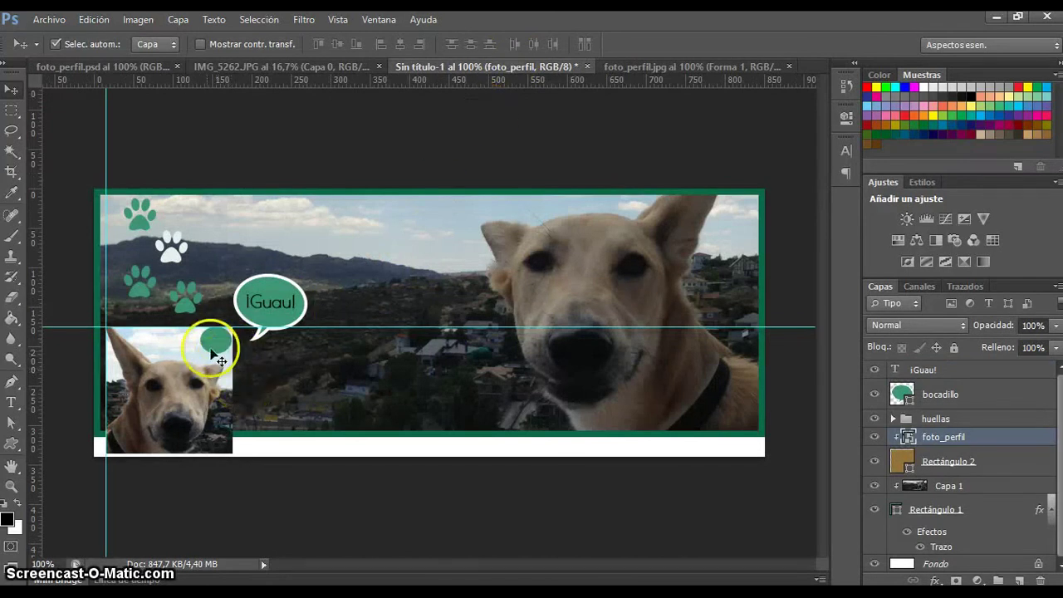
Hide the Forma 1 speech bubble in the profile photo document and save over foto_perfil.jpg again as a JPEG at quality 10.
{"action": "left_click", "coordinate": [671, 70]}
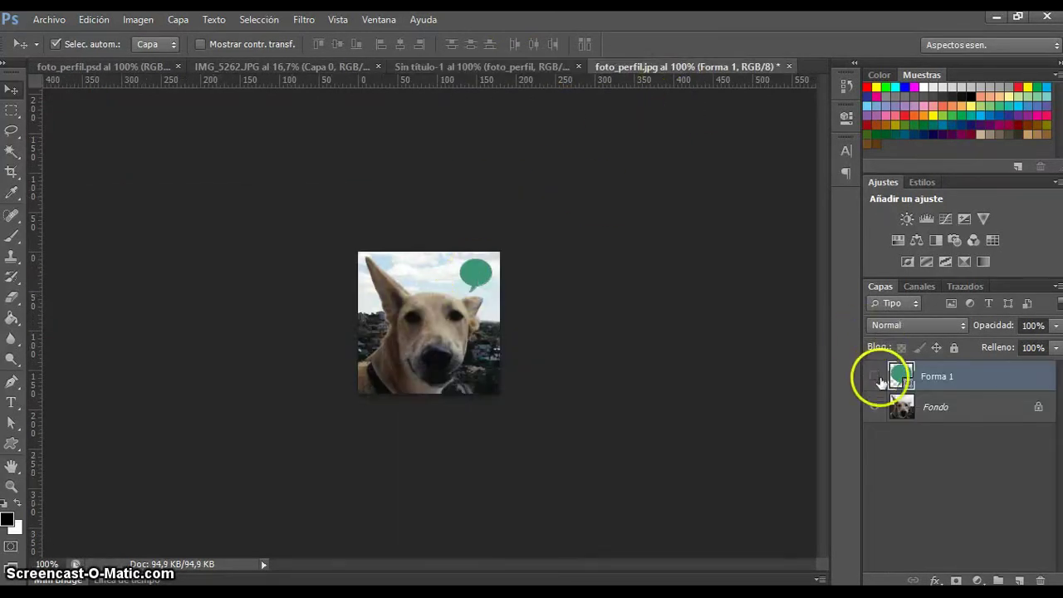
{"action": "left_click", "coordinate": [876, 376]}
{"action": "left_click", "coordinate": [43, 20]}
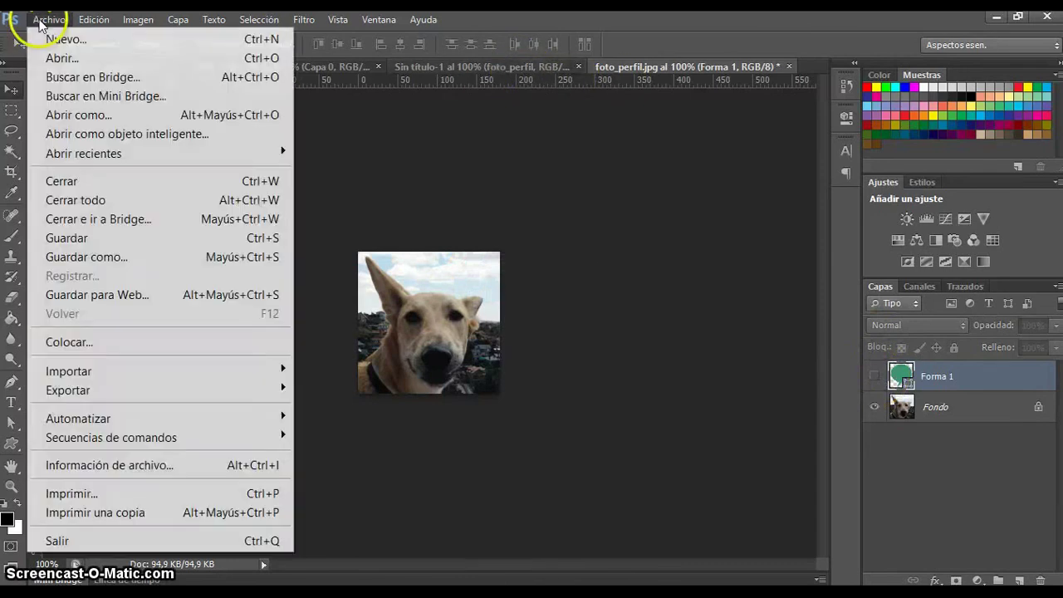
{"action": "left_click", "coordinate": [133, 257]}
{"action": "left_click", "coordinate": [579, 396]}
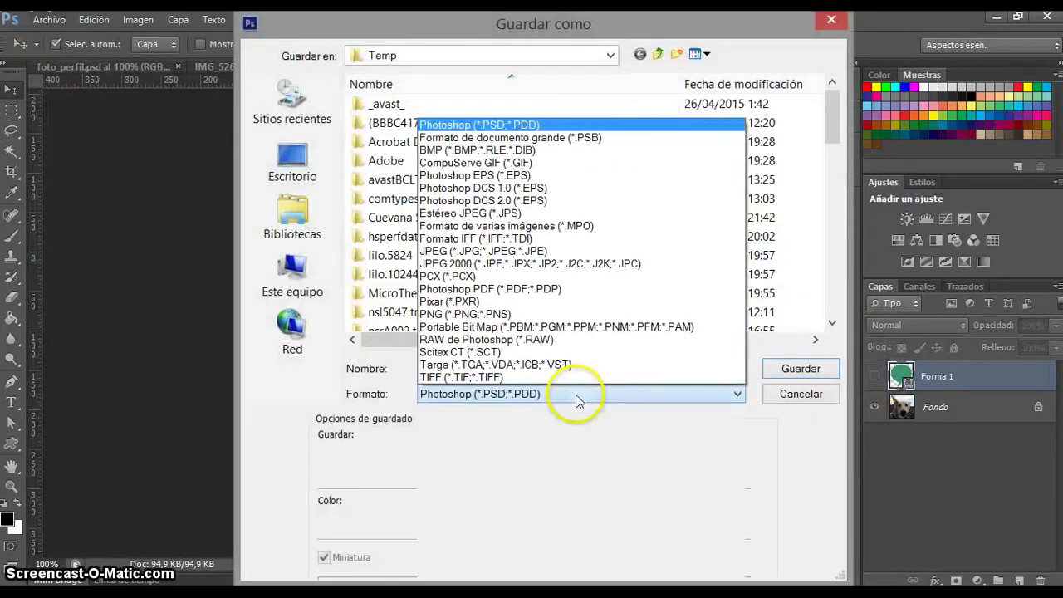
{"action": "left_click", "coordinate": [569, 245]}
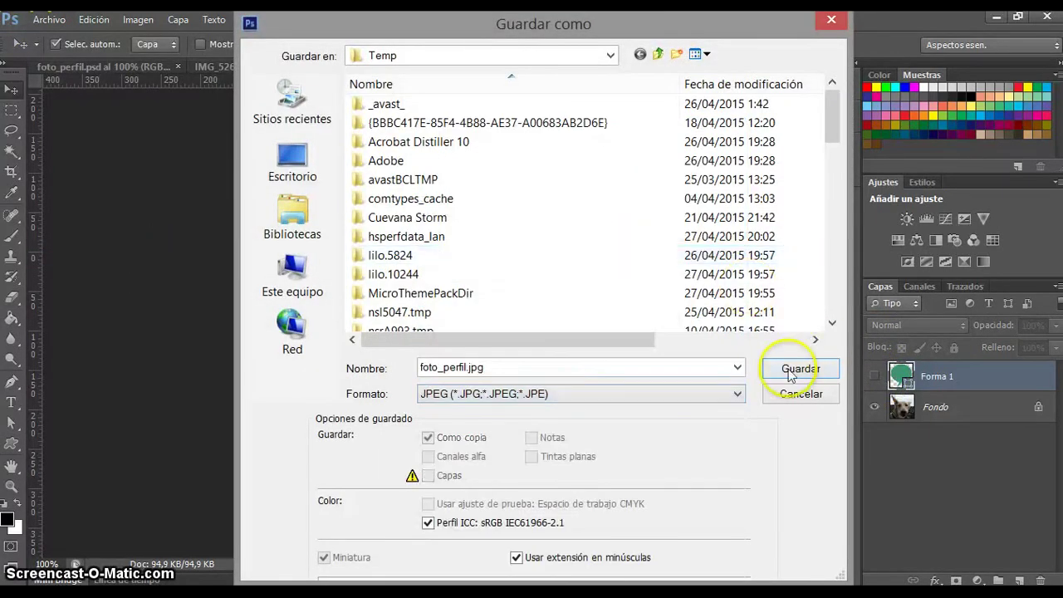
{"action": "left_click", "coordinate": [790, 376]}
{"action": "left_click", "coordinate": [486, 246]}
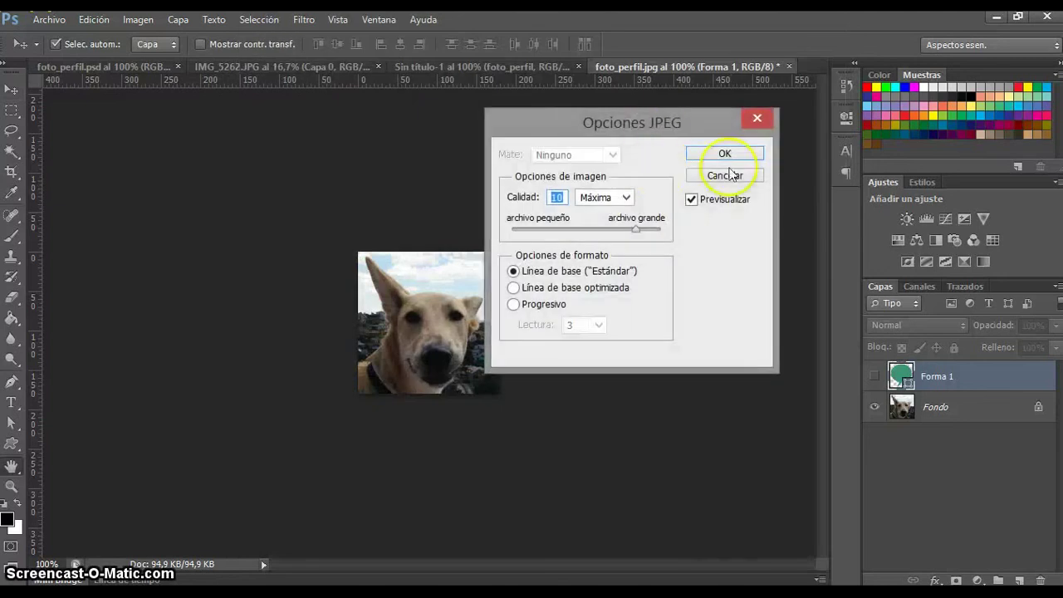
{"action": "left_click", "coordinate": [724, 155]}
In Sin título-1, hide foto_perfil and Rectángulo 2 and crop off the white strip below the green-bordered cover photo.
{"action": "left_click", "coordinate": [525, 67]}
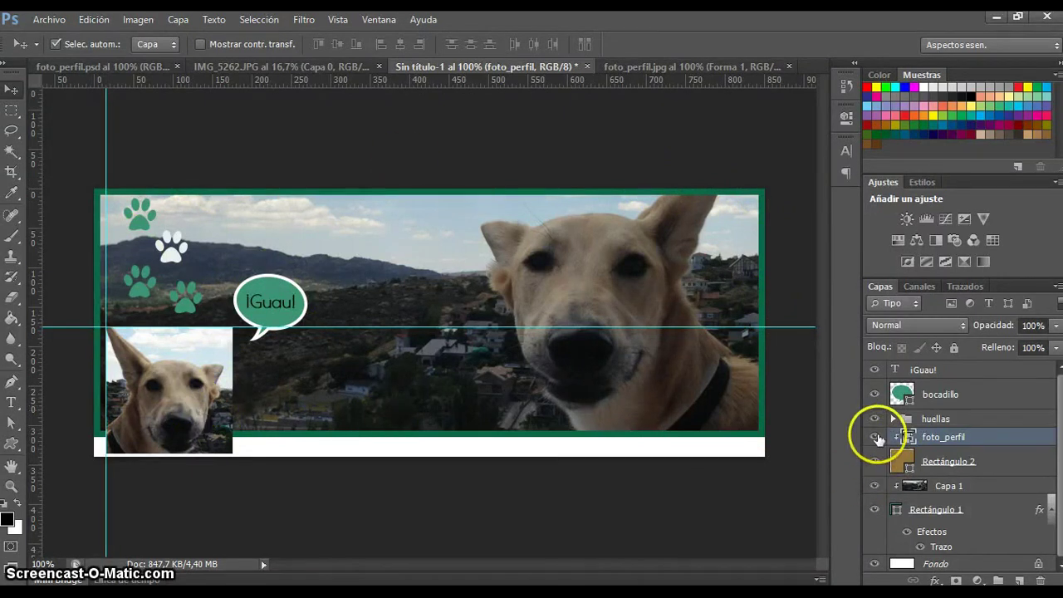
{"action": "left_click", "coordinate": [874, 437]}
{"action": "left_click", "coordinate": [877, 462]}
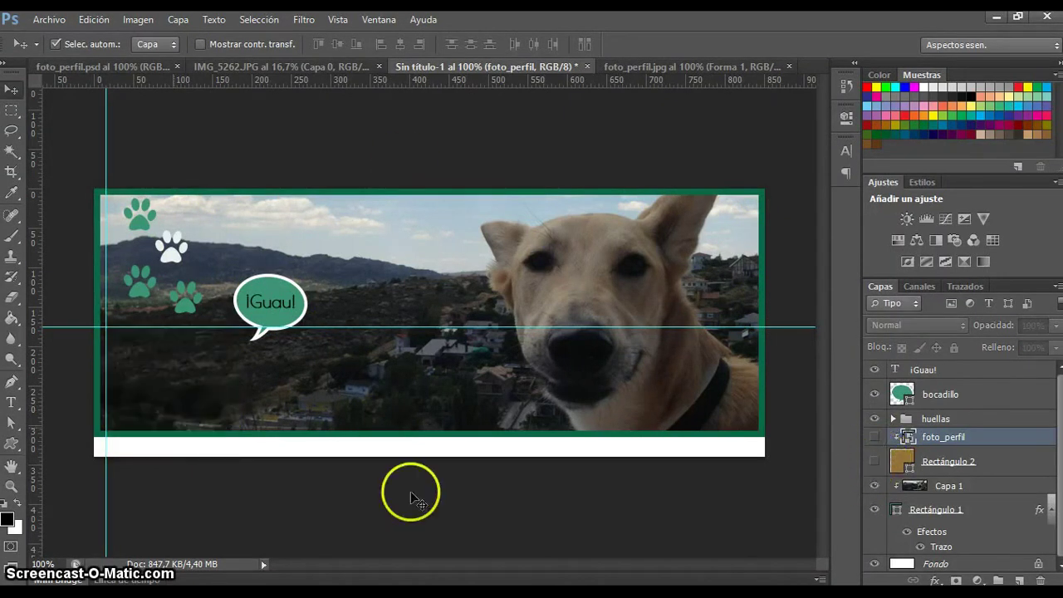
{"action": "left_click", "coordinate": [11, 172]}
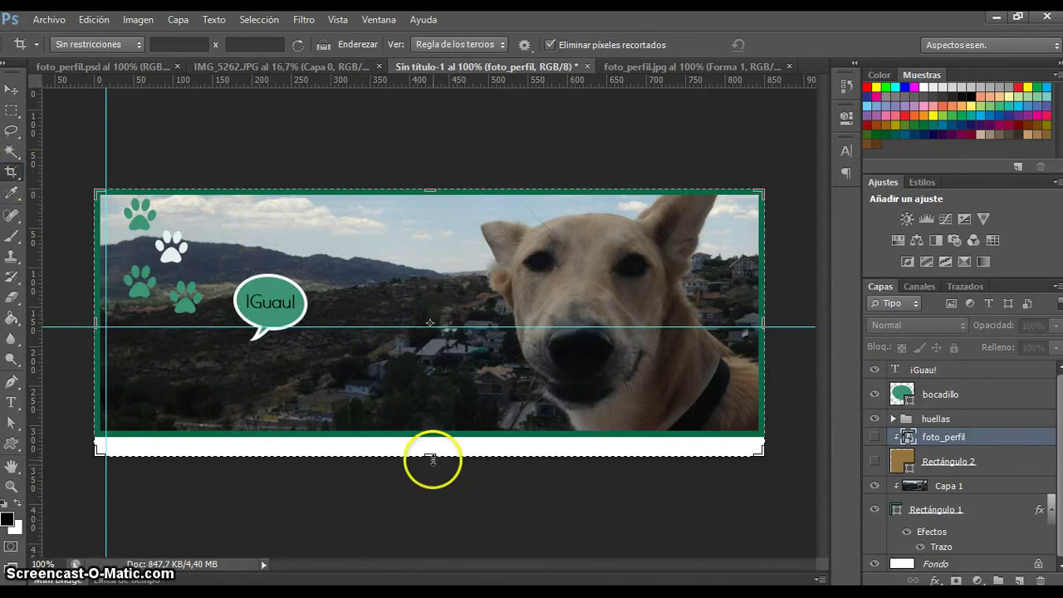
{"action": "left_click_drag", "start_coordinate": [432, 455], "coordinate": [433, 444]}
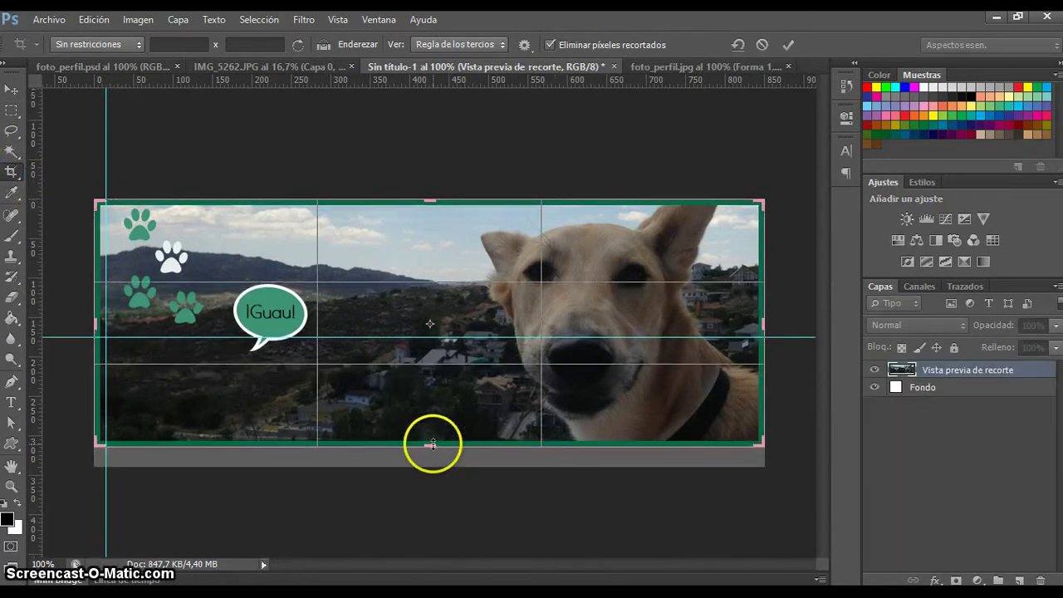
{"action": "key", "text": "Return"}
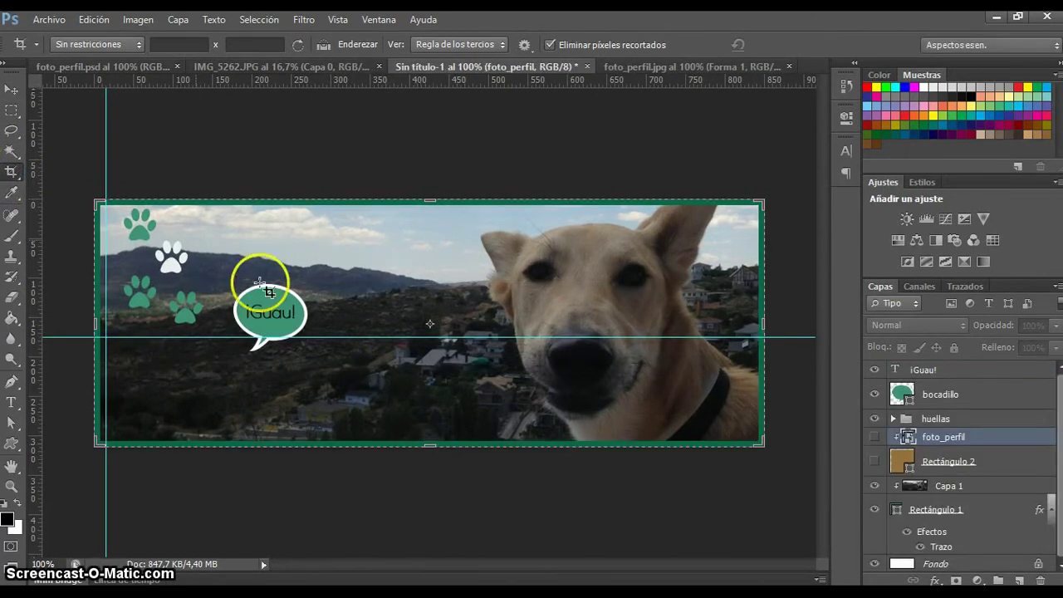
{"action": "left_click", "coordinate": [12, 87]}
Save the cropped cover on the Escritorio as foto_portada.psd, replacing the existing file and keeping maximum compatibility.
{"action": "left_click", "coordinate": [49, 19]}
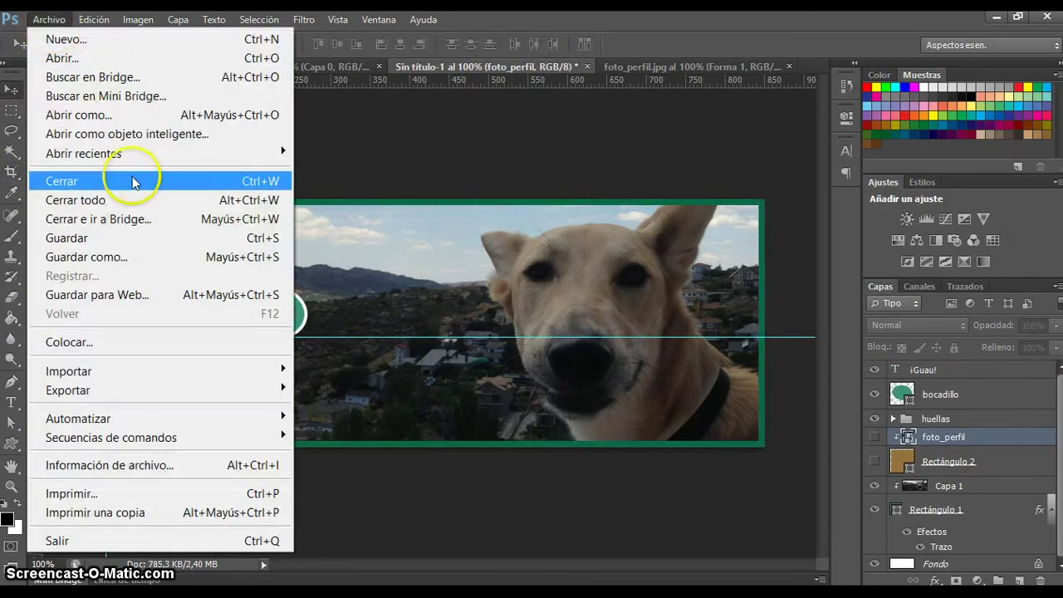
{"action": "left_click", "coordinate": [151, 257]}
{"action": "left_click", "coordinate": [570, 396]}
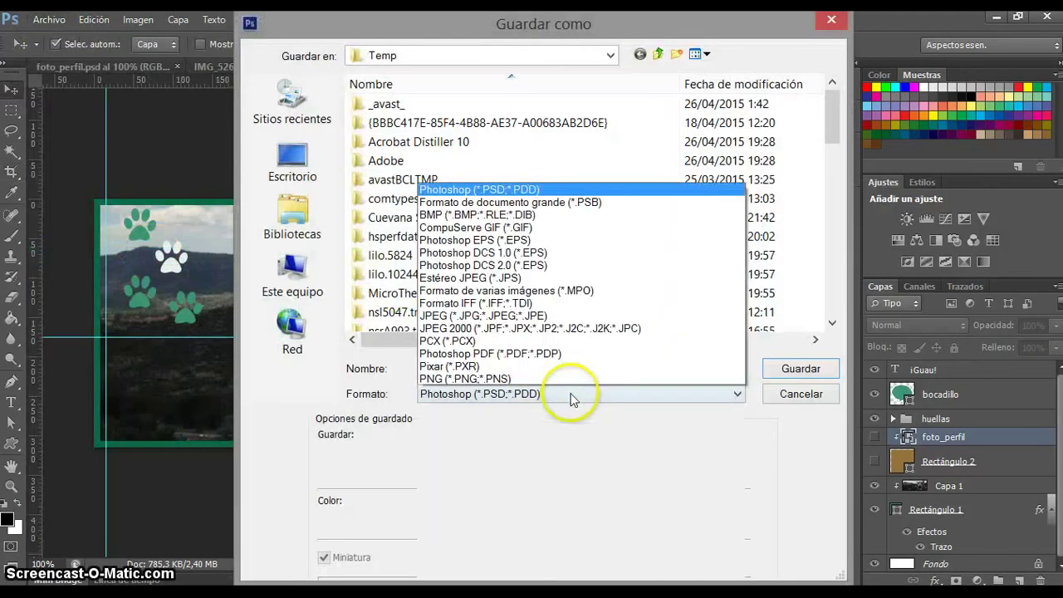
{"action": "left_click", "coordinate": [295, 167]}
{"action": "left_click", "coordinate": [294, 166]}
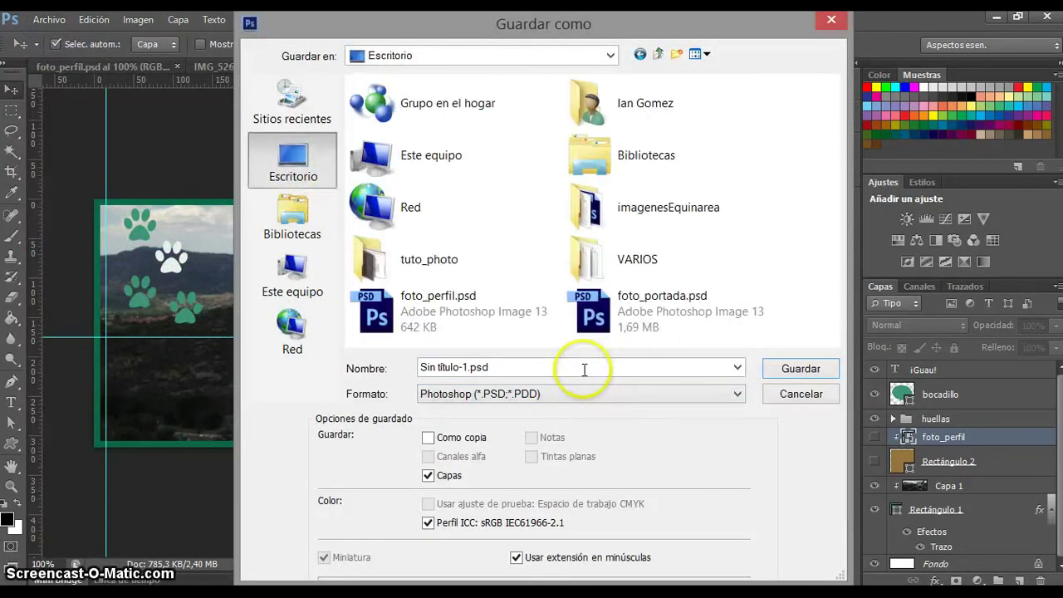
{"action": "left_click", "coordinate": [572, 368]}
{"action": "type", "text": "fo"}
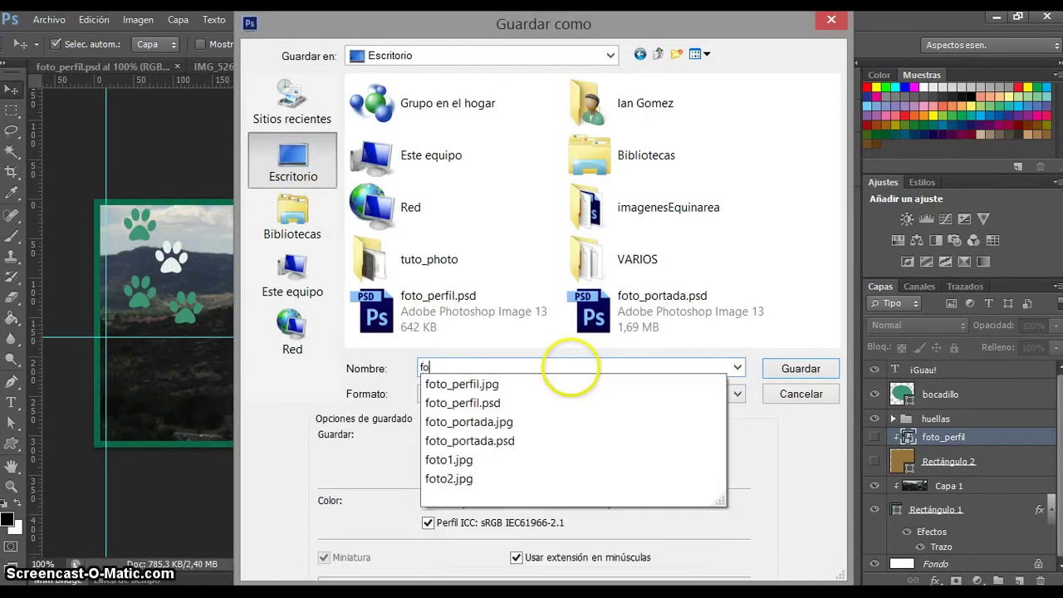
{"action": "type", "text": "to"}
{"action": "key", "text": "Down"}
{"action": "key", "text": "Down"}
{"action": "key", "text": "Down"}
{"action": "key", "text": "Down"}
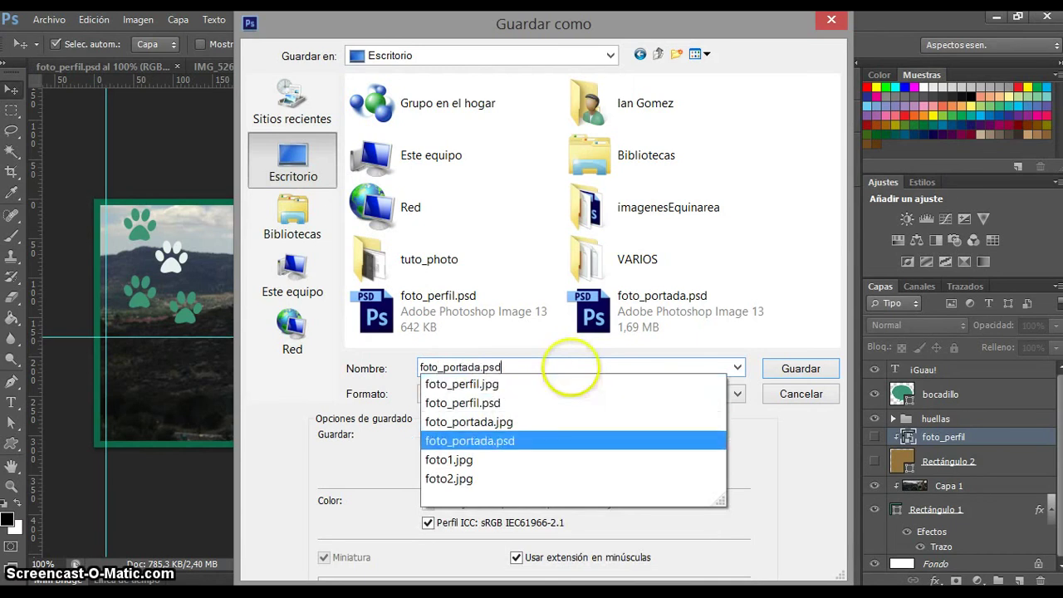
{"action": "key", "text": "Return"}
{"action": "left_click", "coordinate": [495, 246]}
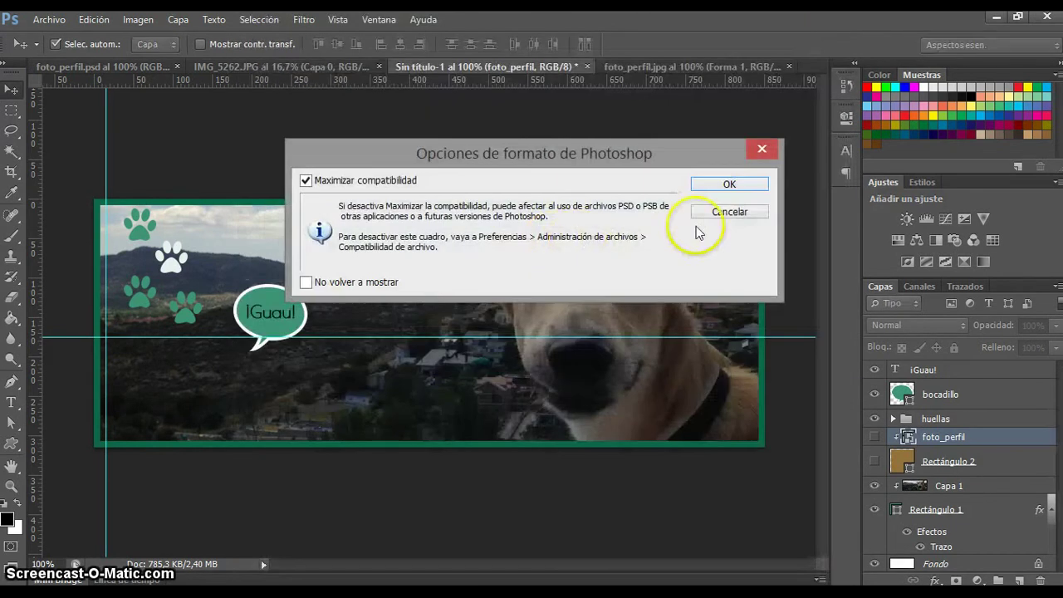
{"action": "left_click", "coordinate": [719, 184]}
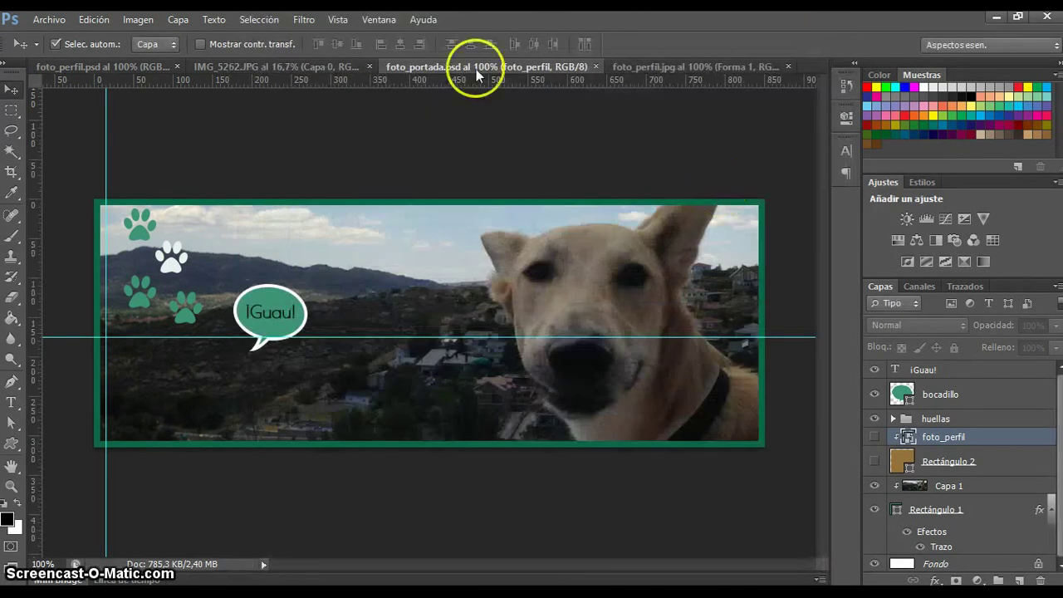
Save a JPEG copy of the cover on the Escritorio as foto_portada.jpg at quality 10, replacing the existing file.
{"action": "left_click", "coordinate": [50, 20]}
{"action": "left_click", "coordinate": [140, 259]}
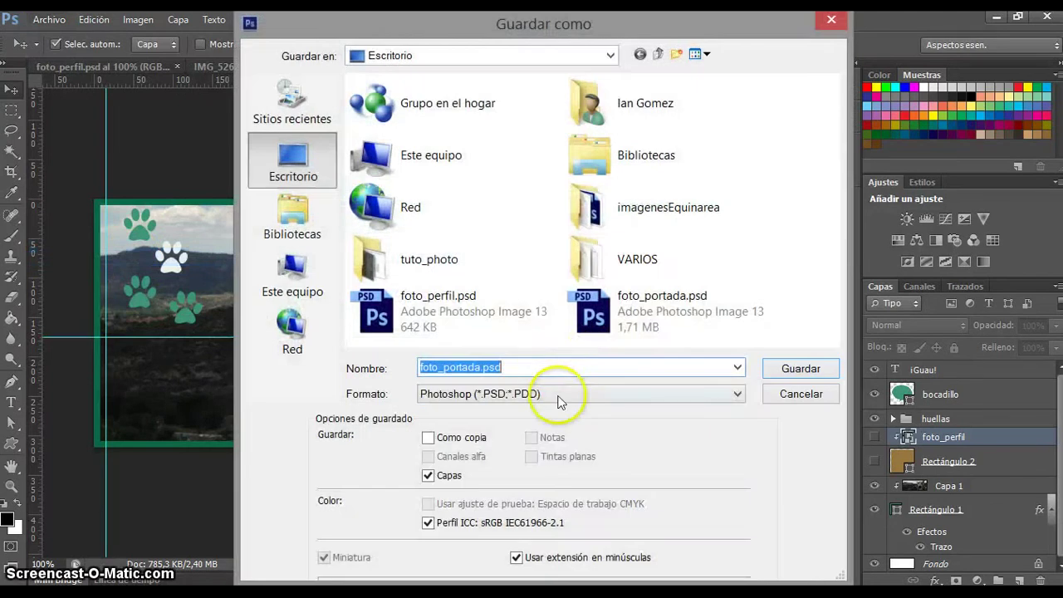
{"action": "left_click", "coordinate": [558, 401]}
{"action": "left_click", "coordinate": [594, 264]}
{"action": "left_click", "coordinate": [797, 368]}
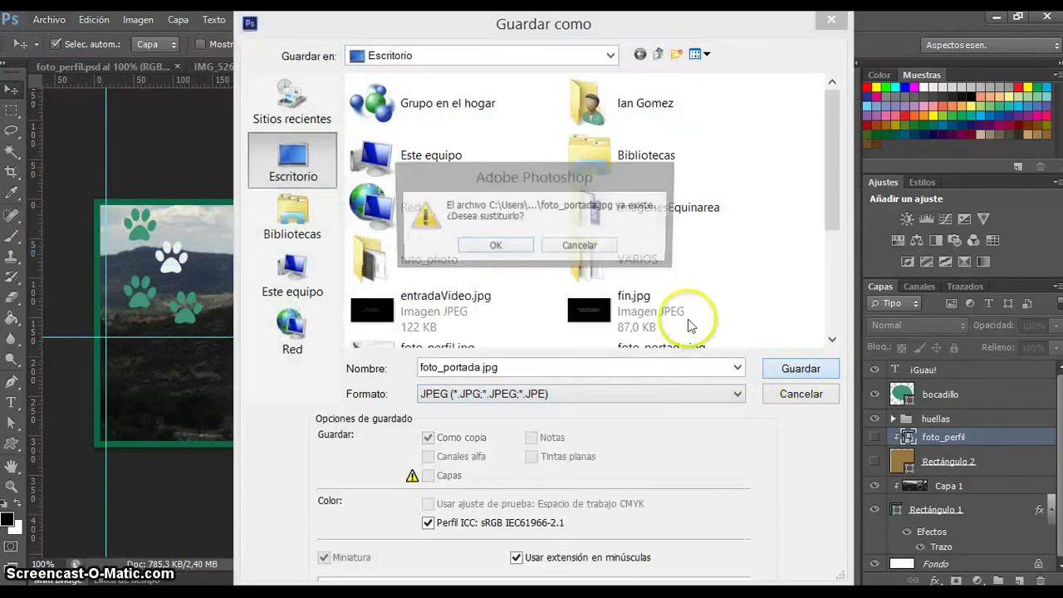
{"action": "left_click", "coordinate": [495, 246]}
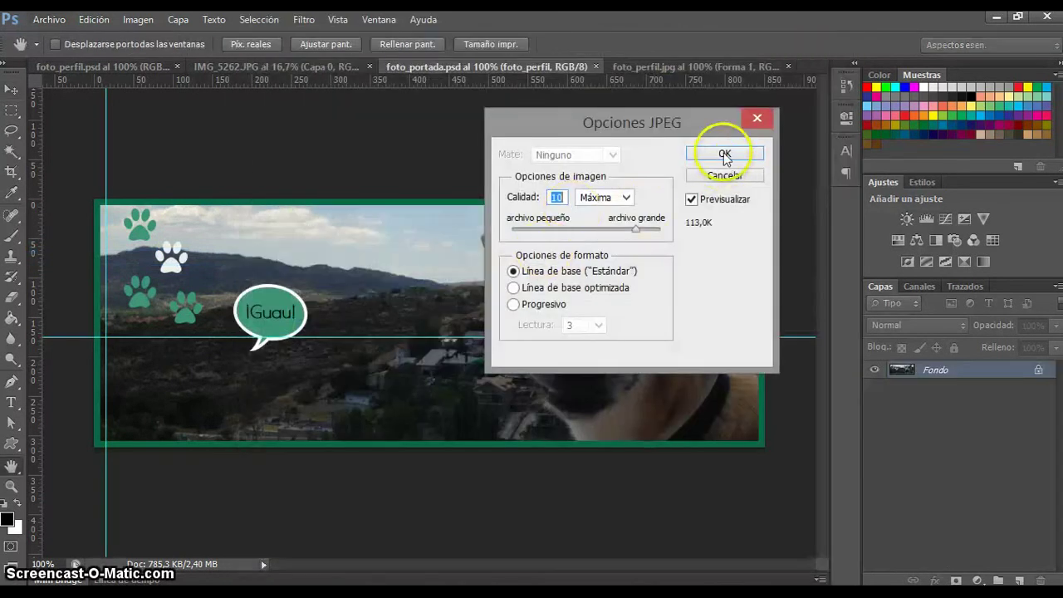
{"action": "left_click", "coordinate": [725, 155]}
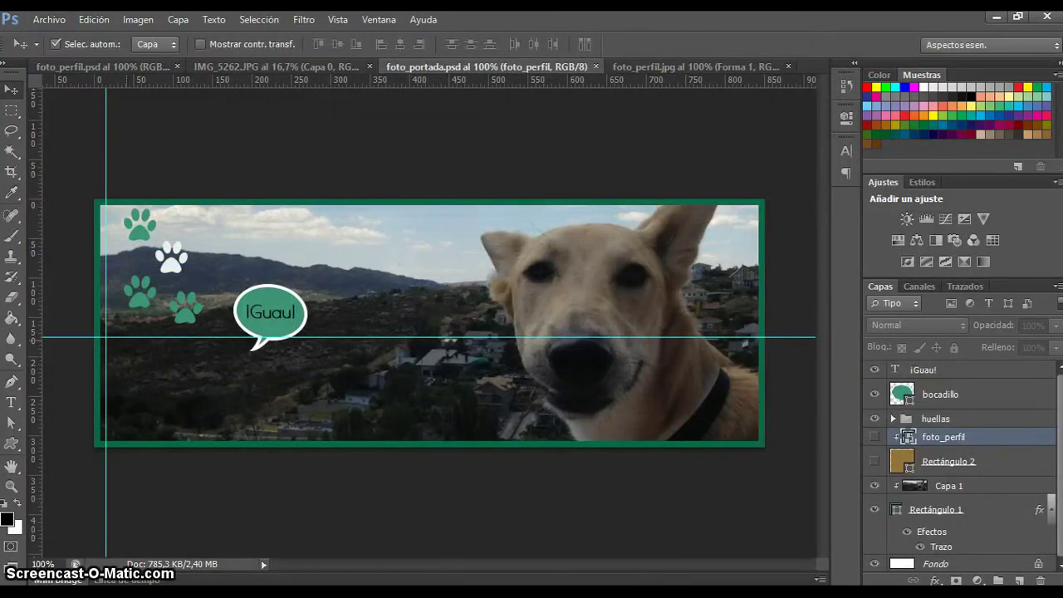